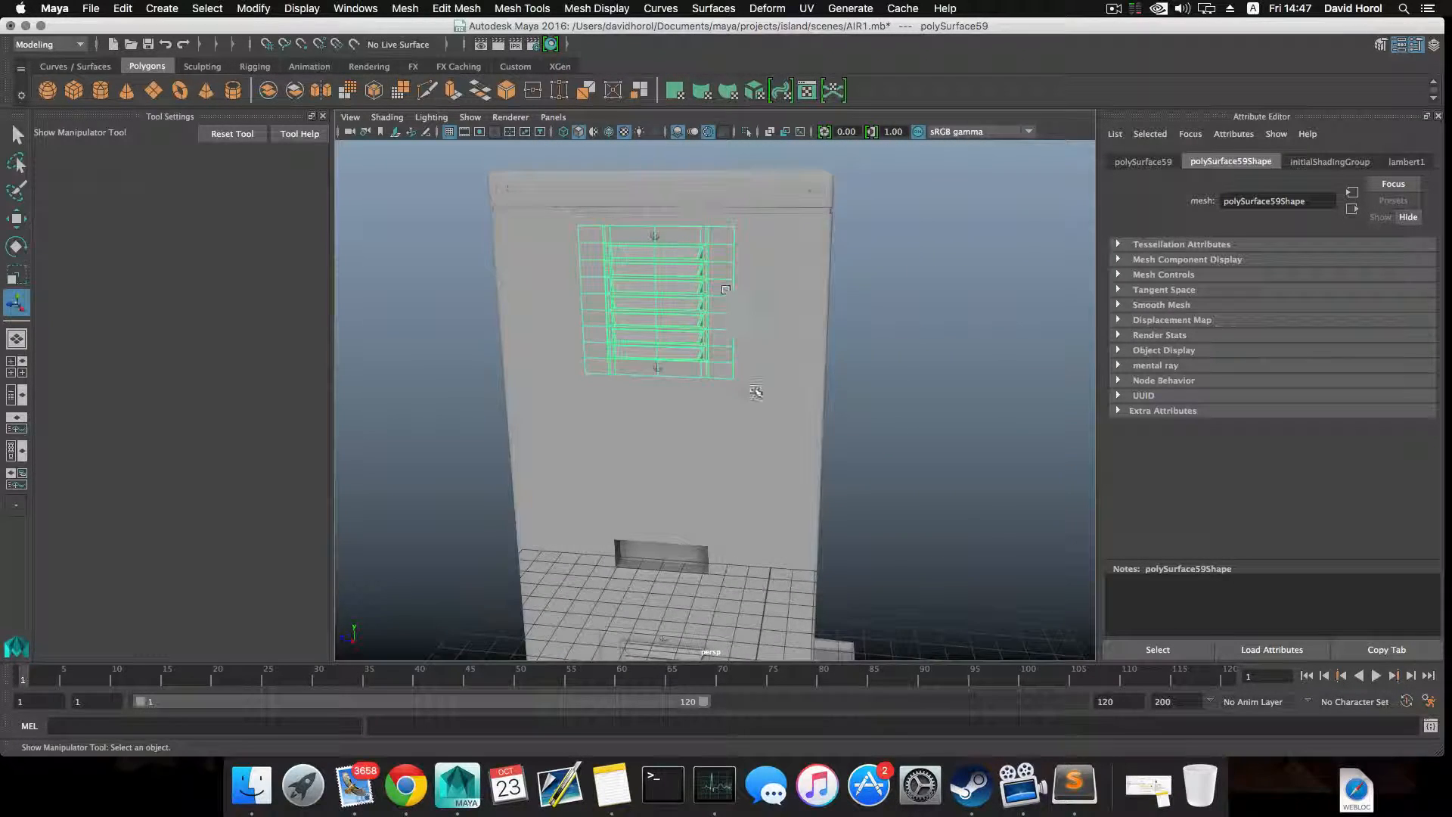
- Create a polygon cube and move it beside the air conditioner's side panel, raised to the height of the rectangular recess
{"action": "left_click_drag", "start_coordinate": [756, 392], "coordinate": [696, 447], "text": "alt"}
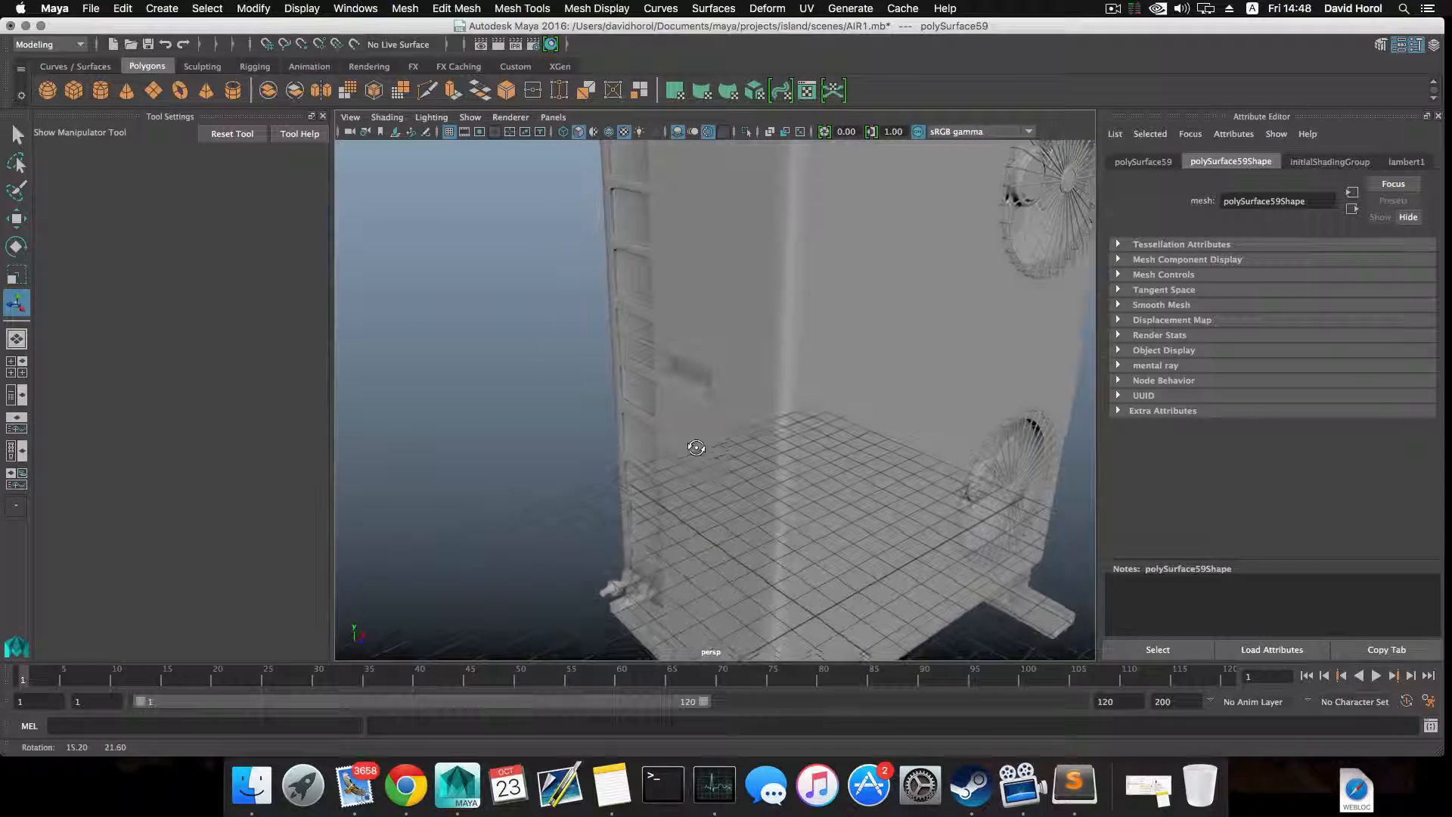
{"action": "middle_click_drag", "start_coordinate": [696, 447], "coordinate": [708, 436], "text": "alt"}
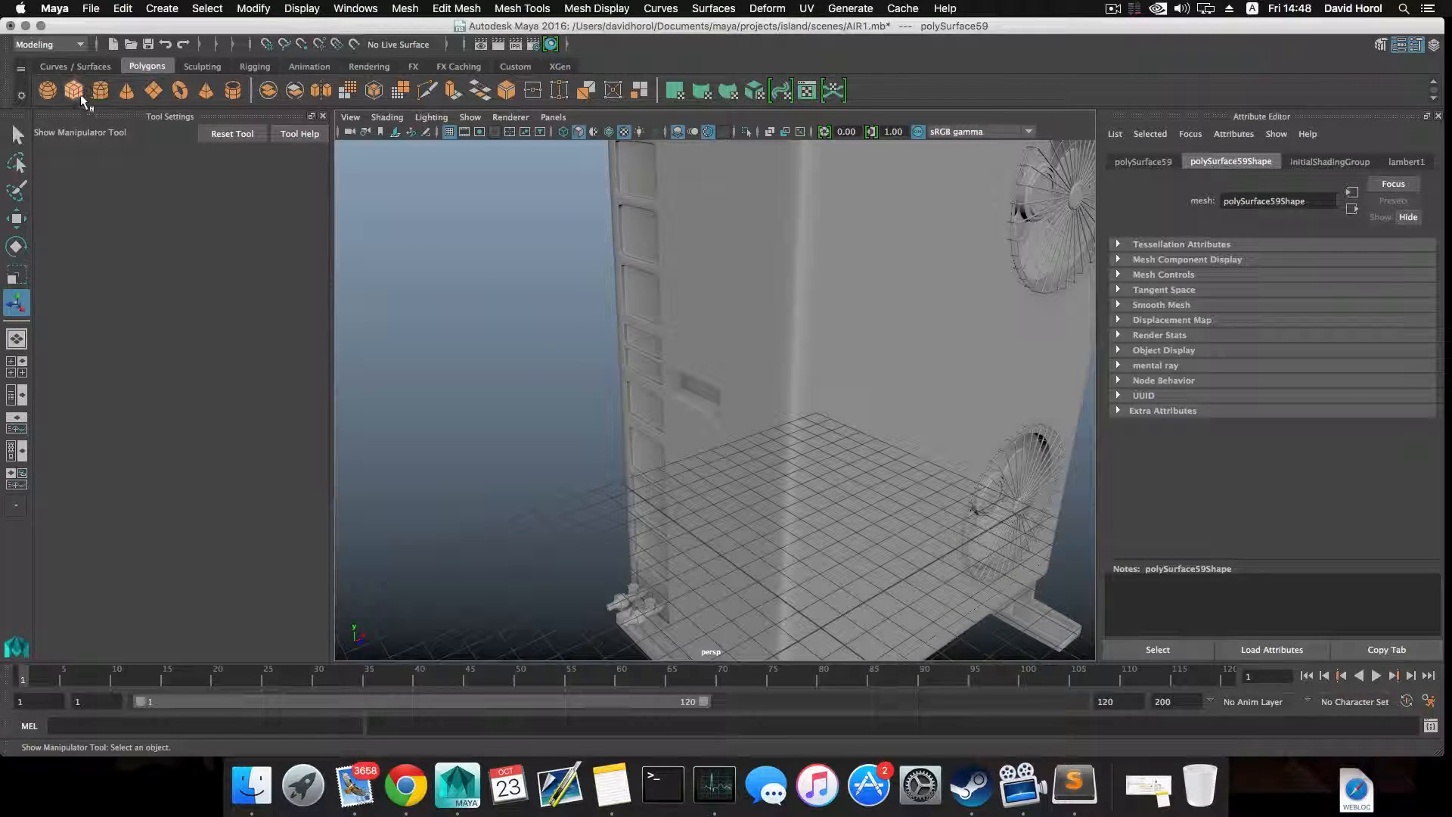
{"action": "scroll", "coordinate": [699, 505], "scroll_direction": "down", "scroll_amount": 5}
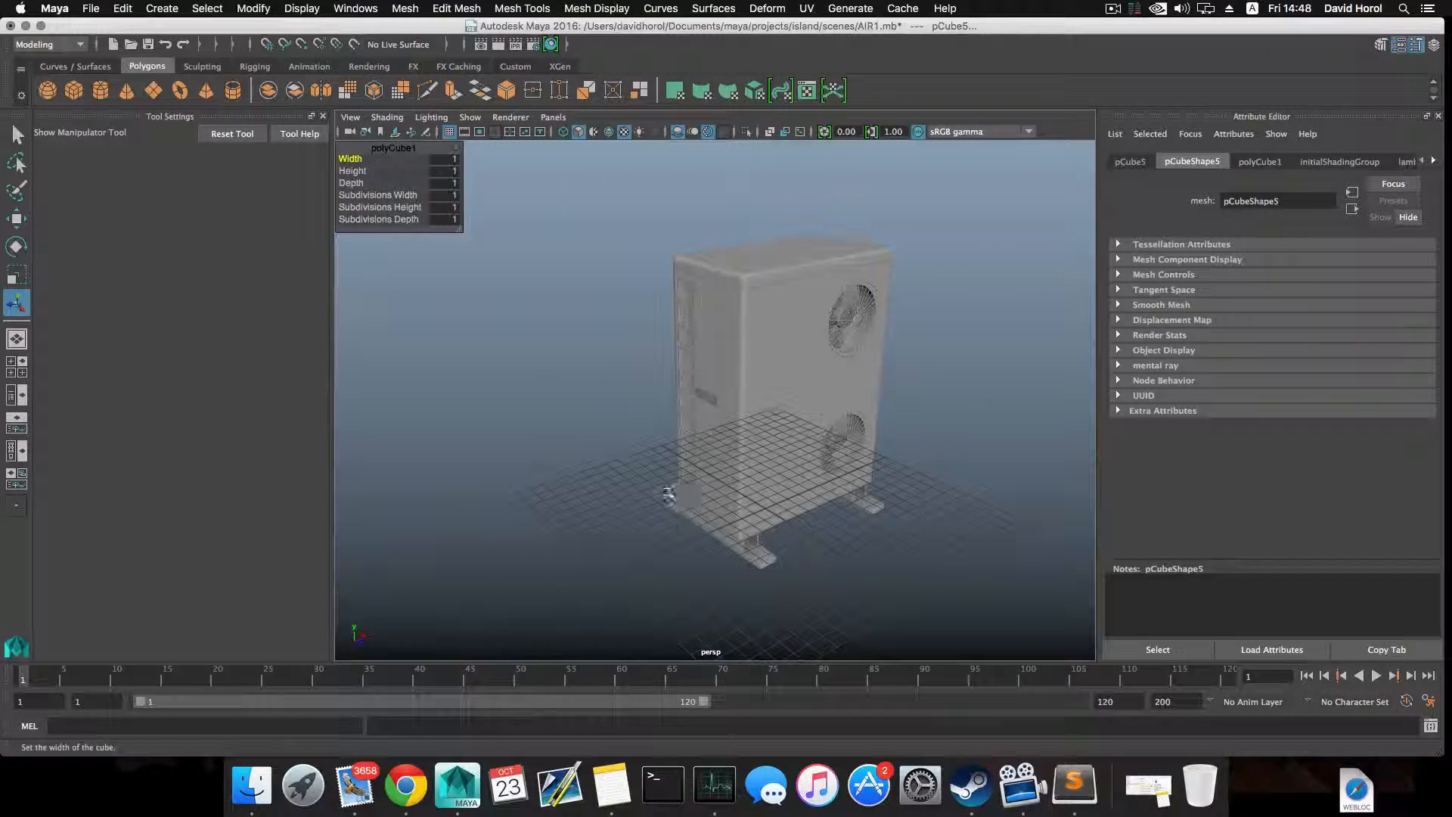
{"action": "left_click_drag", "start_coordinate": [667, 333], "coordinate": [605, 311], "text": "alt"}
{"action": "key", "text": "w"}
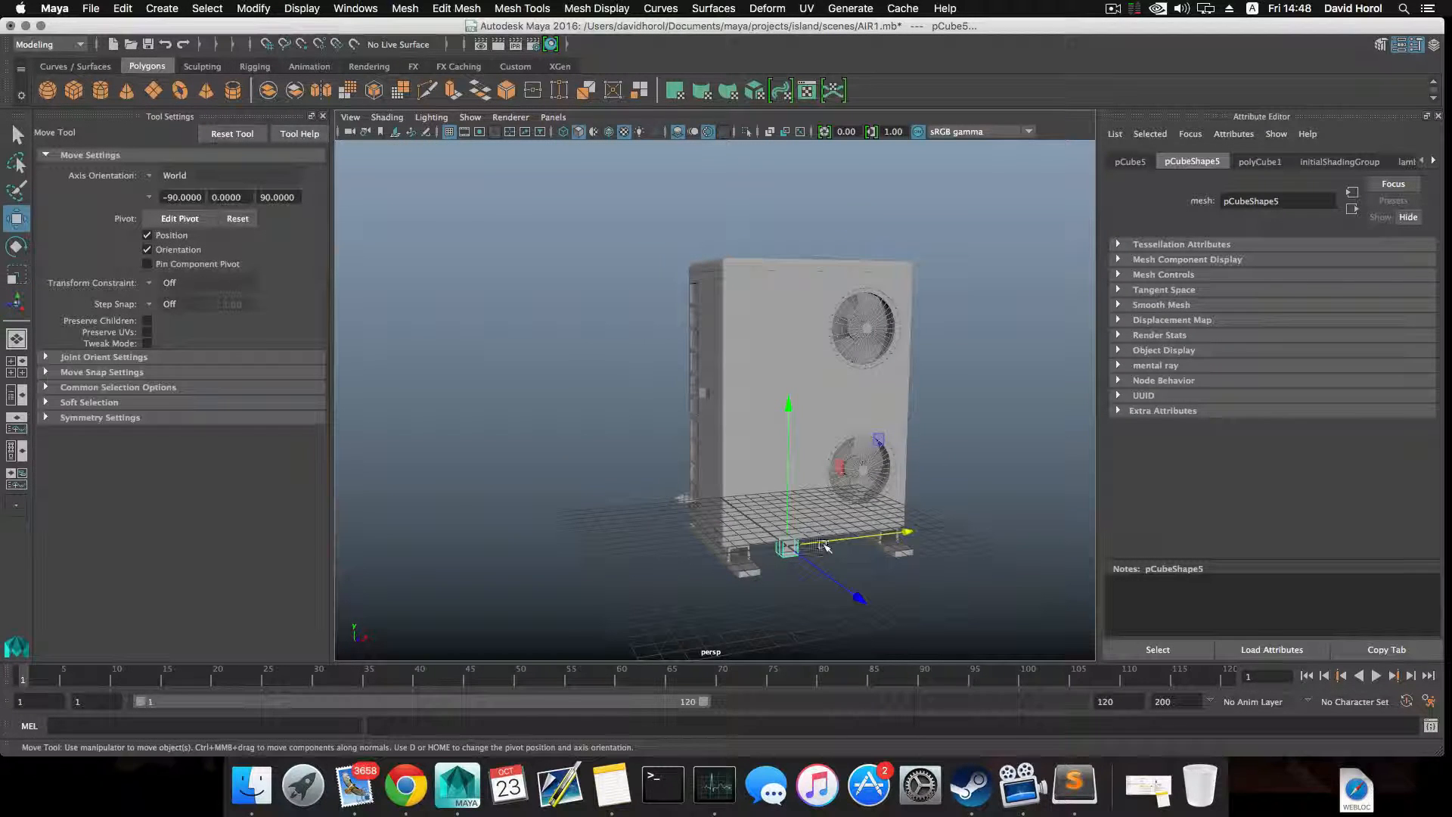
{"action": "left_click_drag", "start_coordinate": [826, 542], "coordinate": [806, 544]}
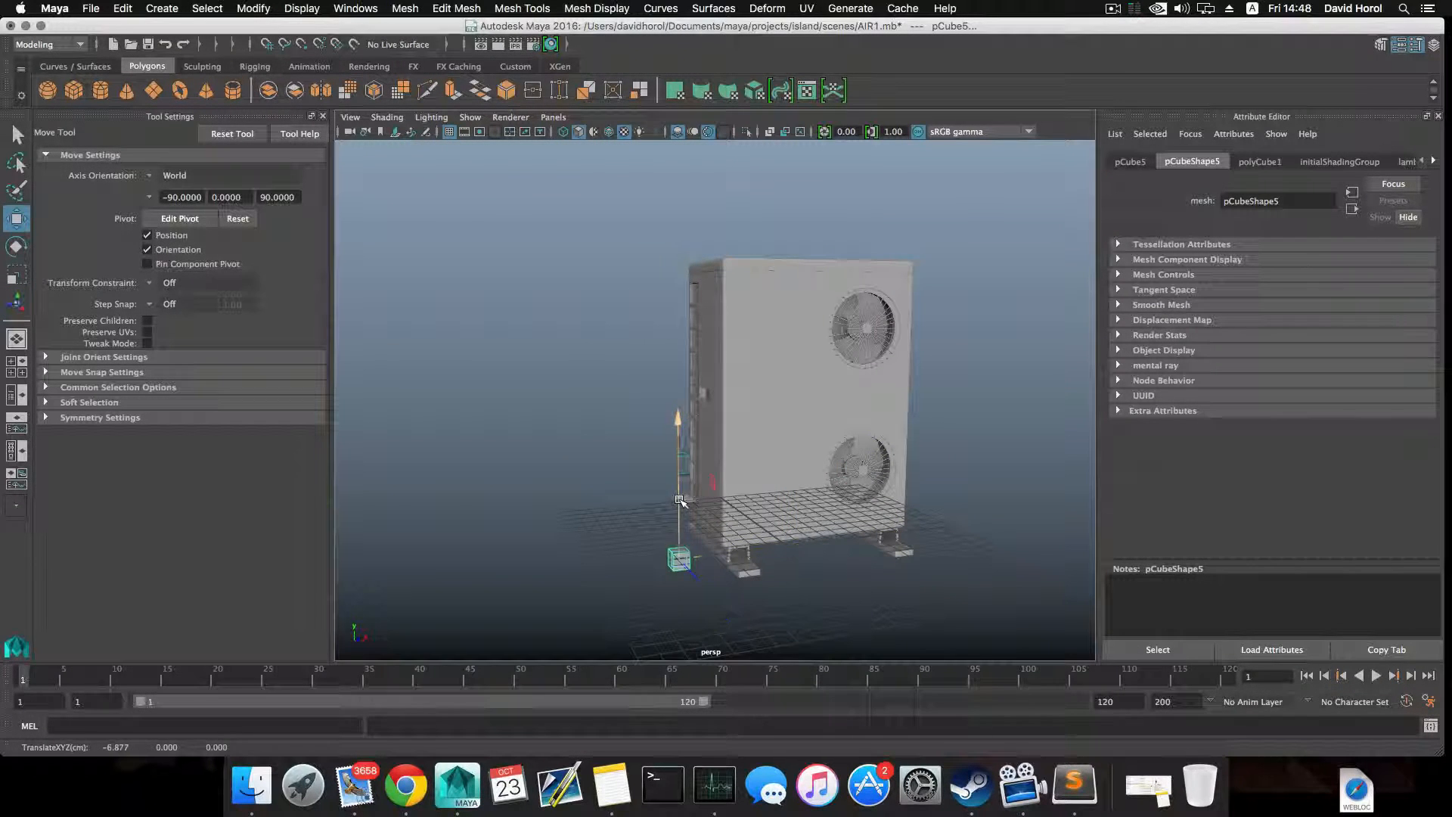
{"action": "left_click_drag", "start_coordinate": [680, 501], "coordinate": [681, 338]}
{"action": "scroll", "coordinate": [740, 434], "scroll_direction": "up", "scroll_amount": 3}
{"action": "mouse_move", "coordinate": [739, 434]}
{"action": "left_mouse_down", "text": "alt"}
{"action": "mouse_move", "coordinate": [787, 424]}
{"action": "mouse_move", "coordinate": [700, 445]}
{"action": "mouse_move", "coordinate": [648, 417]}
{"action": "mouse_move", "coordinate": [732, 420]}
{"action": "mouse_move", "coordinate": [833, 393]}
{"action": "mouse_move", "coordinate": [636, 401]}
{"action": "mouse_move", "coordinate": [734, 447]}
{"action": "mouse_move", "coordinate": [674, 421]}
{"action": "mouse_move", "coordinate": [719, 430]}
{"action": "left_mouse_up", "text": "alt"}
- Split the cube down the middle with an edge loop and delete the half nearest the air conditioner
{"action": "key", "text": "r"}
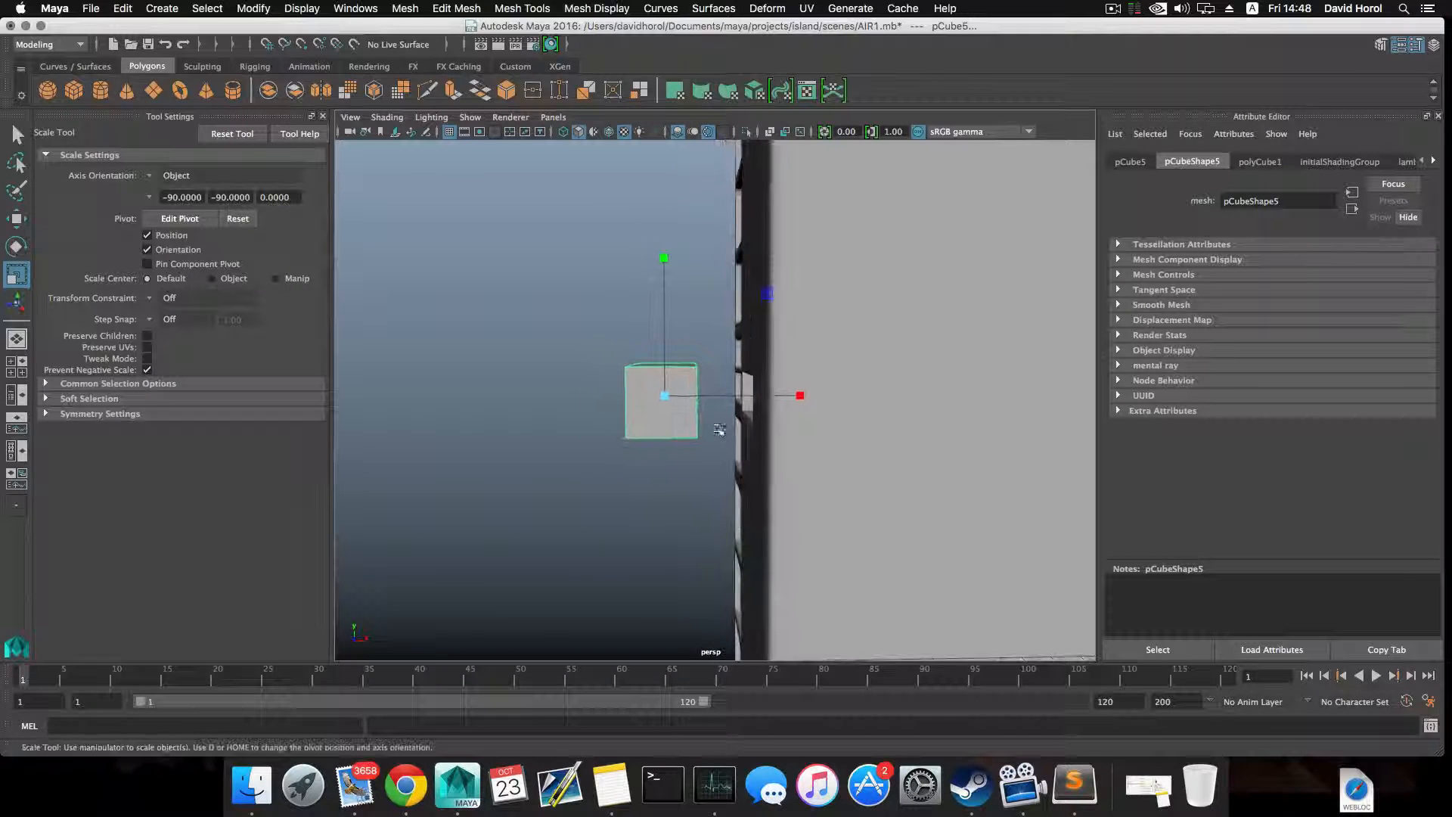
{"action": "right_click_drag", "start_coordinate": [676, 363], "coordinate": [689, 415]}
{"action": "left_click", "coordinate": [662, 366]}
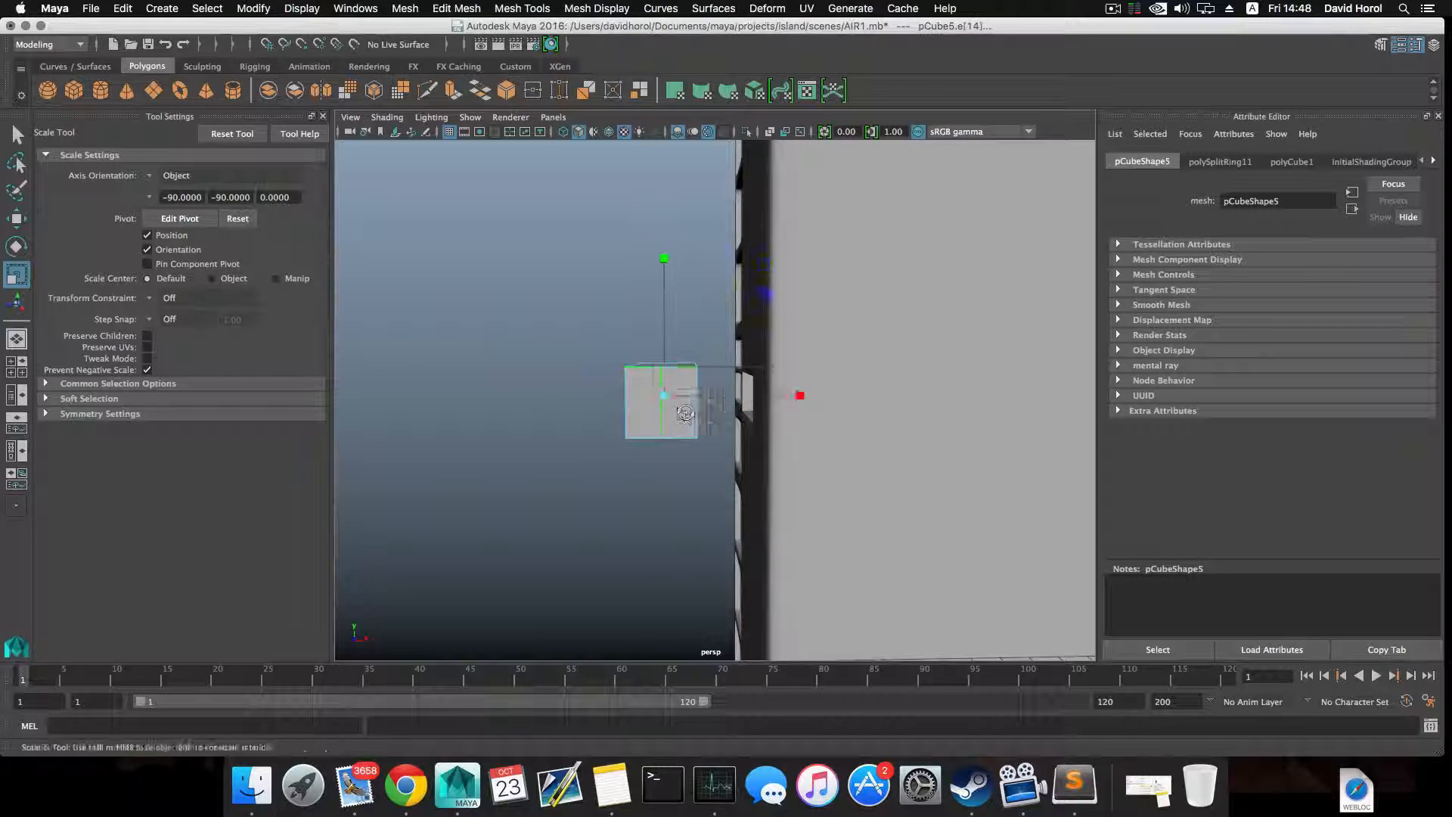
{"action": "left_click_drag", "start_coordinate": [684, 412], "coordinate": [690, 369], "text": "alt"}
{"action": "right_click_drag", "start_coordinate": [688, 365], "coordinate": [683, 342]}
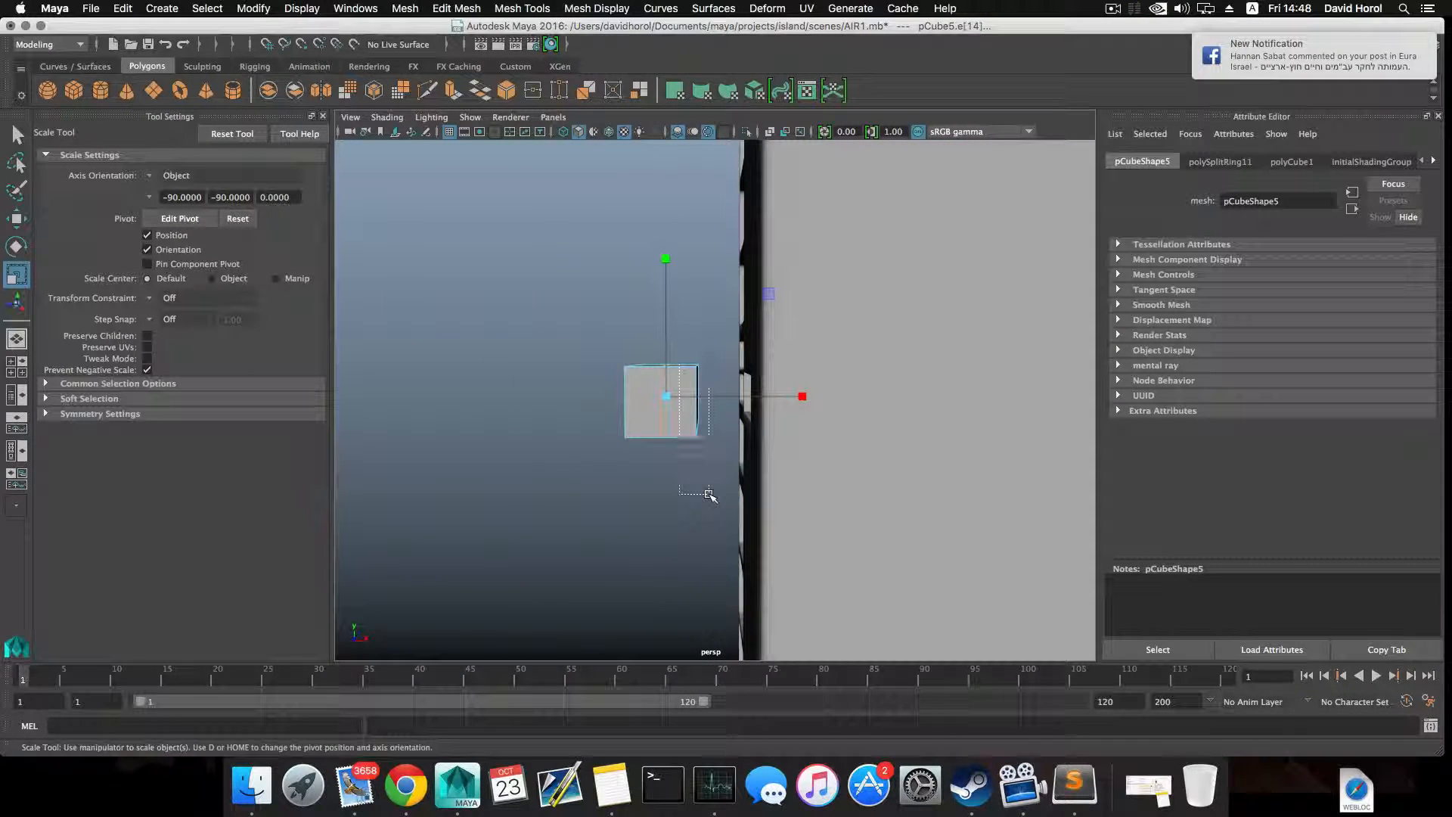
{"action": "left_click_drag", "start_coordinate": [709, 495], "coordinate": [726, 492]}
- Reshape the remaining half-cube into a thin, wide plate running along the side panel
{"action": "right_click_drag", "start_coordinate": [655, 384], "coordinate": [598, 382]}
{"action": "mouse_move", "coordinate": [645, 367]}
{"action": "left_mouse_down", "text": "alt"}
{"action": "mouse_move", "coordinate": [661, 366]}
{"action": "mouse_move", "coordinate": [647, 362]}
{"action": "left_mouse_up", "text": "alt"}
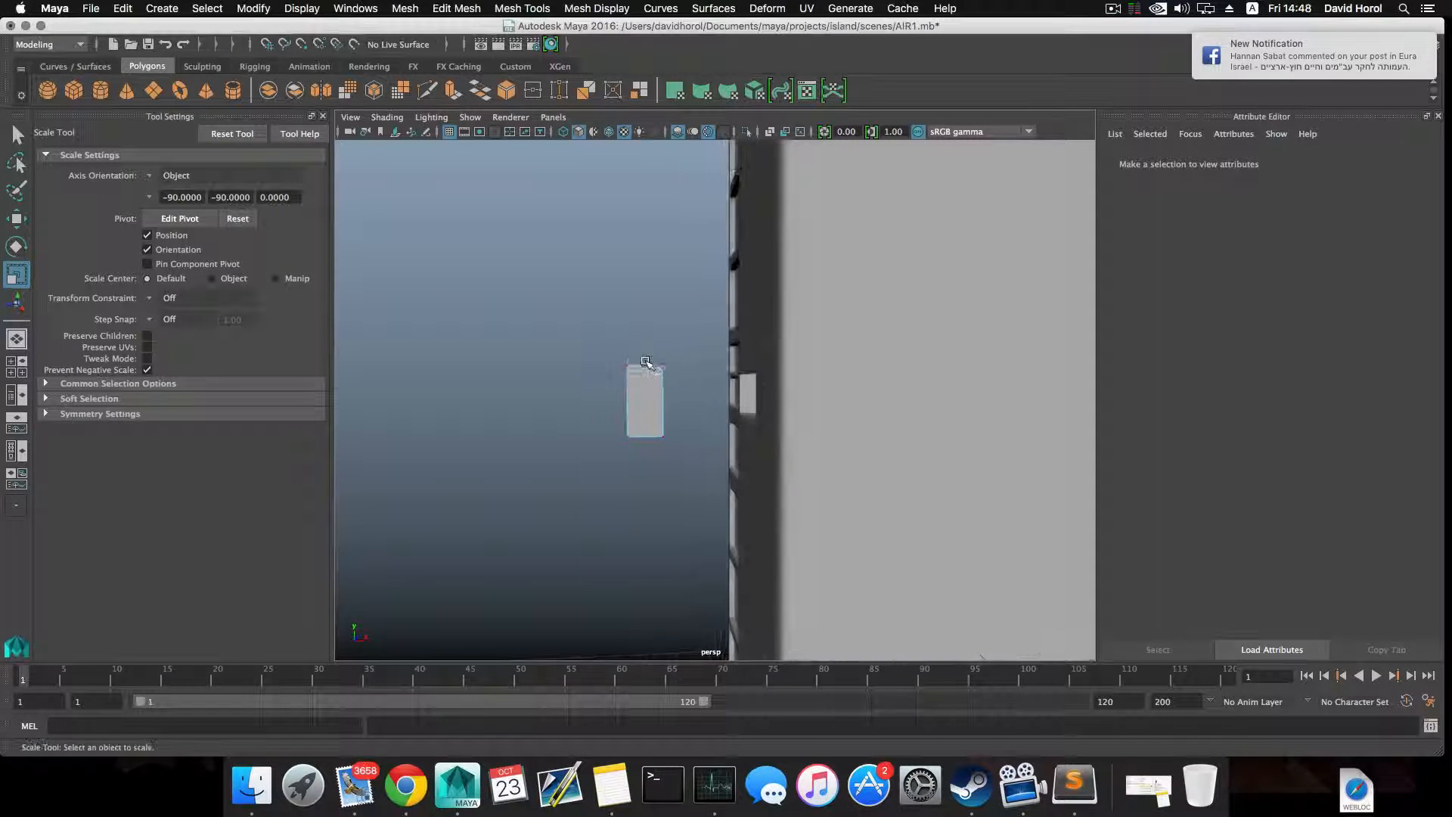
{"action": "left_click_drag", "start_coordinate": [686, 454], "coordinate": [686, 454]}
{"action": "key", "text": "w"}
{"action": "left_click_drag", "start_coordinate": [685, 400], "coordinate": [730, 465]}
- Split the plate's edge rings to add one vertical and one horizontal center loop
{"action": "right_click_drag", "start_coordinate": [654, 385], "coordinate": [653, 346]}
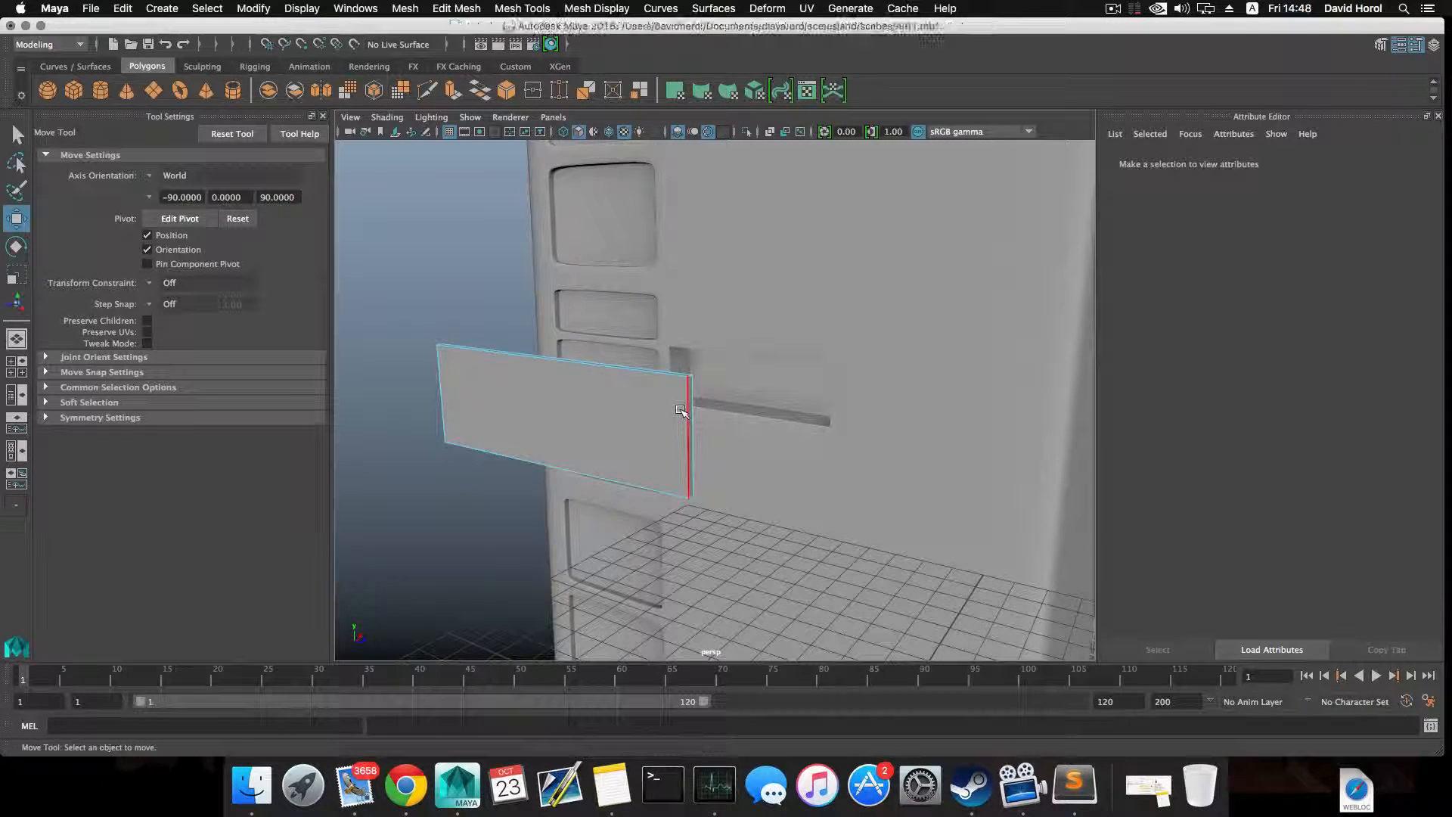
{"action": "left_click", "coordinate": [684, 432]}
{"action": "right_click", "coordinate": [683, 431], "text": "ctrl"}
{"action": "mouse_move", "coordinate": [598, 452]}
{"action": "left_click", "coordinate": [688, 473]}
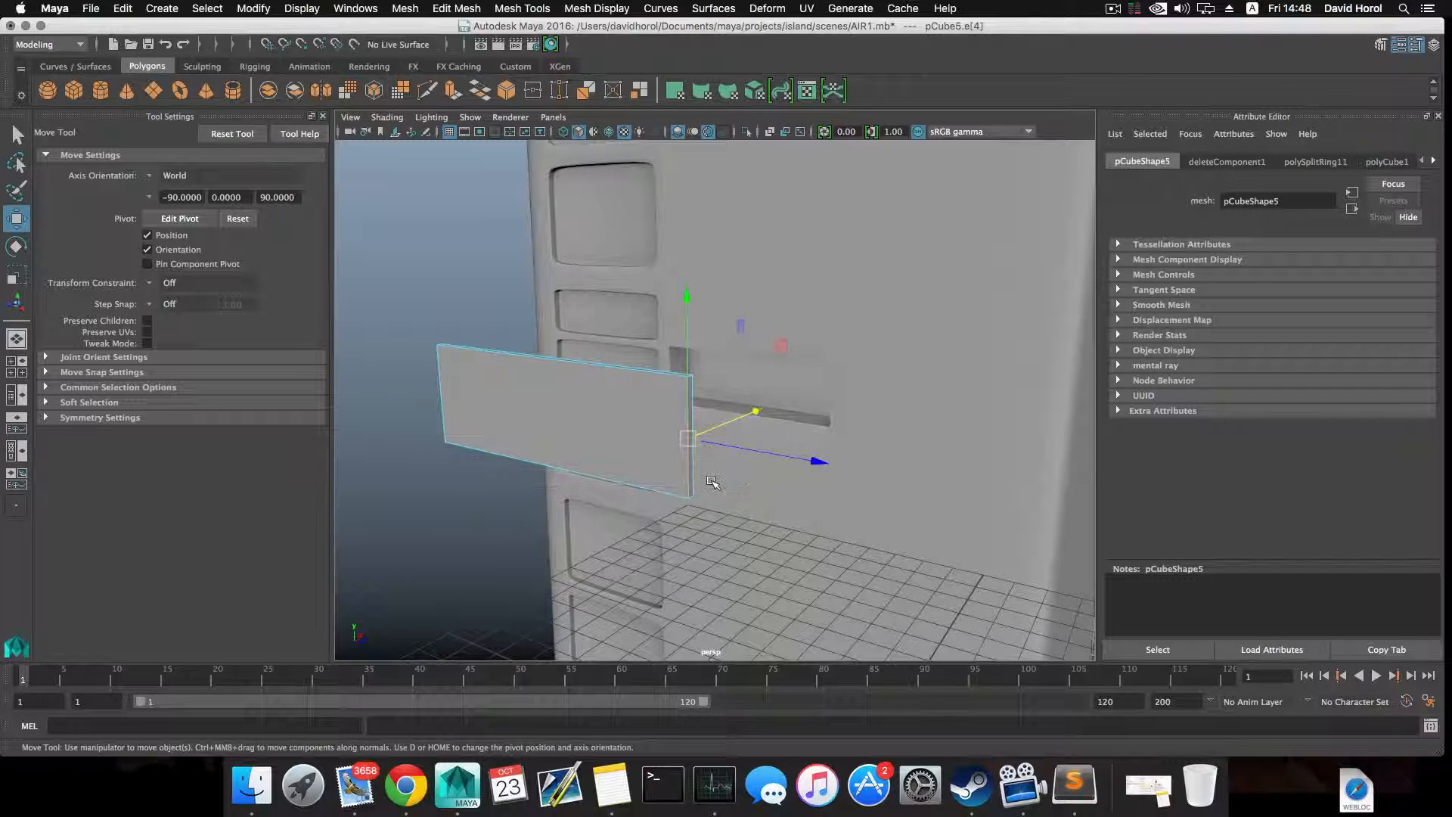
{"action": "right_click_drag", "start_coordinate": [617, 371], "coordinate": [632, 416], "text": "ctrl"}
- Bevel the plate's vertical center loop into two loops and scale them apart toward the plate's ends
{"action": "left_click_drag", "start_coordinate": [666, 484], "coordinate": [617, 449], "text": "alt"}
{"action": "right_click_drag", "start_coordinate": [616, 449], "coordinate": [692, 455], "text": "shift"}
{"action": "left_click", "coordinate": [597, 414]}
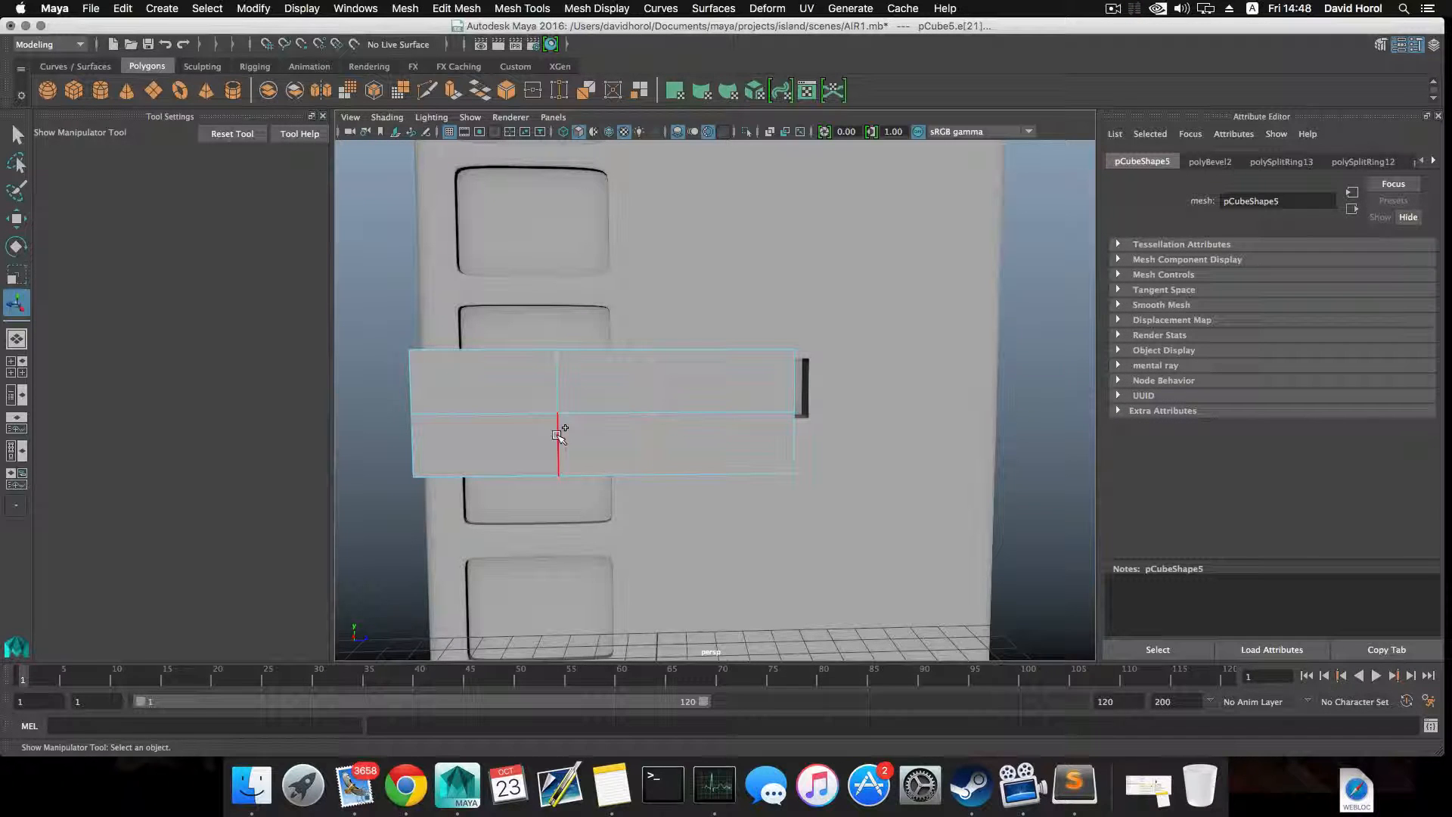
{"action": "key", "text": "r"}
{"action": "mouse_move", "coordinate": [741, 413]}
{"action": "left_mouse_down"}
{"action": "mouse_move", "coordinate": [908, 415]}
{"action": "mouse_move", "coordinate": [765, 408]}
{"action": "left_mouse_up"}
{"action": "scroll", "coordinate": [732, 456], "scroll_direction": "down", "scroll_amount": 3}
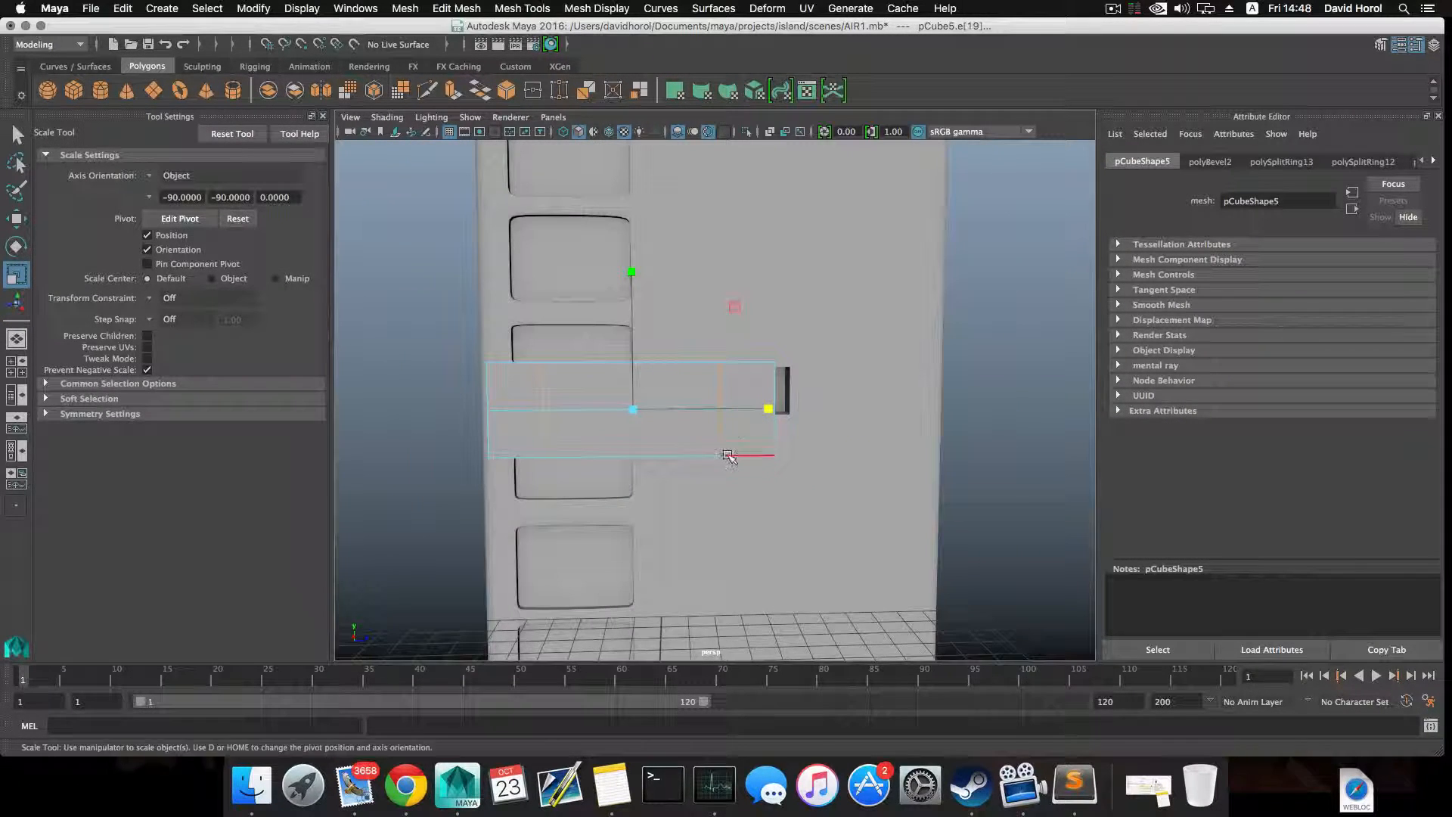
- Bevel the plate's horizontal center loop and scale the resulting loops apart toward the upper and lower edges
{"action": "key", "text": "F8"}
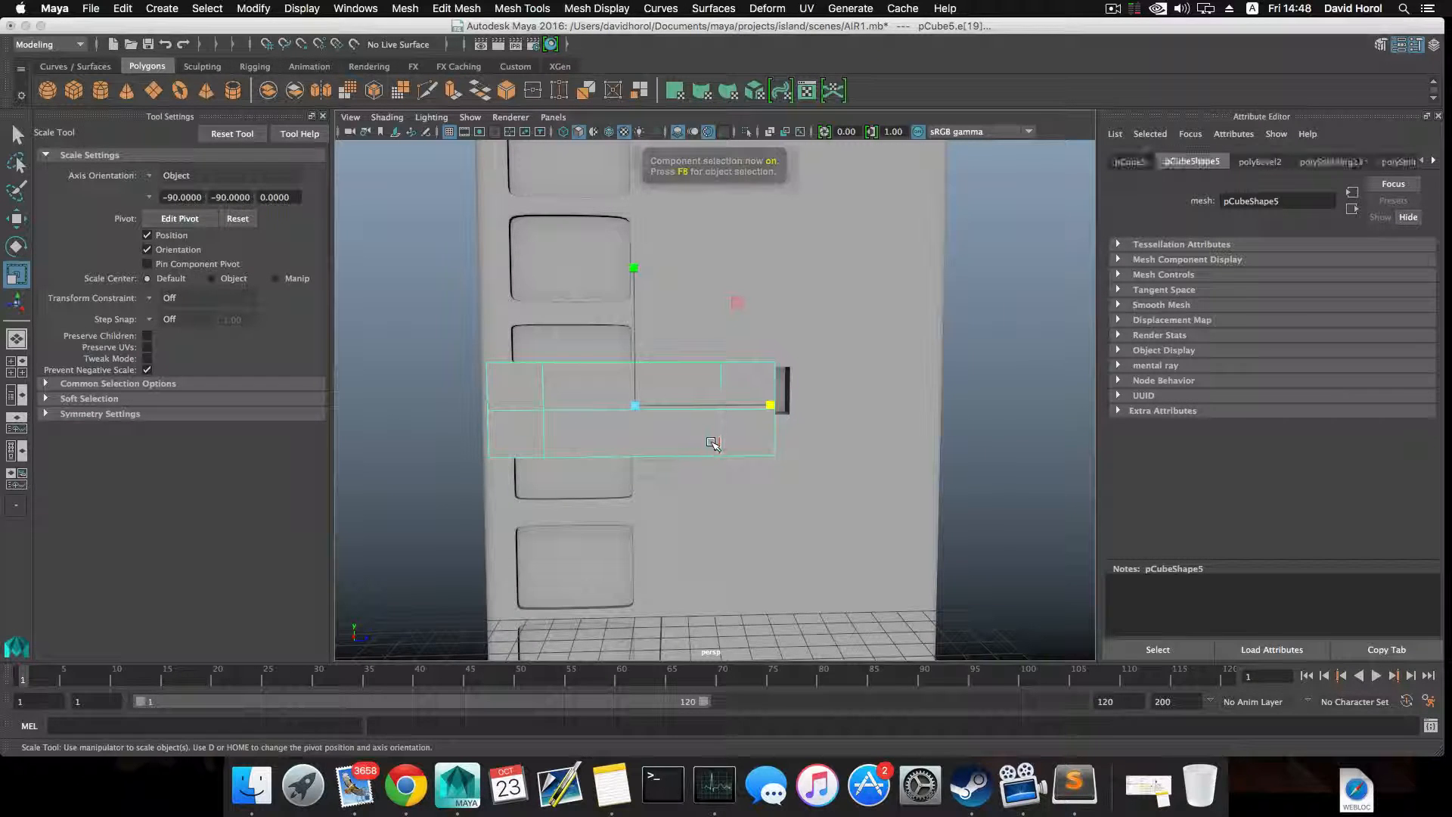
{"action": "right_click_drag", "start_coordinate": [575, 411], "coordinate": [578, 339]}
{"action": "left_click", "coordinate": [570, 410]}
{"action": "right_click_drag", "start_coordinate": [597, 407], "coordinate": [635, 416], "text": "shift"}
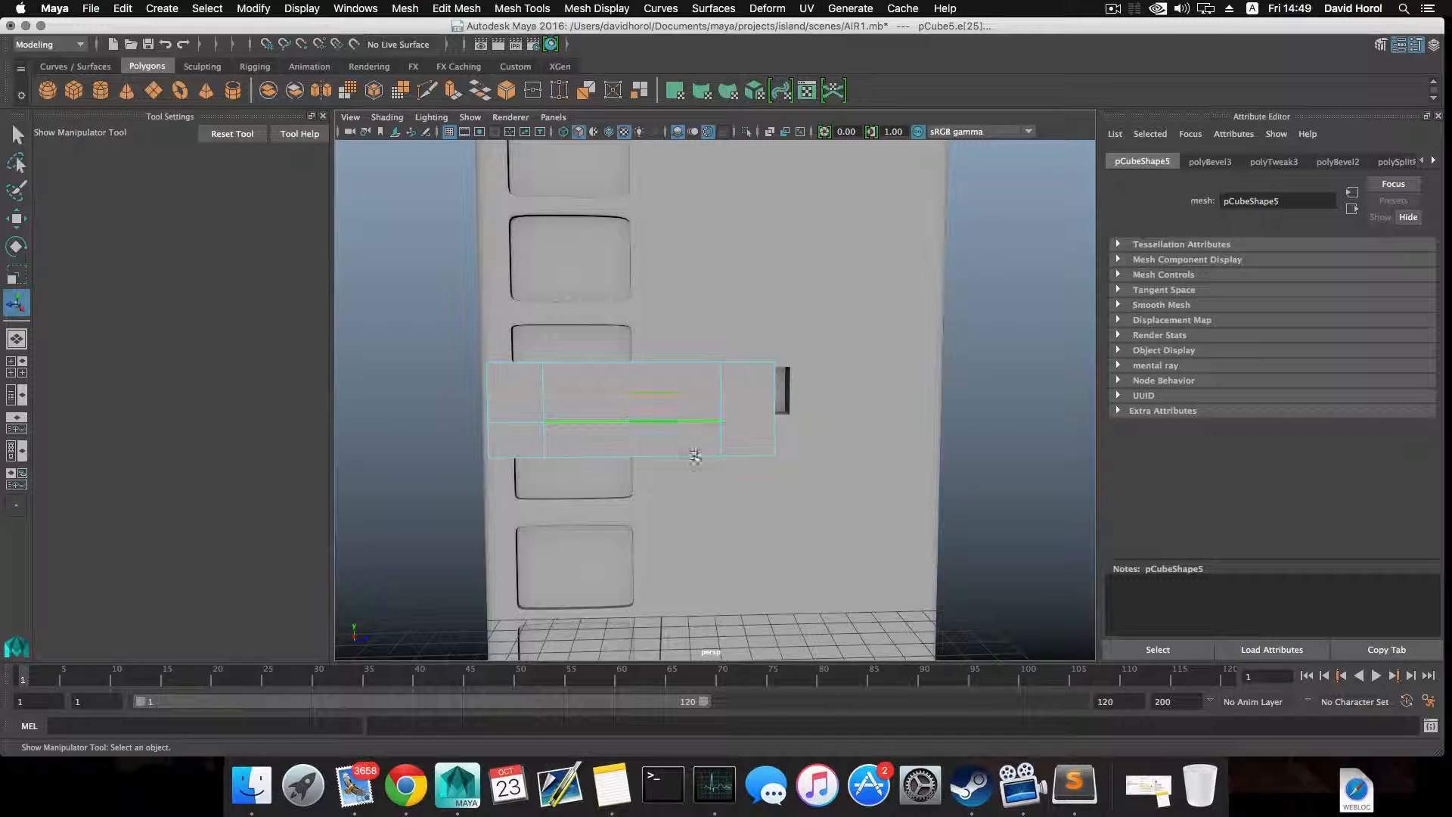
{"action": "key", "text": "r"}
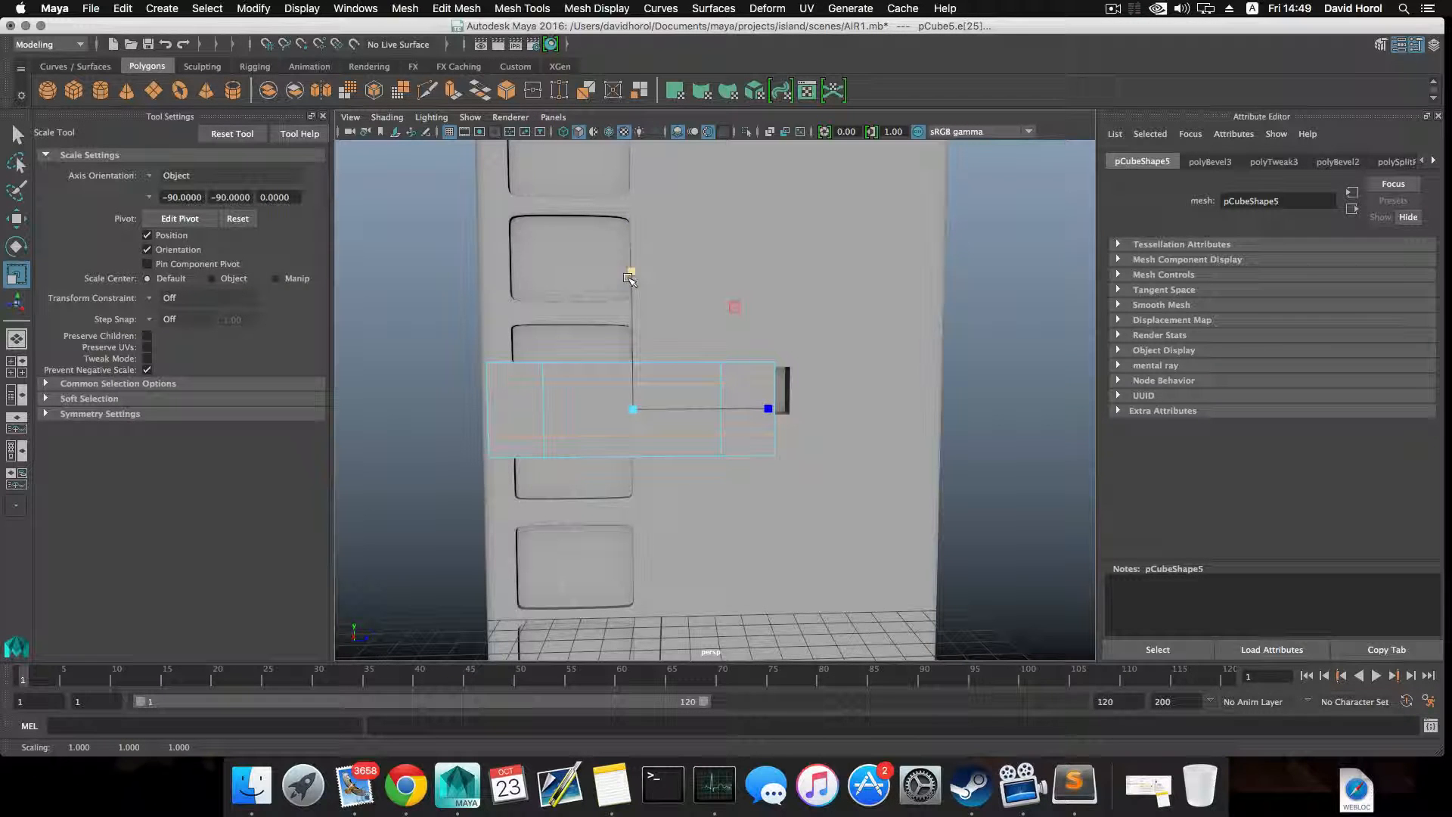
{"action": "left_click_drag", "start_coordinate": [632, 272], "coordinate": [530, 384]}
- Examine the plate's central face and the shape of the recess in the air conditioner's side panel
{"action": "right_click_drag", "start_coordinate": [525, 384], "coordinate": [527, 438]}
{"action": "left_click", "coordinate": [528, 435]}
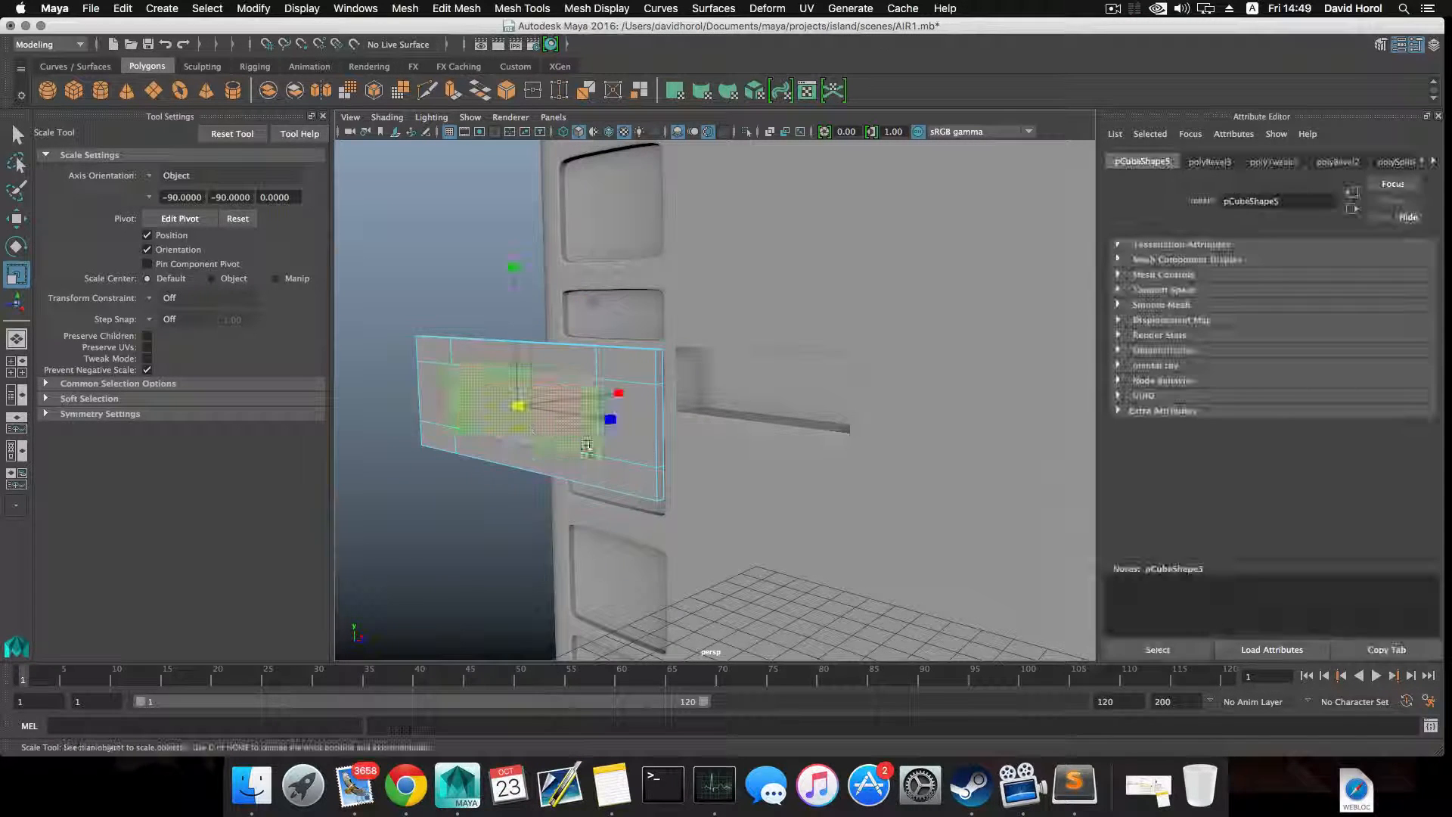
{"action": "left_click_drag", "start_coordinate": [529, 435], "coordinate": [665, 454], "text": "alt"}
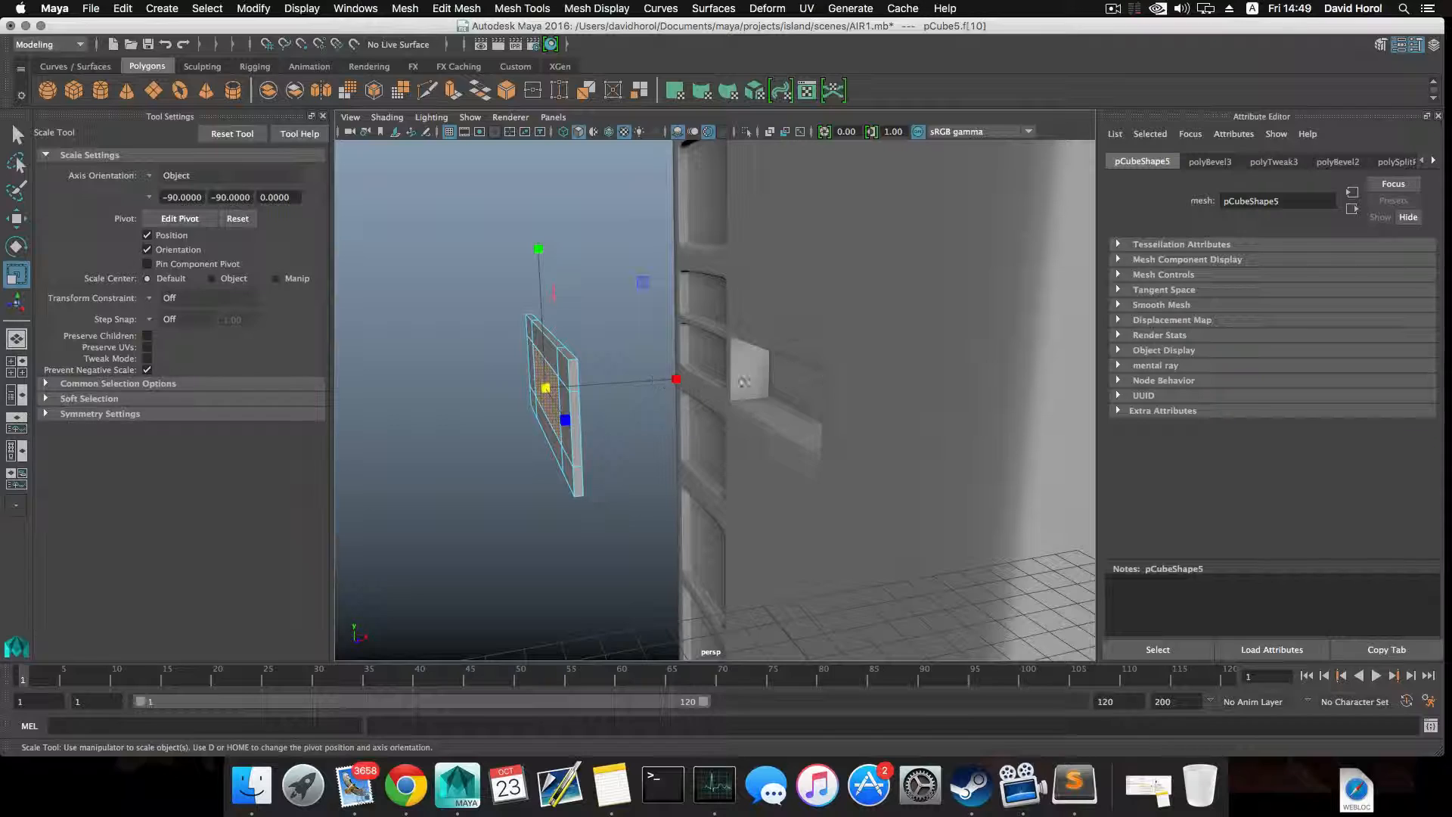
{"action": "left_click_drag", "start_coordinate": [659, 410], "coordinate": [742, 392], "text": "alt"}
{"action": "left_click", "coordinate": [730, 401]}
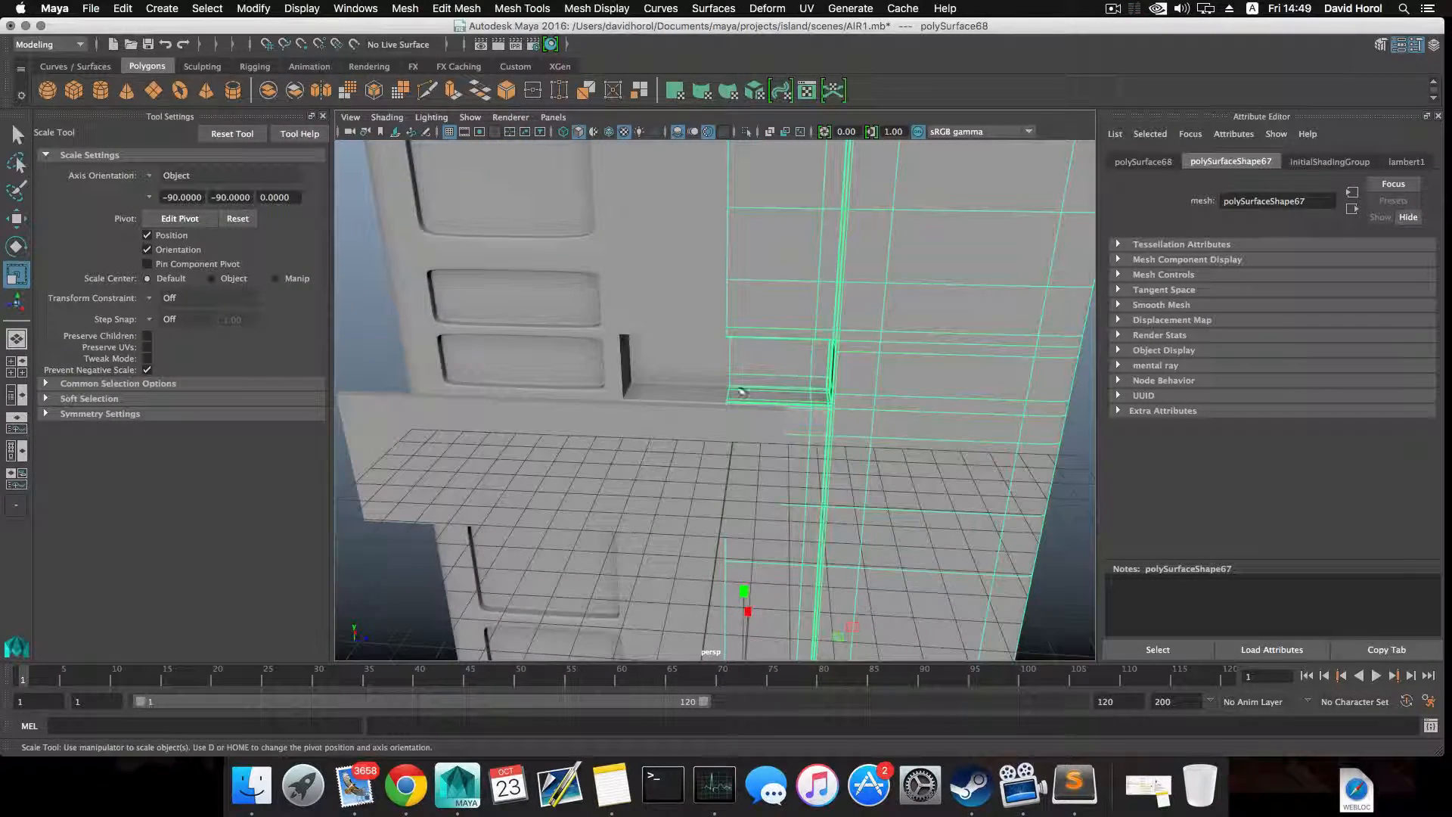
{"action": "left_click_drag", "start_coordinate": [834, 376], "coordinate": [665, 395], "text": "alt"}
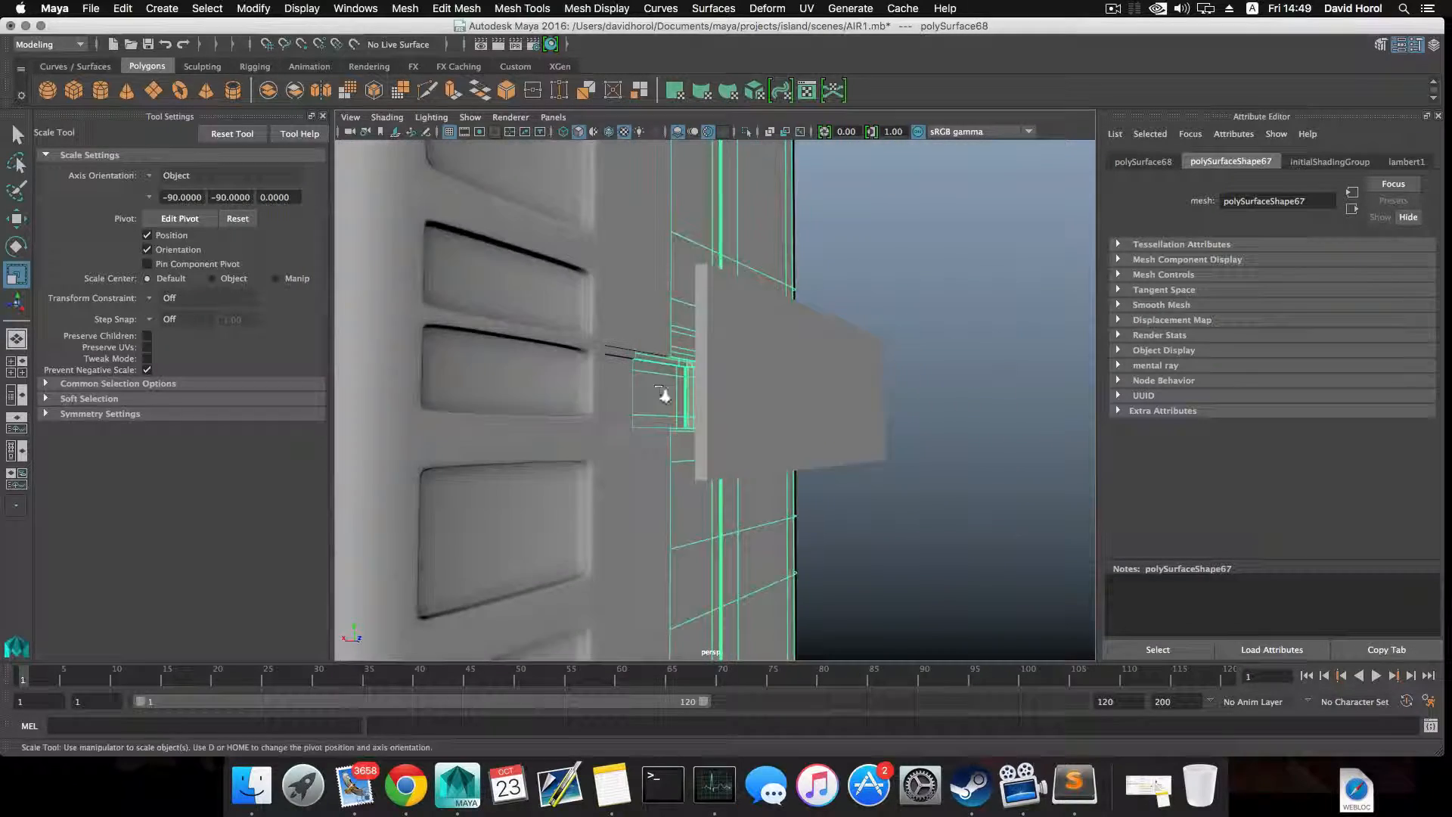
{"action": "right_click_drag", "start_coordinate": [665, 395], "coordinate": [683, 466], "text": "alt"}
{"action": "left_click_drag", "start_coordinate": [683, 466], "coordinate": [589, 453], "text": "alt"}
- Select the whole plate and slide it along the side panel toward the recess
{"action": "left_click", "coordinate": [598, 438]}
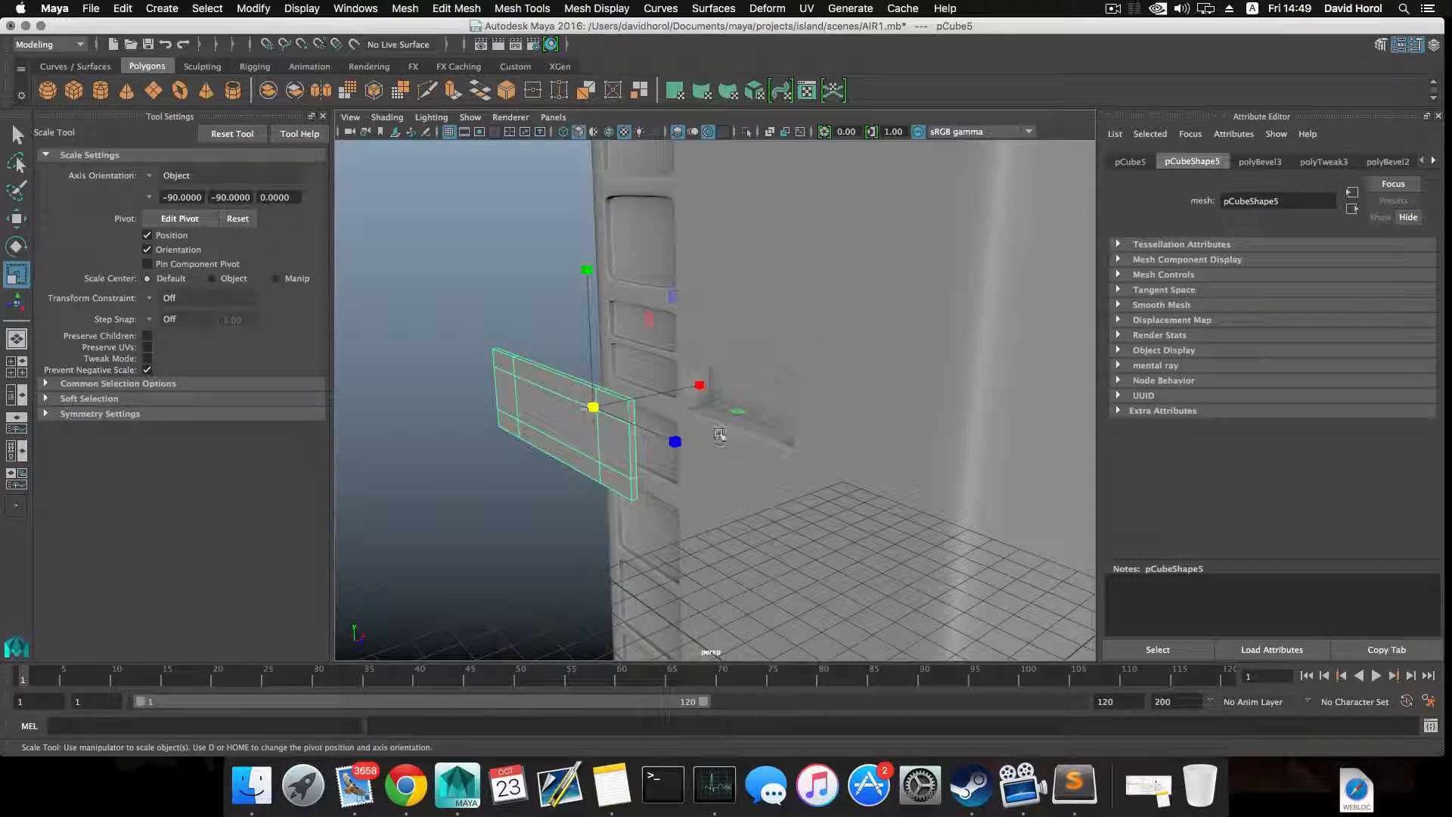
{"action": "left_click_drag", "start_coordinate": [720, 435], "coordinate": [854, 446], "text": "alt"}
{"action": "key", "text": "w"}
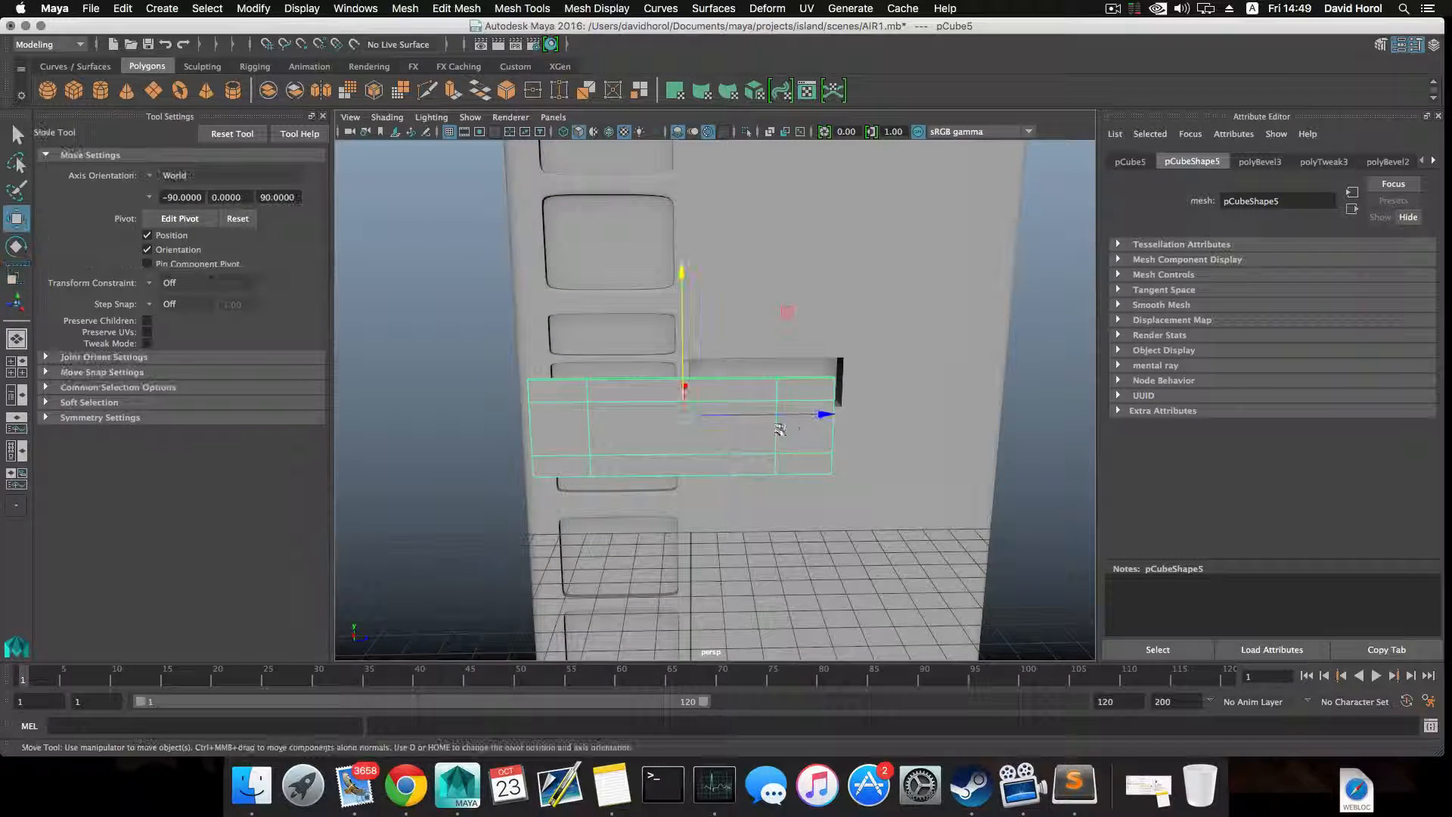
{"action": "left_click_drag", "start_coordinate": [759, 416], "coordinate": [649, 410]}
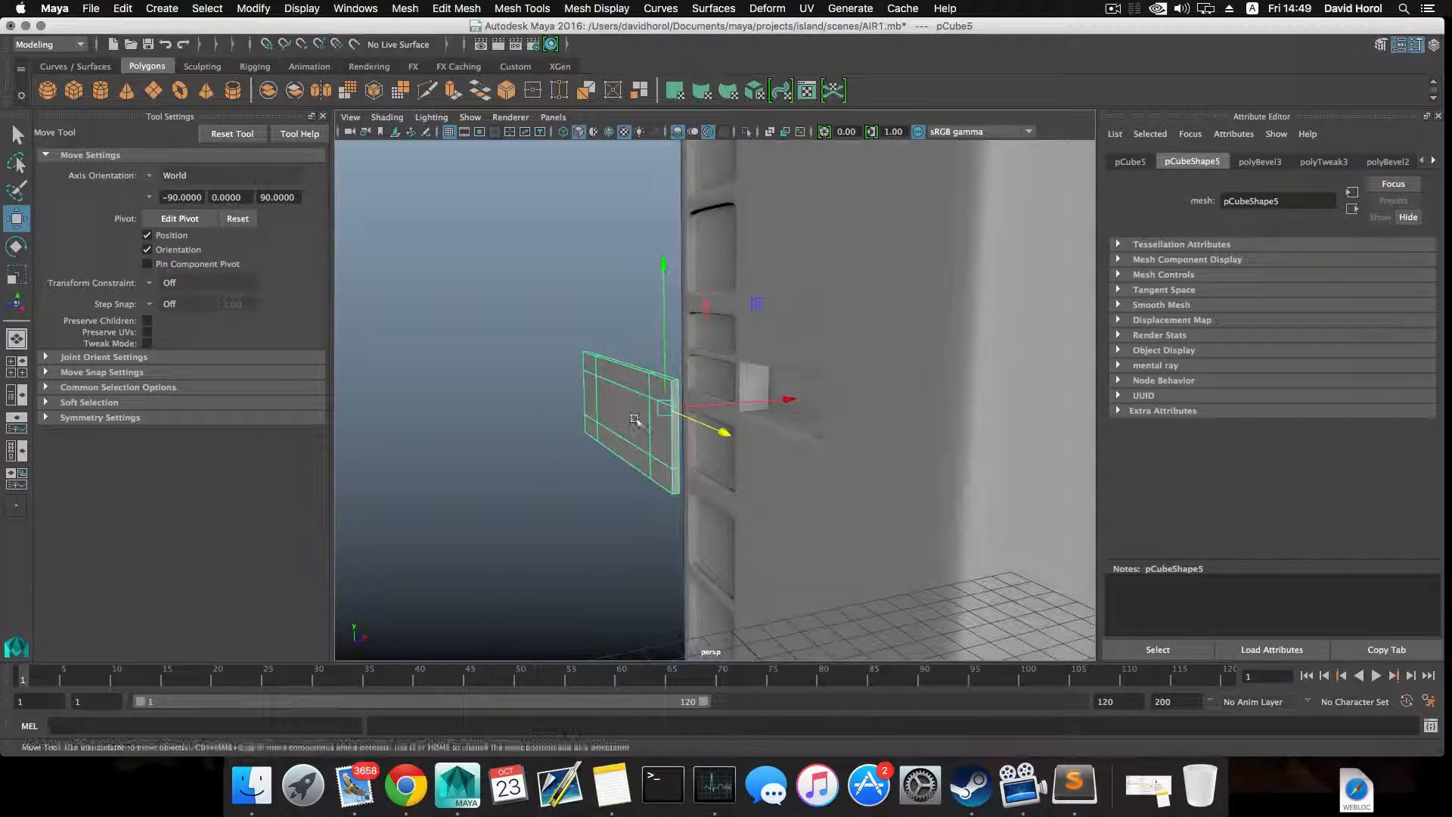
- Move the whole plate up against the side panel so that it sits over the recess
{"action": "right_click_drag", "start_coordinate": [648, 411], "coordinate": [593, 388]}
{"action": "left_click", "coordinate": [658, 406]}
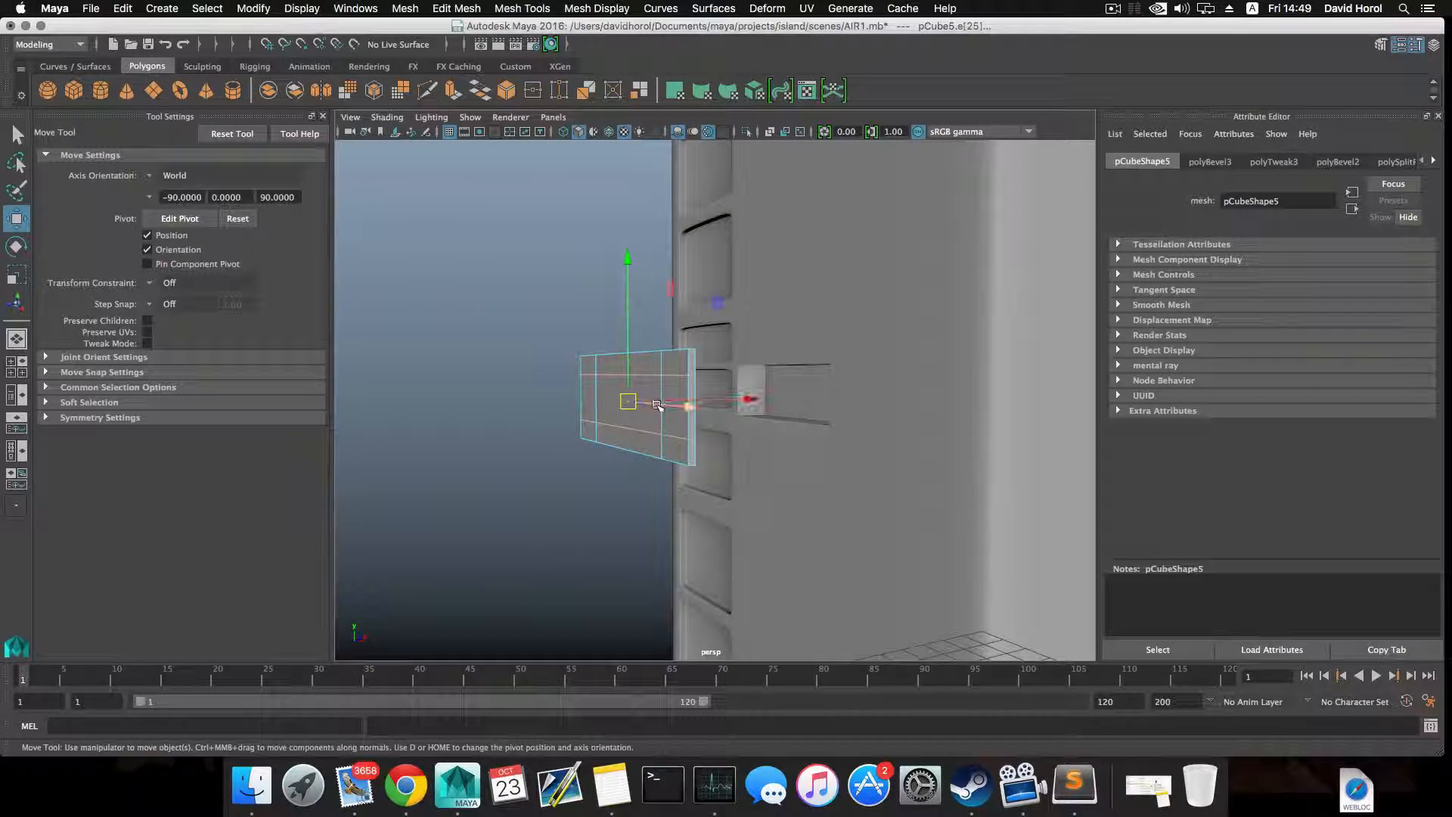
{"action": "key", "text": "F8"}
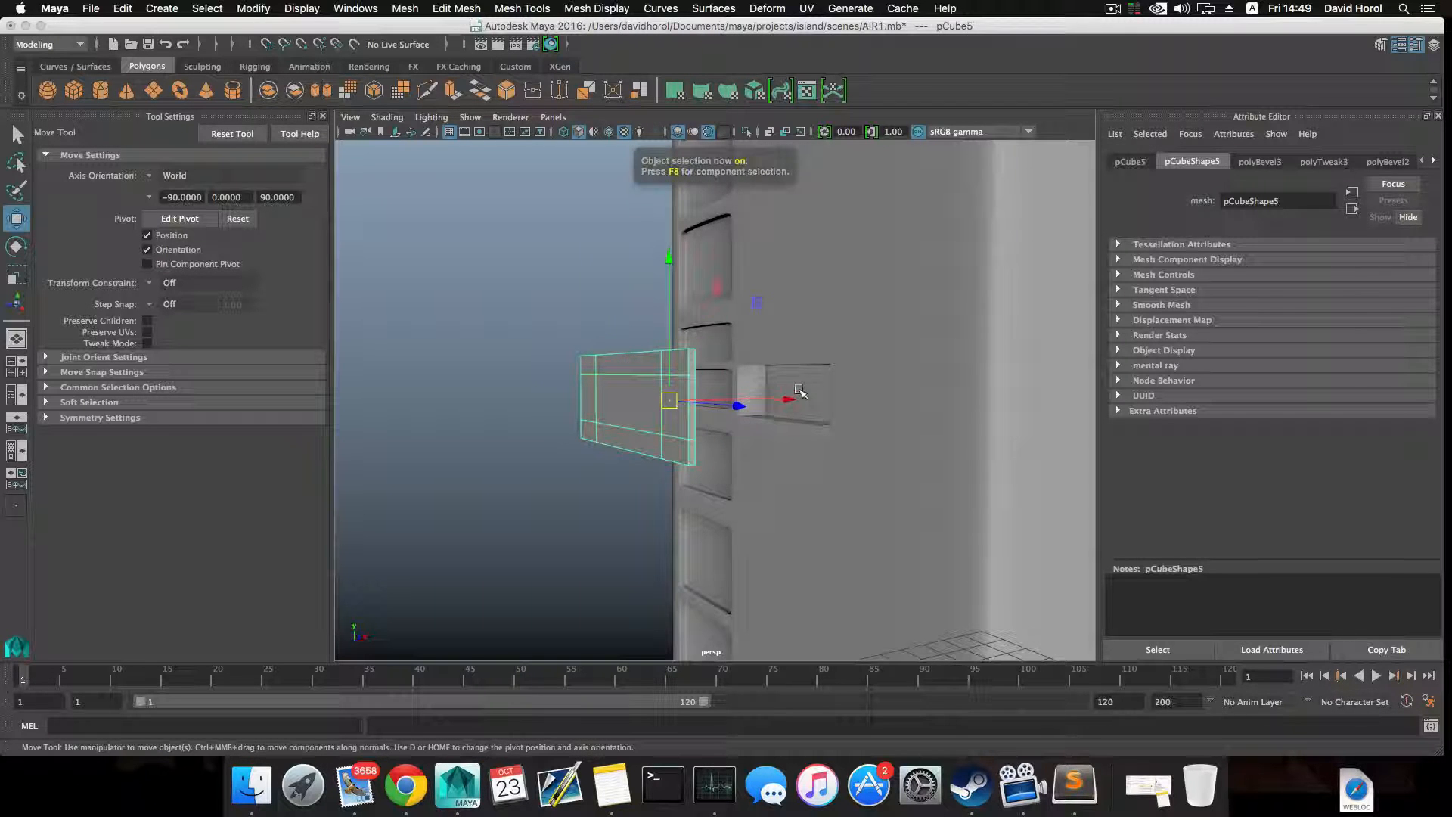
{"action": "left_click_drag", "start_coordinate": [756, 402], "coordinate": [682, 380]}
{"action": "key", "text": "r"}
{"action": "key", "text": "w"}
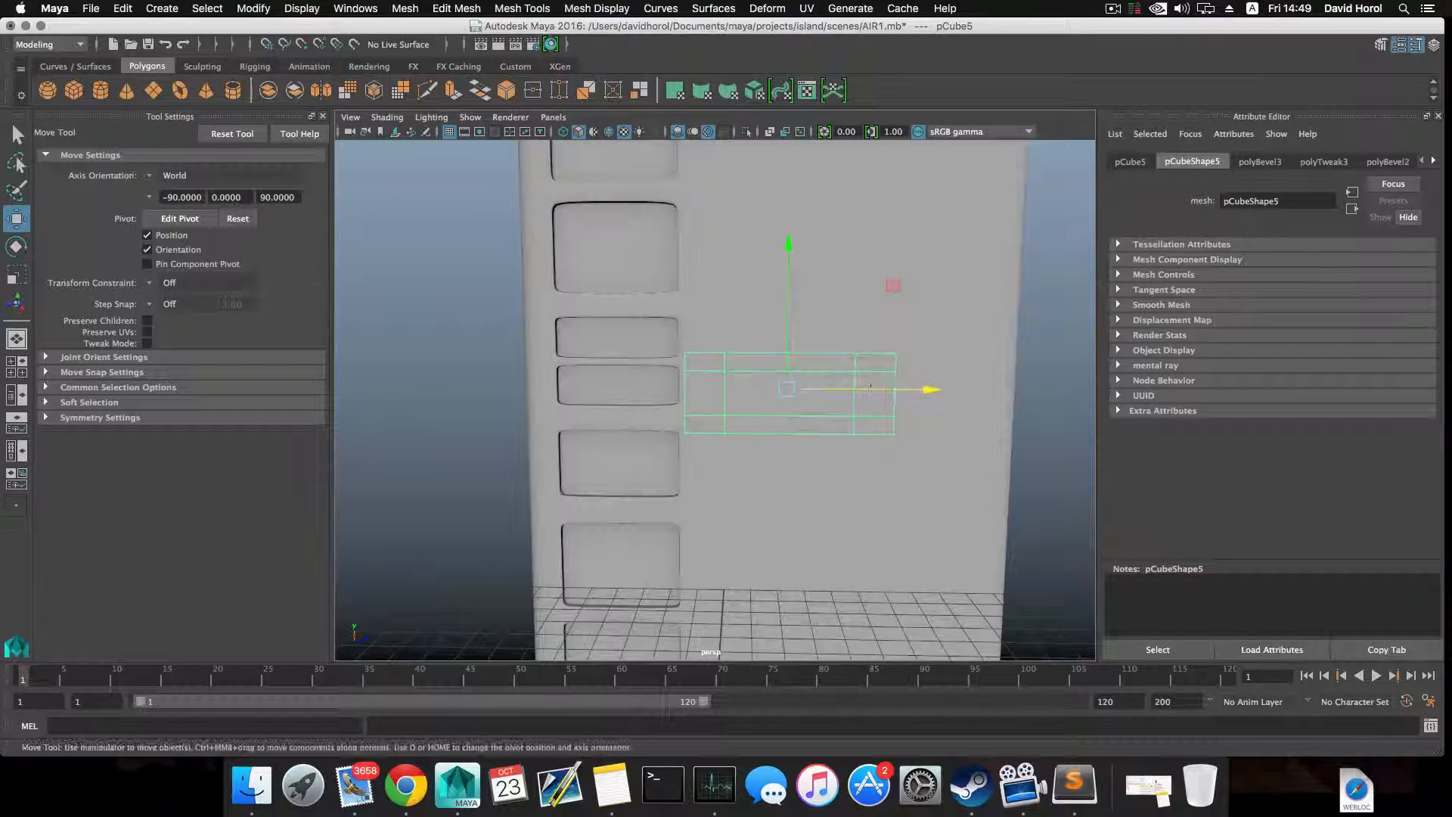
- In the front view, shift the plate toward the recess's center and raise it to a Y position of about 9.70
{"action": "key", "text": "space"}
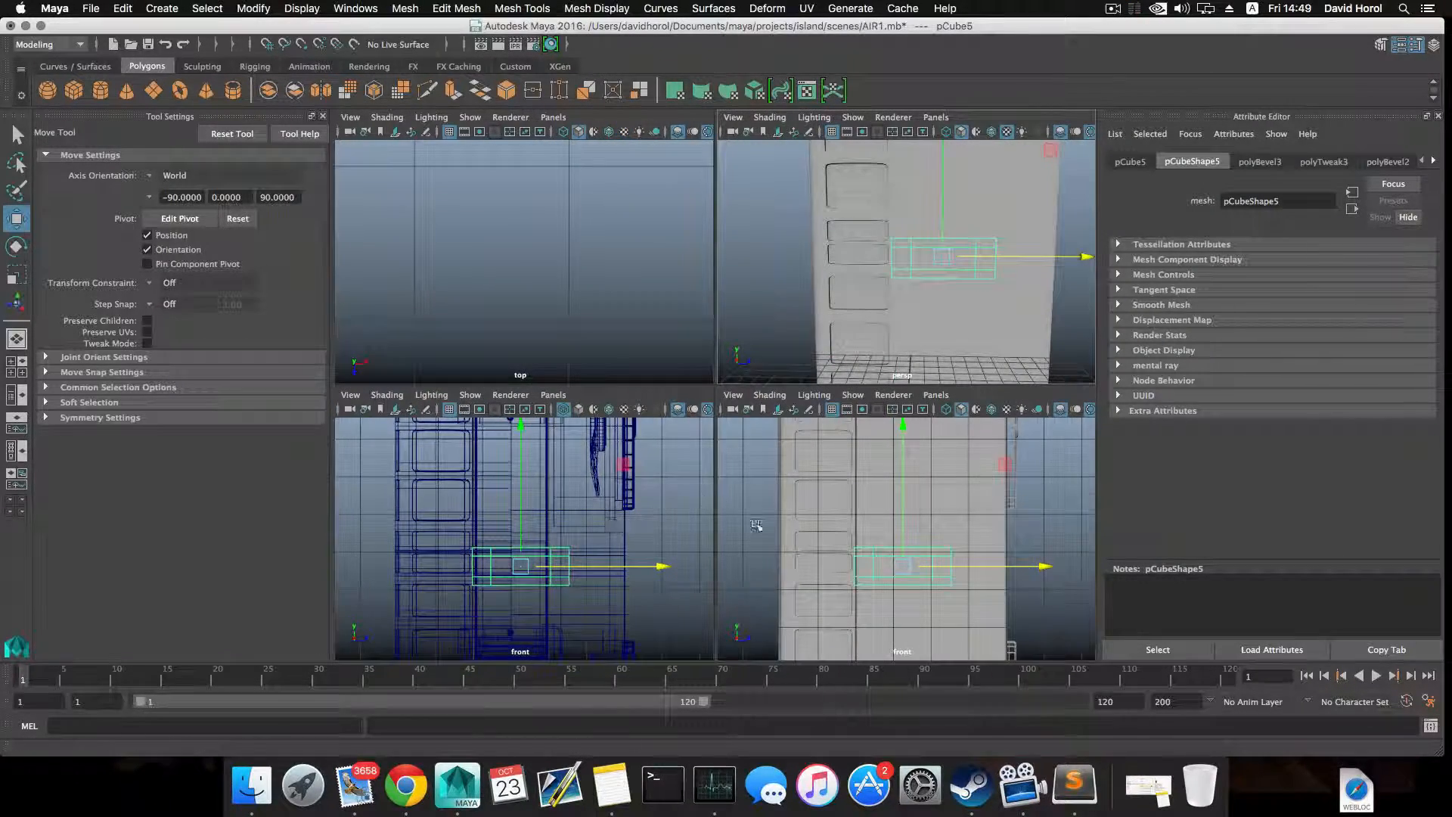
{"action": "key", "text": "space"}
{"action": "scroll", "coordinate": [636, 463], "scroll_direction": "up", "scroll_amount": 5}
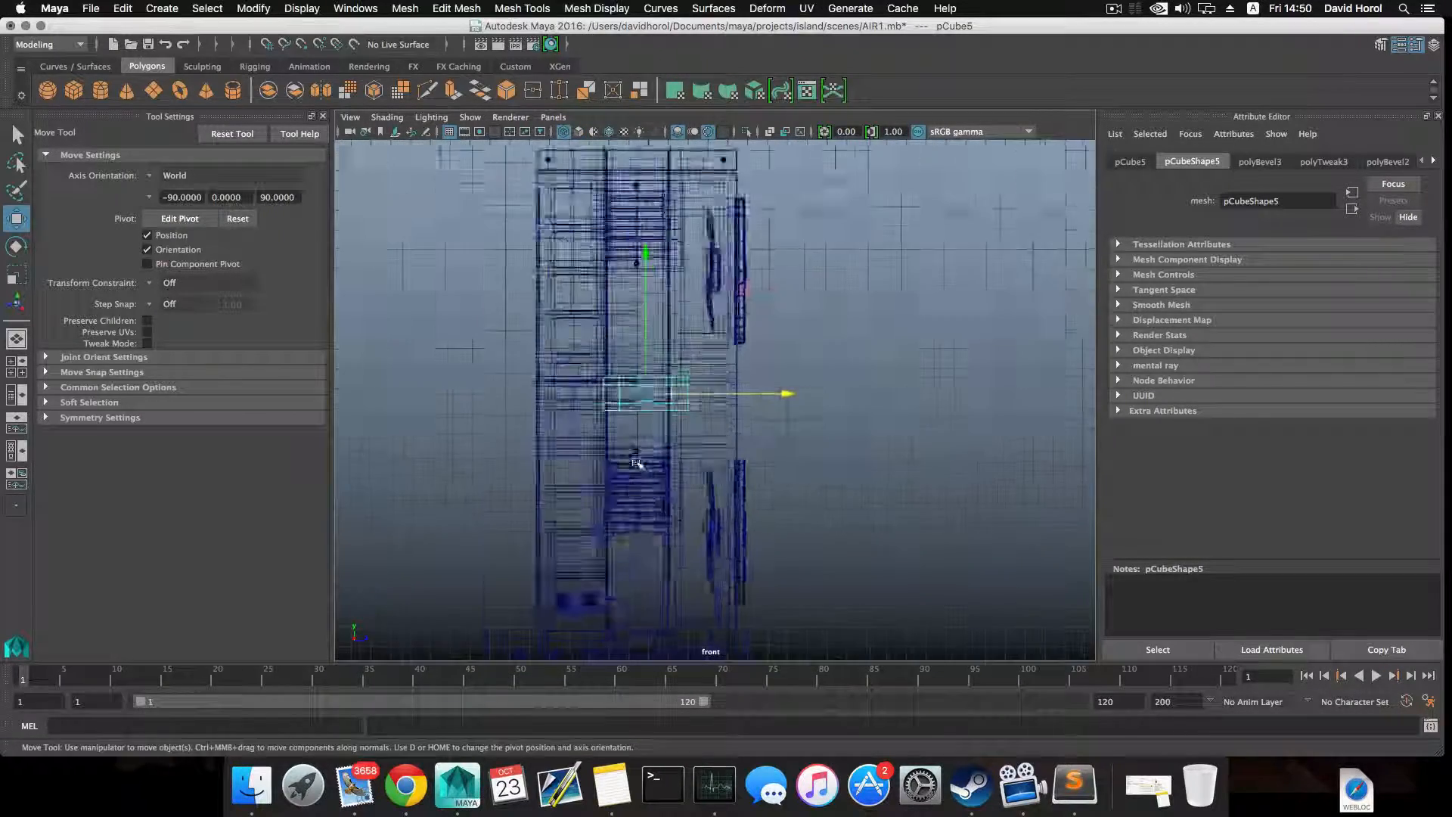
{"action": "scroll", "coordinate": [636, 463], "scroll_direction": "up", "scroll_amount": 8}
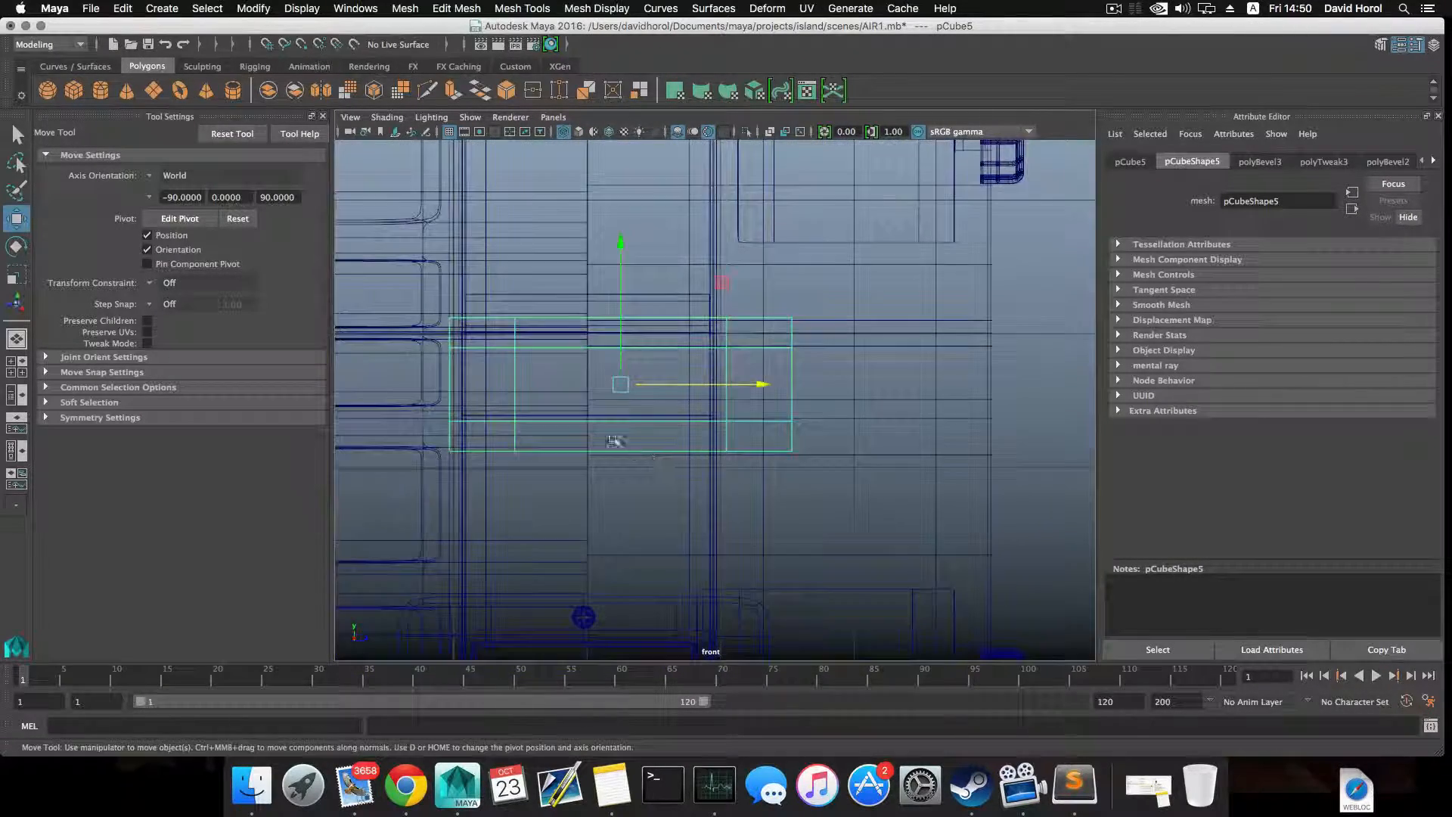
{"action": "scroll", "coordinate": [696, 458], "scroll_direction": "up", "scroll_amount": 3}
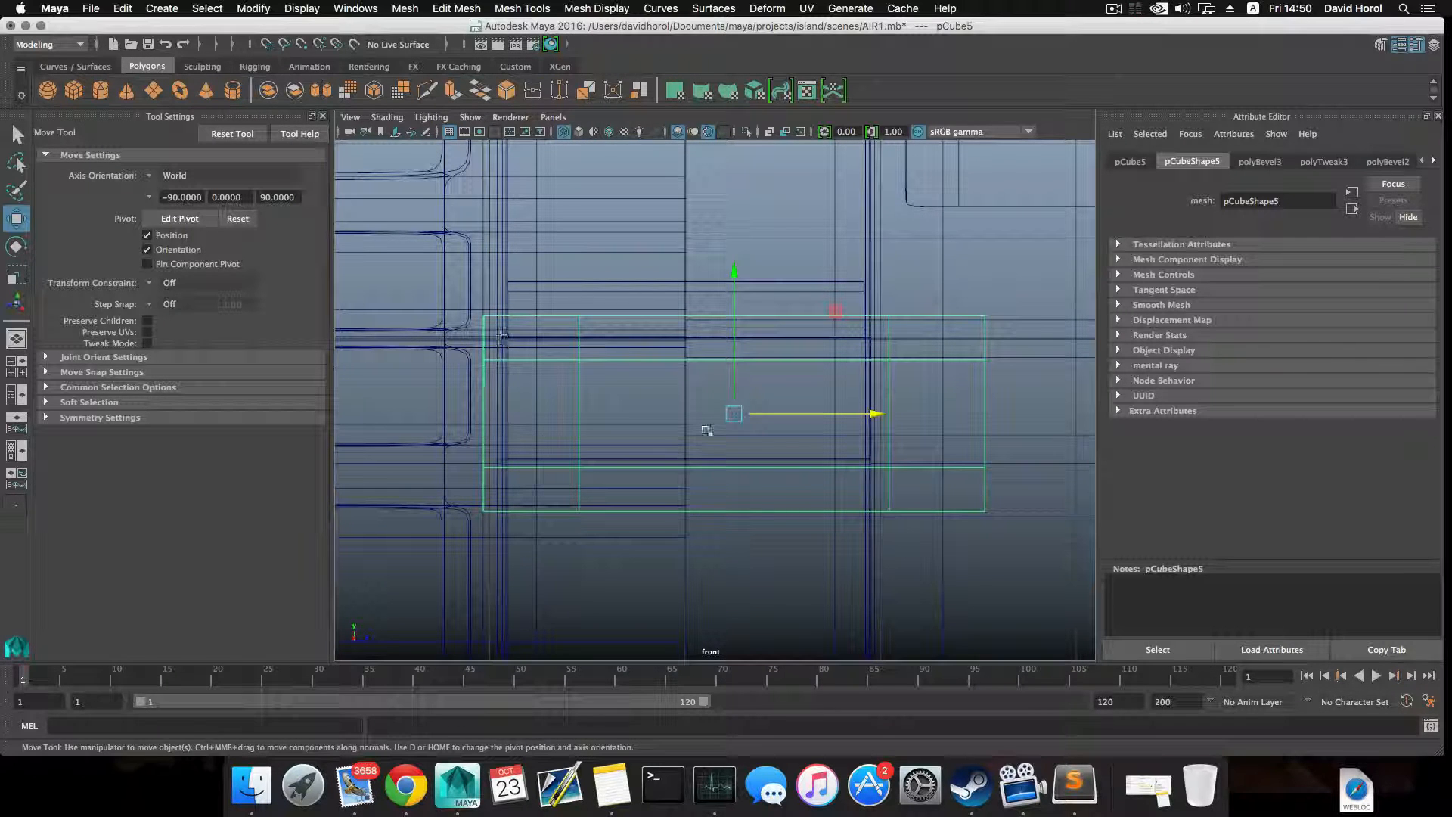
{"action": "left_click_drag", "start_coordinate": [874, 413], "coordinate": [843, 412]}
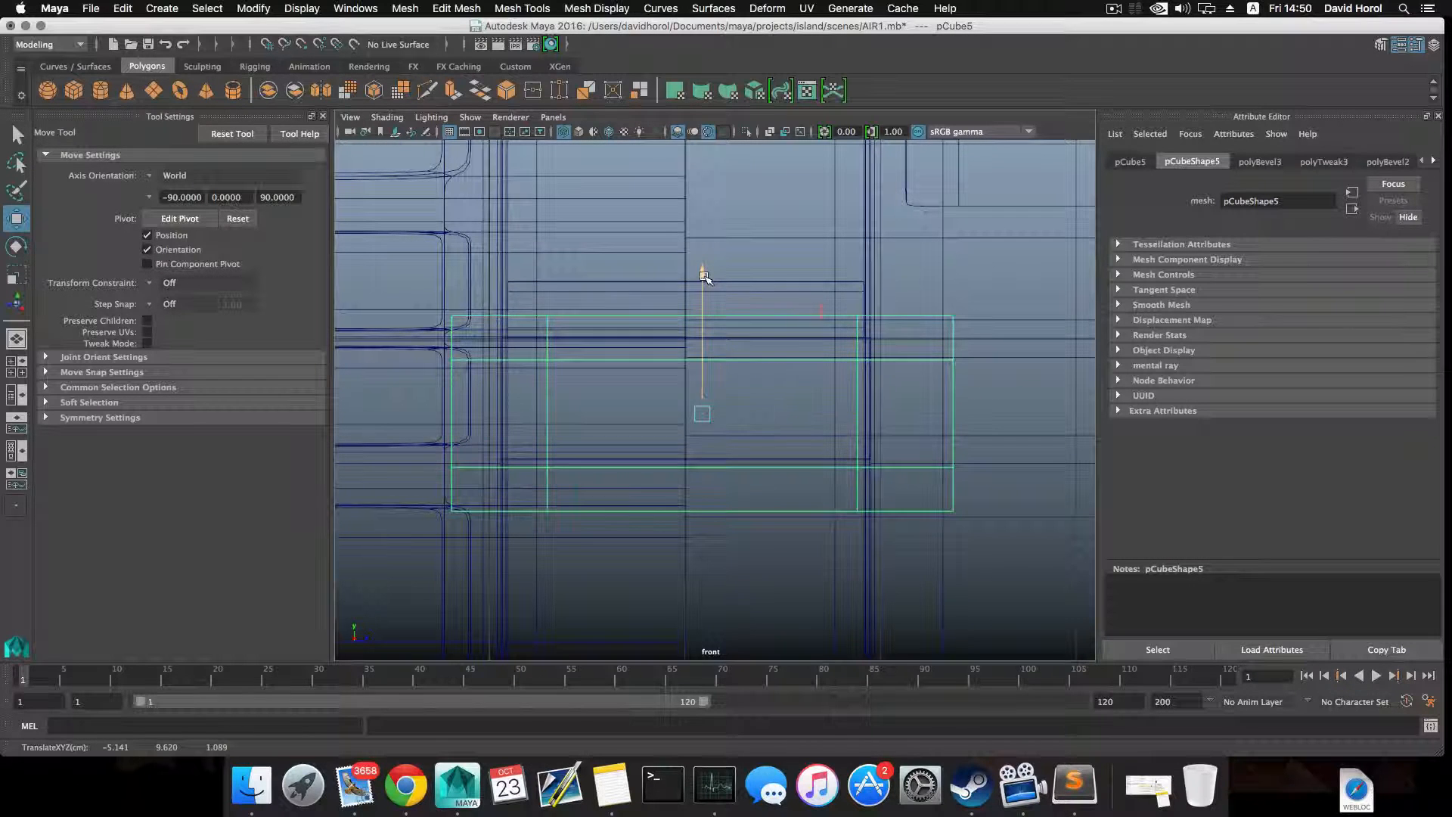
{"action": "left_click_drag", "start_coordinate": [702, 272], "coordinate": [706, 260]}
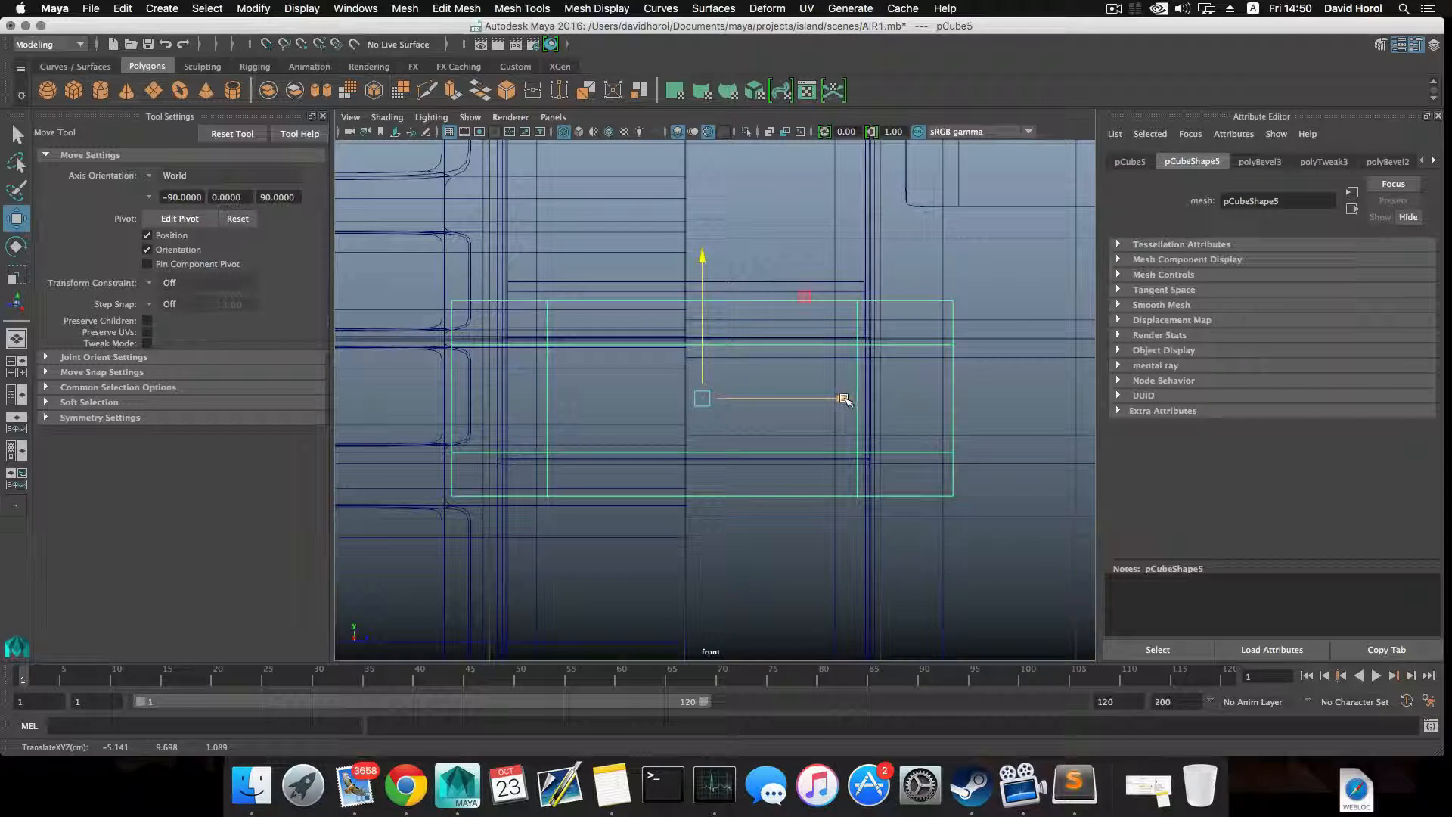
- Center the plate across the recess at about Z 1.00 and narrow it to a Z scale of about 2.085
{"action": "left_click_drag", "start_coordinate": [843, 399], "coordinate": [828, 397]}
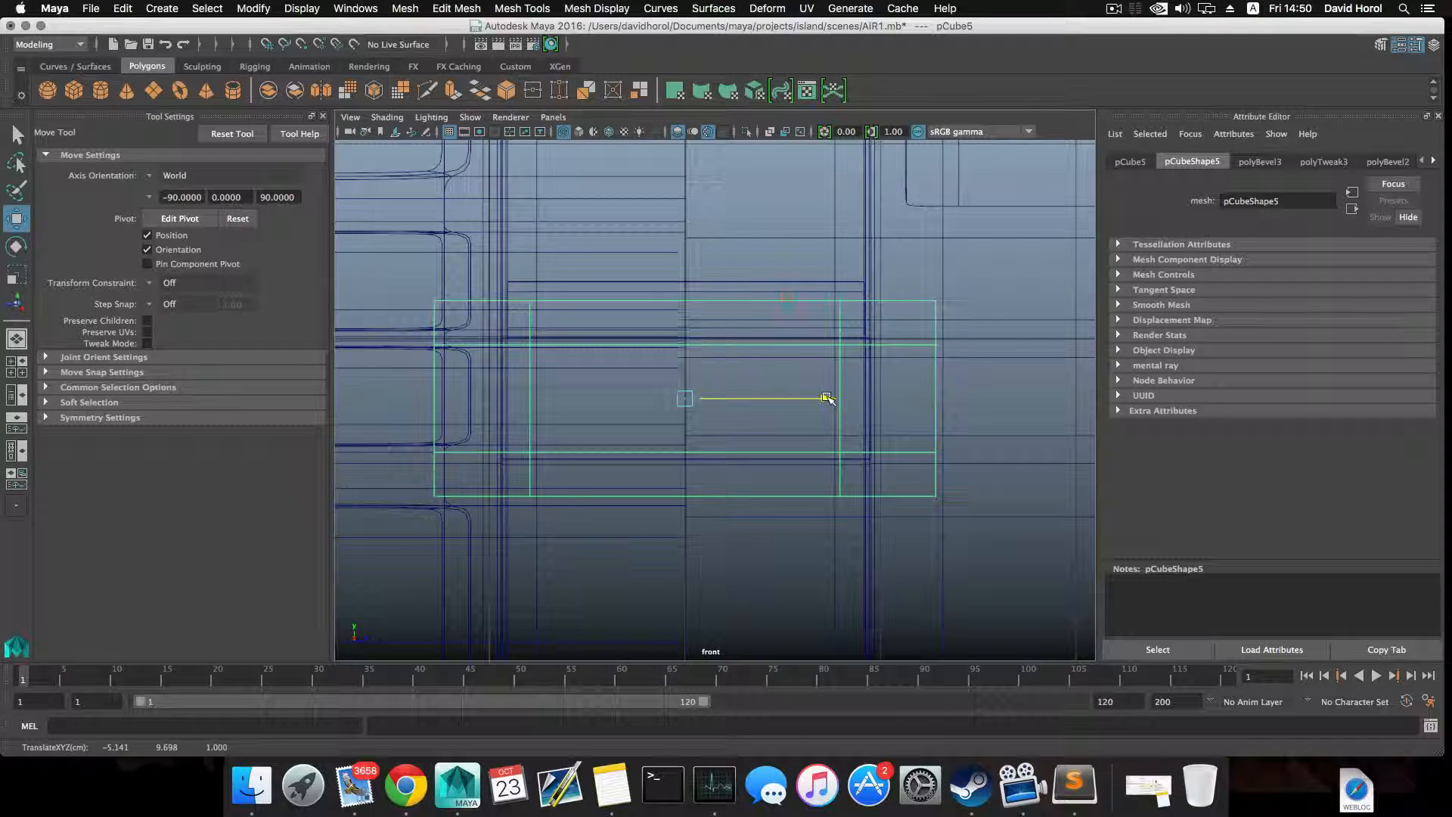
{"action": "left_click_drag", "start_coordinate": [829, 397], "coordinate": [828, 398]}
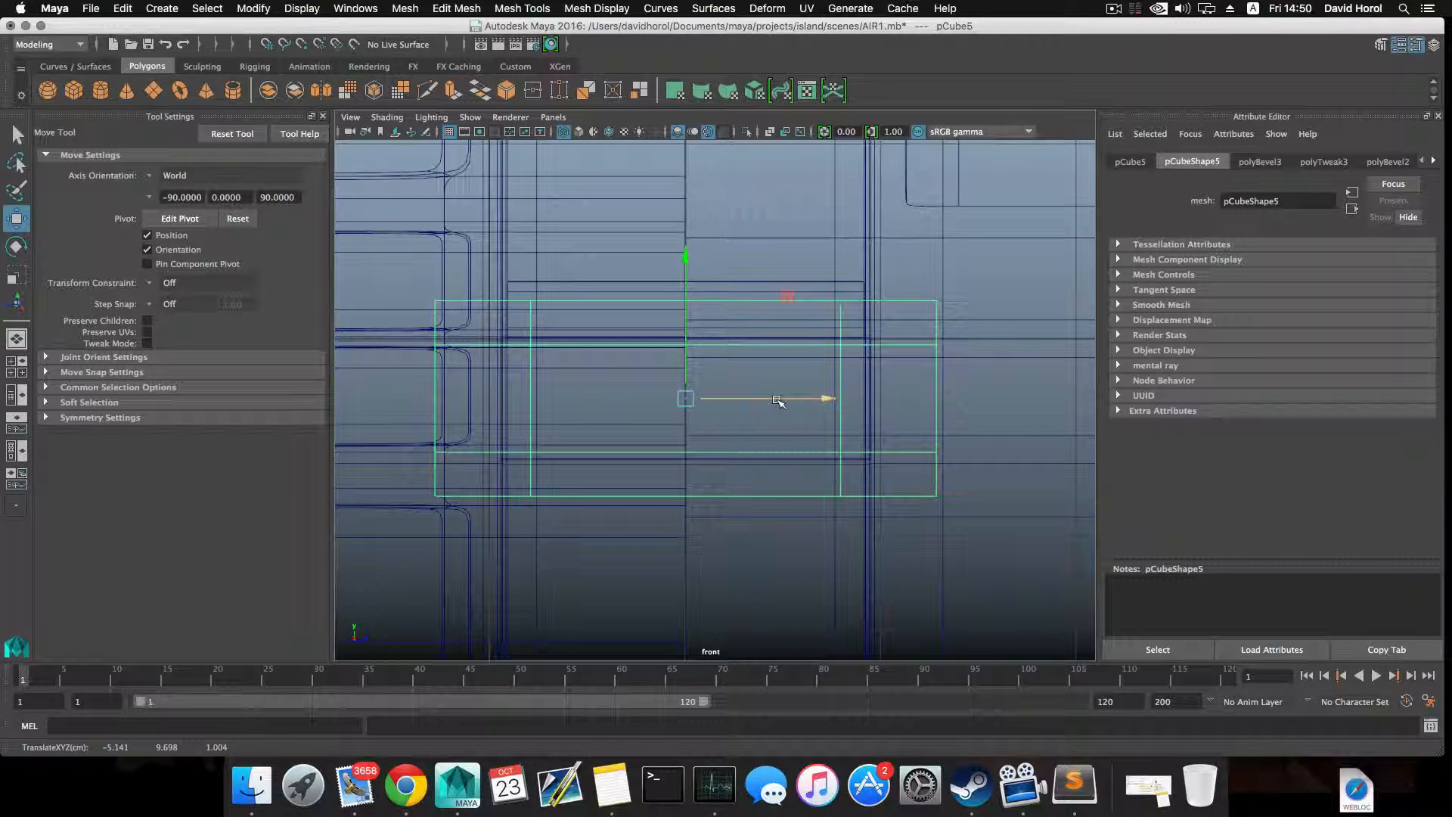
{"action": "key", "text": "r"}
{"action": "left_click_drag", "start_coordinate": [819, 398], "coordinate": [800, 400]}
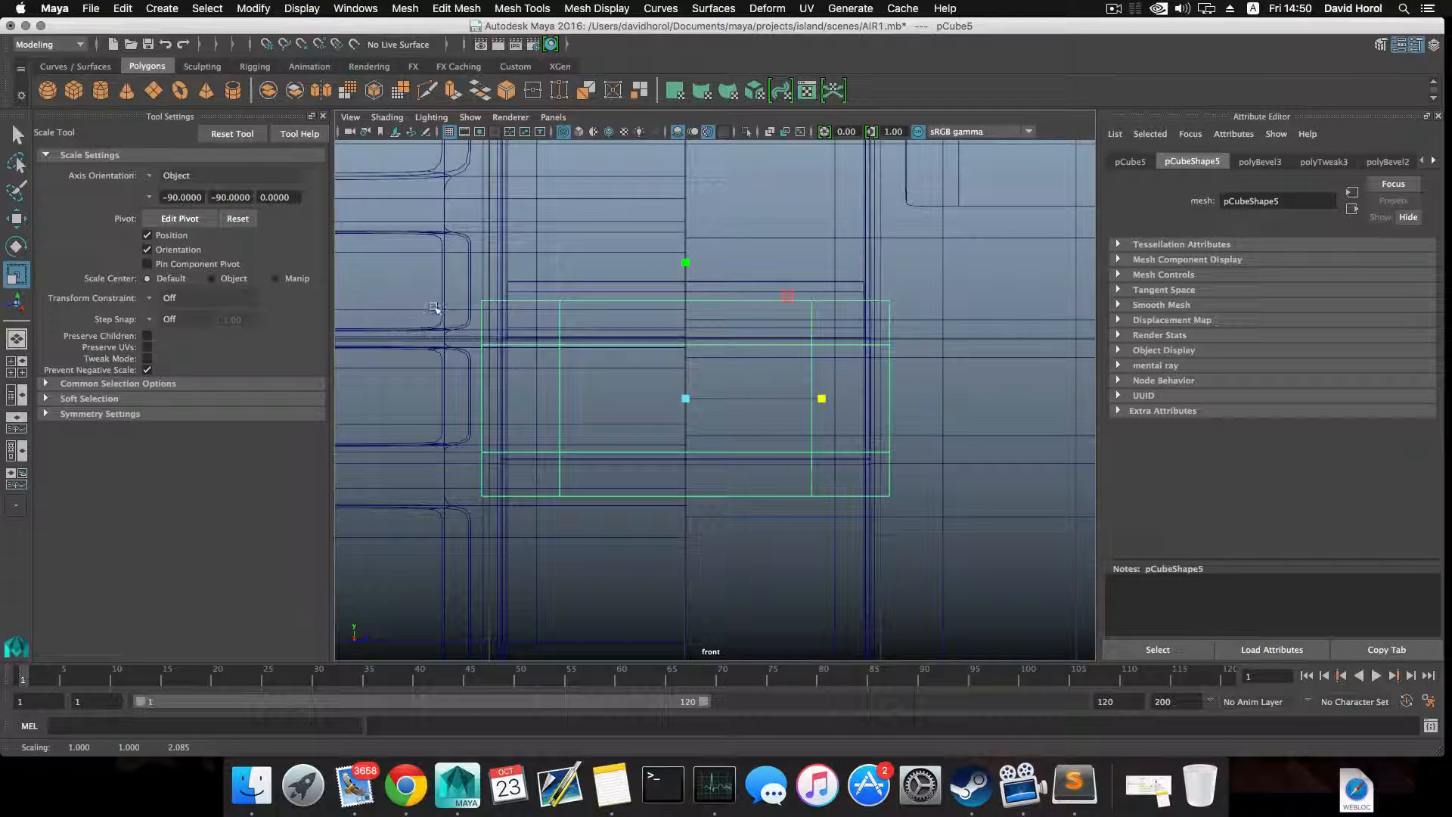
- Spread the plate's two inner vertical edge loops apart to a Z scale of about 1.377, matching the recess's sides
{"action": "right_click", "coordinate": [719, 326]}
{"action": "scroll", "coordinate": [731, 385], "scroll_direction": "down", "scroll_amount": 10}
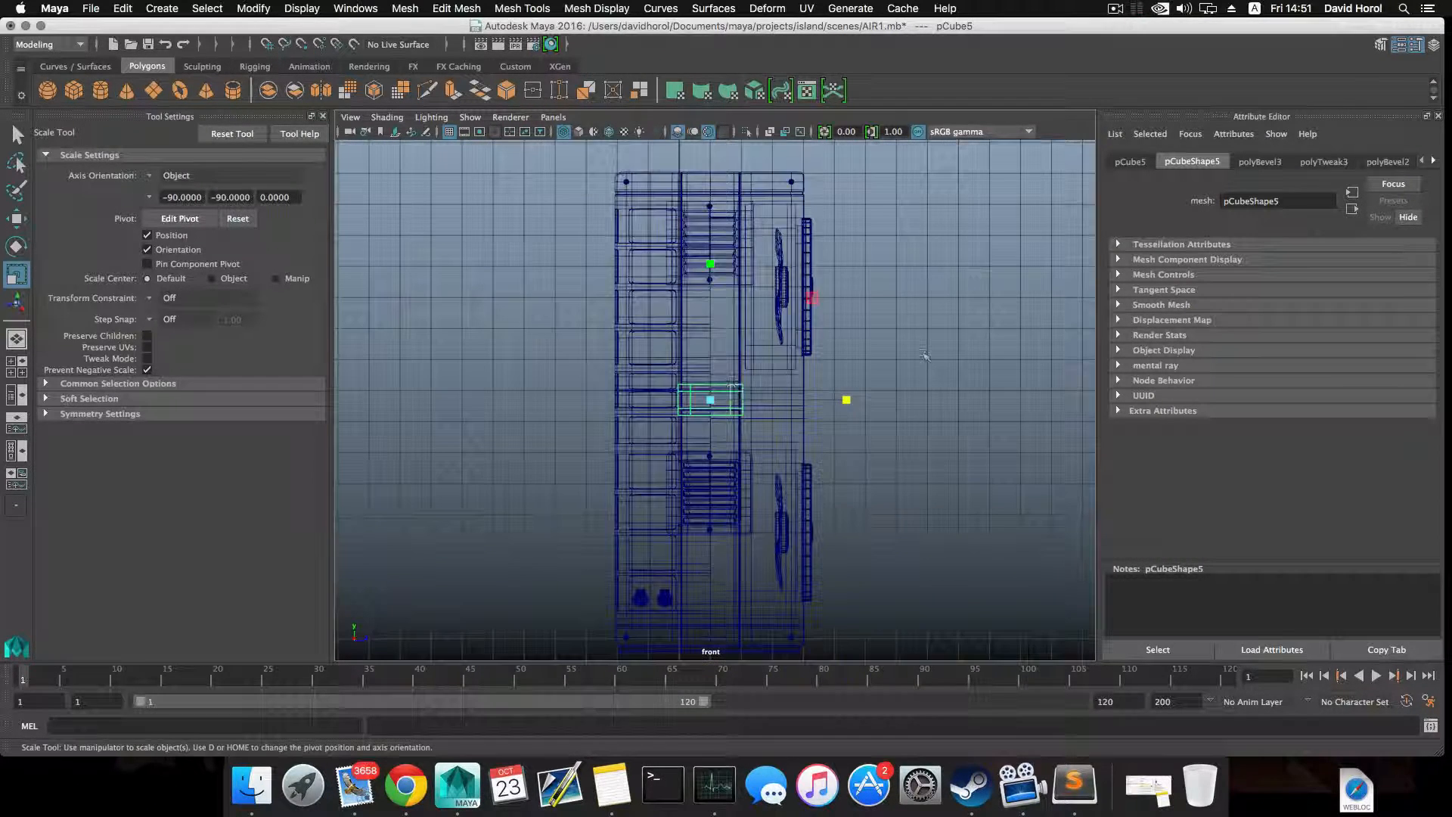
{"action": "right_click_drag", "start_coordinate": [922, 352], "coordinate": [923, 318]}
{"action": "scroll", "coordinate": [825, 429], "scroll_direction": "up", "scroll_amount": 8}
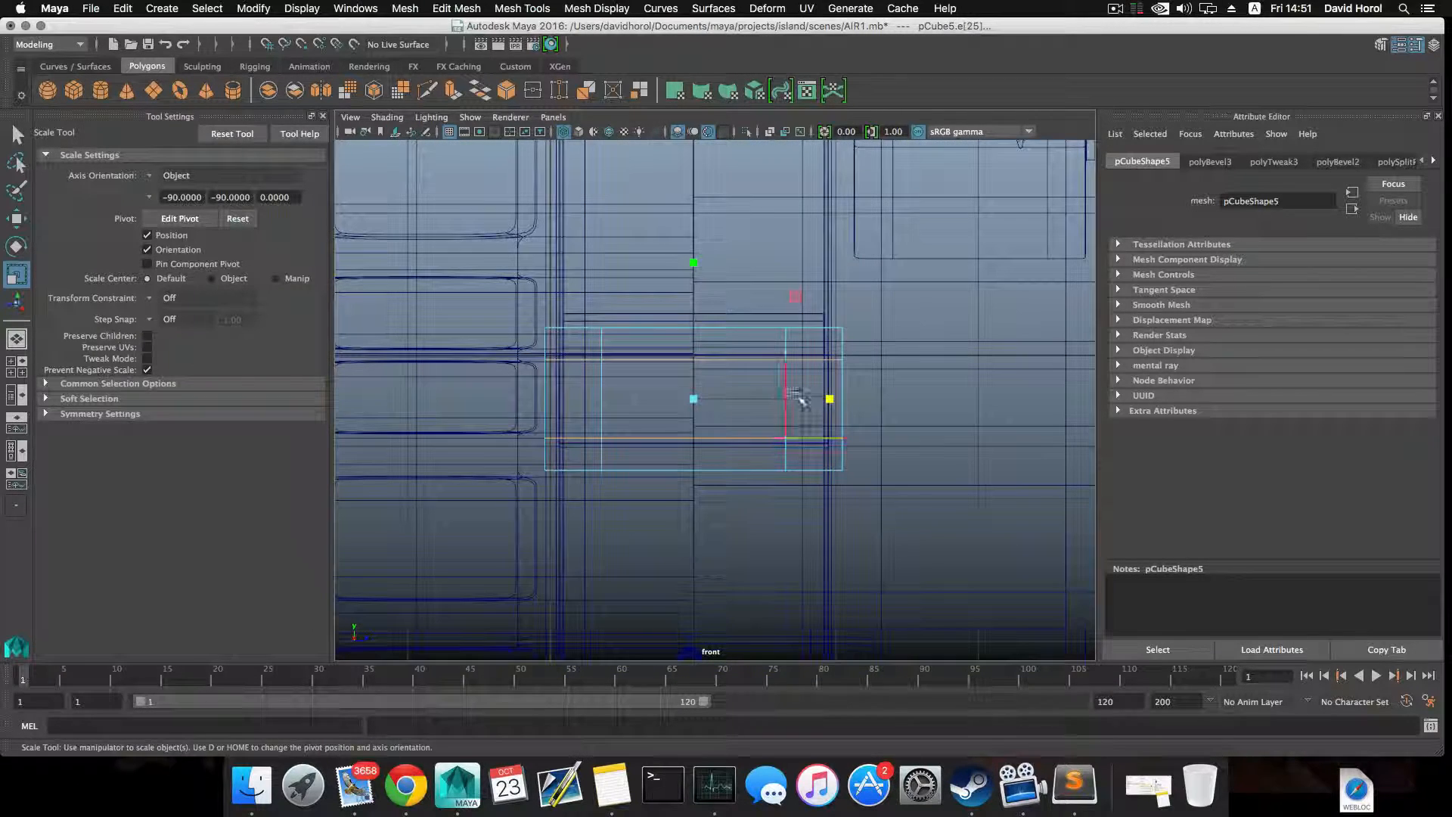
{"action": "left_click", "coordinate": [790, 401]}
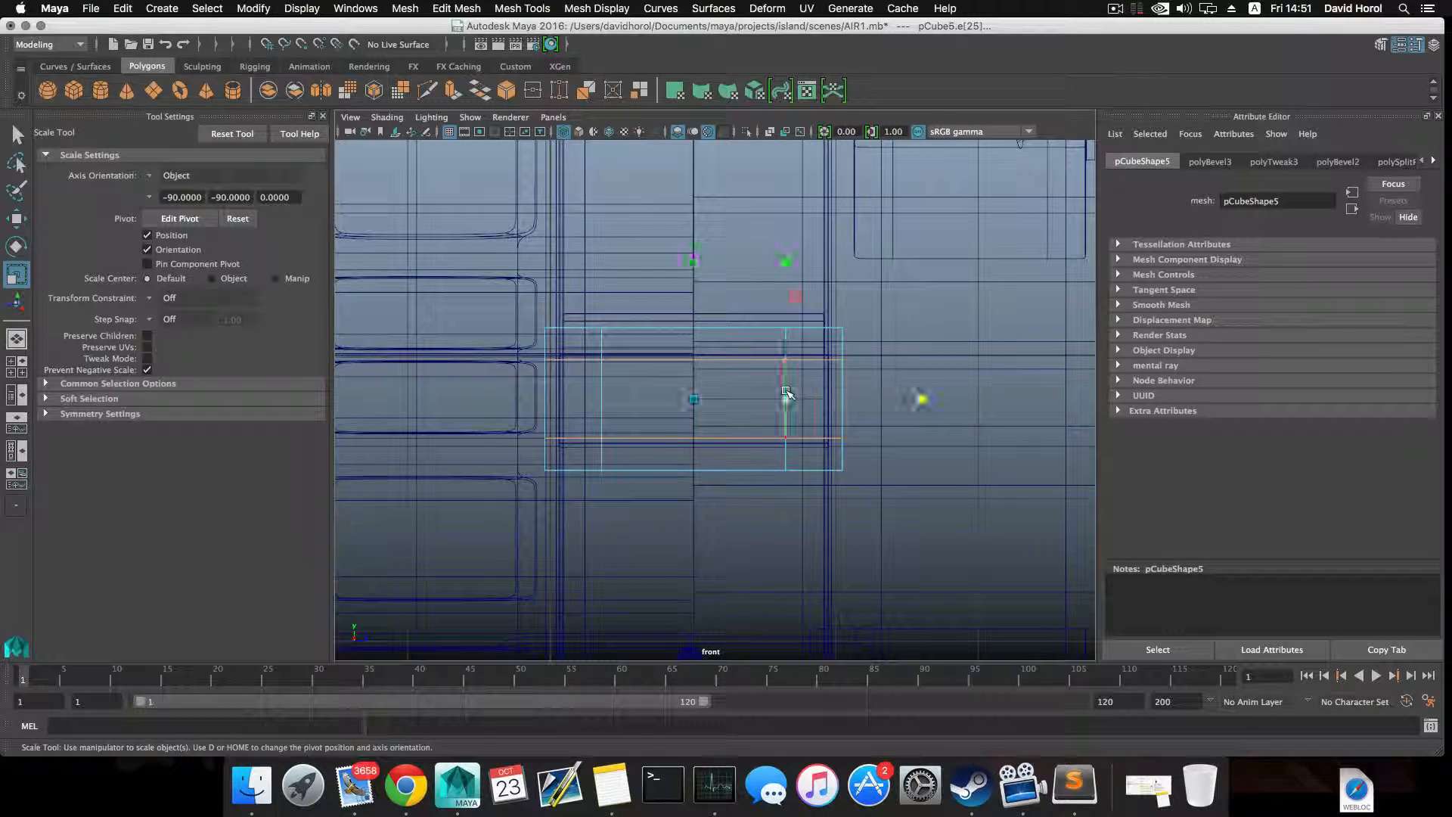
{"action": "left_click", "coordinate": [602, 399], "text": "shift"}
{"action": "left_click_drag", "start_coordinate": [830, 398], "coordinate": [883, 408]}
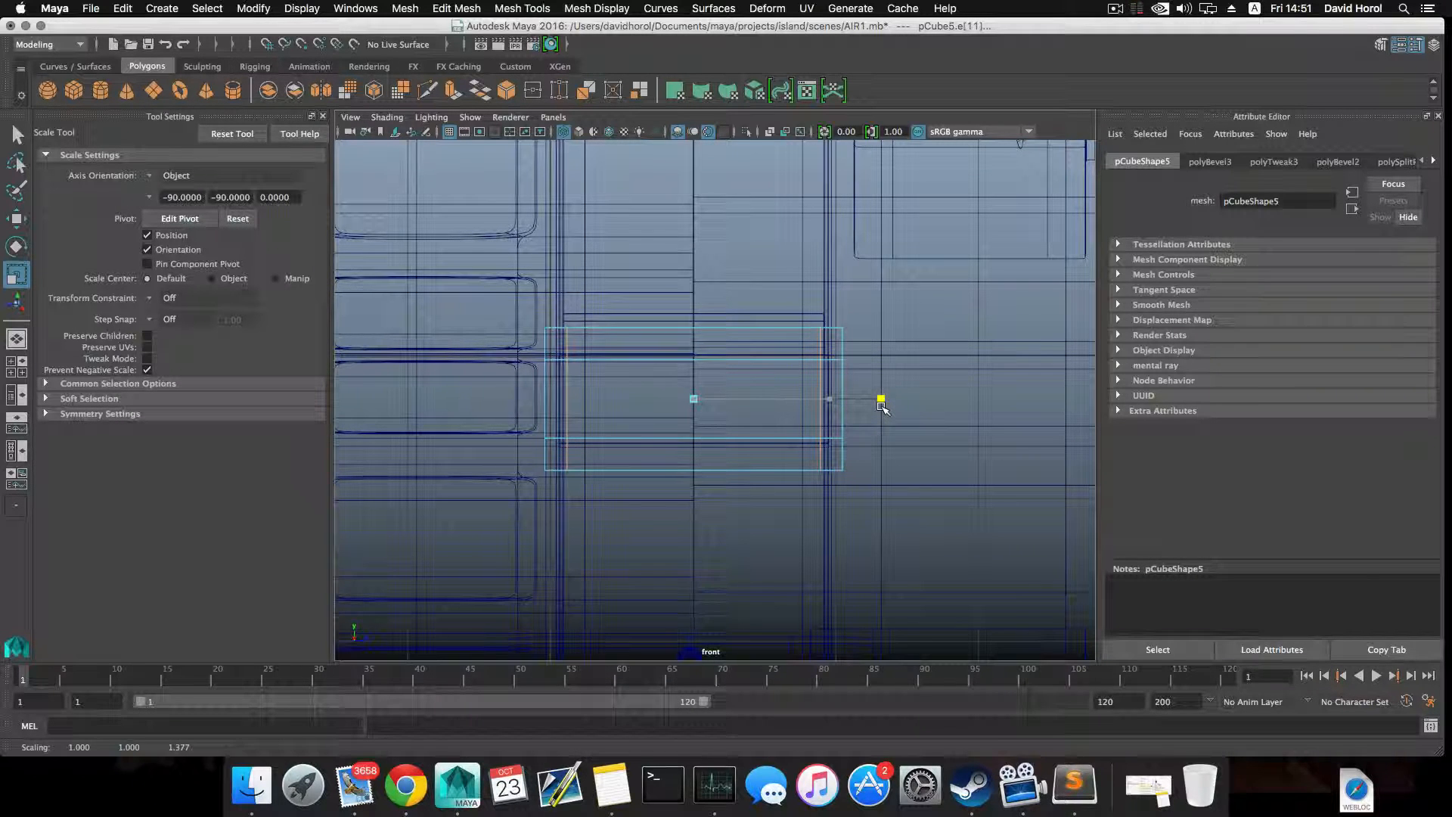
{"action": "scroll", "coordinate": [876, 409], "scroll_direction": "up", "scroll_amount": 2}
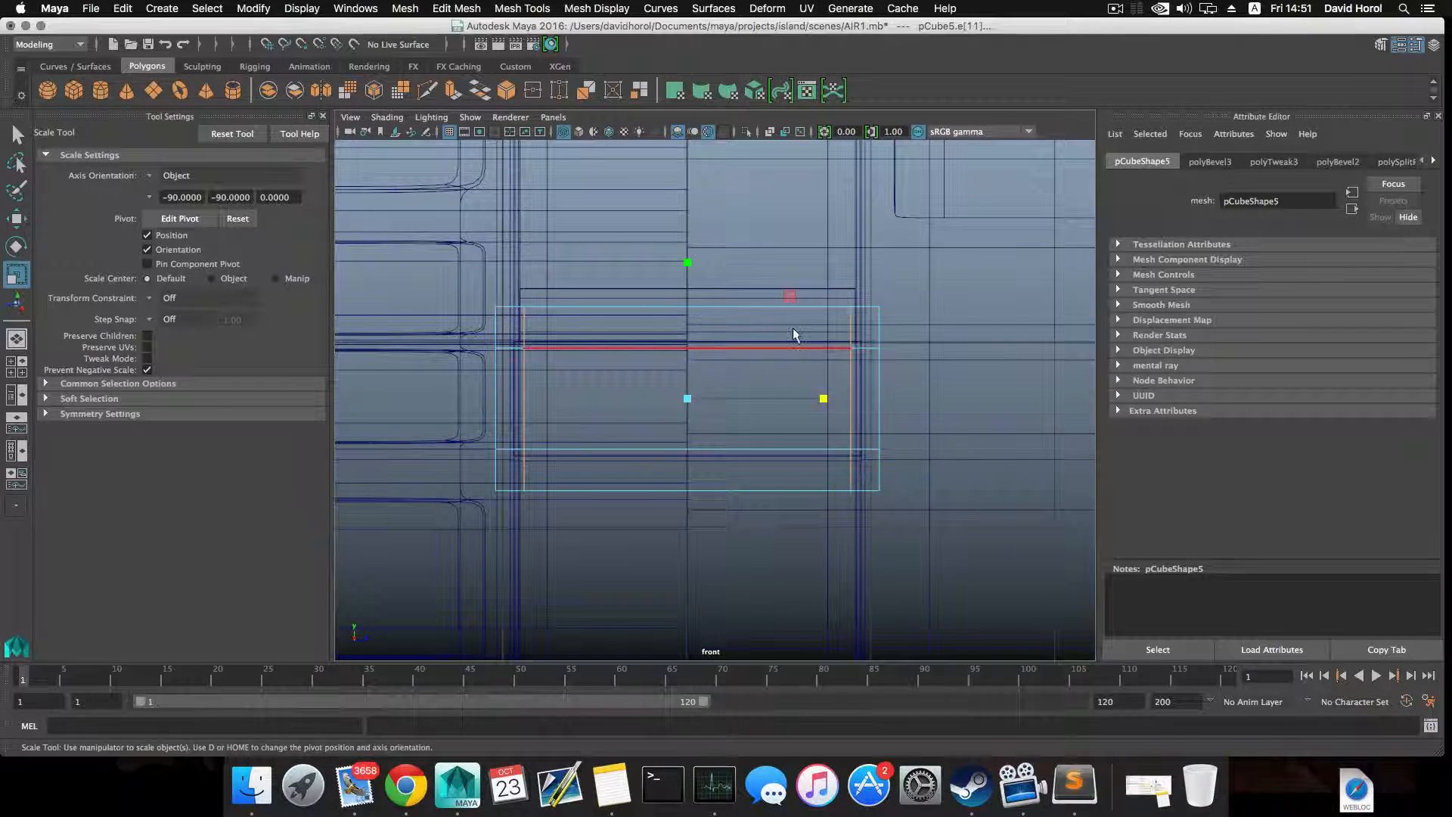
- Extrude the plate's central face inward by about 0.201 with 1 division
{"action": "key", "text": "space"}
{"action": "key", "text": "space"}
{"action": "left_click_drag", "start_coordinate": [794, 334], "coordinate": [684, 352], "text": "alt"}
{"action": "right_click", "coordinate": [681, 370]}
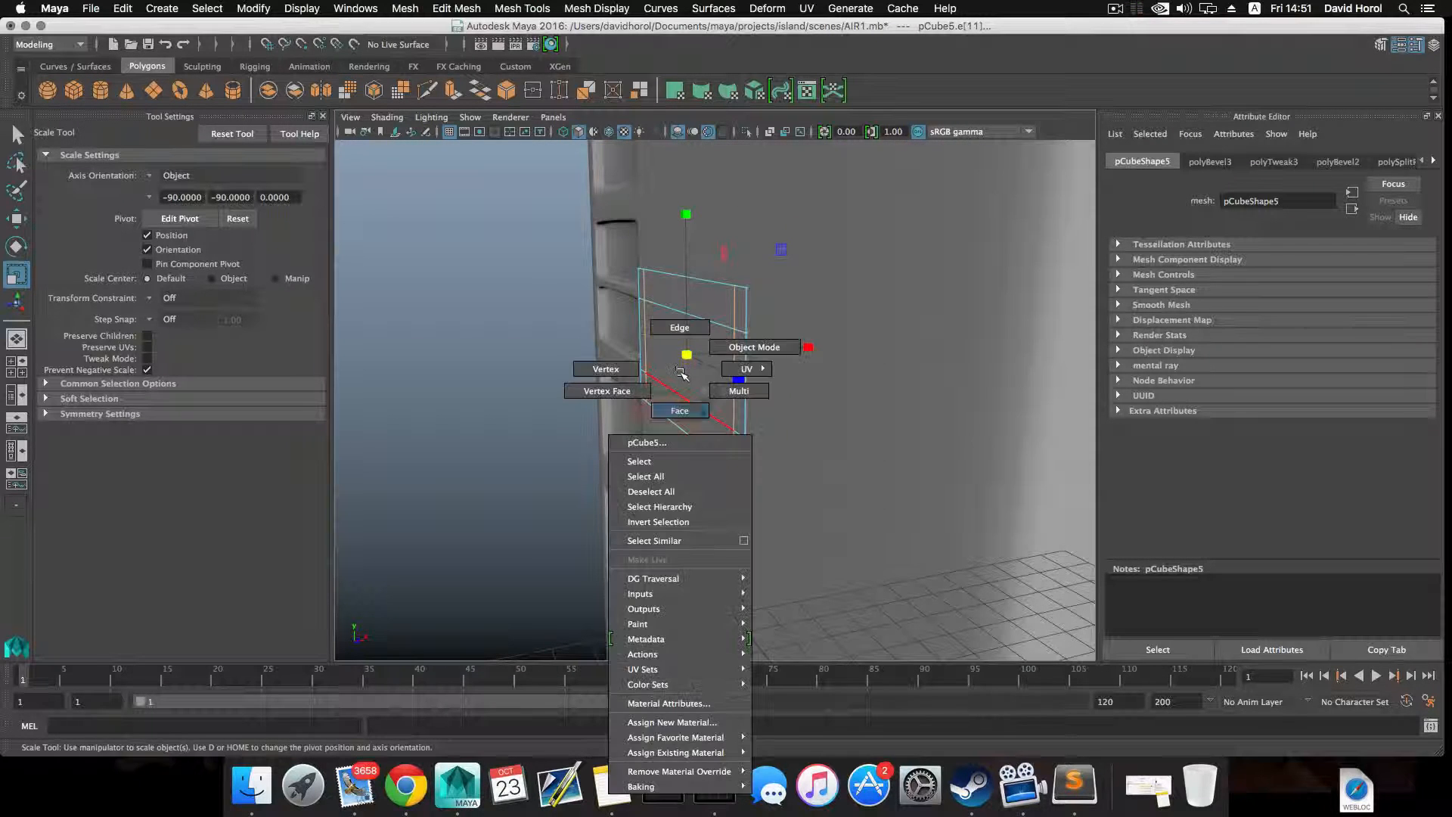
{"action": "left_click", "coordinate": [679, 410]}
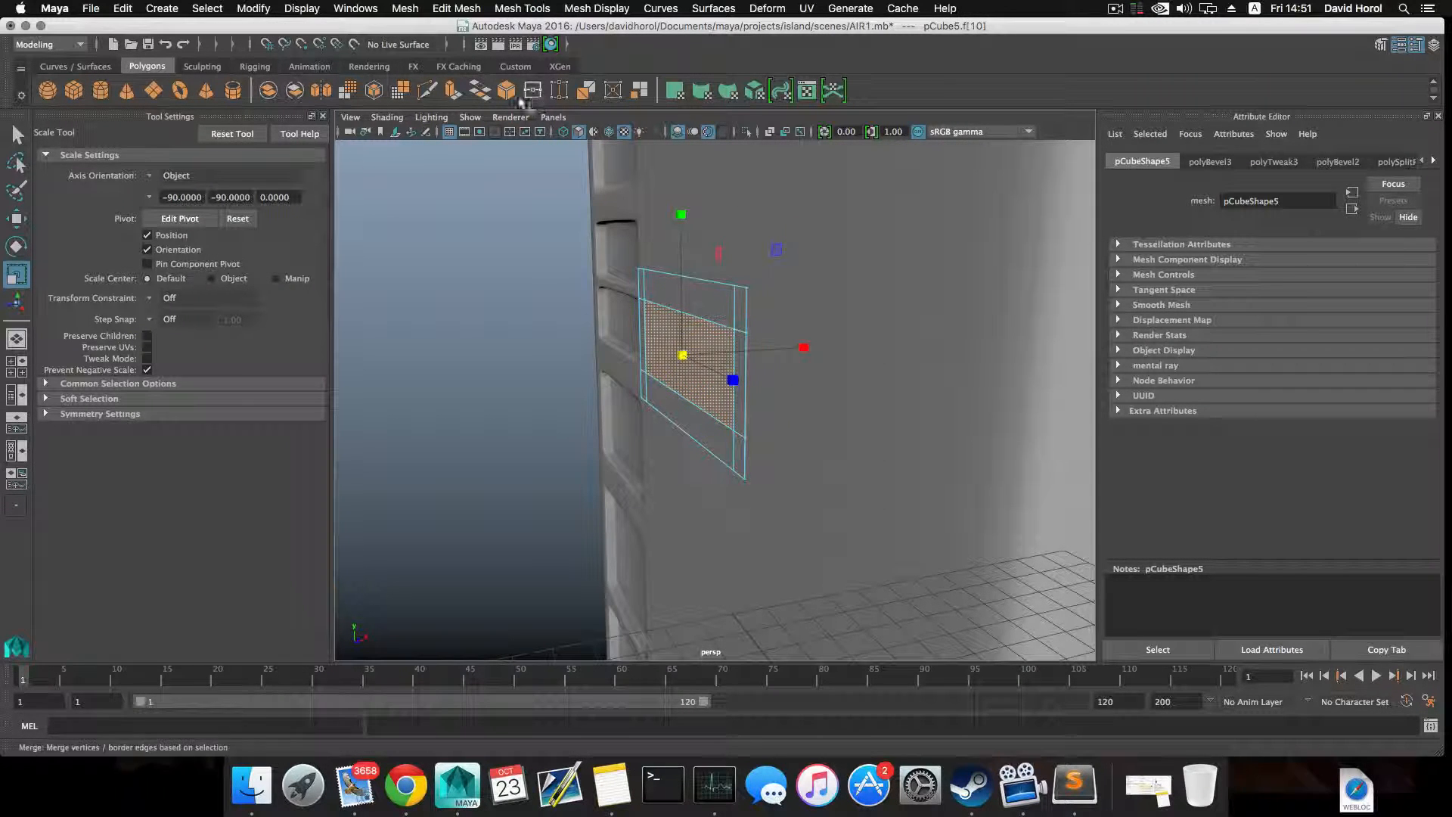
{"action": "left_click", "coordinate": [451, 91]}
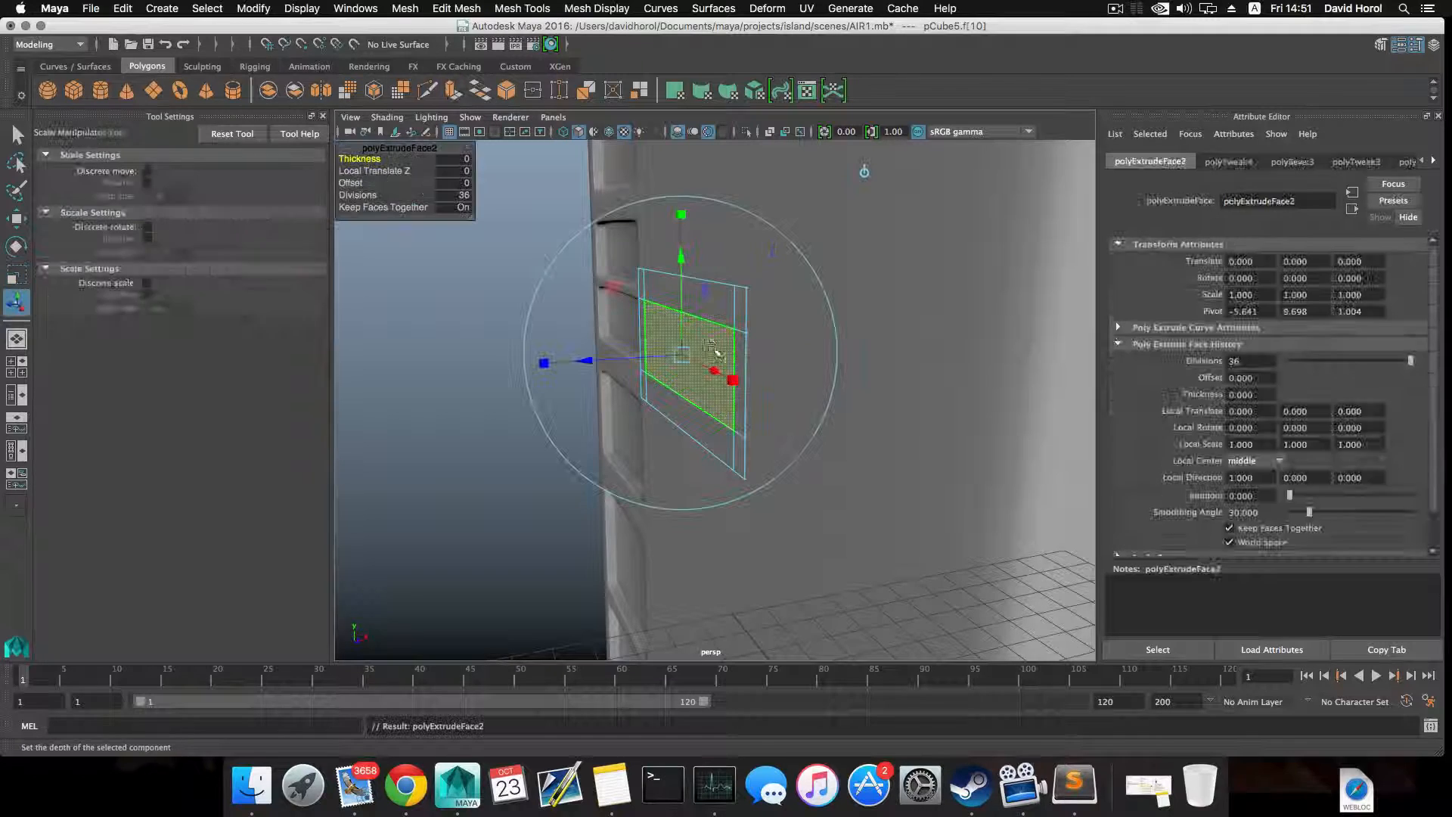
{"action": "left_click_drag", "start_coordinate": [596, 361], "coordinate": [500, 235]}
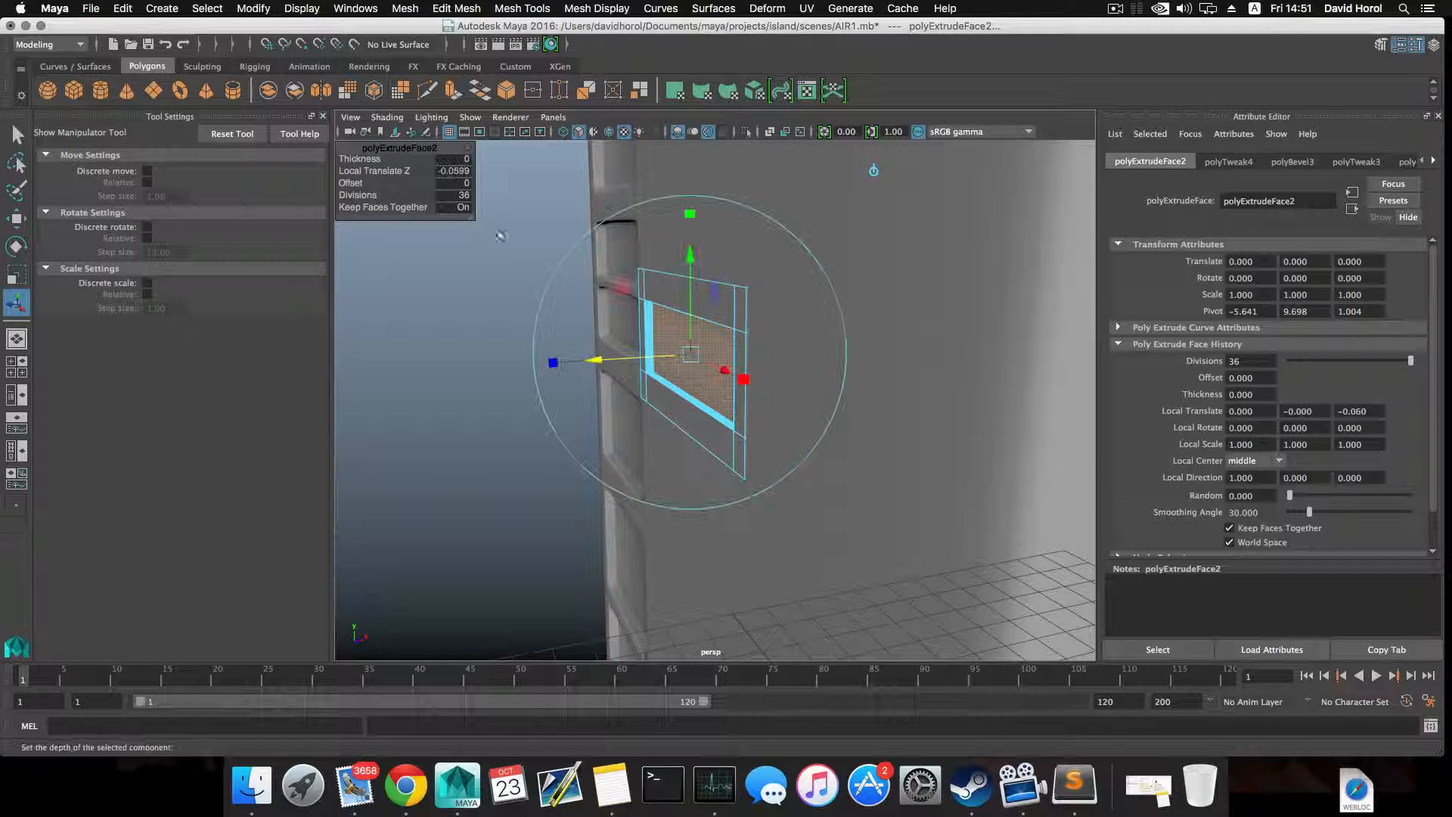
{"action": "left_click", "coordinate": [445, 196]}
{"action": "type", "text": "1"}
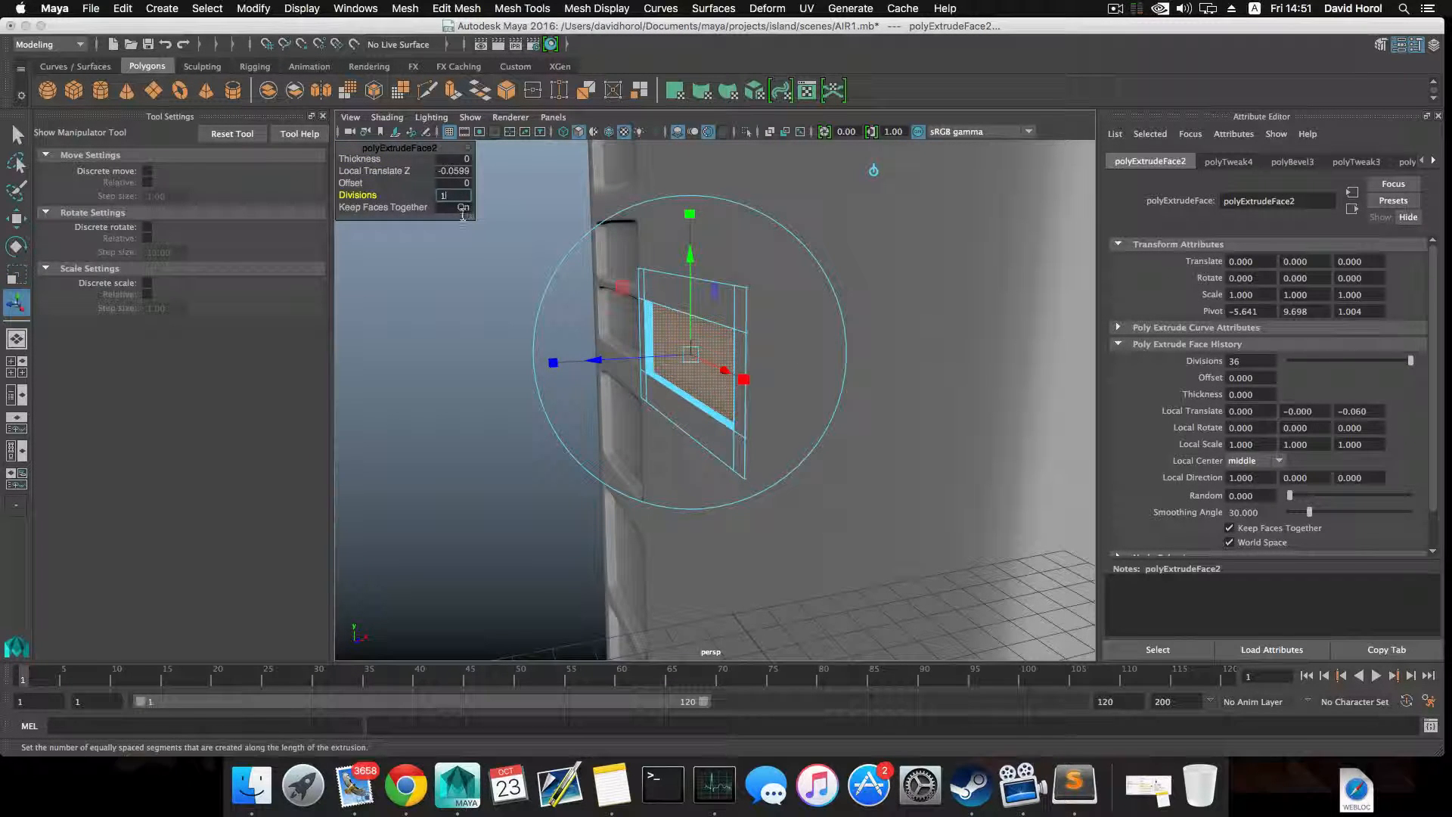
{"action": "key", "text": "Return"}
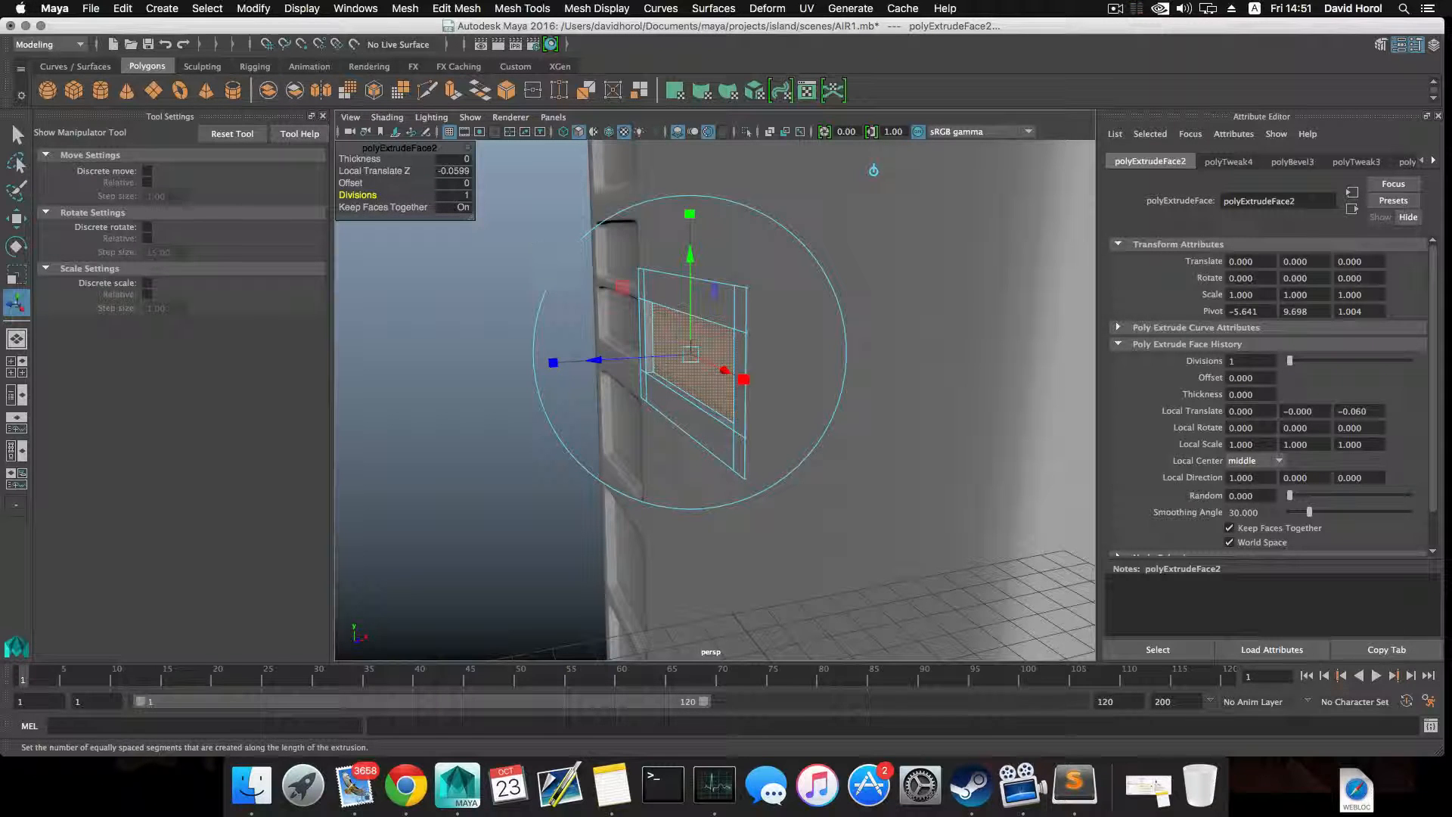
{"action": "left_click_drag", "start_coordinate": [595, 360], "coordinate": [620, 358]}
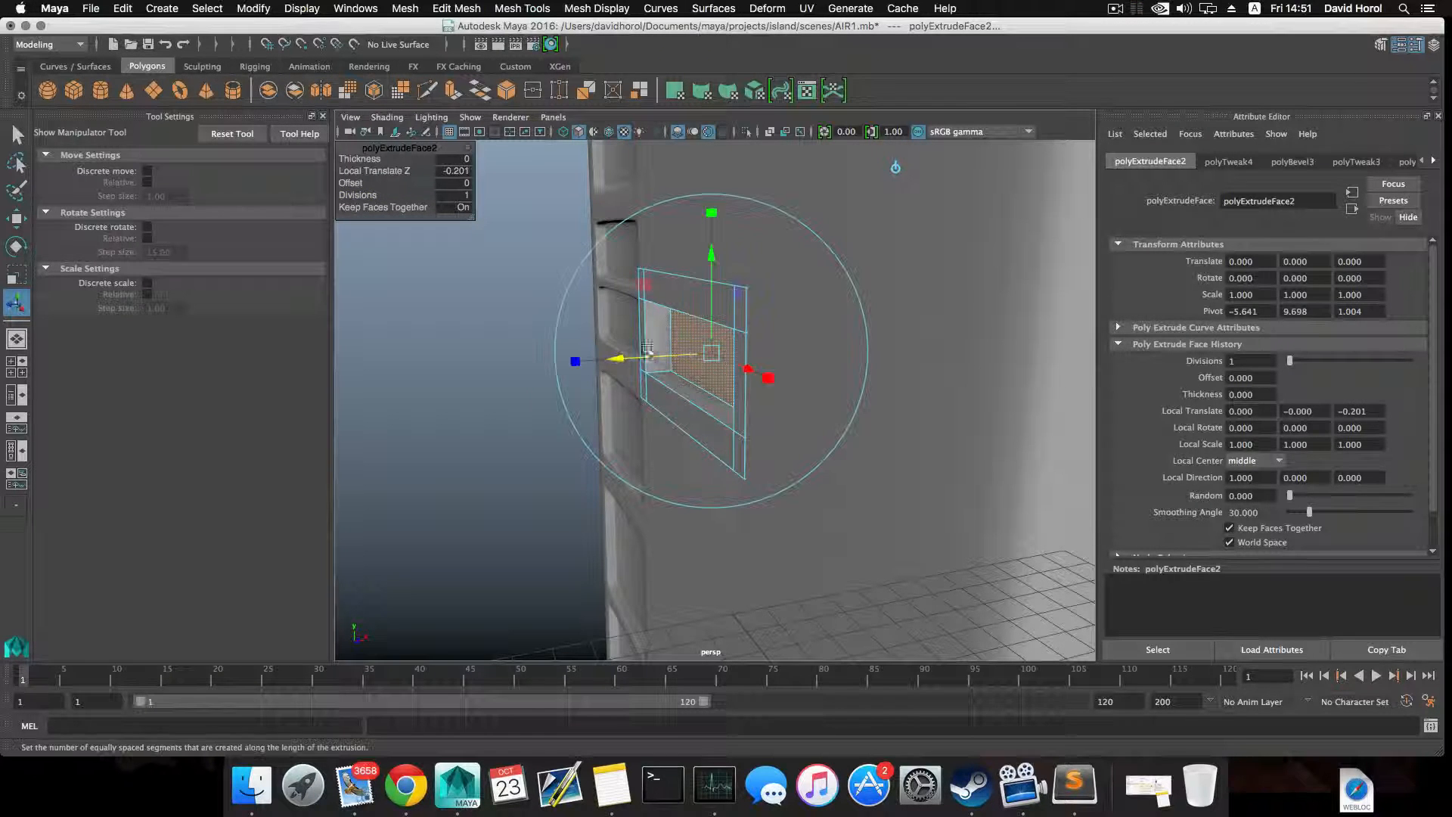
- Select the whole plate and pull it out from the side panel
{"action": "key", "text": "F8"}
{"action": "left_click", "coordinate": [655, 349]}
{"action": "key", "text": "w"}
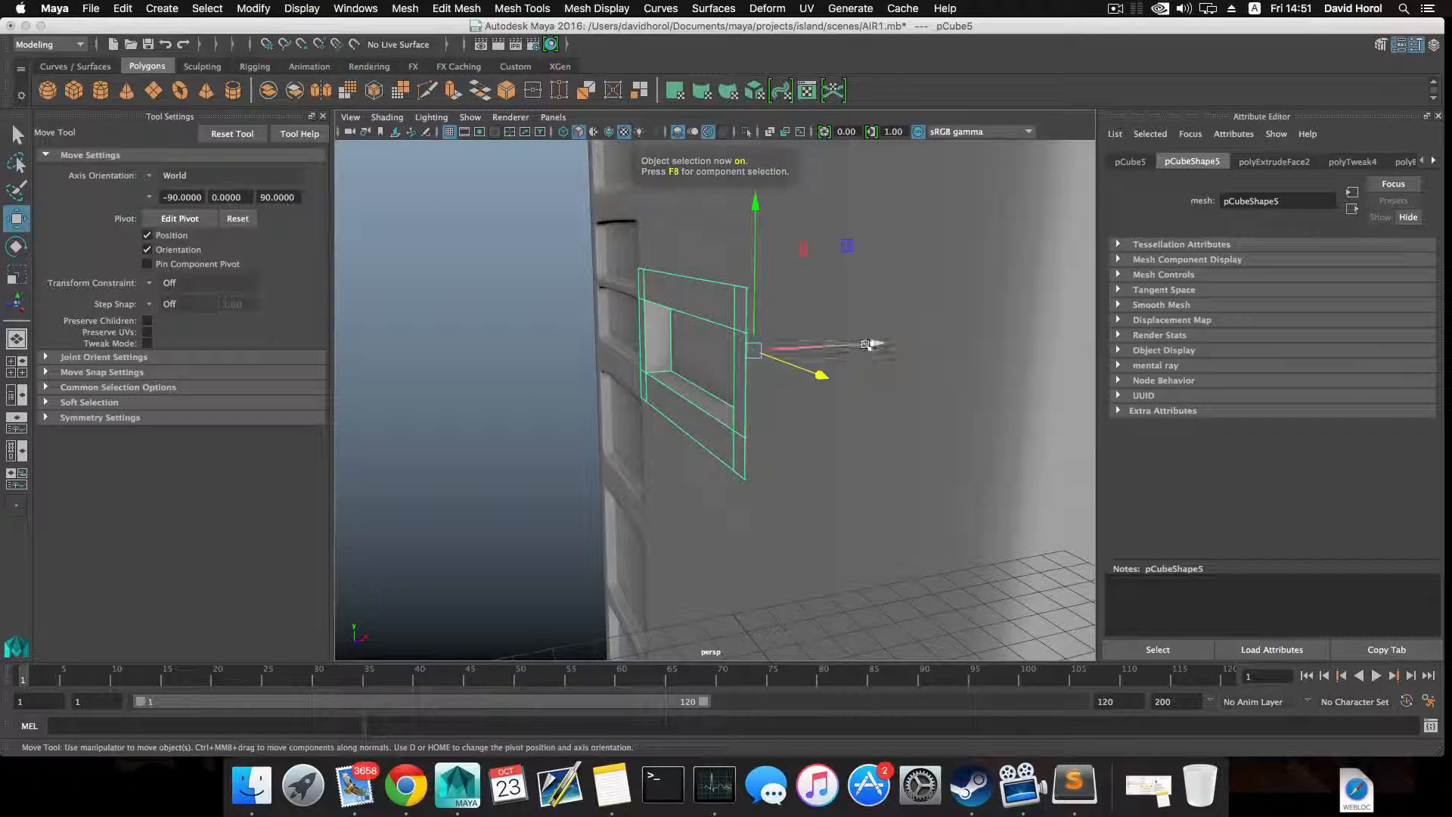
{"action": "mouse_move", "coordinate": [851, 350]}
{"action": "left_mouse_down"}
{"action": "mouse_move", "coordinate": [868, 352]}
{"action": "mouse_move", "coordinate": [838, 348]}
{"action": "left_mouse_up"}
{"action": "key", "text": "z"}
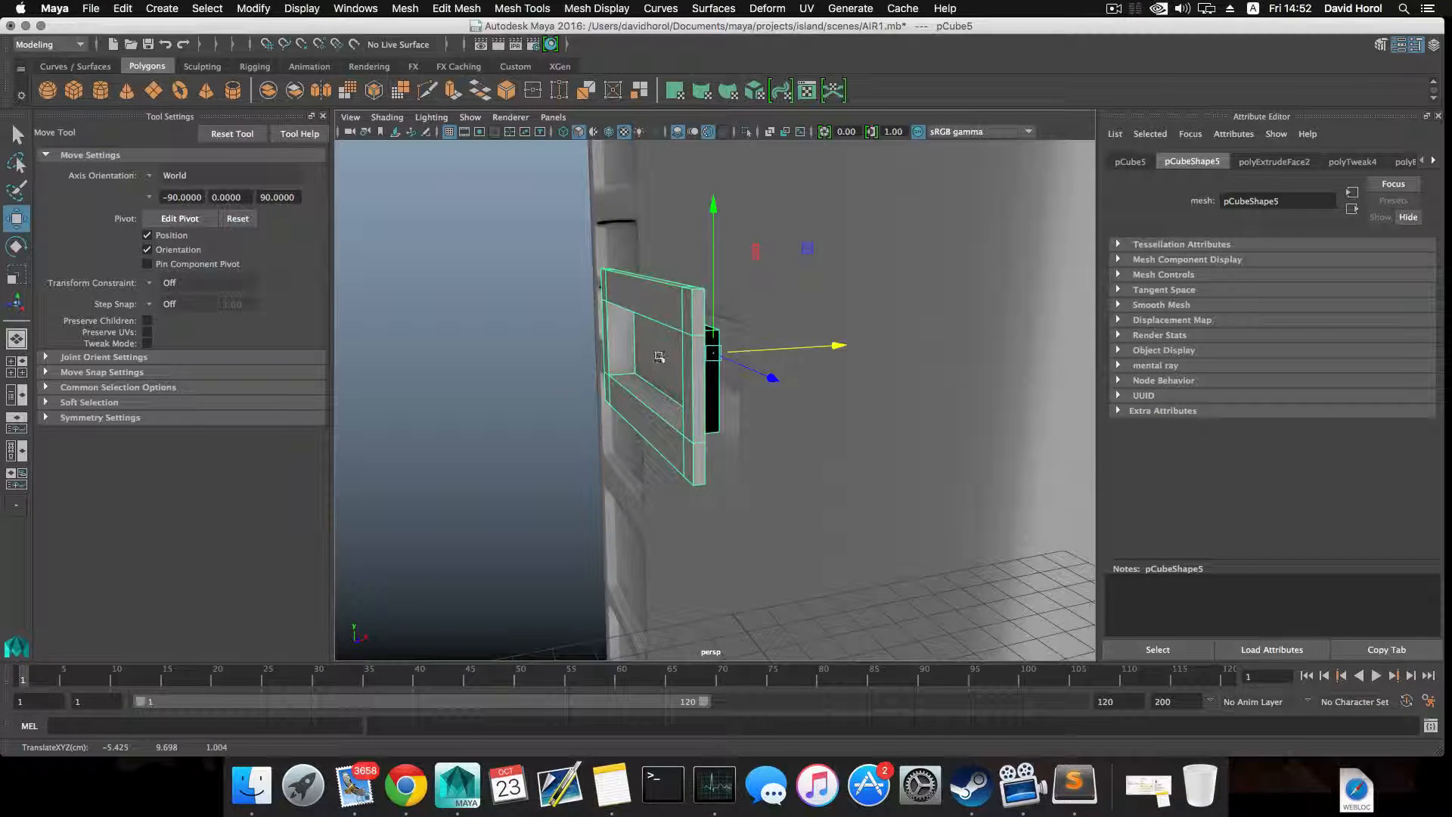
- Push the pocket's back face deeper to about X -5.639 and pull the whole plate farther out from the side panel
{"action": "key", "text": "F11"}
{"action": "left_click", "coordinate": [659, 356]}
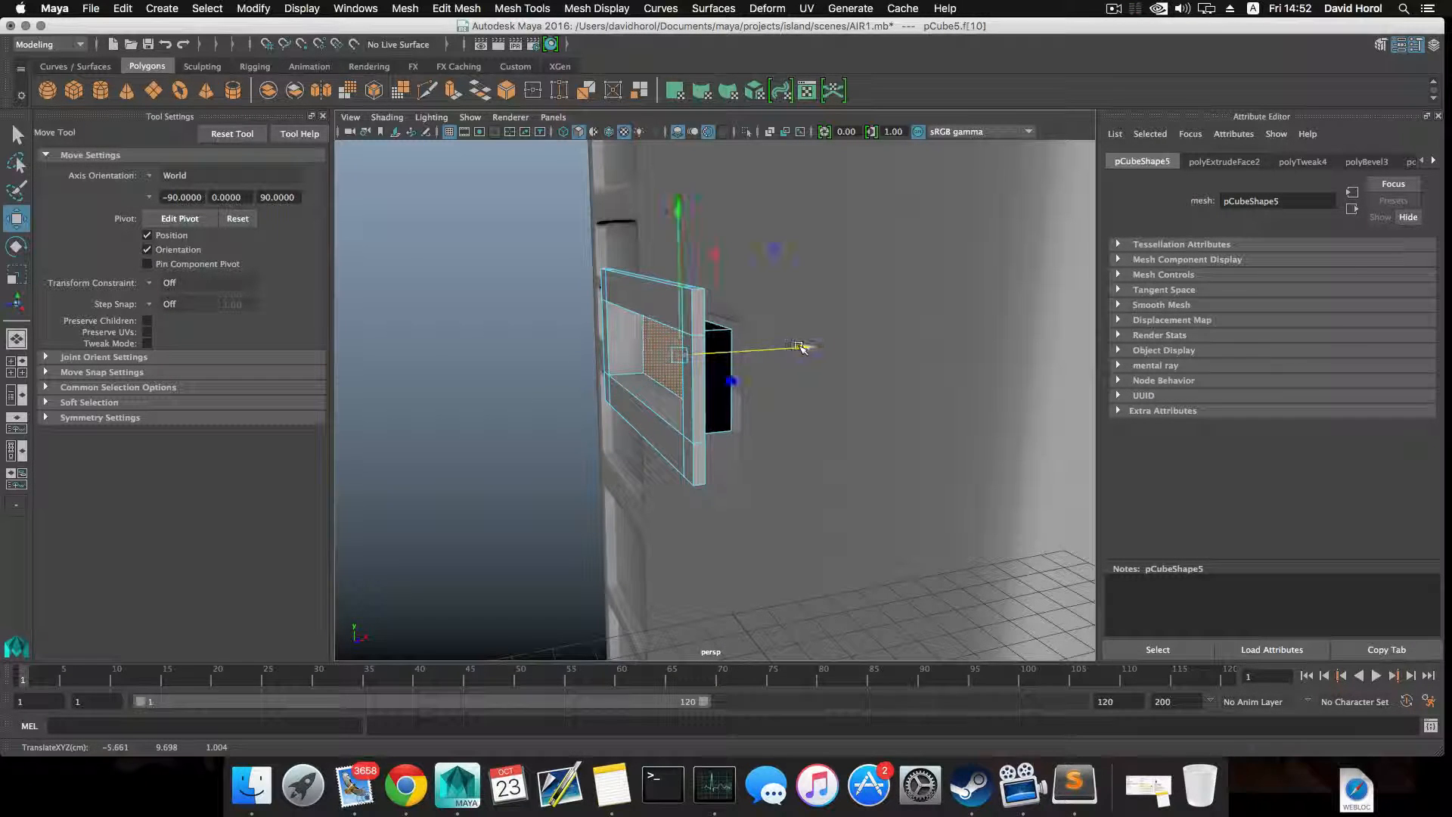
{"action": "left_click_drag", "start_coordinate": [804, 350], "coordinate": [813, 347]}
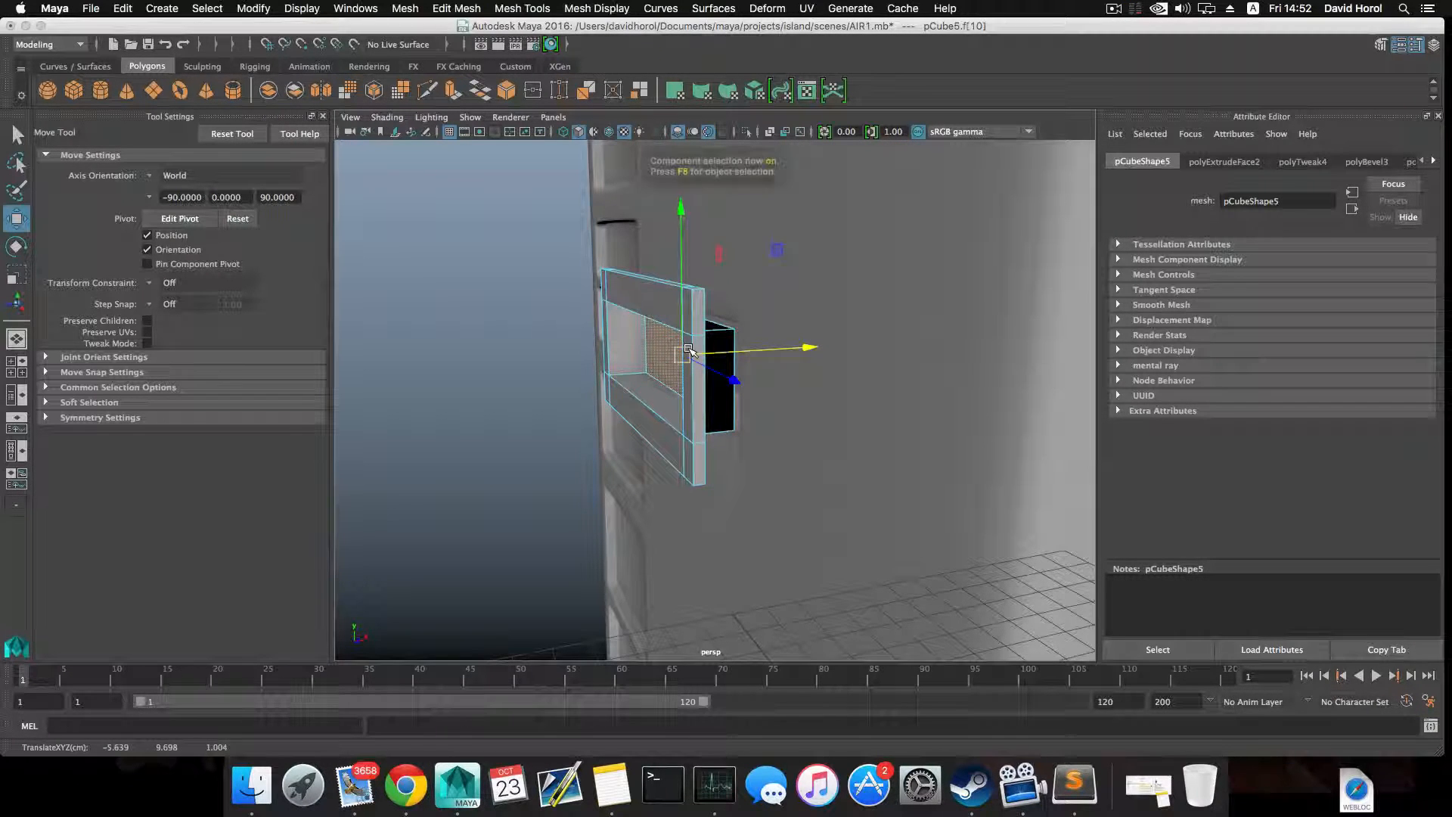
{"action": "key", "text": "F8"}
{"action": "left_click_drag", "start_coordinate": [742, 352], "coordinate": [788, 351]}
{"action": "left_click_drag", "start_coordinate": [664, 378], "coordinate": [718, 369], "text": "alt"}
- Select the plate's upper strip face, then switch to edge selection on the plate
{"action": "right_click", "coordinate": [614, 377], "text": "shift"}
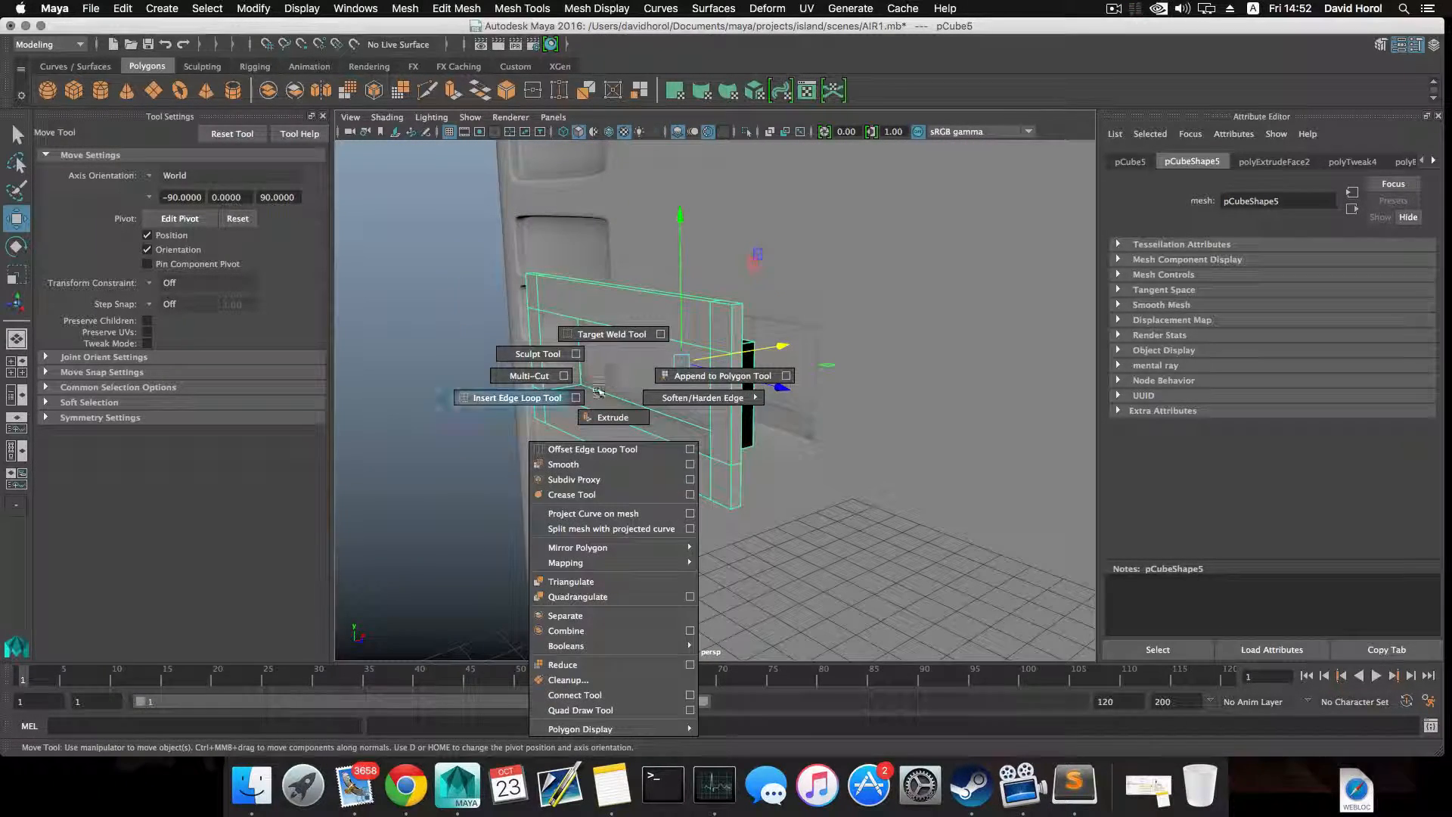
{"action": "right_click_drag", "start_coordinate": [620, 368], "coordinate": [622, 403]}
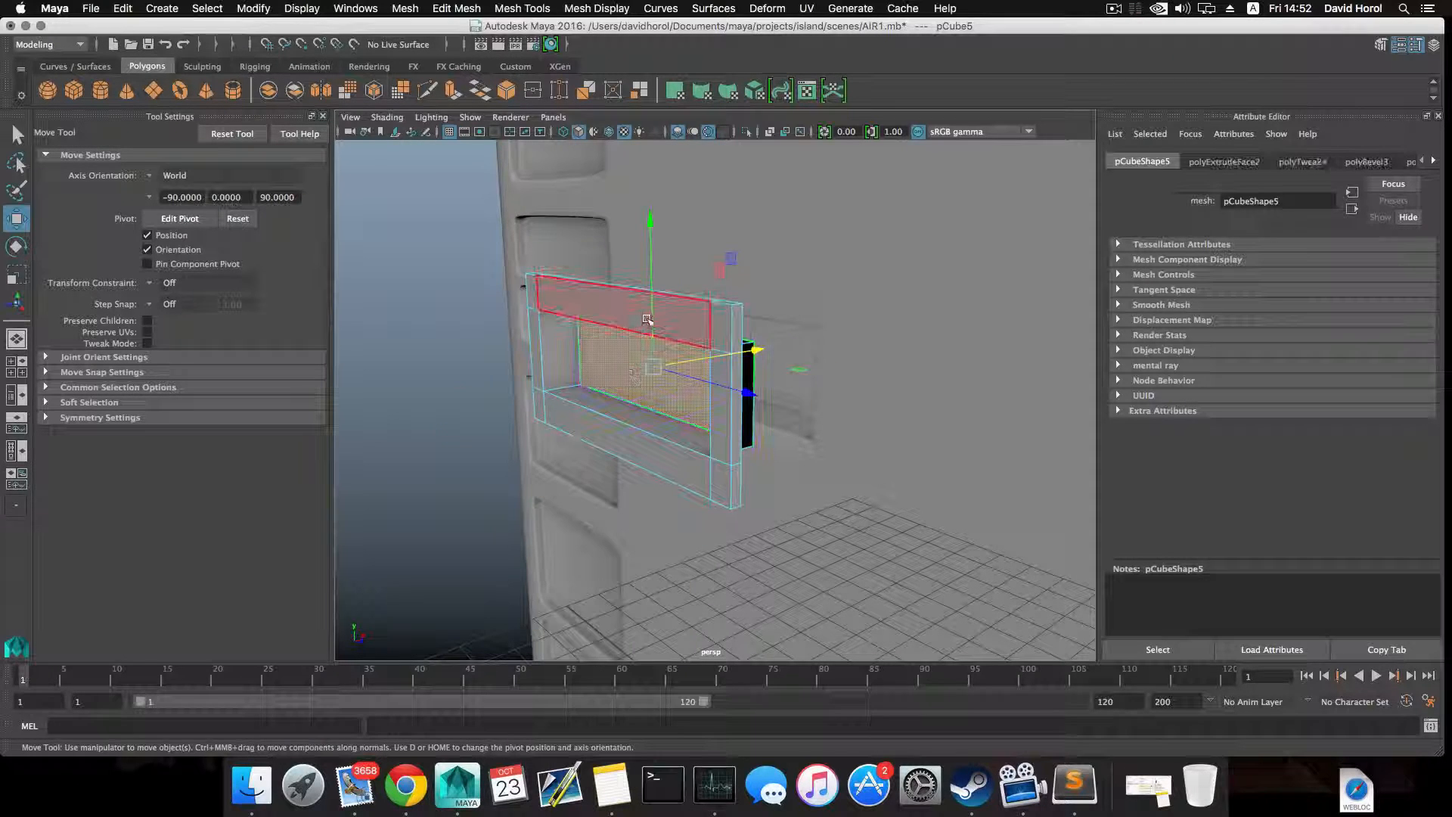
{"action": "left_click", "coordinate": [627, 319]}
{"action": "mouse_move", "coordinate": [632, 335]}
{"action": "left_mouse_down", "text": "alt"}
{"action": "mouse_move", "coordinate": [606, 345]}
{"action": "mouse_move", "coordinate": [645, 333]}
{"action": "left_mouse_up", "text": "alt"}
{"action": "right_click_drag", "start_coordinate": [767, 311], "coordinate": [773, 277]}
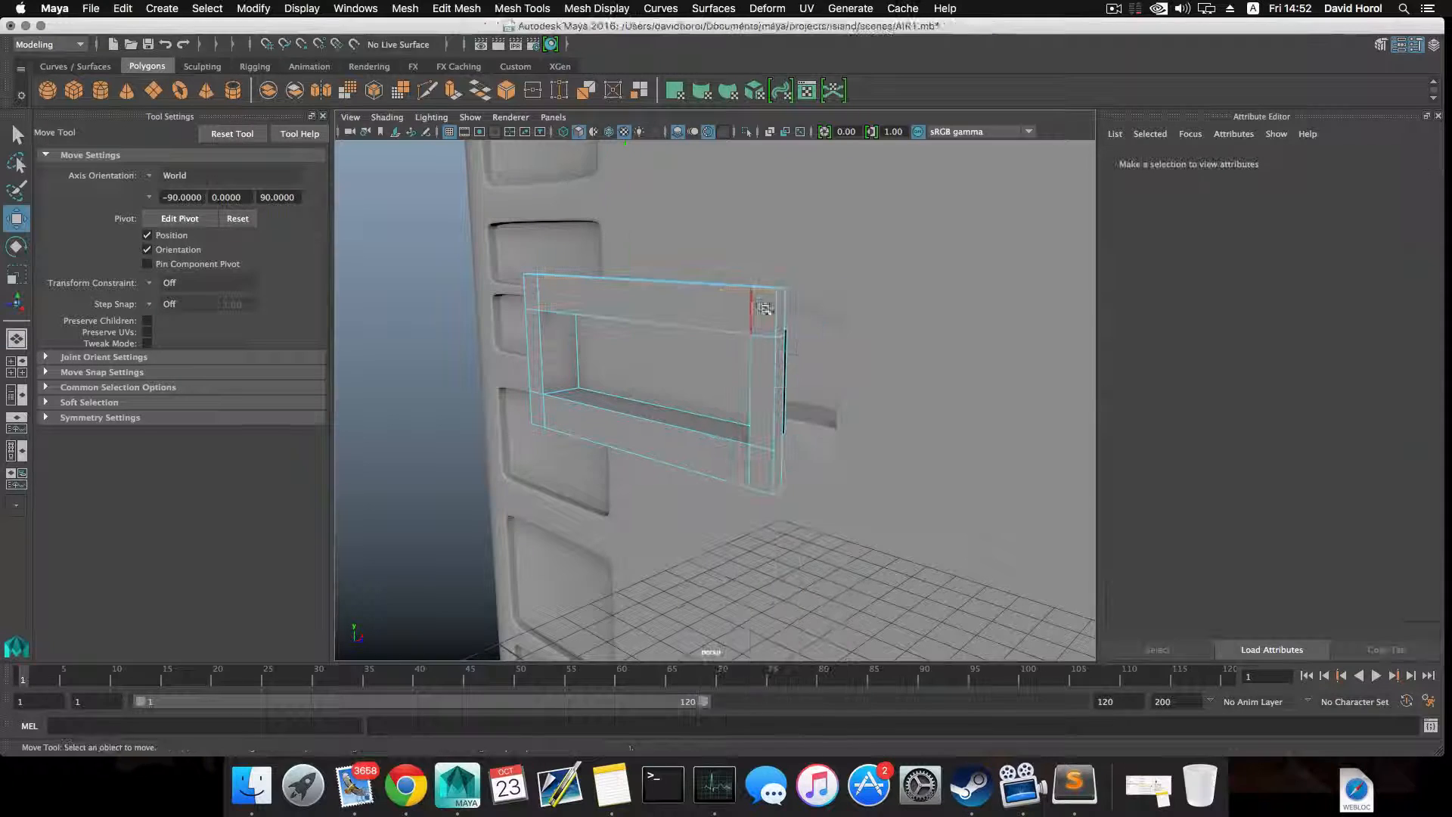
{"action": "mouse_move", "coordinate": [739, 373]}
{"action": "left_mouse_down", "text": "alt"}
{"action": "mouse_move", "coordinate": [749, 356]}
{"action": "mouse_move", "coordinate": [723, 366]}
{"action": "left_mouse_up", "text": "alt"}
- Undo the plate moves, the back face adjustment and the central face extrusion
{"action": "key", "text": "super+z"}
{"action": "key", "text": "super+z"}
{"action": "key", "text": "super+z"}
{"action": "key", "text": "super+z"}
{"action": "key", "text": "super+z"}
{"action": "key", "text": "super+z"}
{"action": "key", "text": "super+z"}
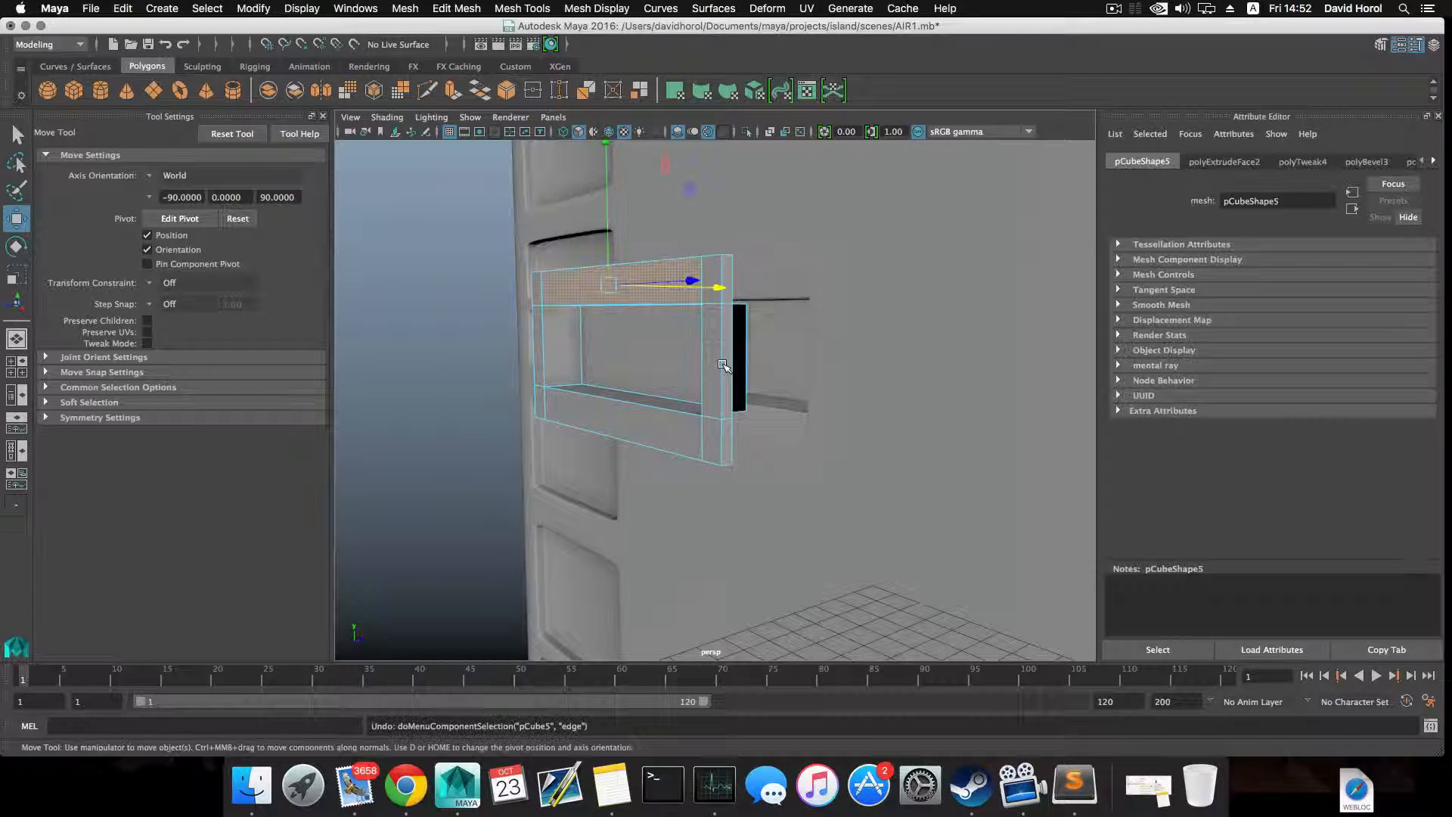
{"action": "key", "text": "super+z"}
{"action": "key", "text": "super+z"}
{"action": "key", "text": "super+z"}
{"action": "key", "text": "super+z"}
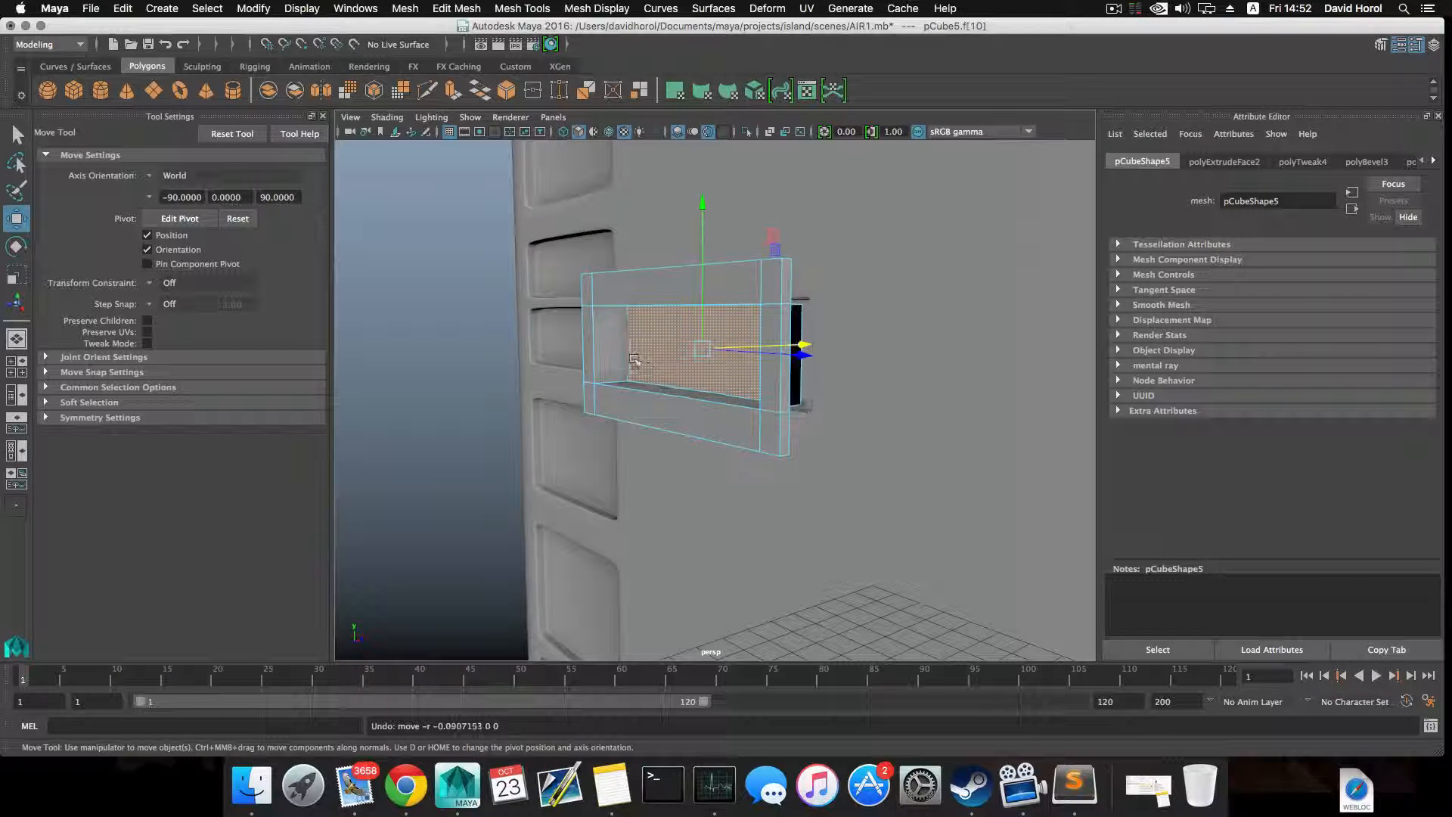
{"action": "key", "text": "super+z"}
{"action": "key", "text": "super+z"}
{"action": "key", "text": "super+z"}
{"action": "key", "text": "super+z"}
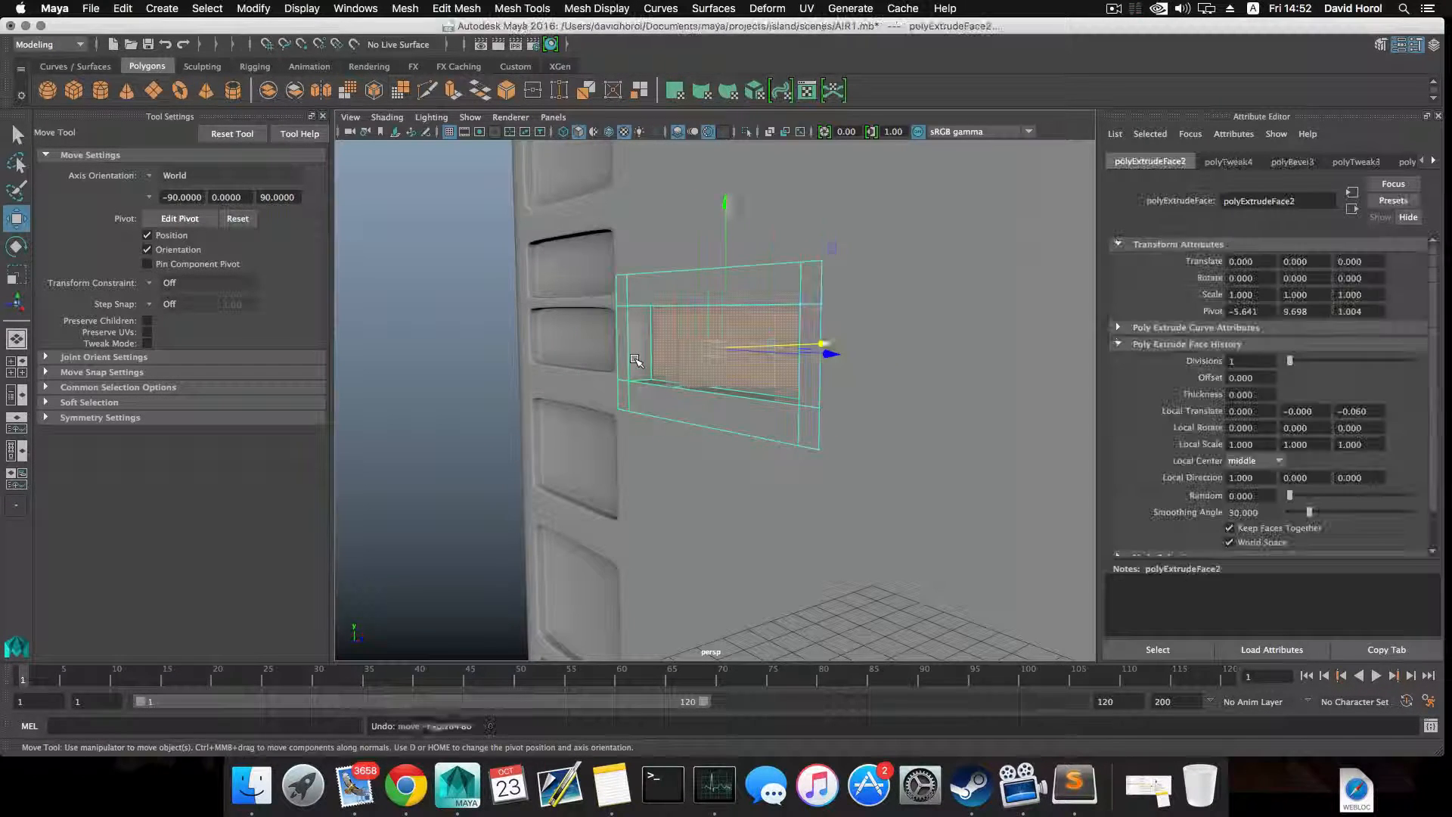
{"action": "key", "text": "super+z"}
{"action": "key", "text": "super+z"}
{"action": "key", "text": "super+z"}
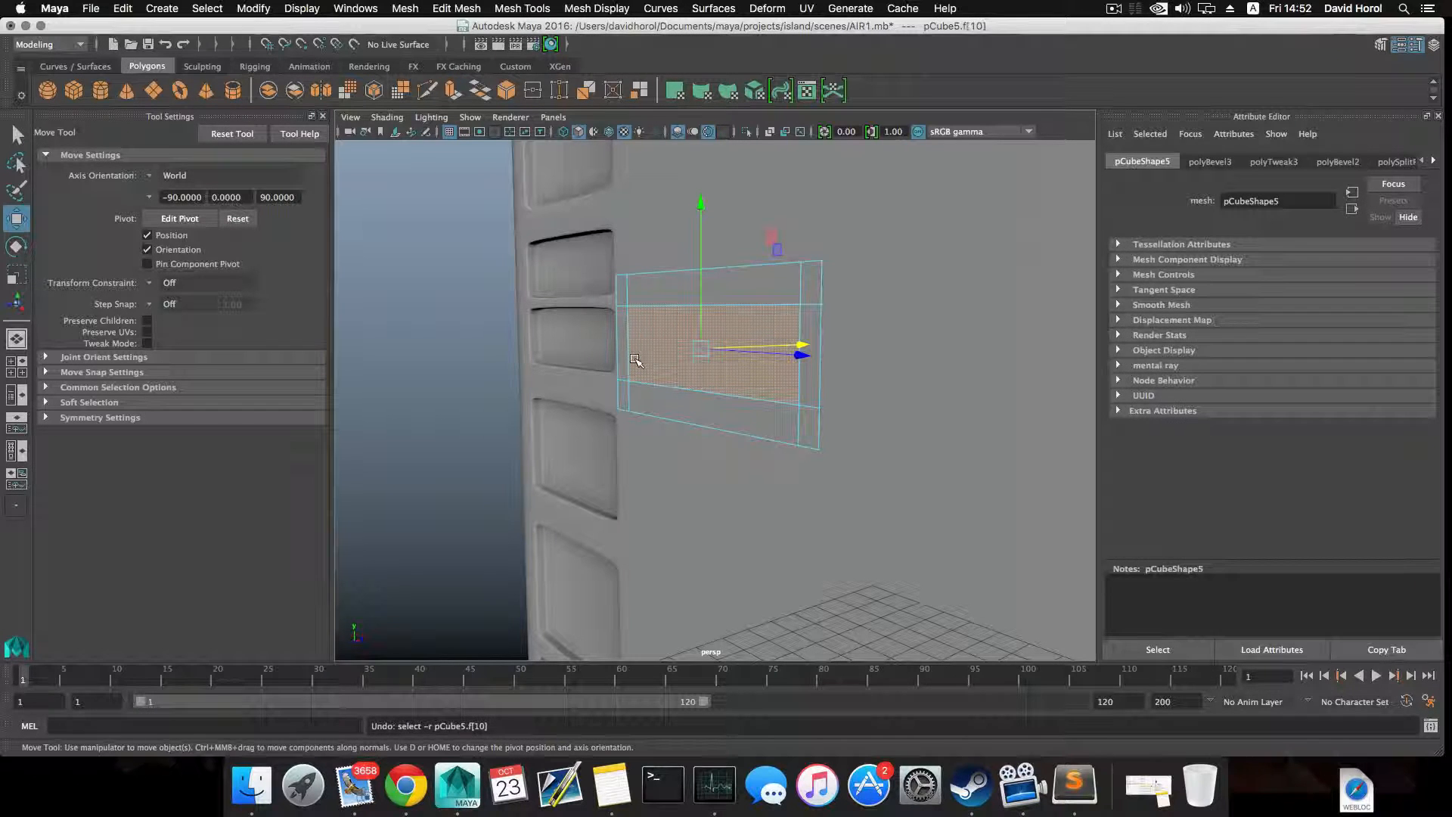
{"action": "key", "text": "super+z"}
{"action": "key", "text": "super+z"}
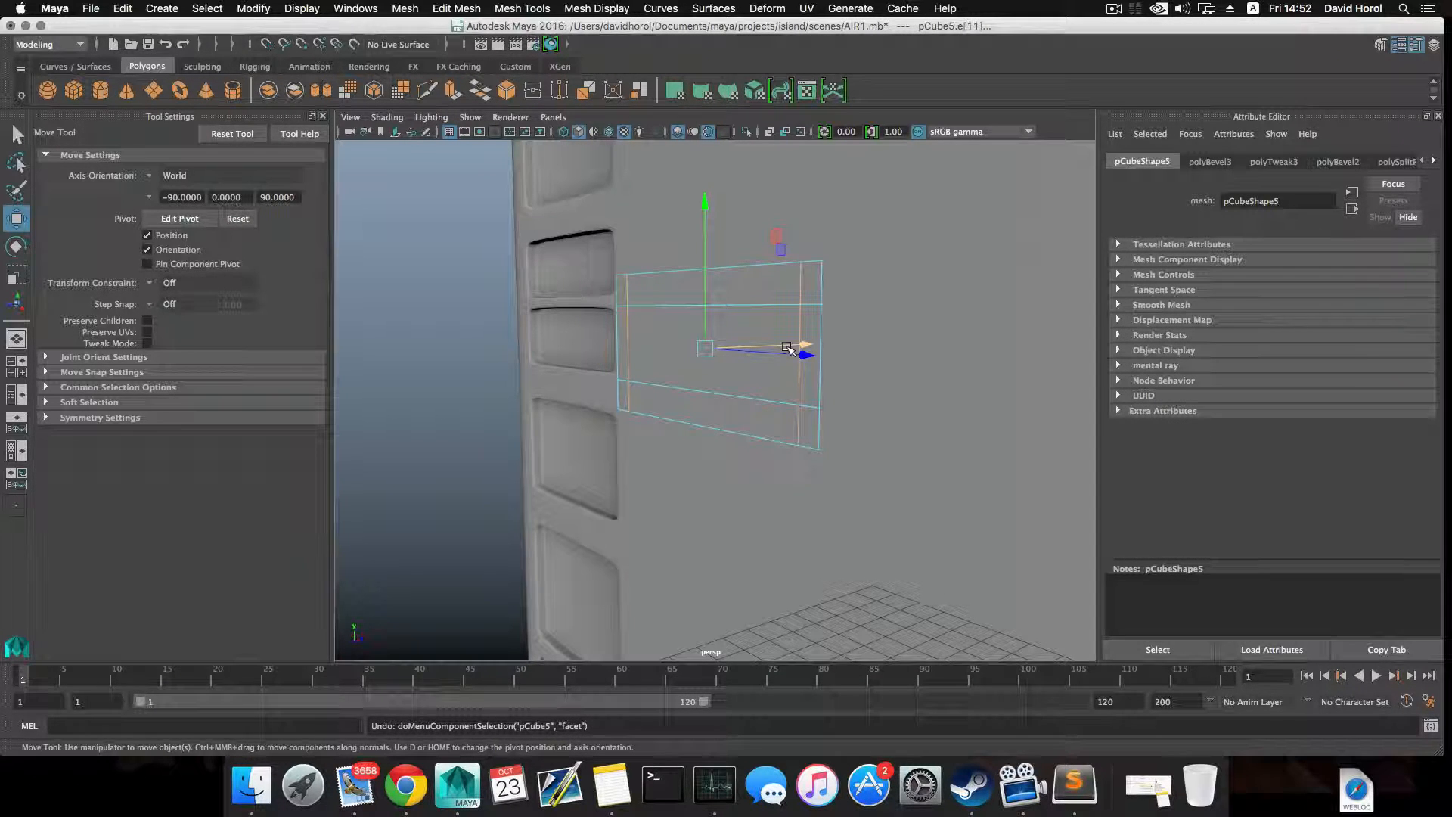
- Pull the whole plate out from the side panel and add a horizontal edge loop across its middle
{"action": "key", "text": "F8"}
{"action": "left_click_drag", "start_coordinate": [856, 338], "coordinate": [746, 355], "text": "alt"}
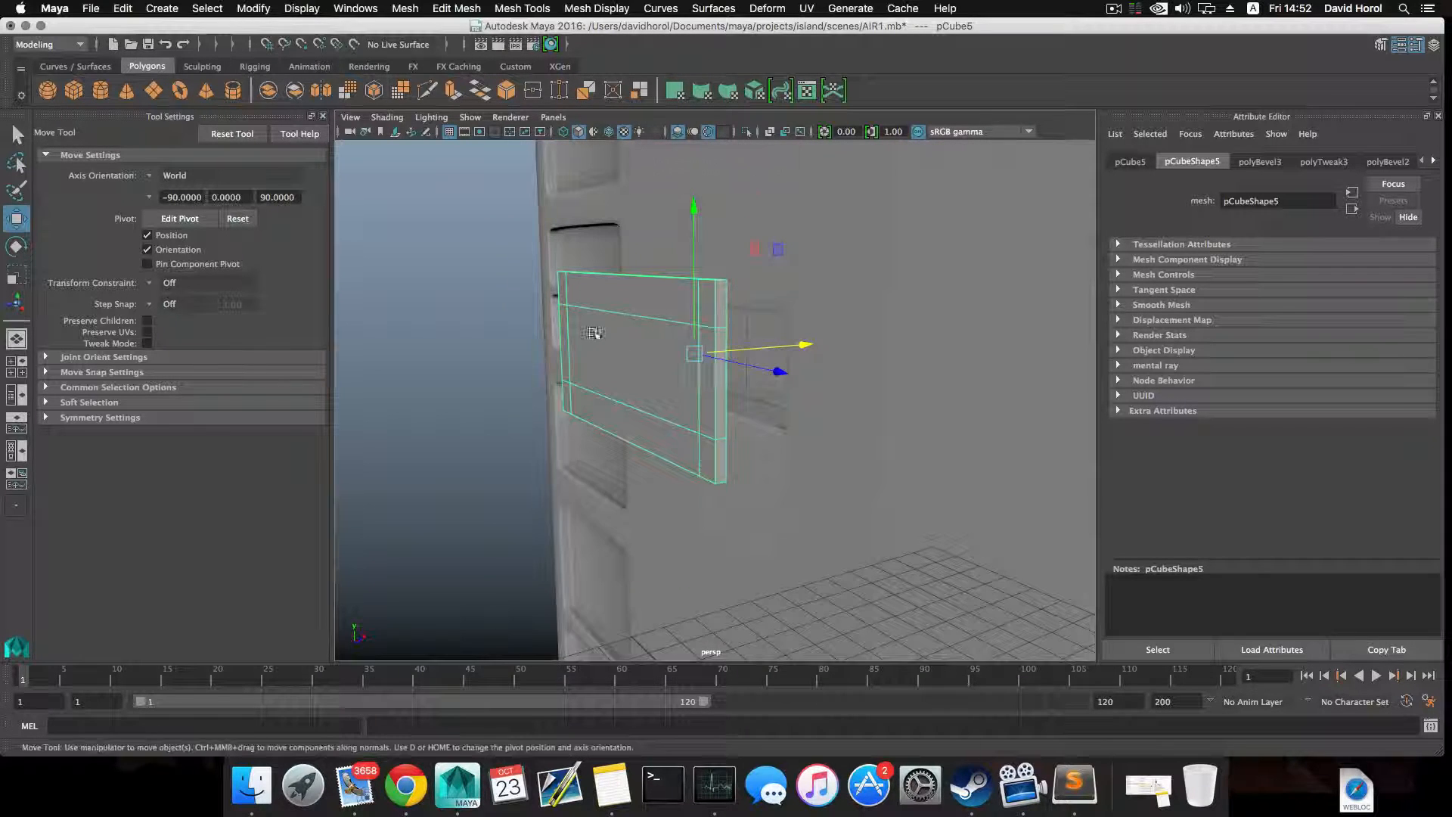
{"action": "right_click_drag", "start_coordinate": [593, 331], "coordinate": [603, 296]}
{"action": "left_click", "coordinate": [700, 375]}
{"action": "right_click_drag", "start_coordinate": [702, 376], "coordinate": [522, 378], "text": "shift"}
- Extrude the lower half of the plate's central area inward by about 0.169 with 1 division
{"action": "right_click_drag", "start_coordinate": [673, 382], "coordinate": [671, 402]}
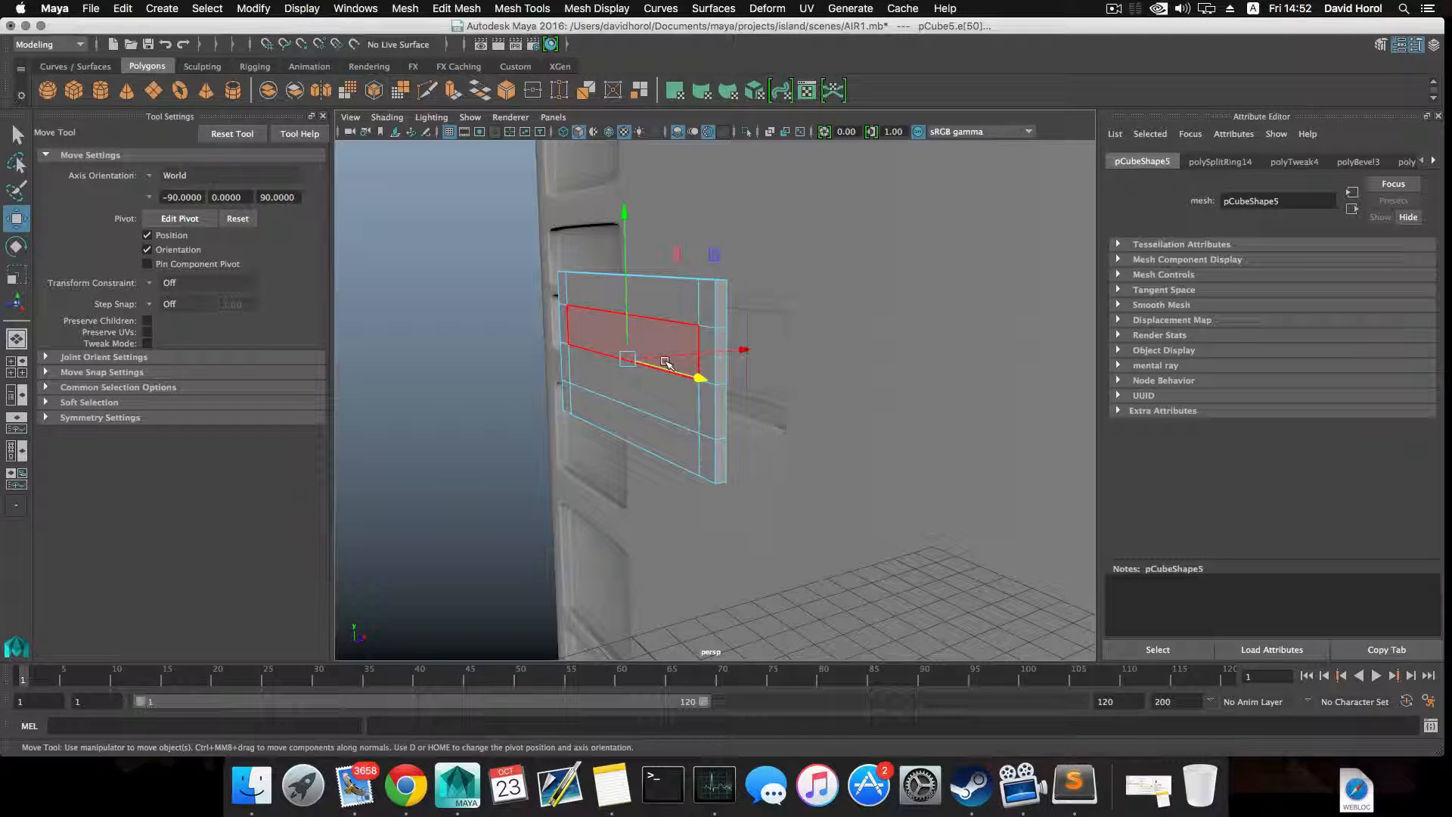
{"action": "left_click", "coordinate": [650, 386]}
{"action": "left_click", "coordinate": [452, 92]}
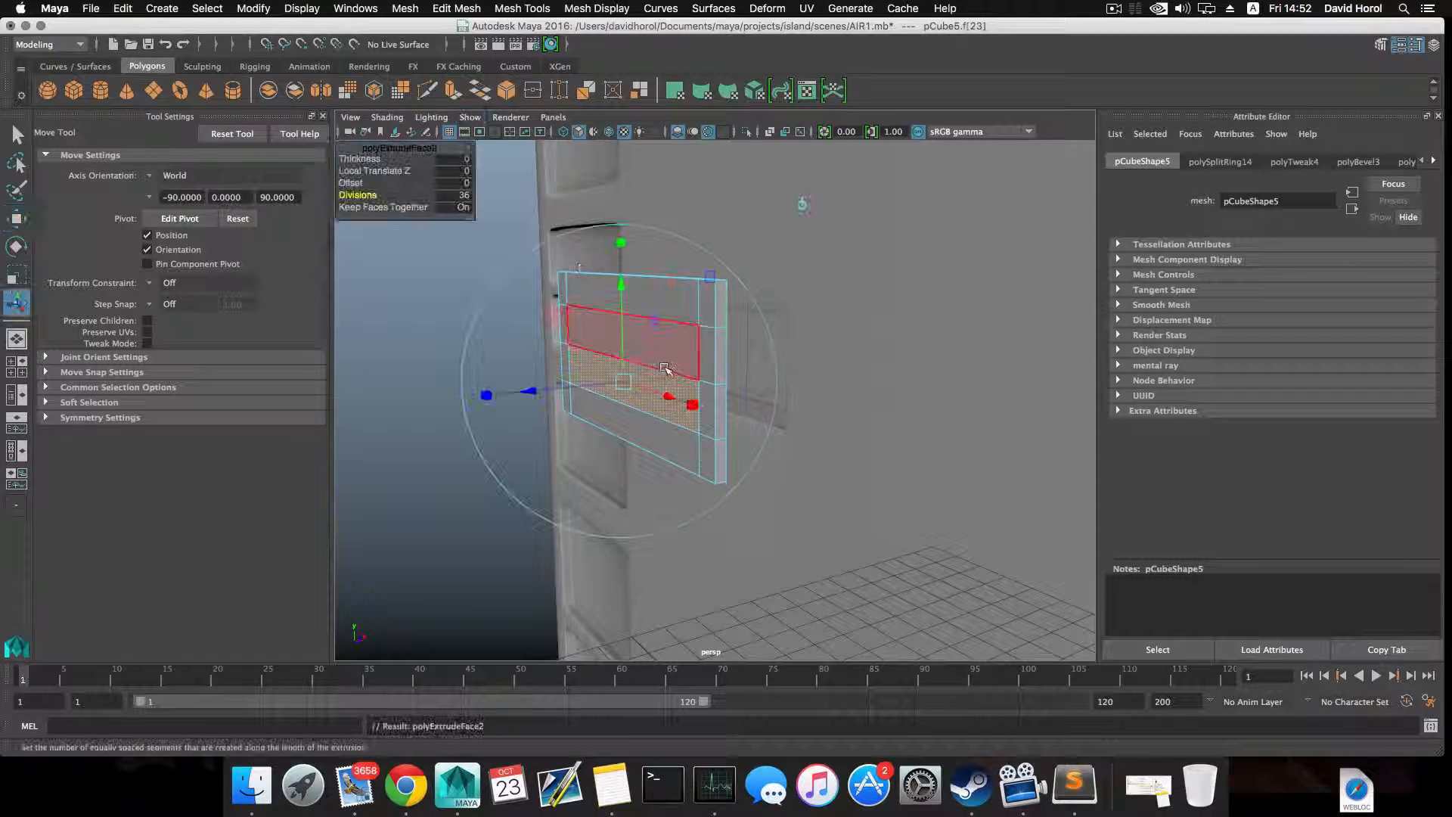
{"action": "left_click_drag", "start_coordinate": [485, 395], "coordinate": [564, 387]}
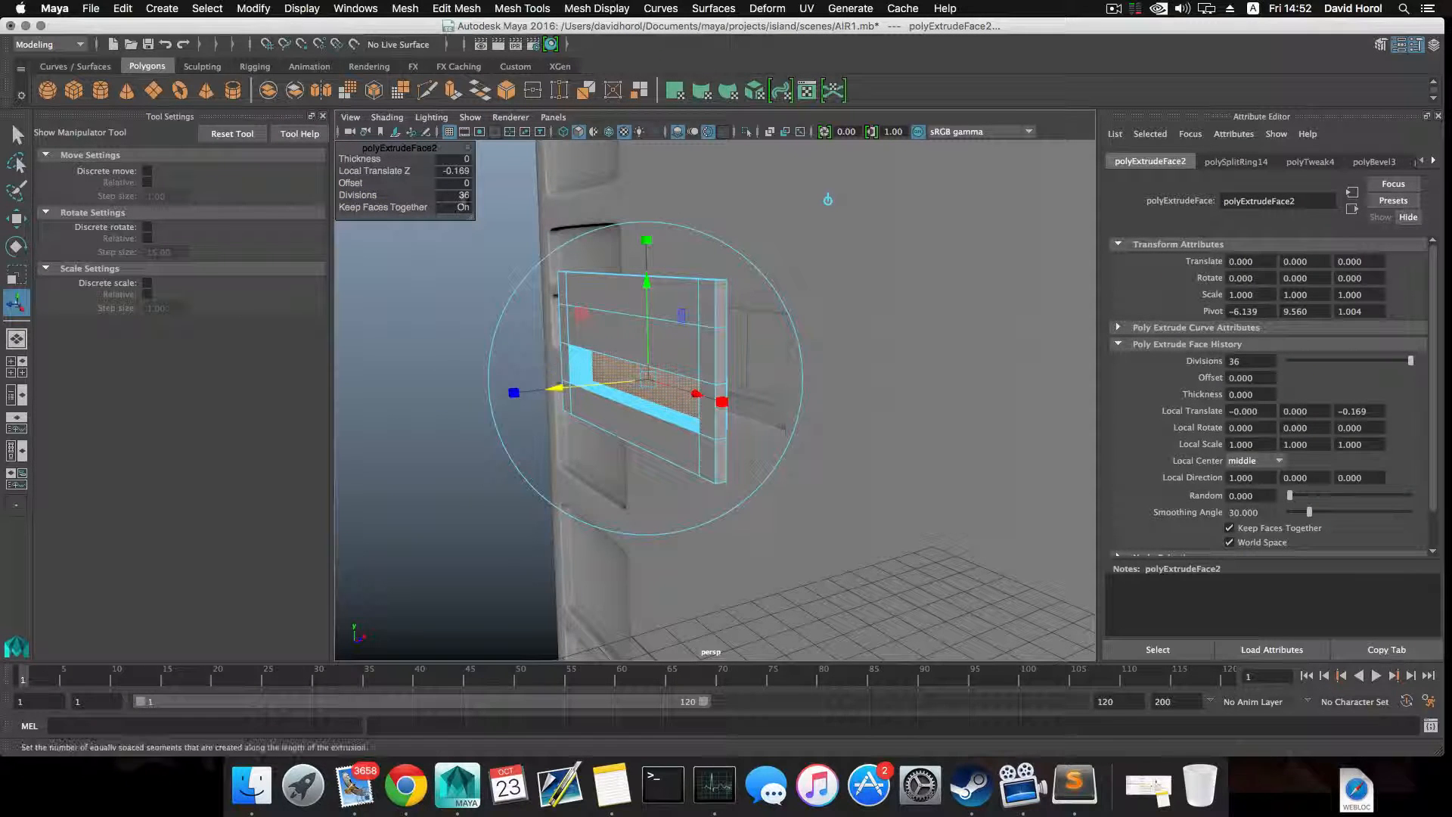
{"action": "double_click", "coordinate": [454, 195]}
{"action": "type", "text": "1"}
{"action": "key", "text": "Return"}
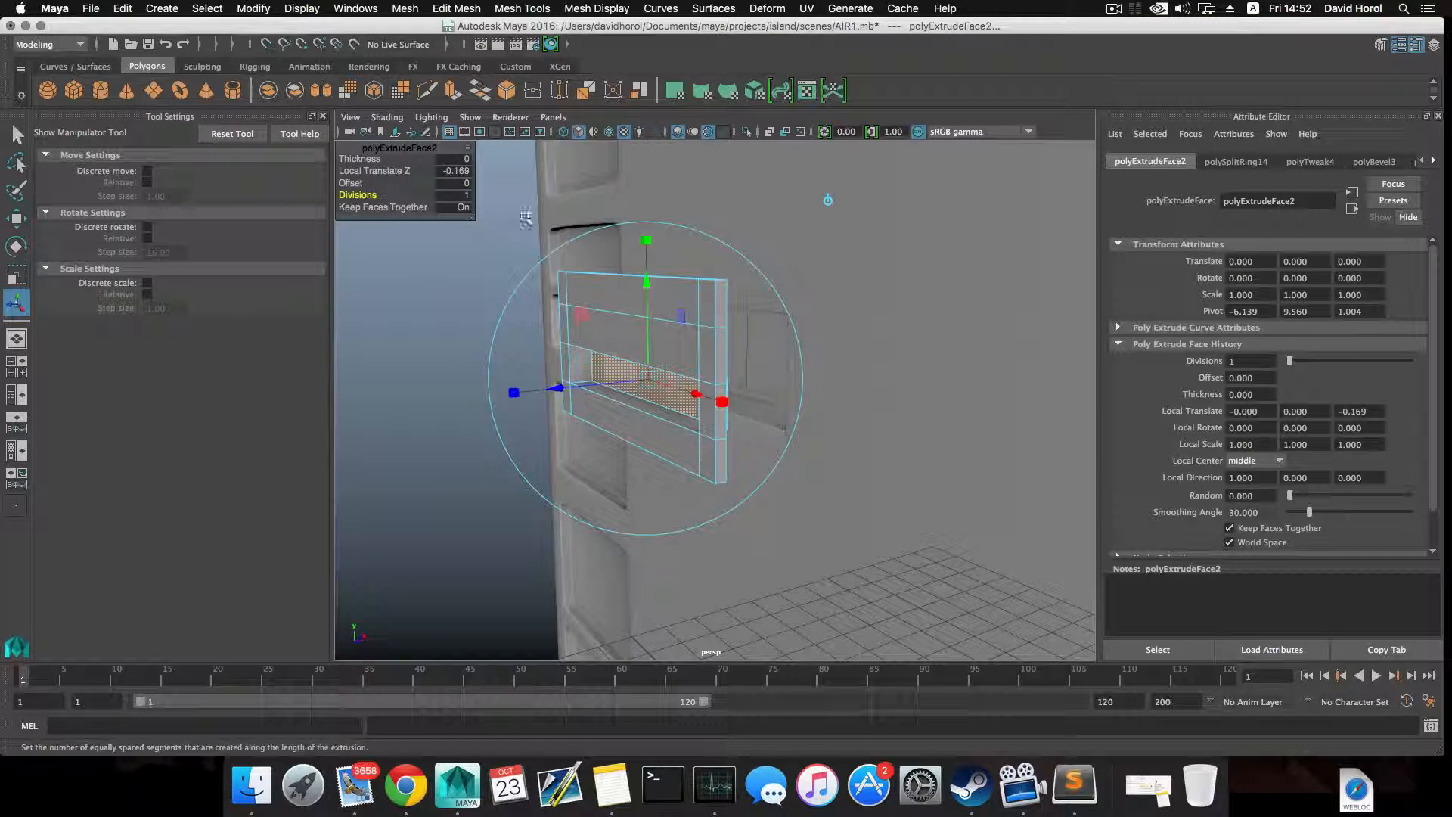
- Extrude the upper half of the plate's central area with 1 division
{"action": "left_click", "coordinate": [587, 311]}
{"action": "right_click_drag", "start_coordinate": [606, 319], "coordinate": [611, 340]}
{"action": "left_click", "coordinate": [611, 340]}
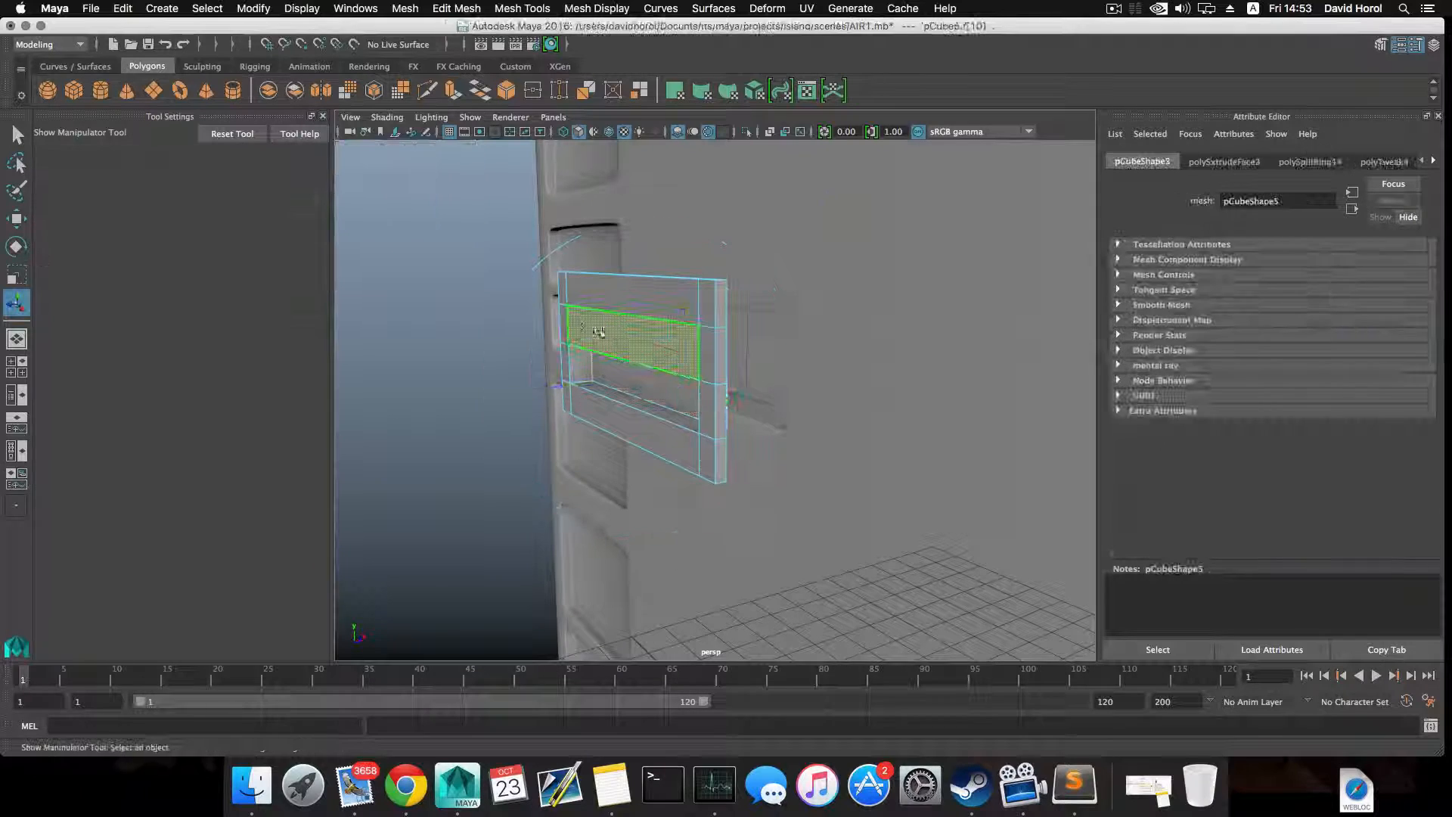
{"action": "left_click", "coordinate": [453, 90]}
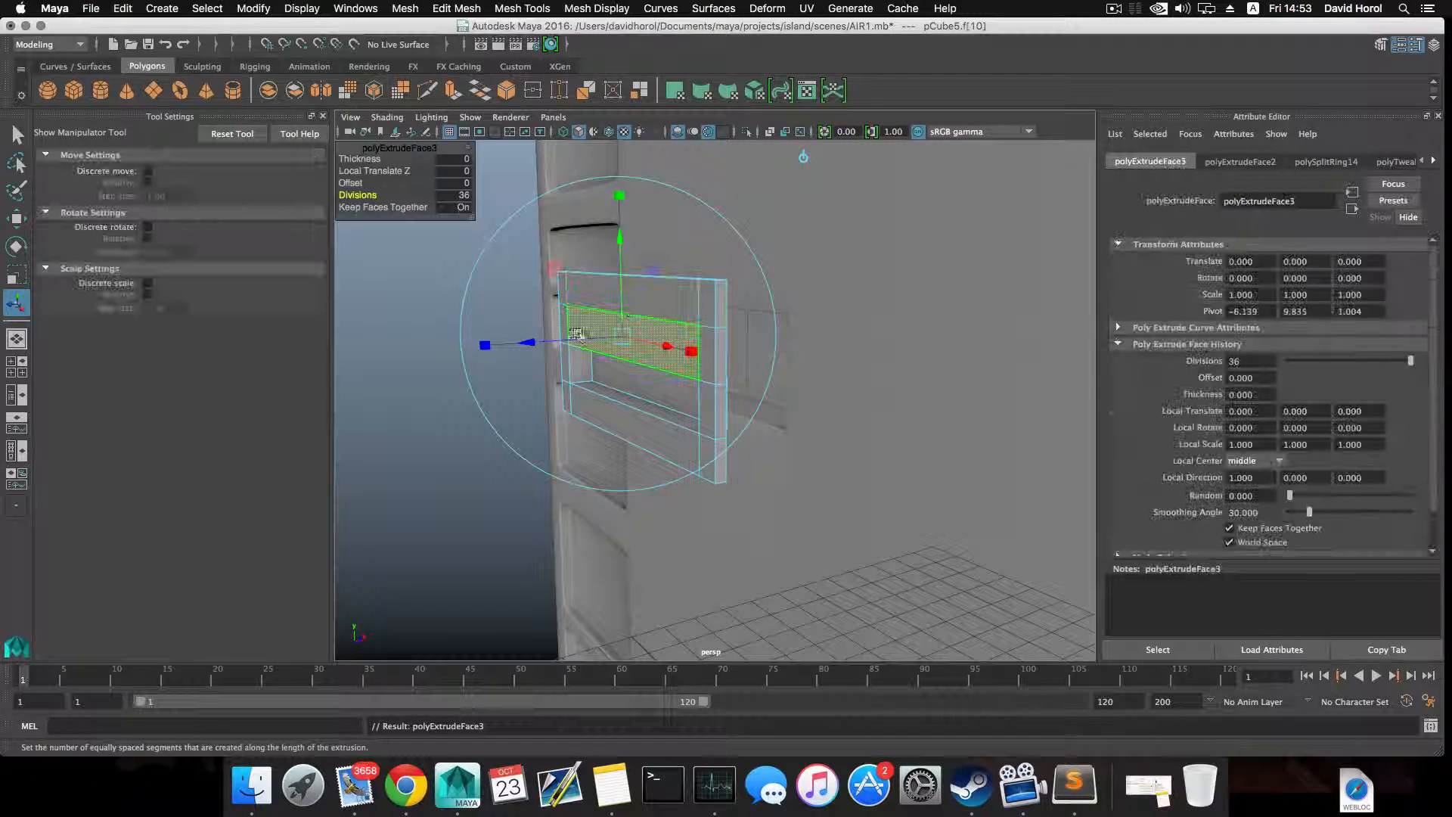
{"action": "double_click", "coordinate": [449, 196]}
{"action": "type", "text": "1"}
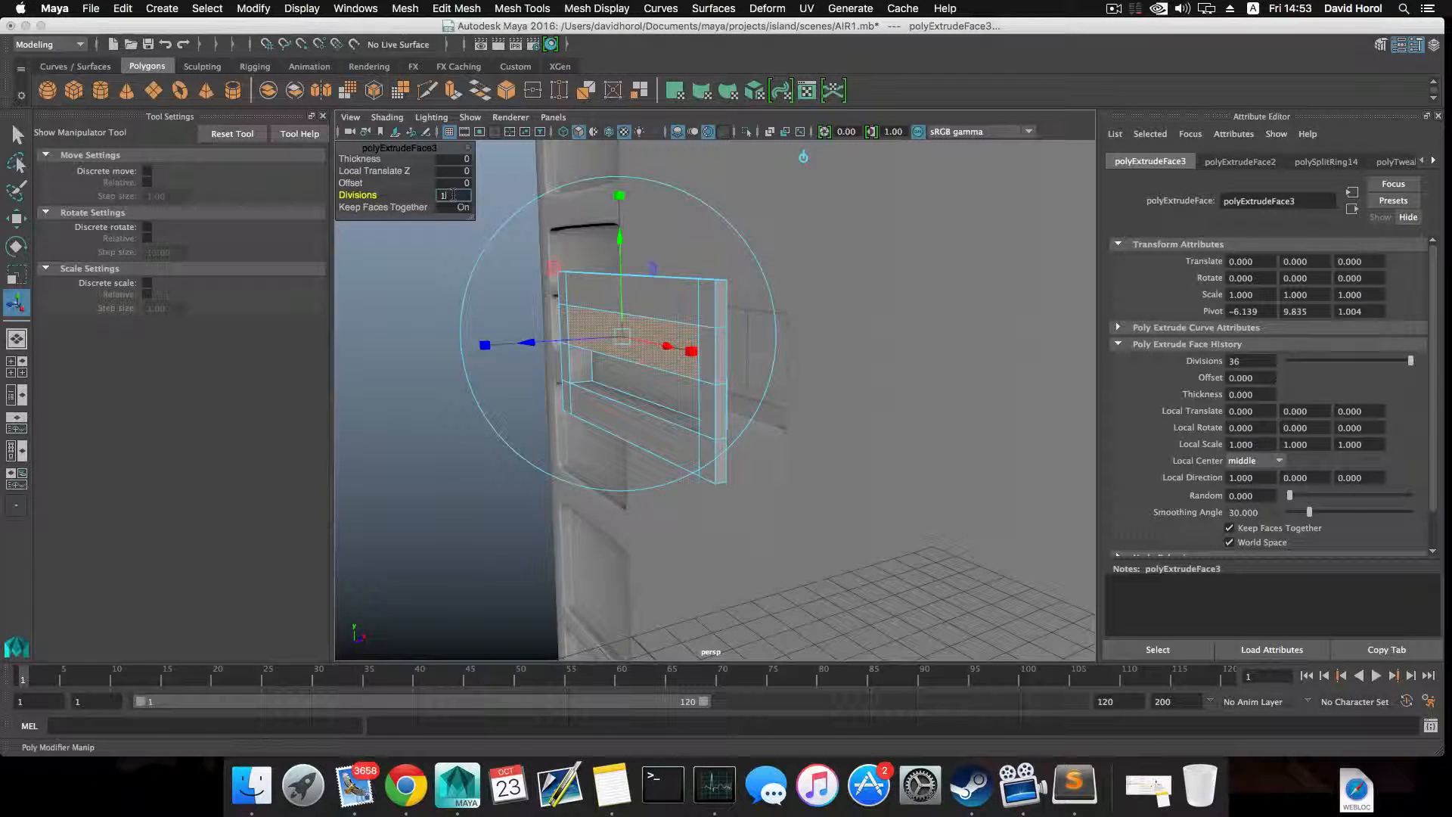
{"action": "key", "text": "Return"}
- Pull the extruded upper face out from the plate and tilt it, then return to whole-object selection
{"action": "key", "text": "w"}
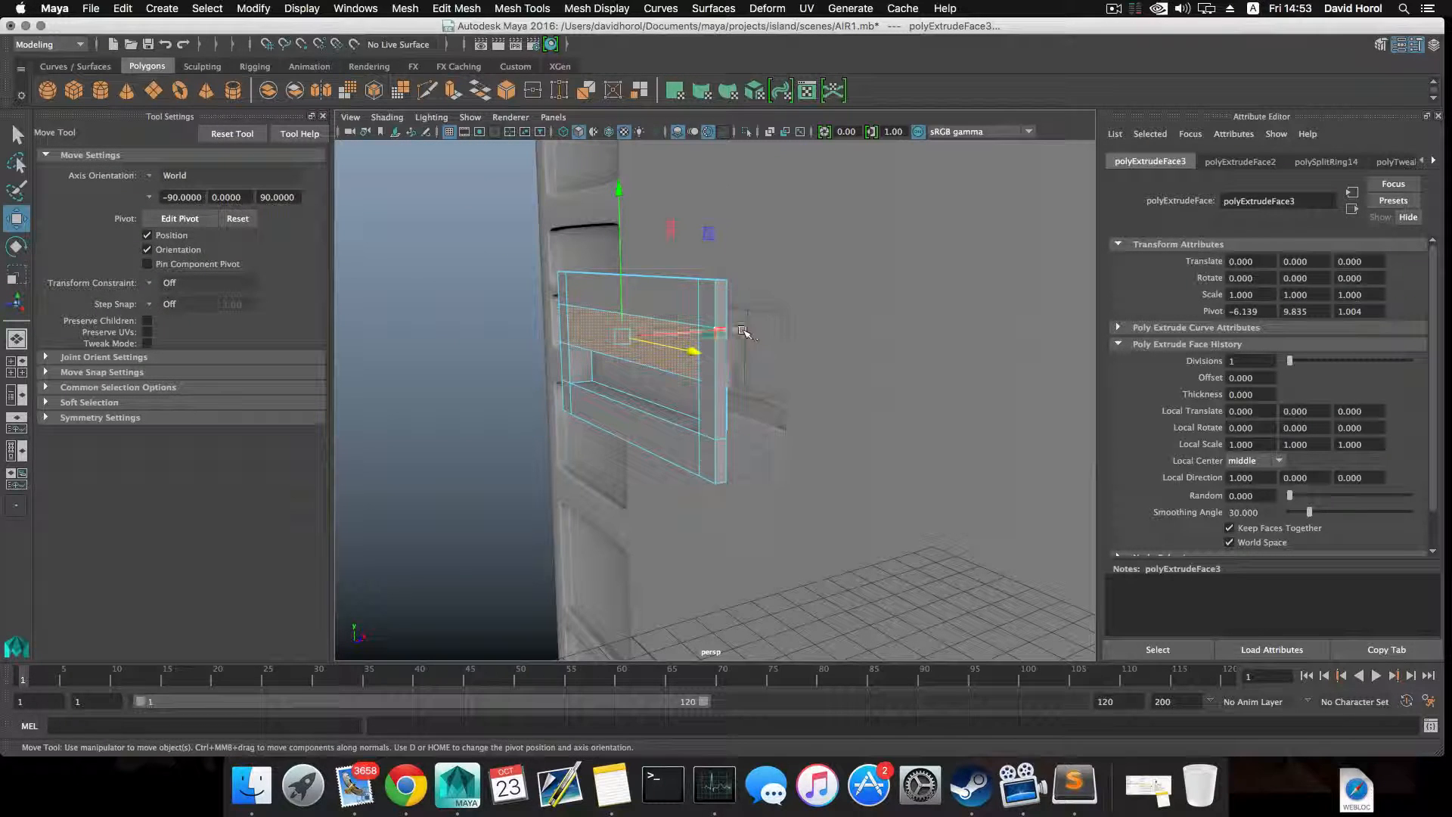
{"action": "left_click_drag", "start_coordinate": [743, 332], "coordinate": [732, 328]}
{"action": "key", "text": "e"}
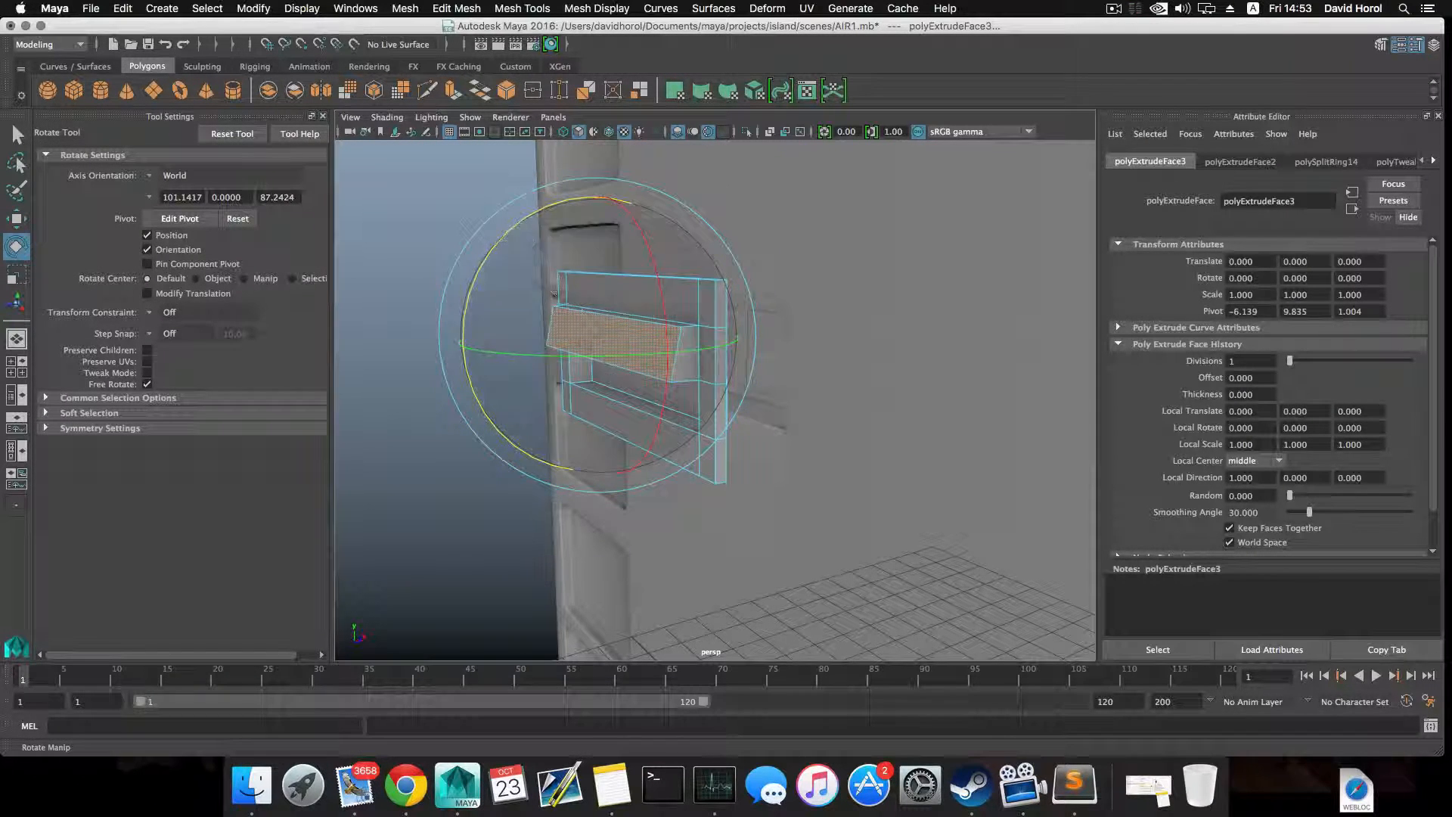
{"action": "mouse_move", "coordinate": [570, 299]}
{"action": "left_mouse_down", "text": "alt"}
{"action": "mouse_move", "coordinate": [626, 276]}
{"action": "mouse_move", "coordinate": [509, 285]}
{"action": "mouse_move", "coordinate": [563, 301]}
{"action": "left_mouse_up", "text": "alt"}
{"action": "key", "text": "F8"}
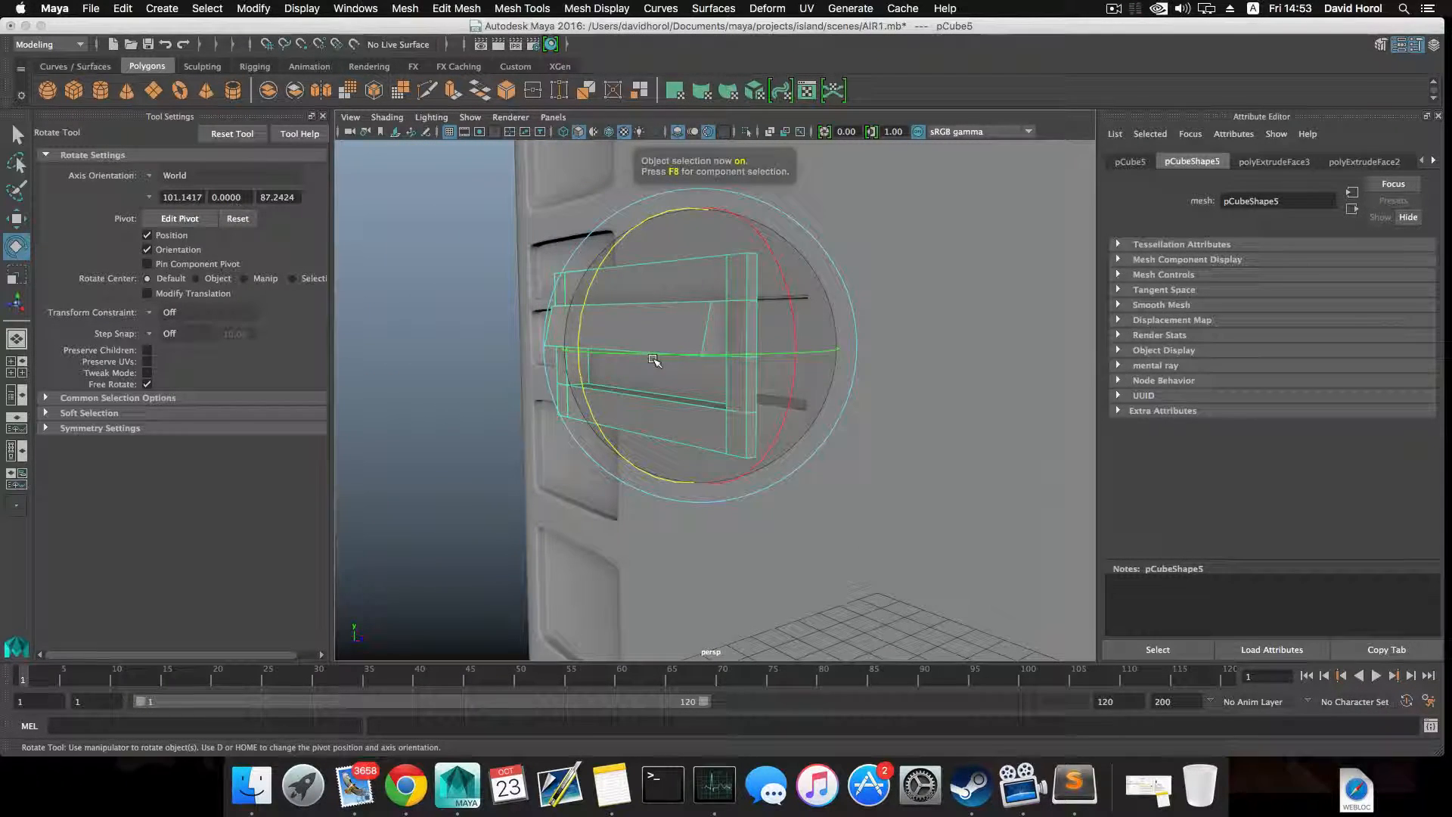
- Add a vertical edge loop through the middle of the plate, across both the raised block and the pocket
{"action": "key", "text": "F8"}
{"action": "key", "text": "F8"}
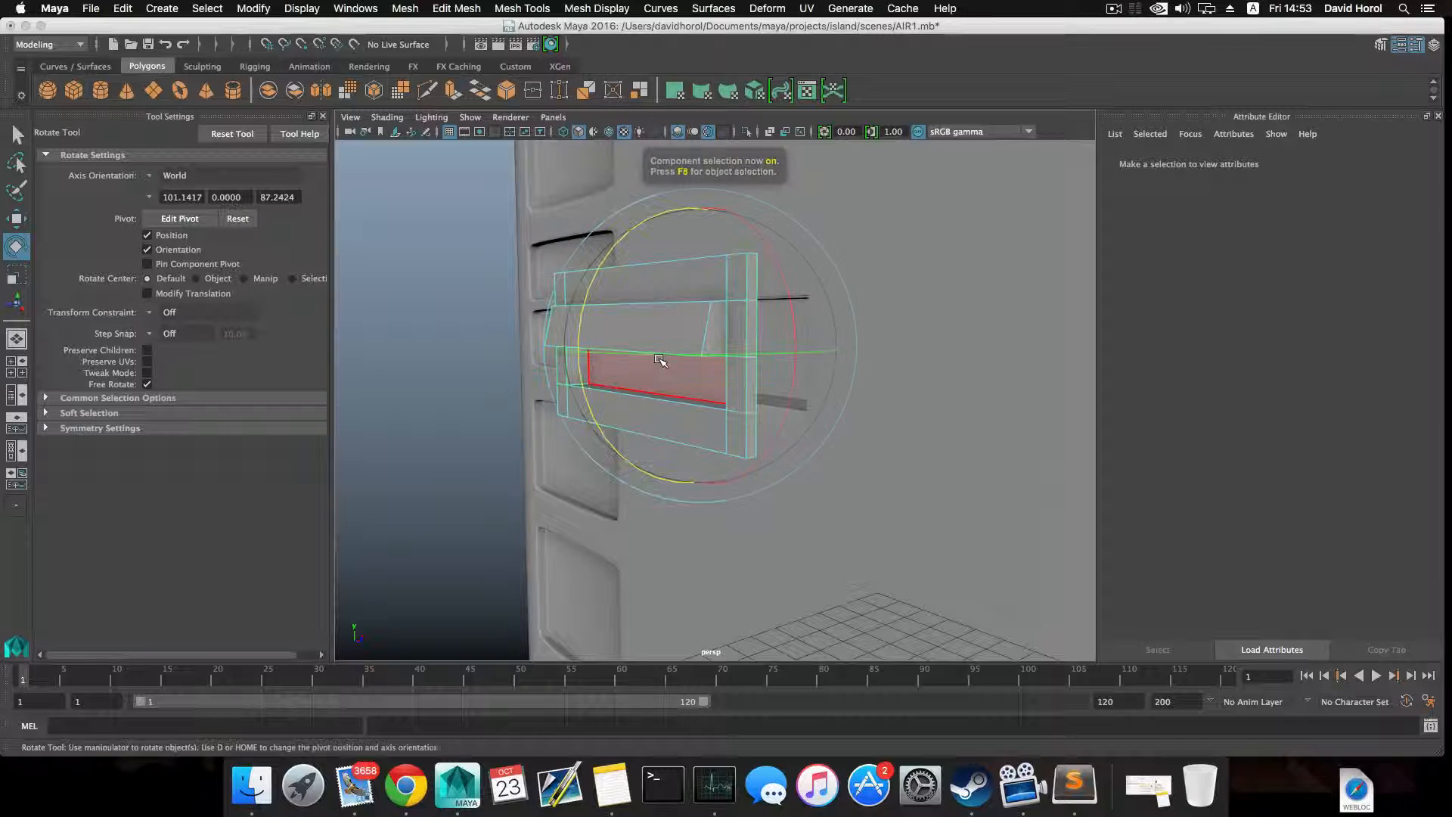
{"action": "left_click_drag", "start_coordinate": [662, 359], "coordinate": [438, 355], "text": "alt"}
{"action": "right_click_drag", "start_coordinate": [406, 296], "coordinate": [413, 341]}
{"action": "left_click_drag", "start_coordinate": [542, 356], "coordinate": [576, 387], "text": "alt"}
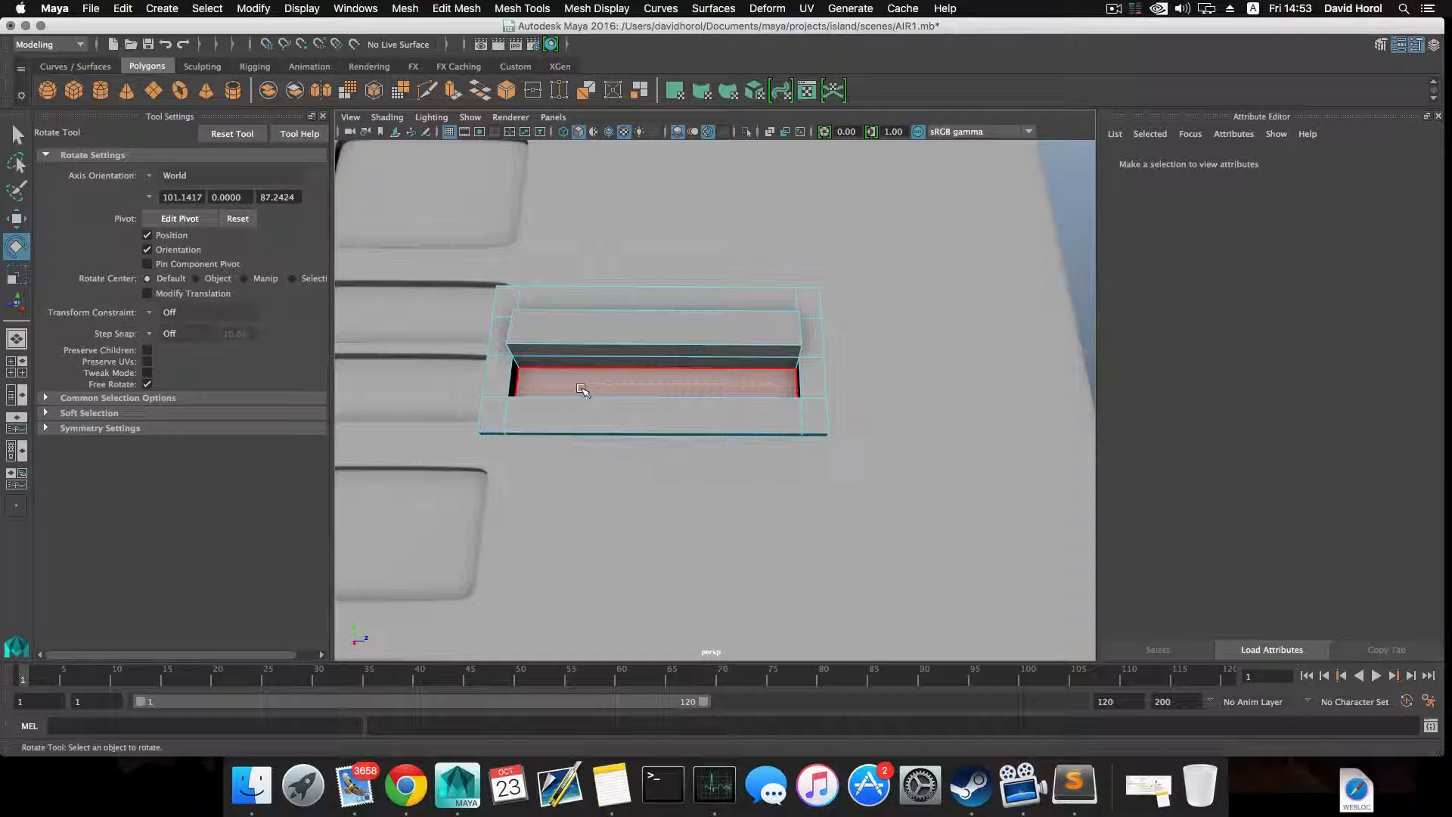
{"action": "key", "text": "F8"}
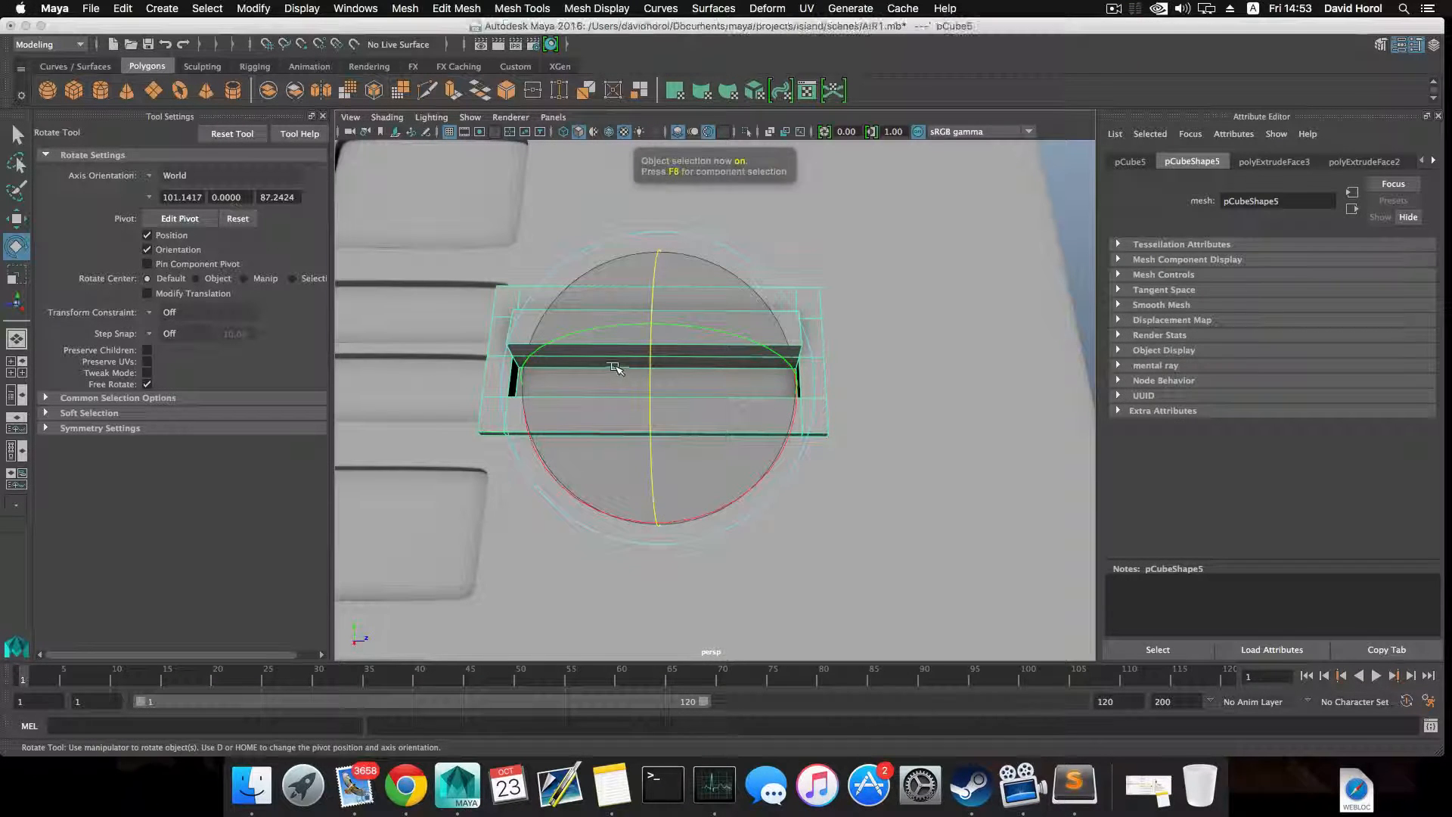
{"action": "key", "text": "q"}
{"action": "right_click_drag", "start_coordinate": [626, 357], "coordinate": [658, 388]}
{"action": "left_click", "coordinate": [653, 351]}
{"action": "left_click_drag", "start_coordinate": [658, 388], "coordinate": [651, 390], "text": "alt"}
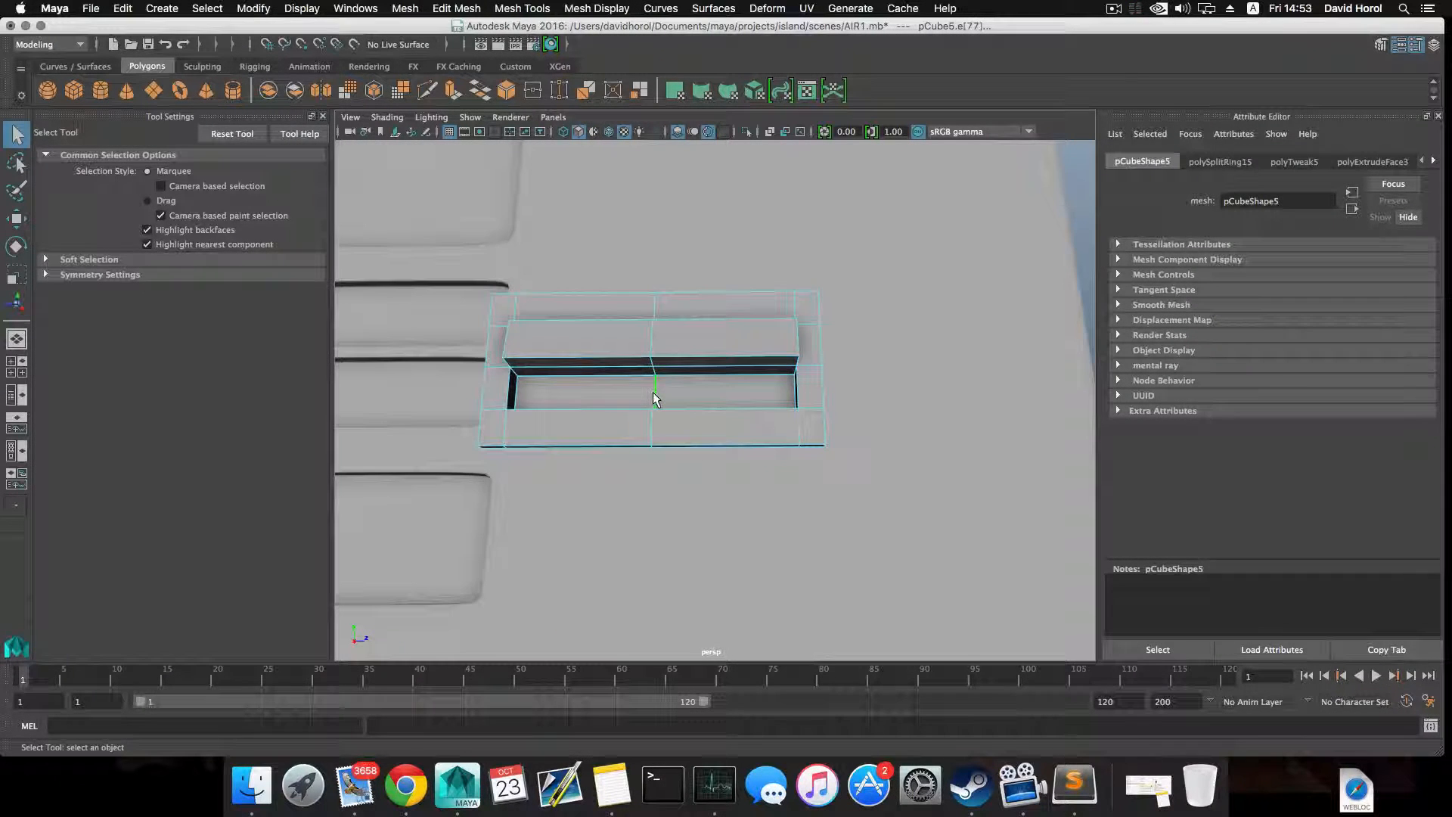
- Bevel the vertical centre loop into two loops and scale them apart to the pocket's side edges
{"action": "right_click_drag", "start_coordinate": [655, 392], "coordinate": [692, 392], "text": "shift"}
{"action": "left_click", "coordinate": [690, 369]}
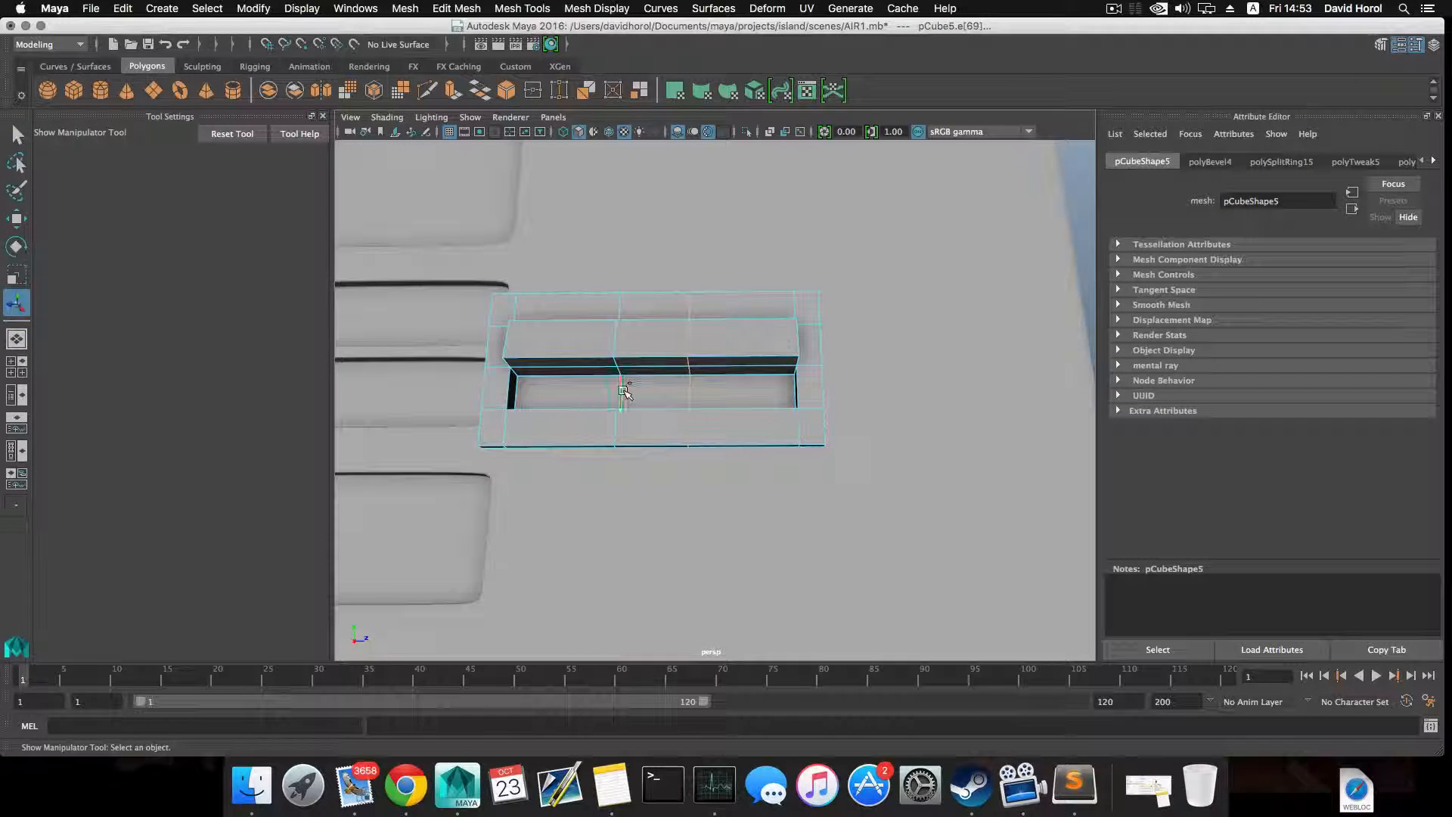
{"action": "key", "text": "r"}
{"action": "left_click_drag", "start_coordinate": [788, 368], "coordinate": [818, 376]}
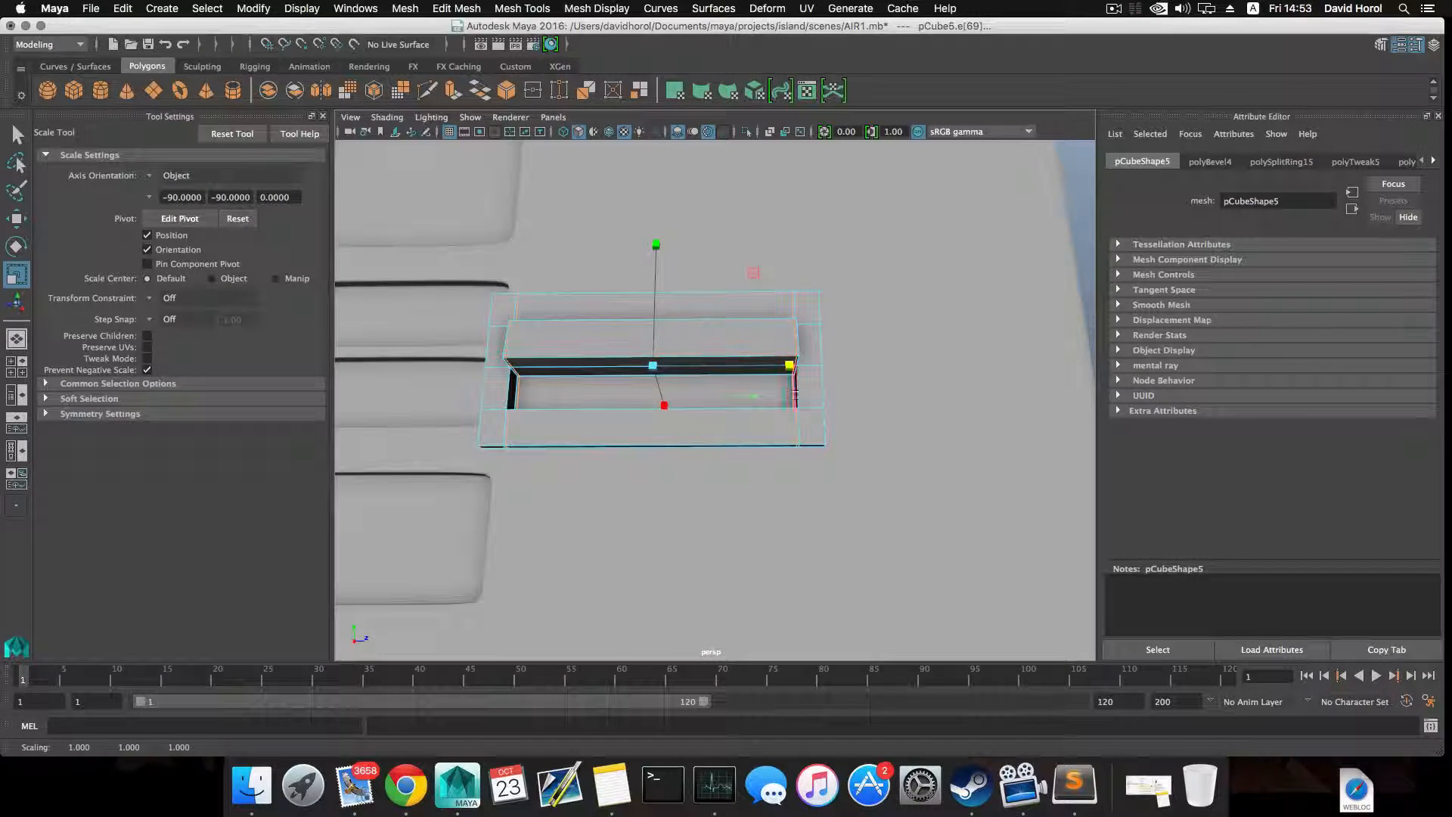
- Add a horizontal edge loop around the plate at the height of the pocket and bevel it into two loops
{"action": "left_click", "coordinate": [821, 391]}
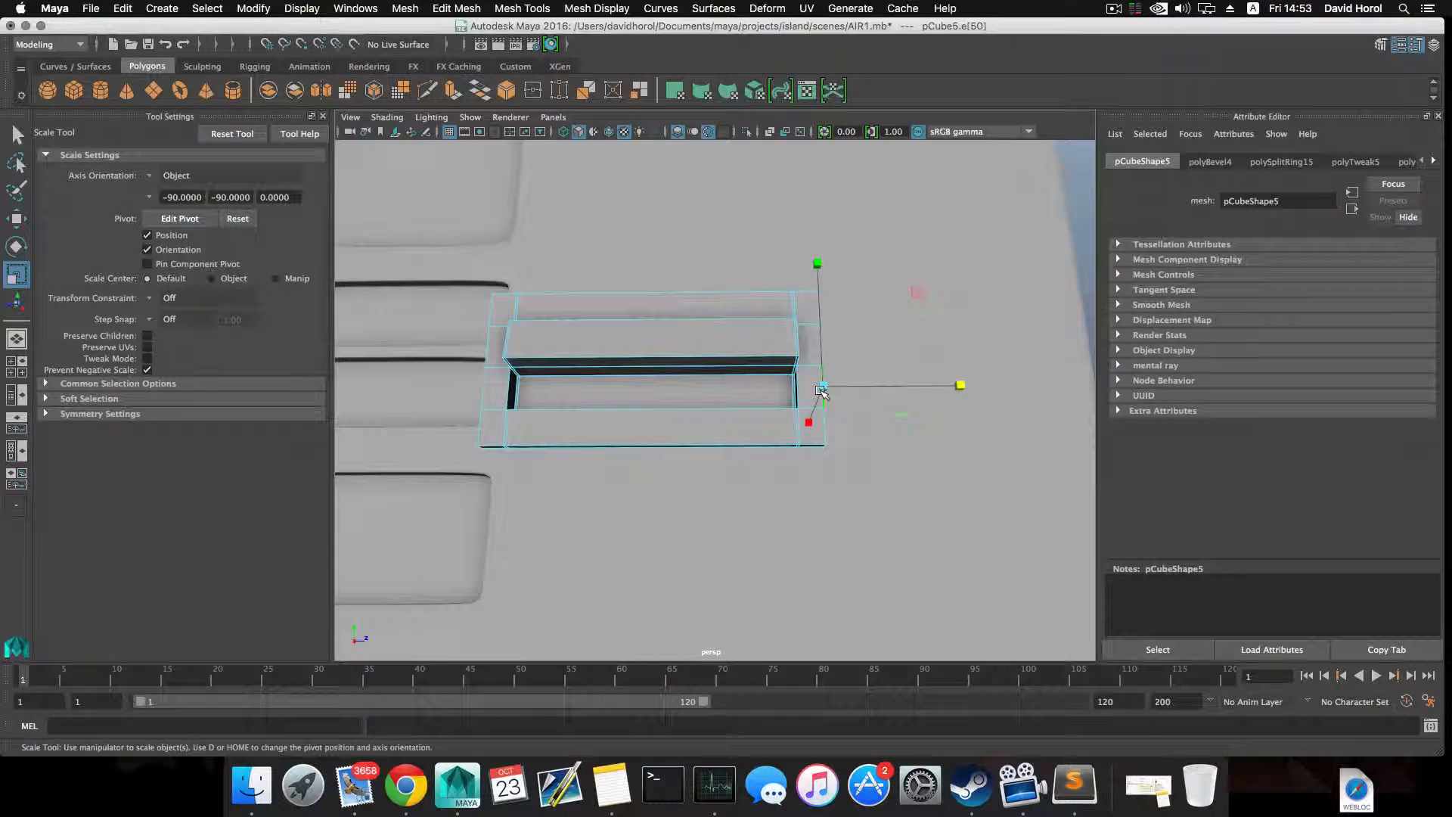
{"action": "right_click_drag", "start_coordinate": [822, 391], "coordinate": [797, 428], "text": "ctrl"}
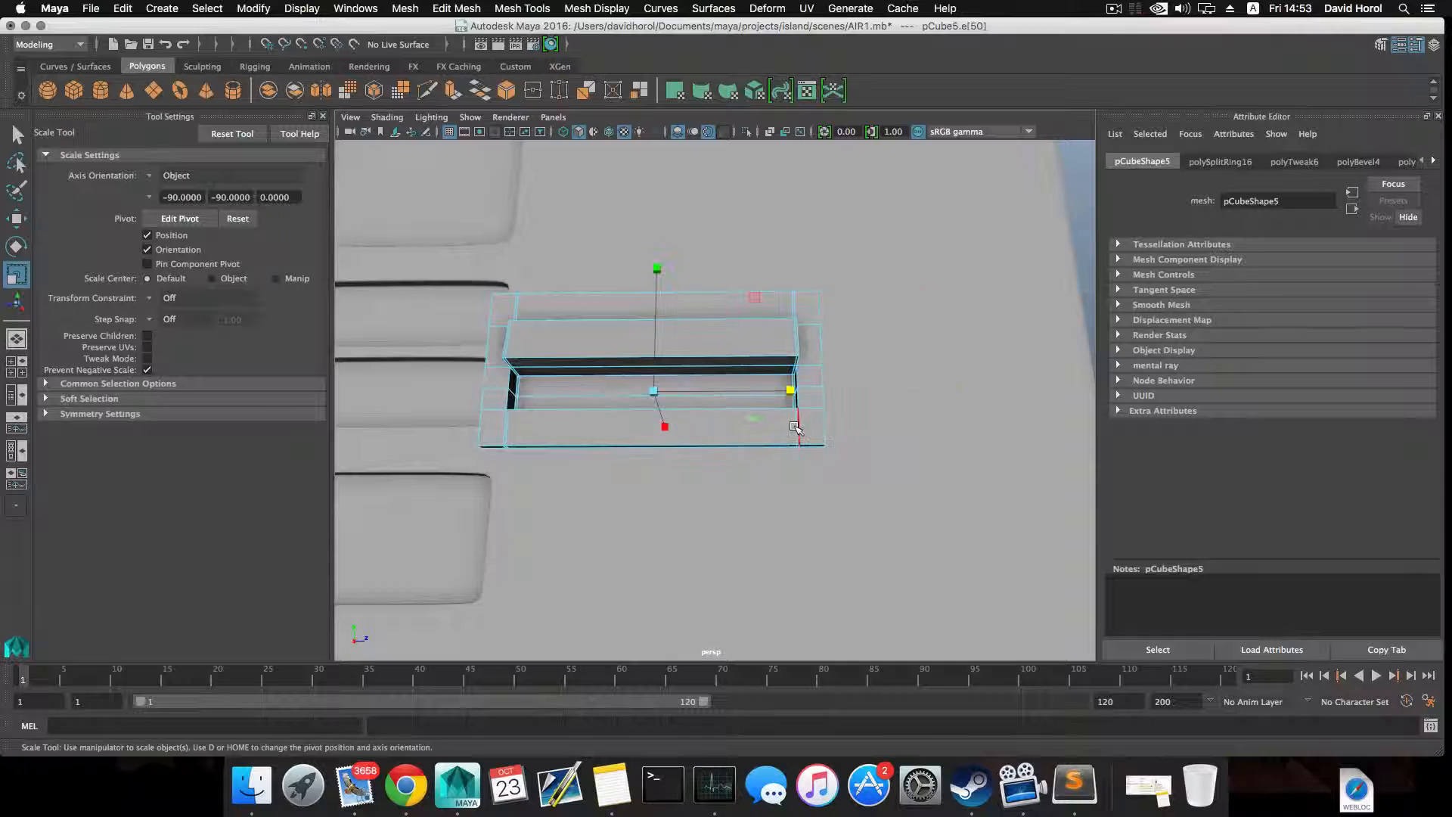
{"action": "right_click_drag", "start_coordinate": [684, 397], "coordinate": [681, 428], "text": "shift"}
- Select both horizontal loops and scale them apart vertically to the pocket's upper and lower edges
{"action": "double_click", "coordinate": [685, 389]}
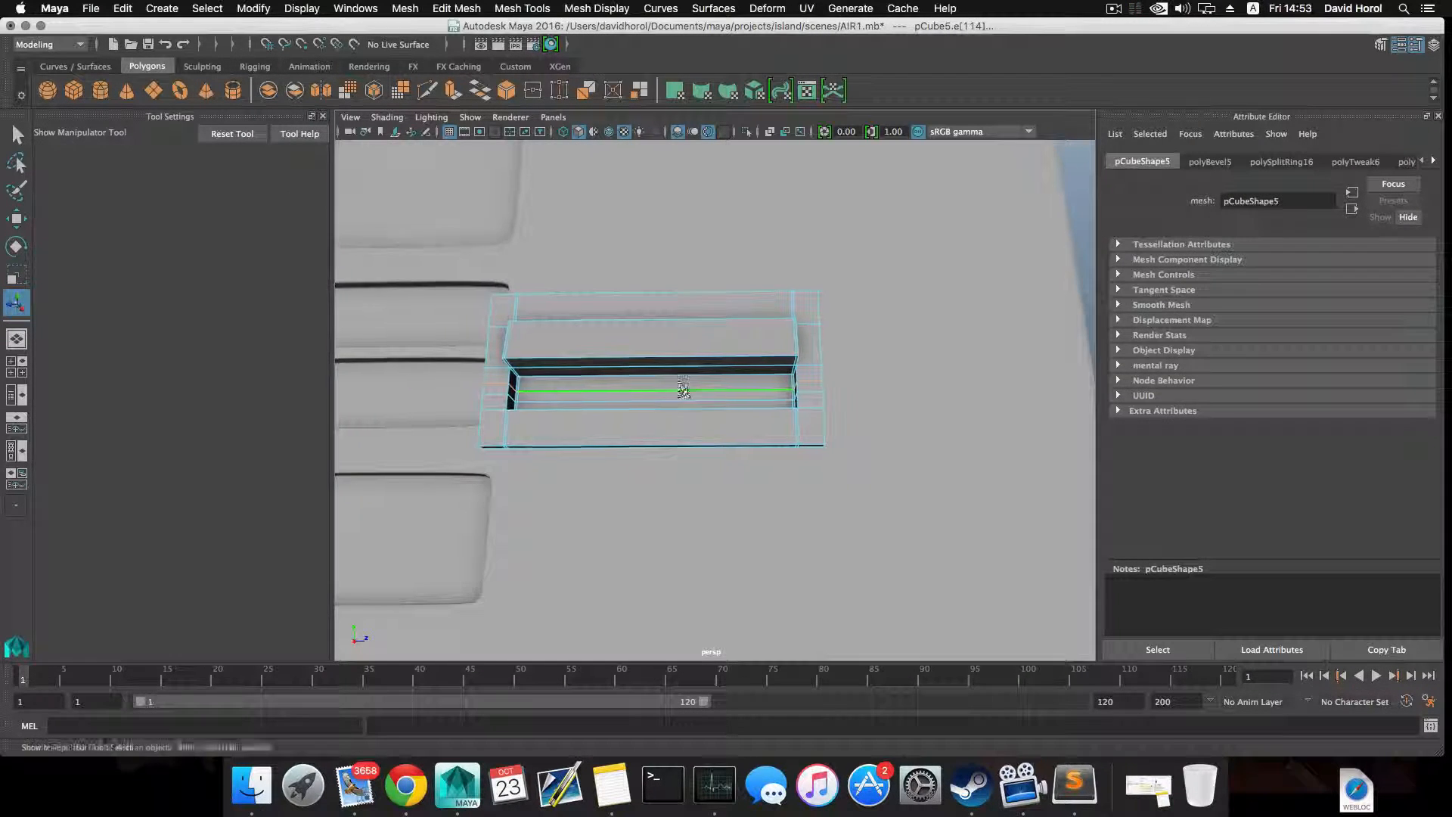
{"action": "left_click_drag", "start_coordinate": [685, 390], "coordinate": [656, 426], "text": "alt"}
{"action": "double_click", "coordinate": [657, 420], "text": "shift"}
{"action": "key", "text": "r"}
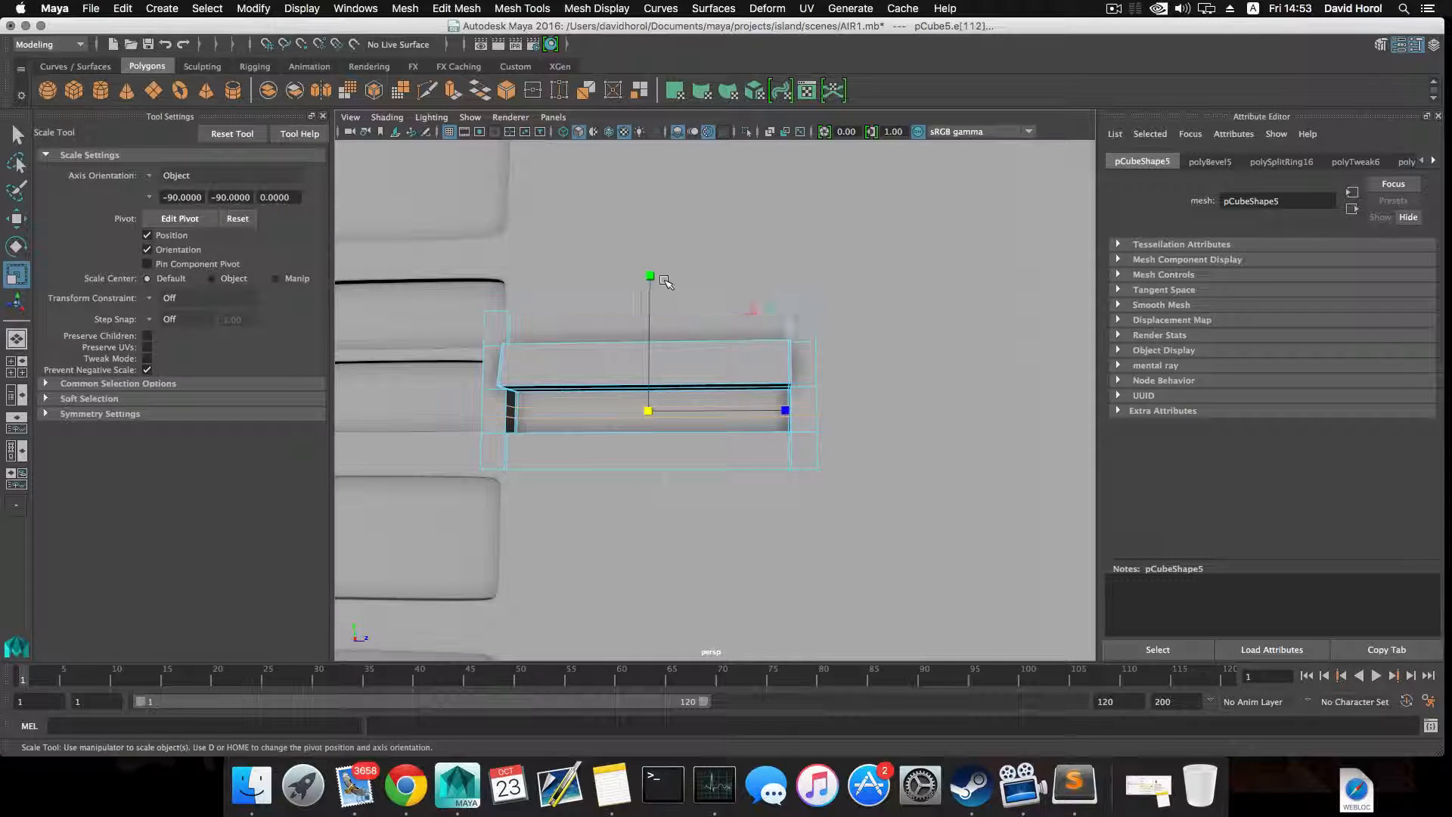
{"action": "left_click_drag", "start_coordinate": [652, 273], "coordinate": [658, 185]}
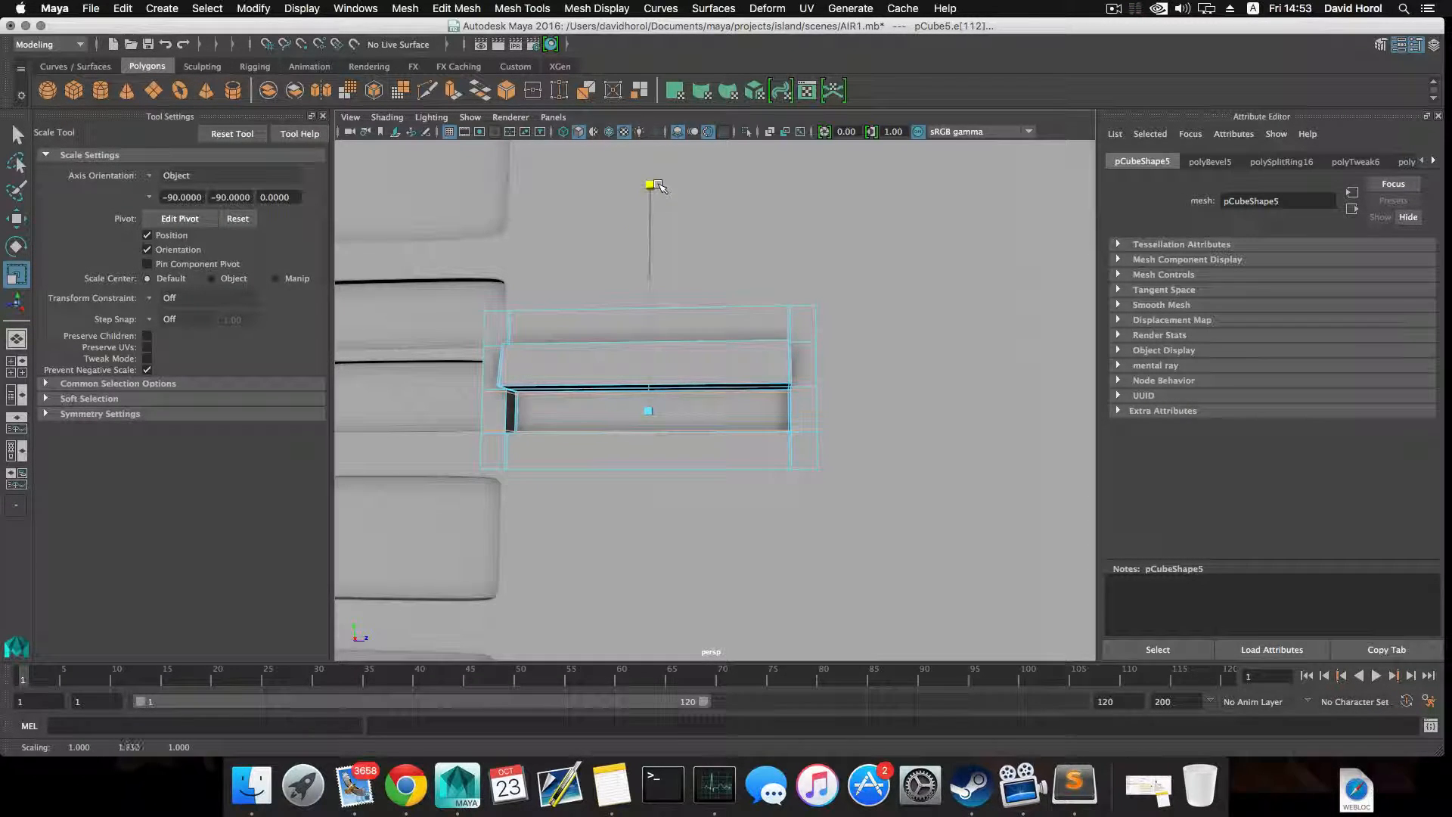
- Add an edge loop around the pocket's inner walls, midway through its depth
{"action": "left_click_drag", "start_coordinate": [722, 345], "coordinate": [695, 411], "text": "alt"}
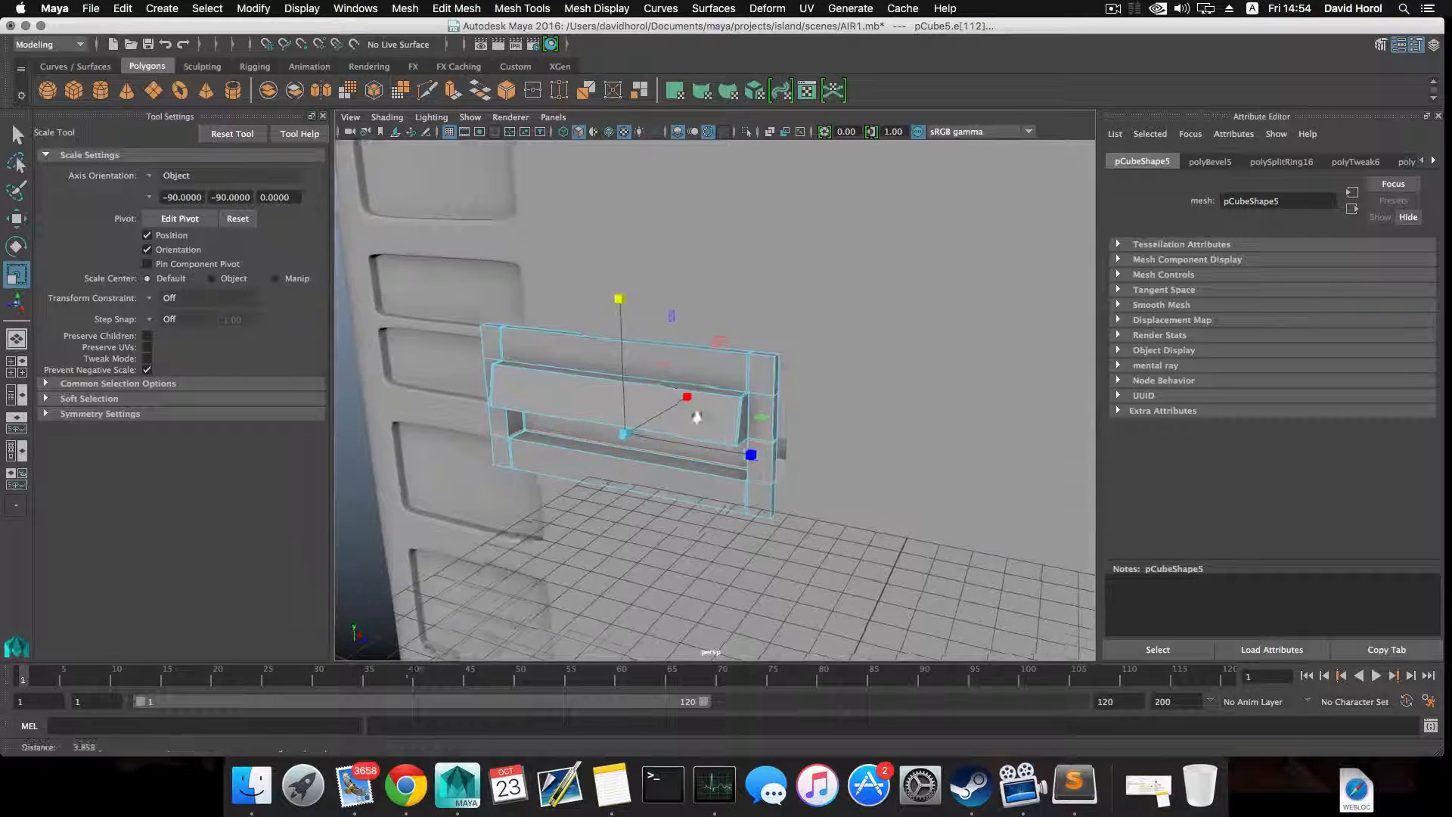
{"action": "right_click_drag", "start_coordinate": [697, 413], "coordinate": [829, 460], "text": "alt"}
{"action": "middle_click_drag", "start_coordinate": [719, 479], "coordinate": [792, 472], "text": "alt"}
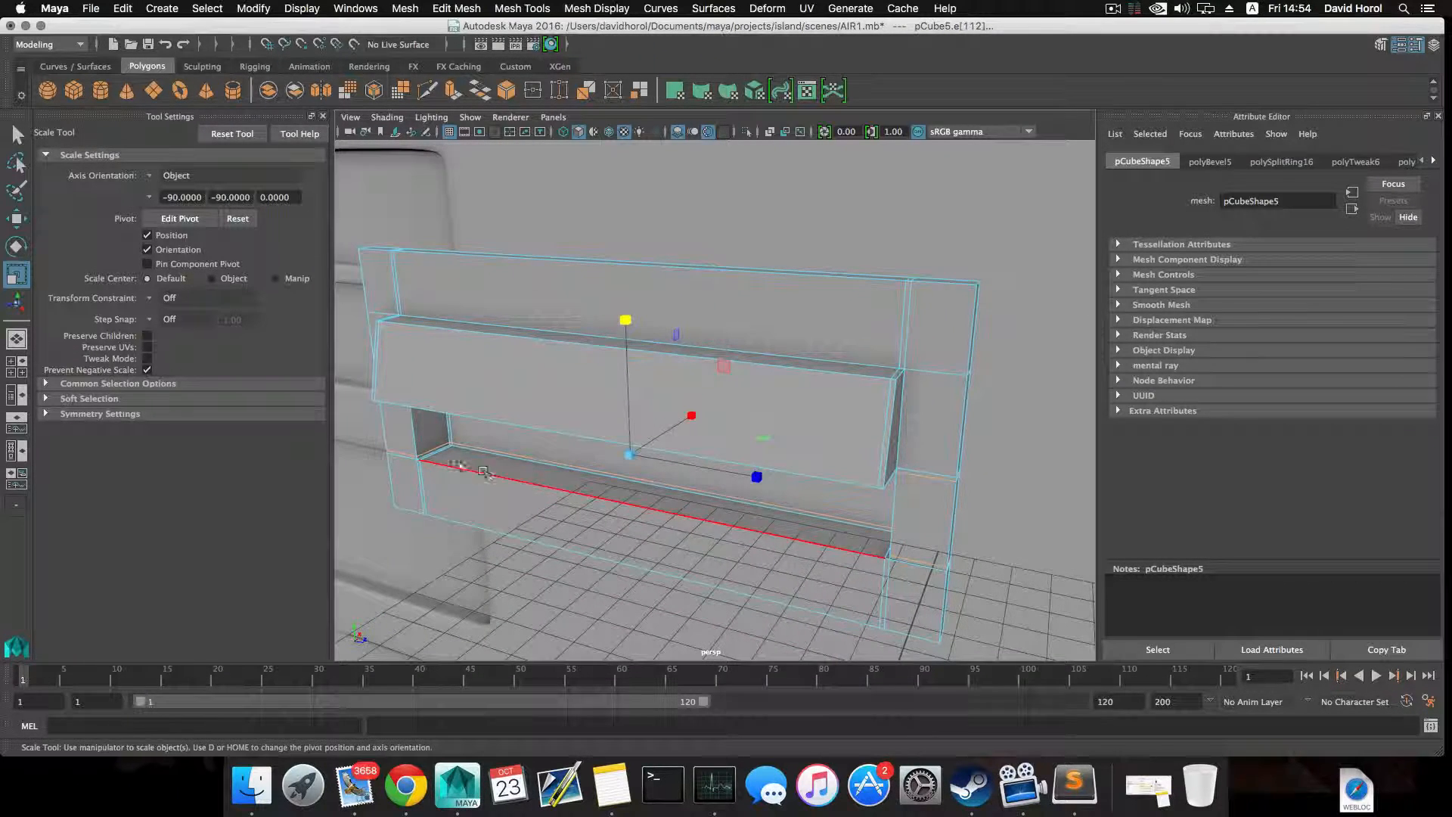
{"action": "left_click", "coordinate": [443, 449]}
{"action": "right_click_drag", "start_coordinate": [441, 446], "coordinate": [459, 492], "text": "ctrl"}
{"action": "left_click_drag", "start_coordinate": [460, 492], "coordinate": [408, 447], "text": "alt"}
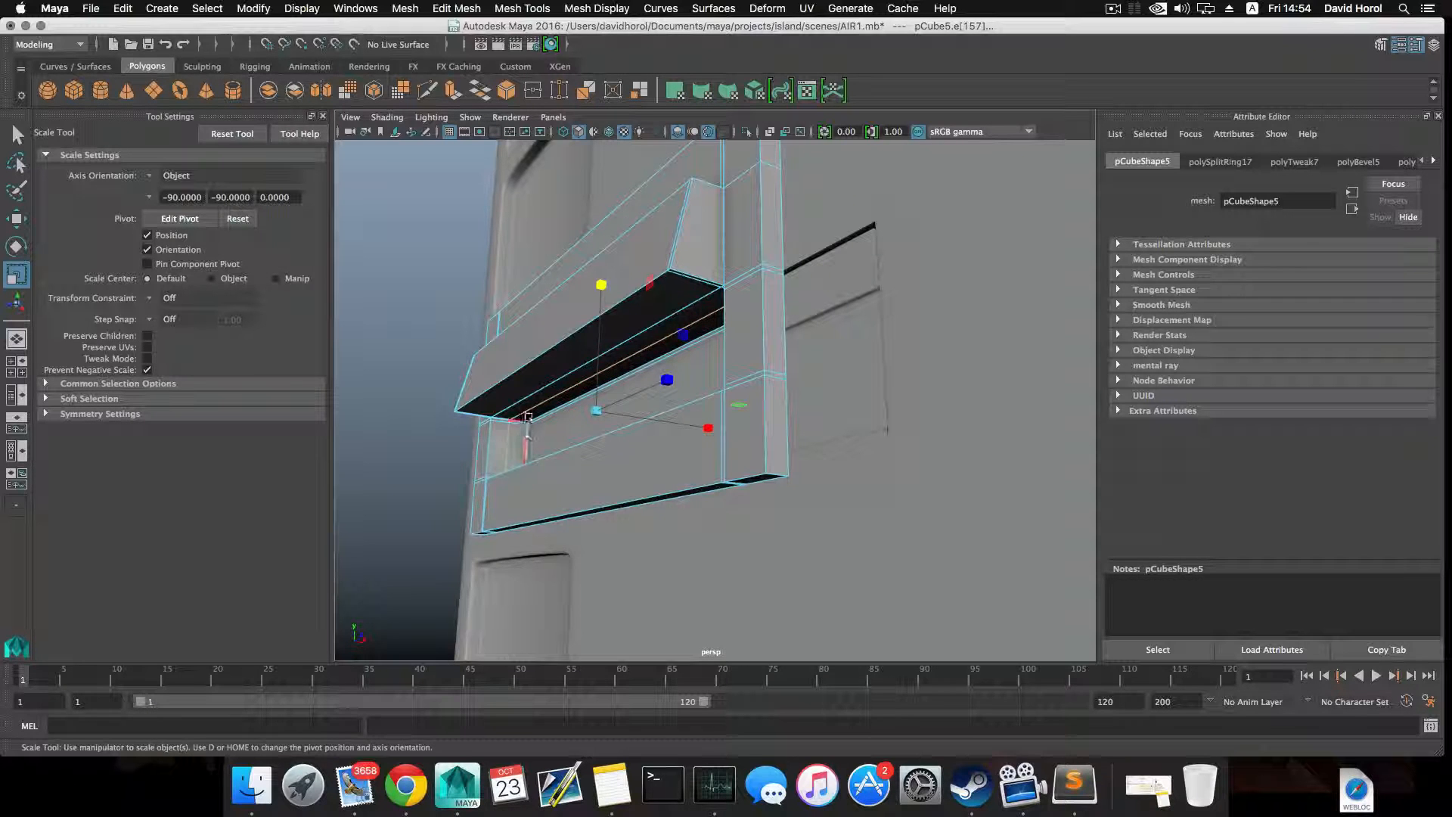
- Bevel the pocket wall loop into two and scale them apart toward the pocket's front rim and back face
{"action": "right_click_drag", "start_coordinate": [528, 416], "coordinate": [587, 414], "text": "shift"}
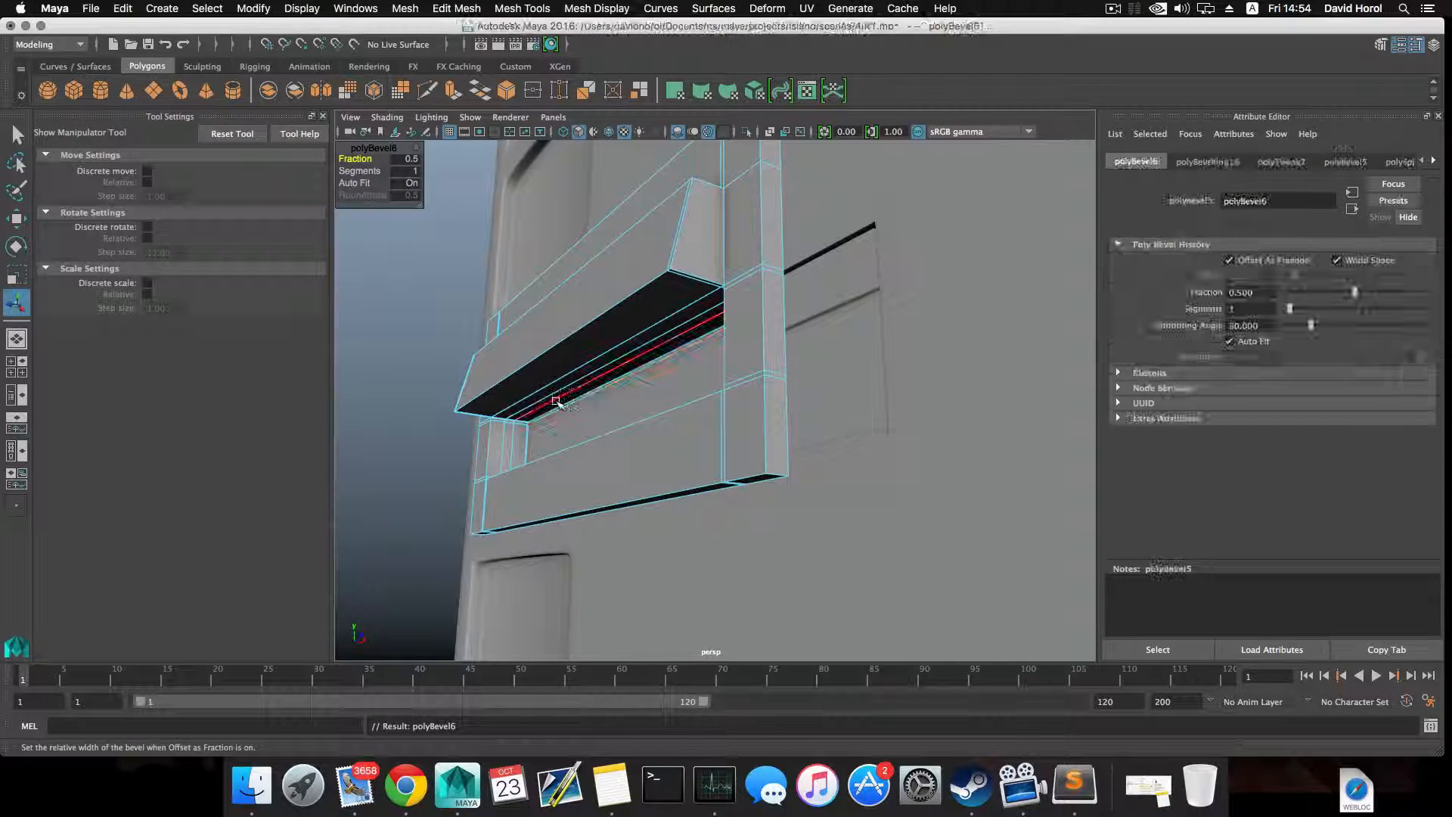
{"action": "key", "text": "r"}
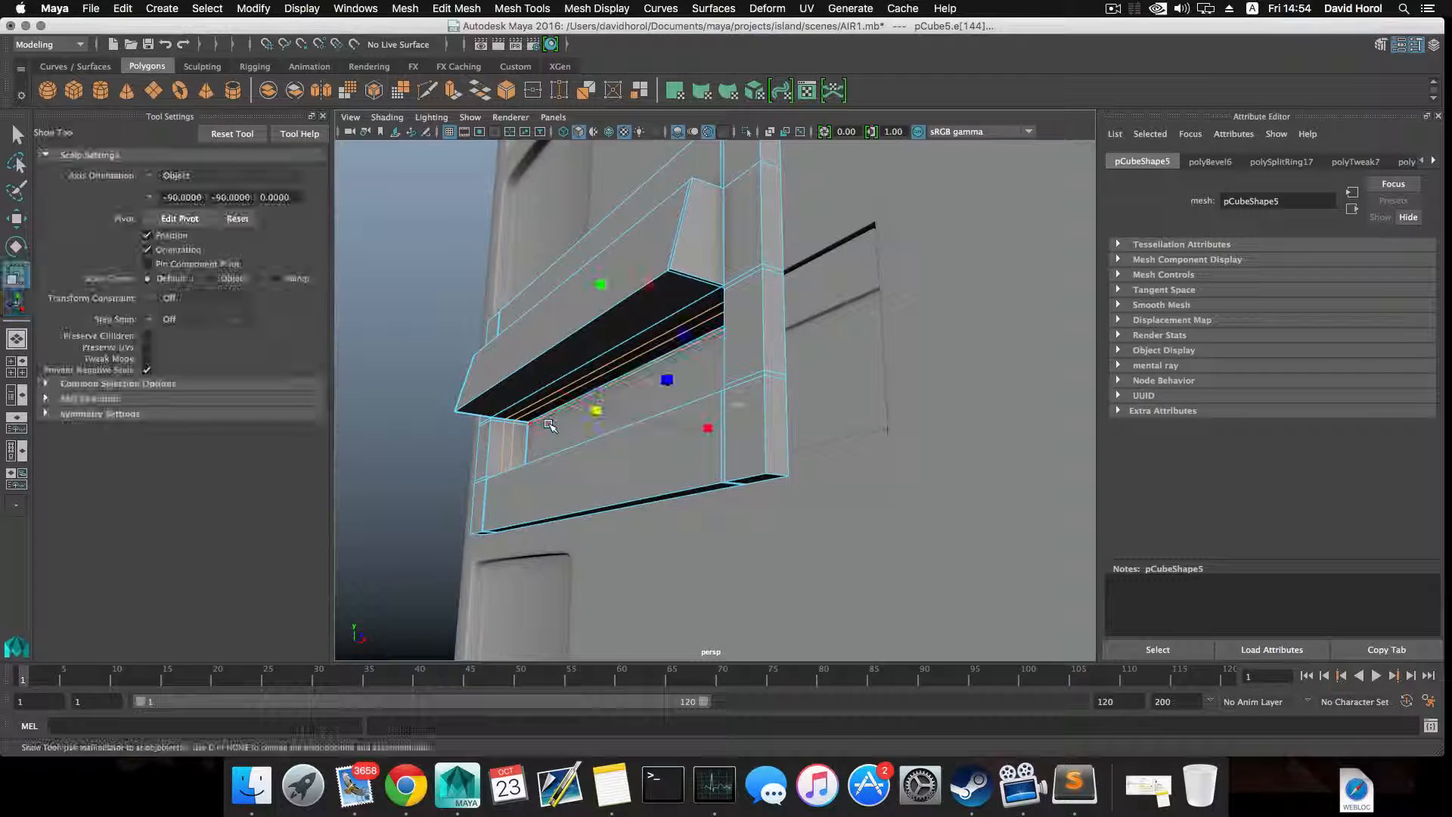
{"action": "mouse_move", "coordinate": [709, 428]}
{"action": "left_mouse_down"}
{"action": "mouse_move", "coordinate": [746, 431]}
{"action": "mouse_move", "coordinate": [734, 429]}
{"action": "left_mouse_up"}
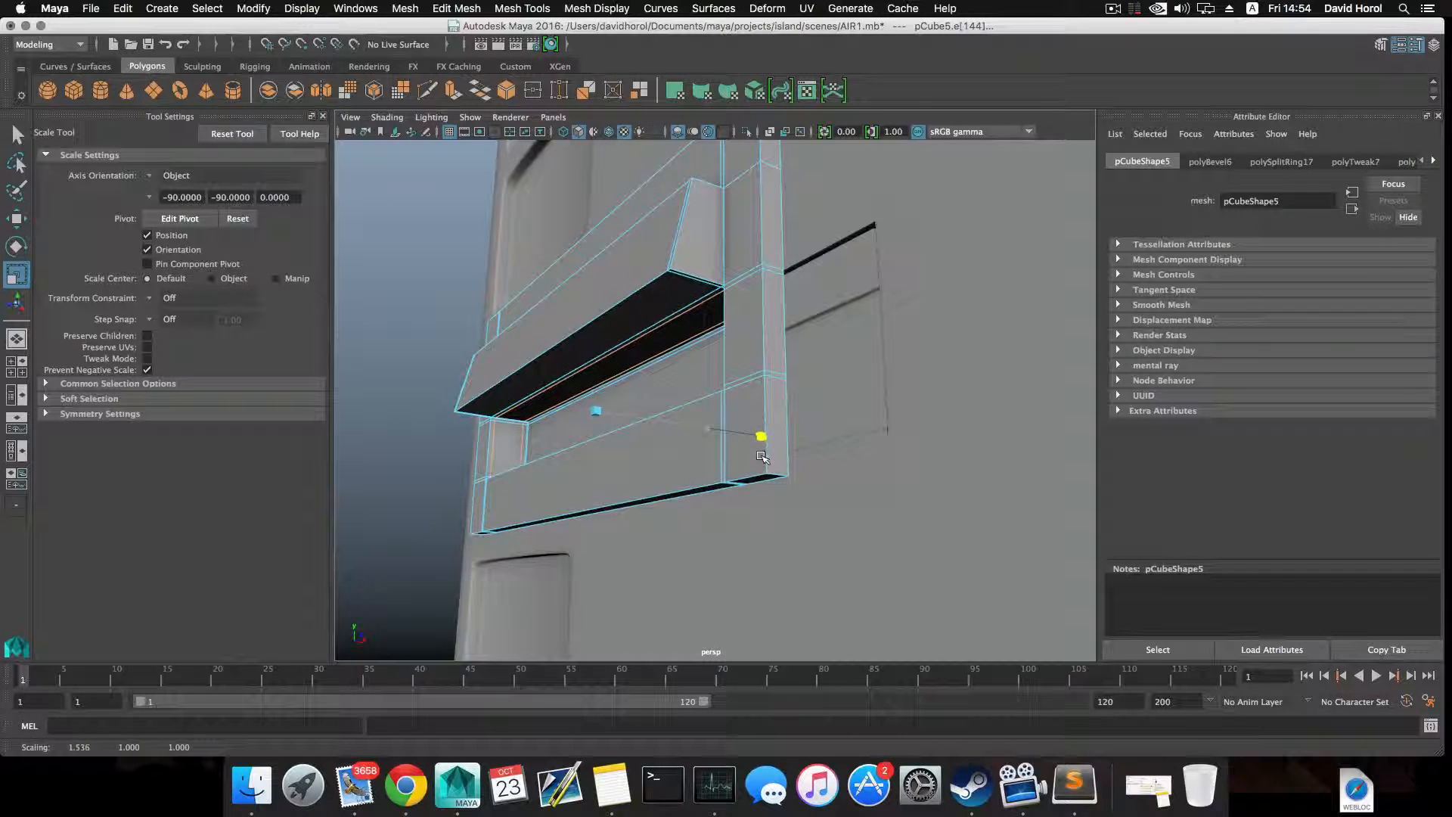
{"action": "left_click_drag", "start_coordinate": [776, 461], "coordinate": [776, 461]}
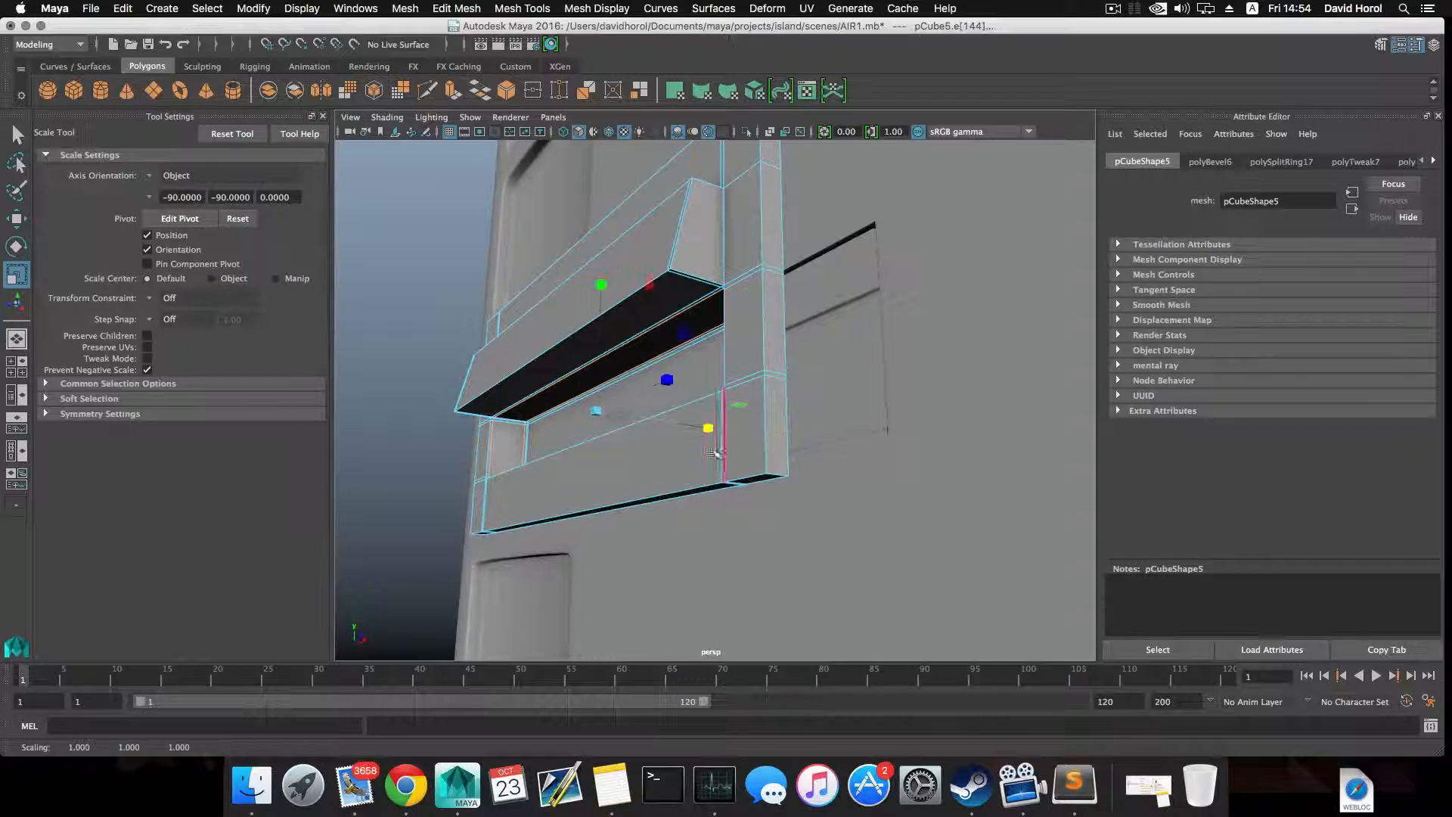
- Add an edge loop around the sides of the raised block and bevel it into two with fraction 0.5 and 1 segment
{"action": "left_click_drag", "start_coordinate": [629, 444], "coordinate": [636, 515], "text": "alt"}
{"action": "left_click_drag", "start_coordinate": [638, 442], "coordinate": [681, 431], "text": "alt"}
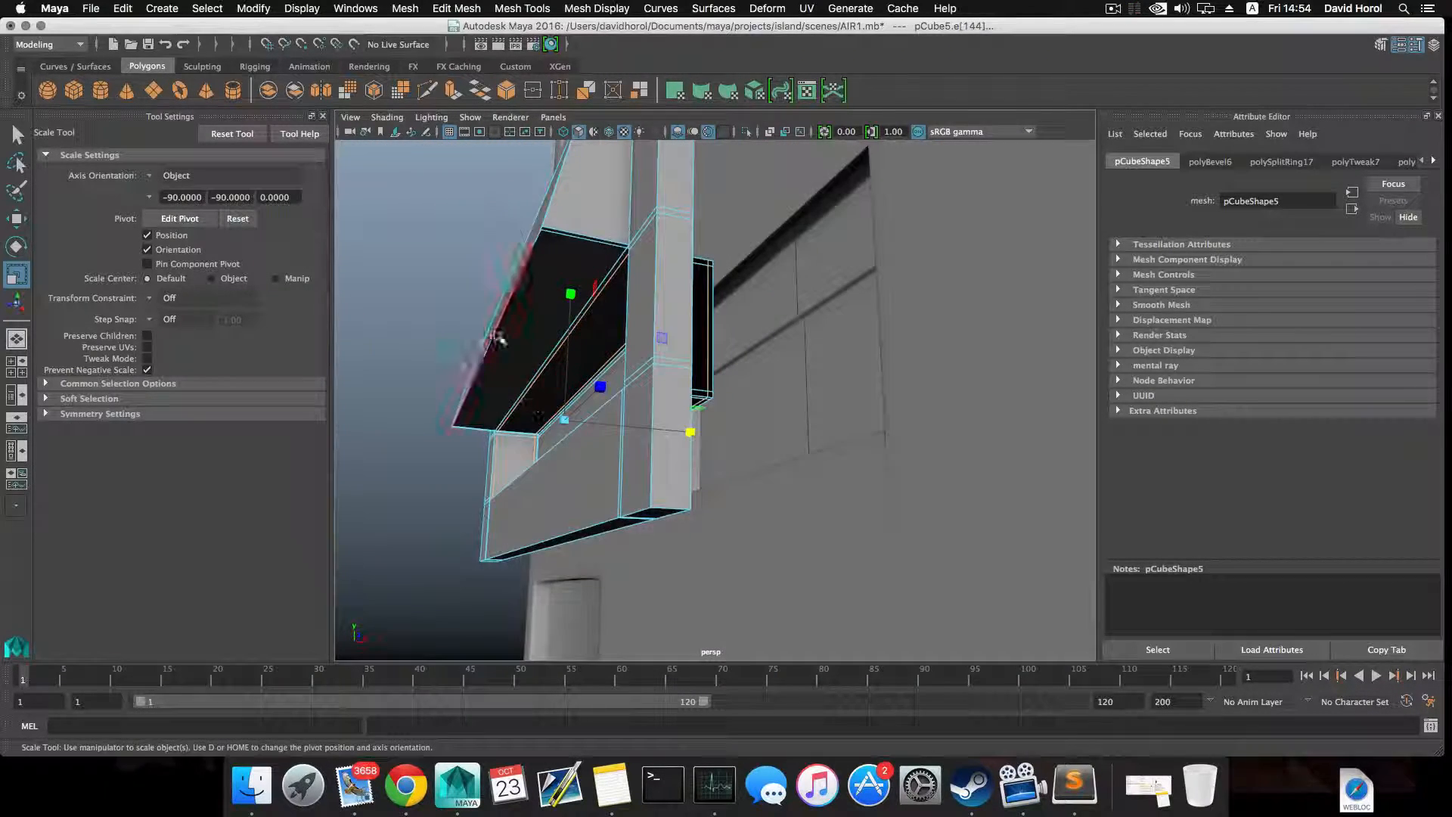
{"action": "left_click_drag", "start_coordinate": [573, 280], "coordinate": [609, 334], "text": "alt"}
{"action": "left_click", "coordinate": [580, 324]}
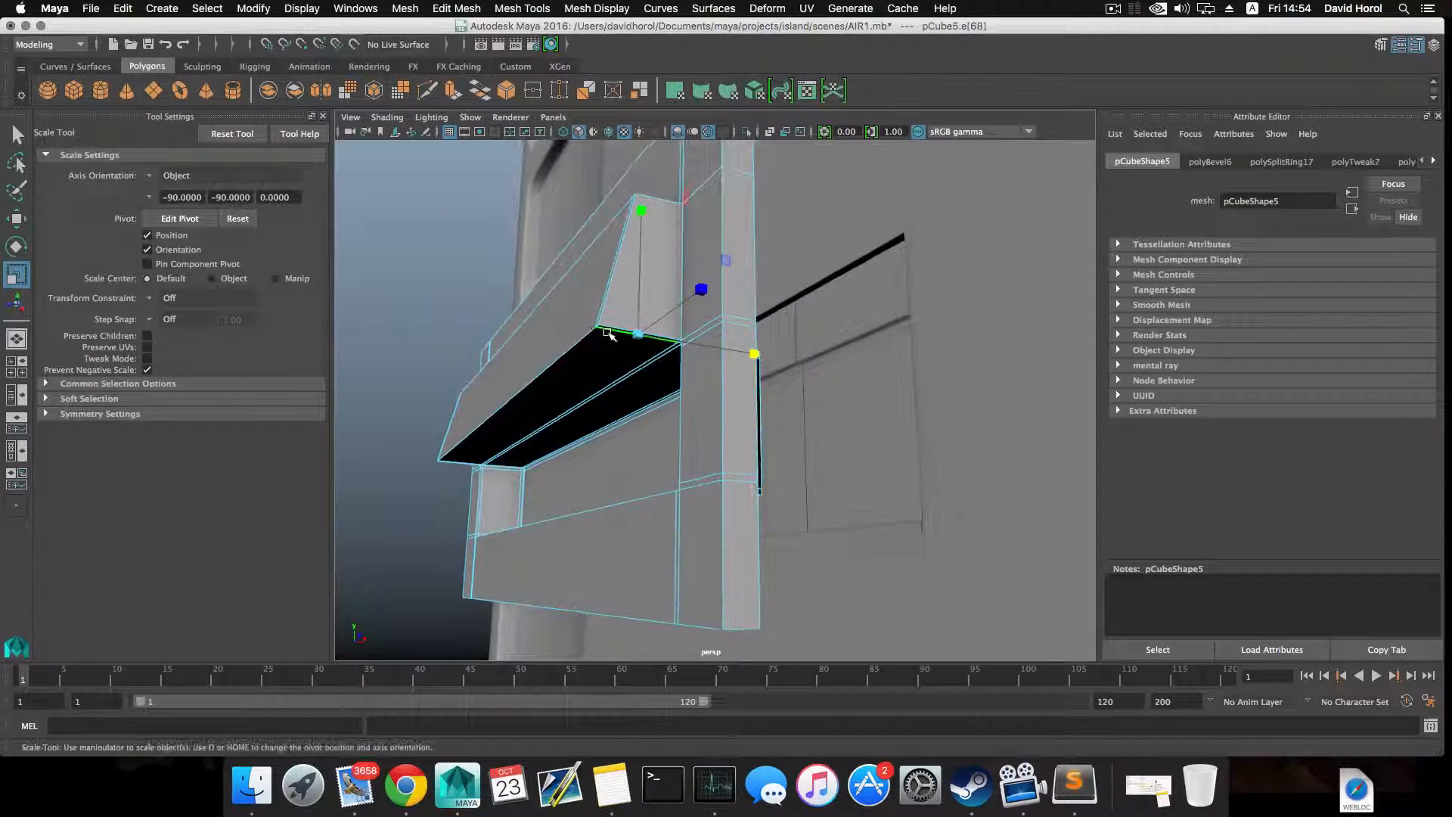
{"action": "right_click_drag", "start_coordinate": [618, 332], "coordinate": [529, 333], "text": "shift"}
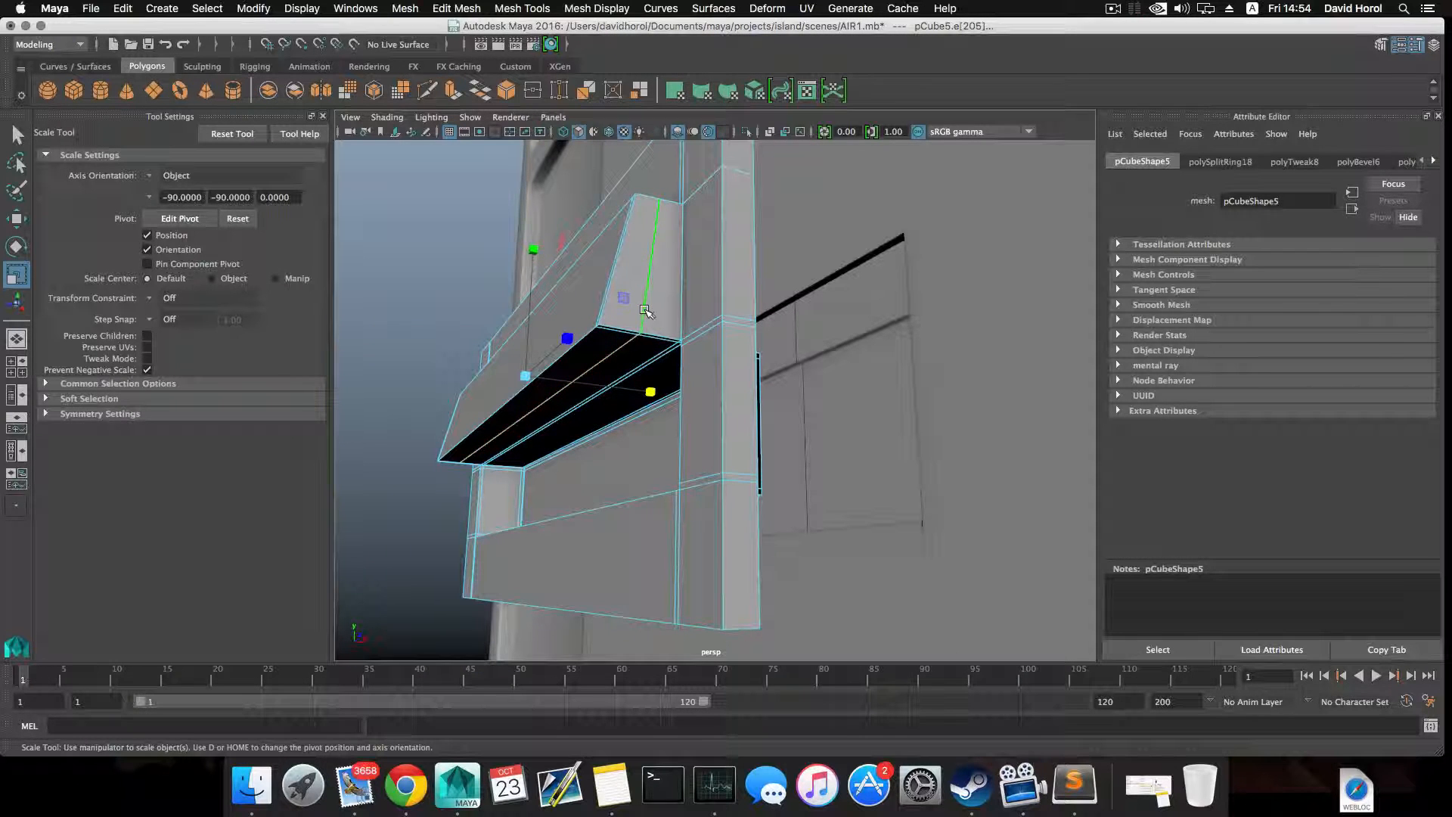
{"action": "right_click_drag", "start_coordinate": [643, 313], "coordinate": [632, 346], "text": "shift"}
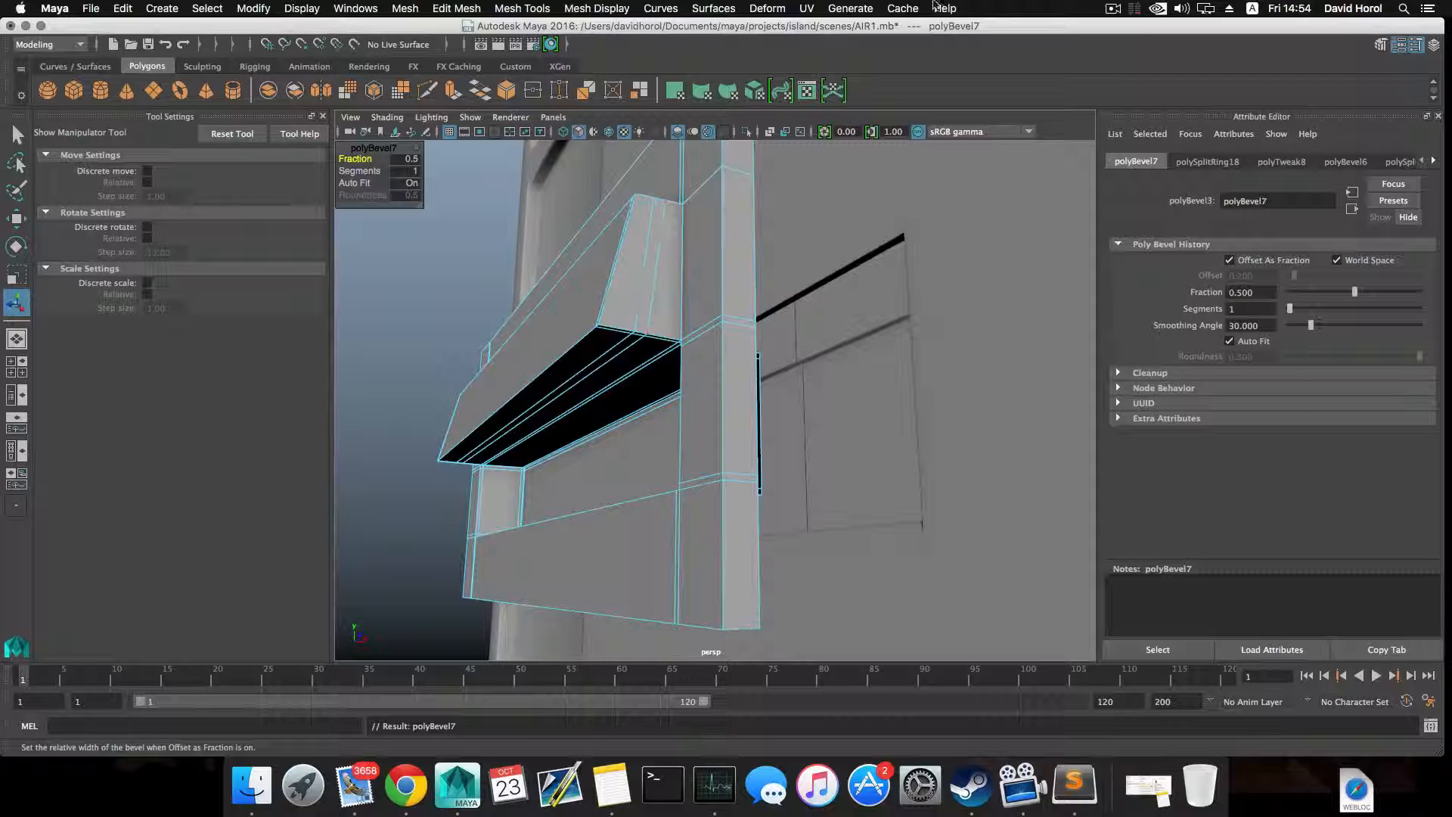
{"action": "left_click", "coordinate": [1100, 11]}
{"action": "left_click", "coordinate": [1129, 59]}
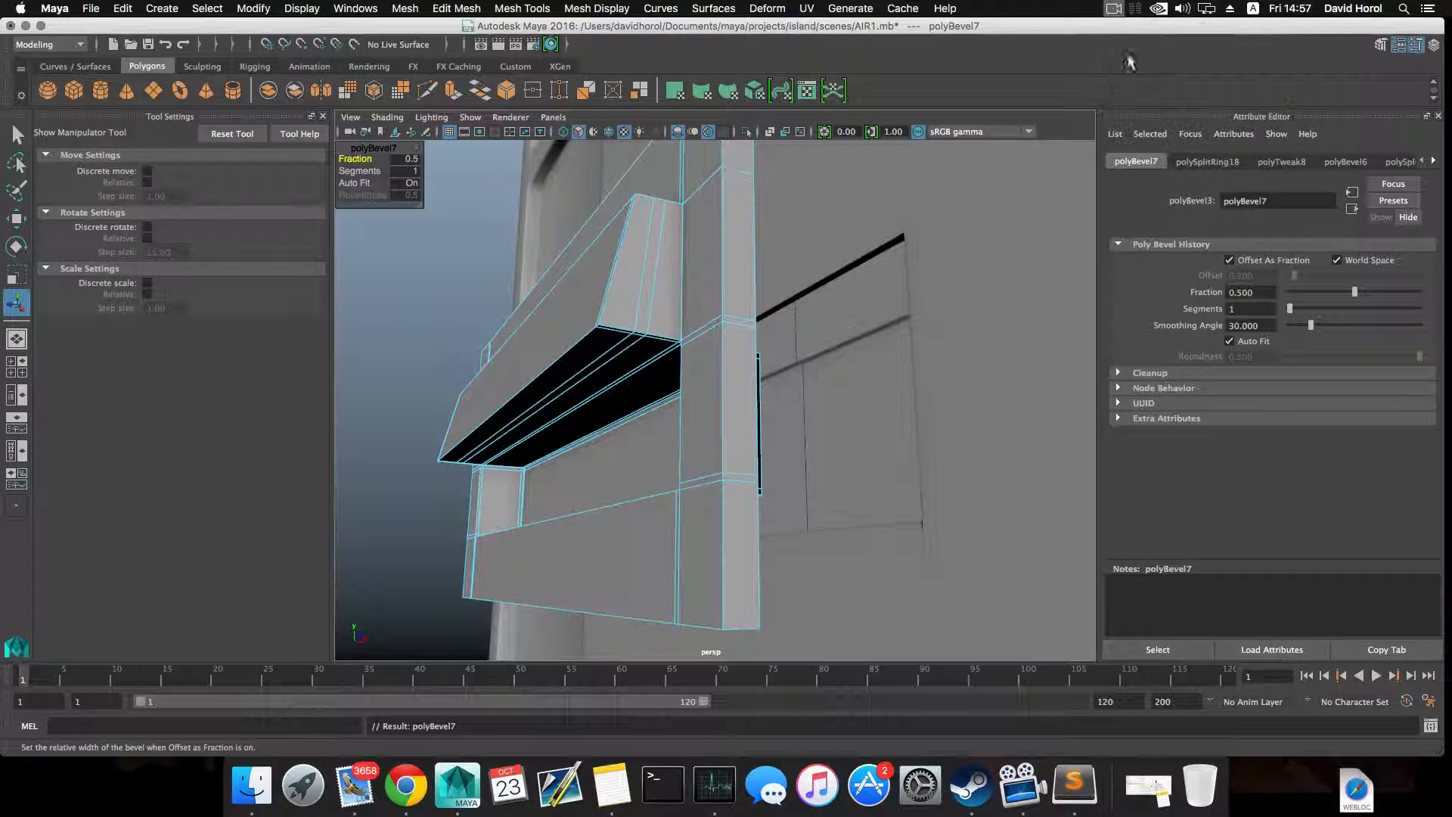
- Move the raised block's rear loop toward the plate and flatten it along the block's depth with a scale of 0
{"action": "mouse_move", "coordinate": [643, 344]}
{"action": "left_mouse_down", "text": "alt"}
{"action": "mouse_move", "coordinate": [696, 328]}
{"action": "mouse_move", "coordinate": [642, 334]}
{"action": "left_mouse_up", "text": "alt"}
{"action": "scroll", "coordinate": [717, 335], "scroll_direction": "up", "scroll_amount": 3}
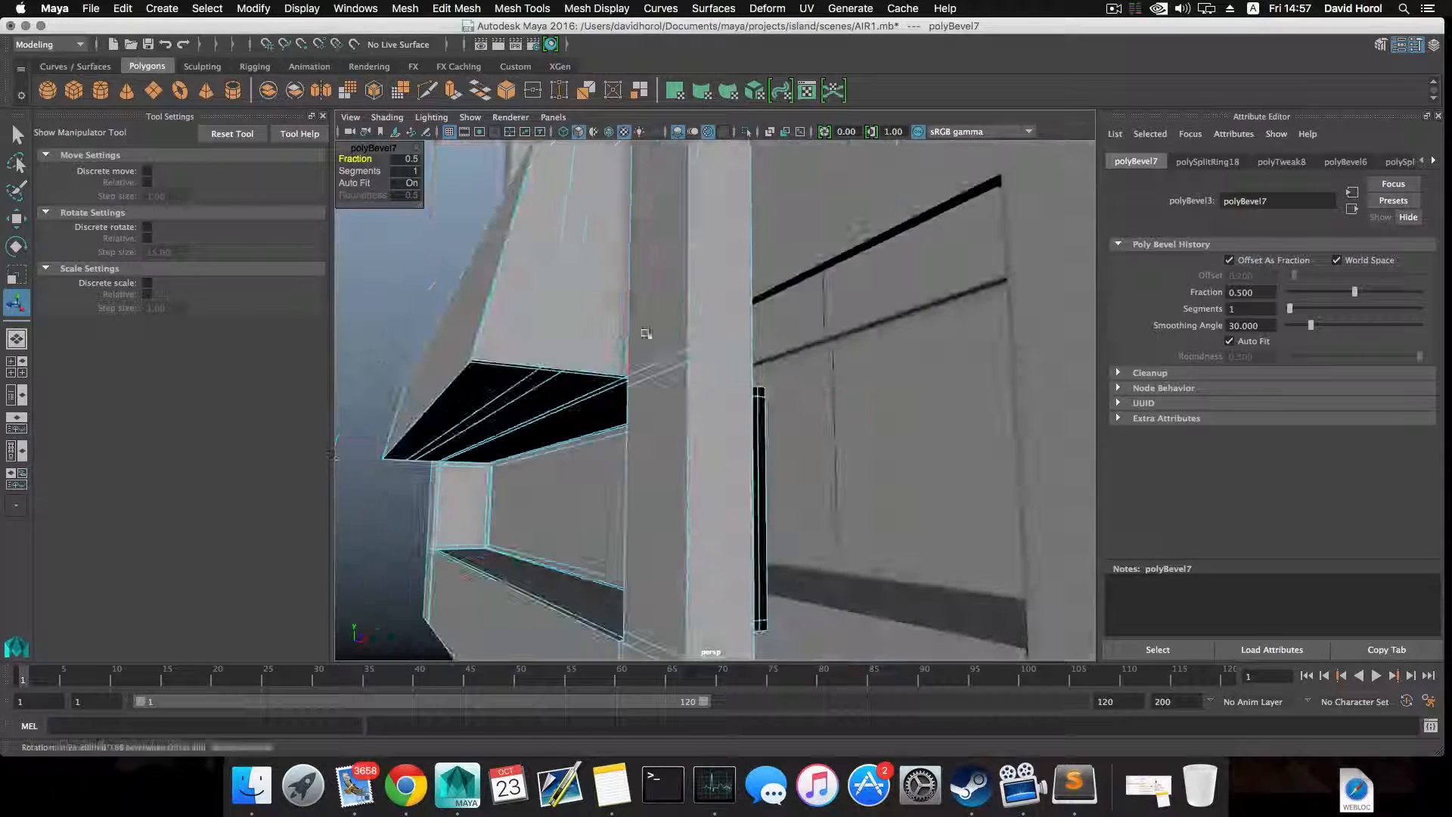
{"action": "right_click", "coordinate": [568, 270]}
{"action": "right_click_drag", "start_coordinate": [574, 231], "coordinate": [574, 231]}
{"action": "left_click", "coordinate": [582, 242]}
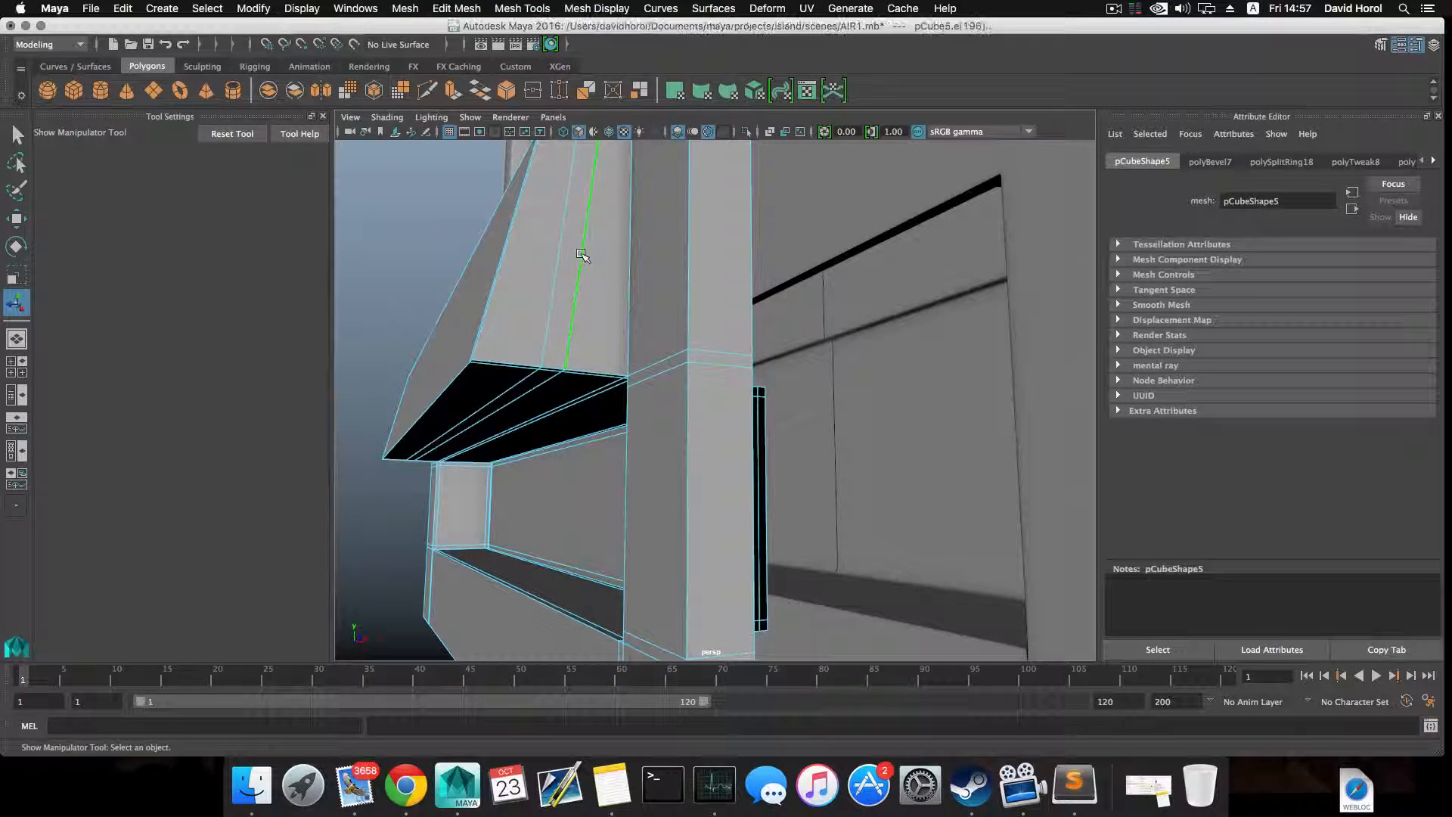
{"action": "left_click_drag", "start_coordinate": [582, 242], "coordinate": [632, 334], "text": "alt"}
{"action": "key", "text": "w"}
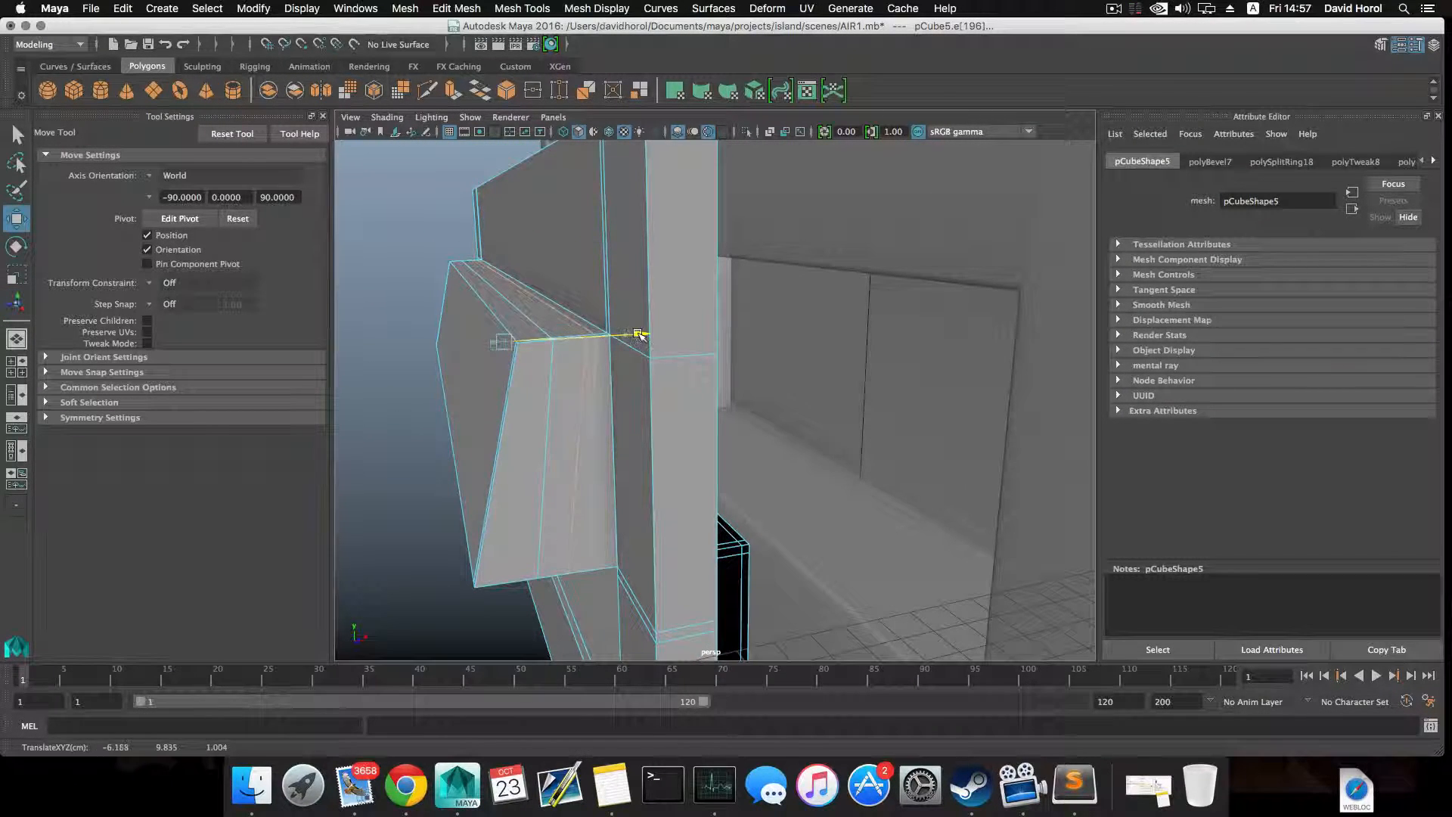
{"action": "key", "text": "r"}
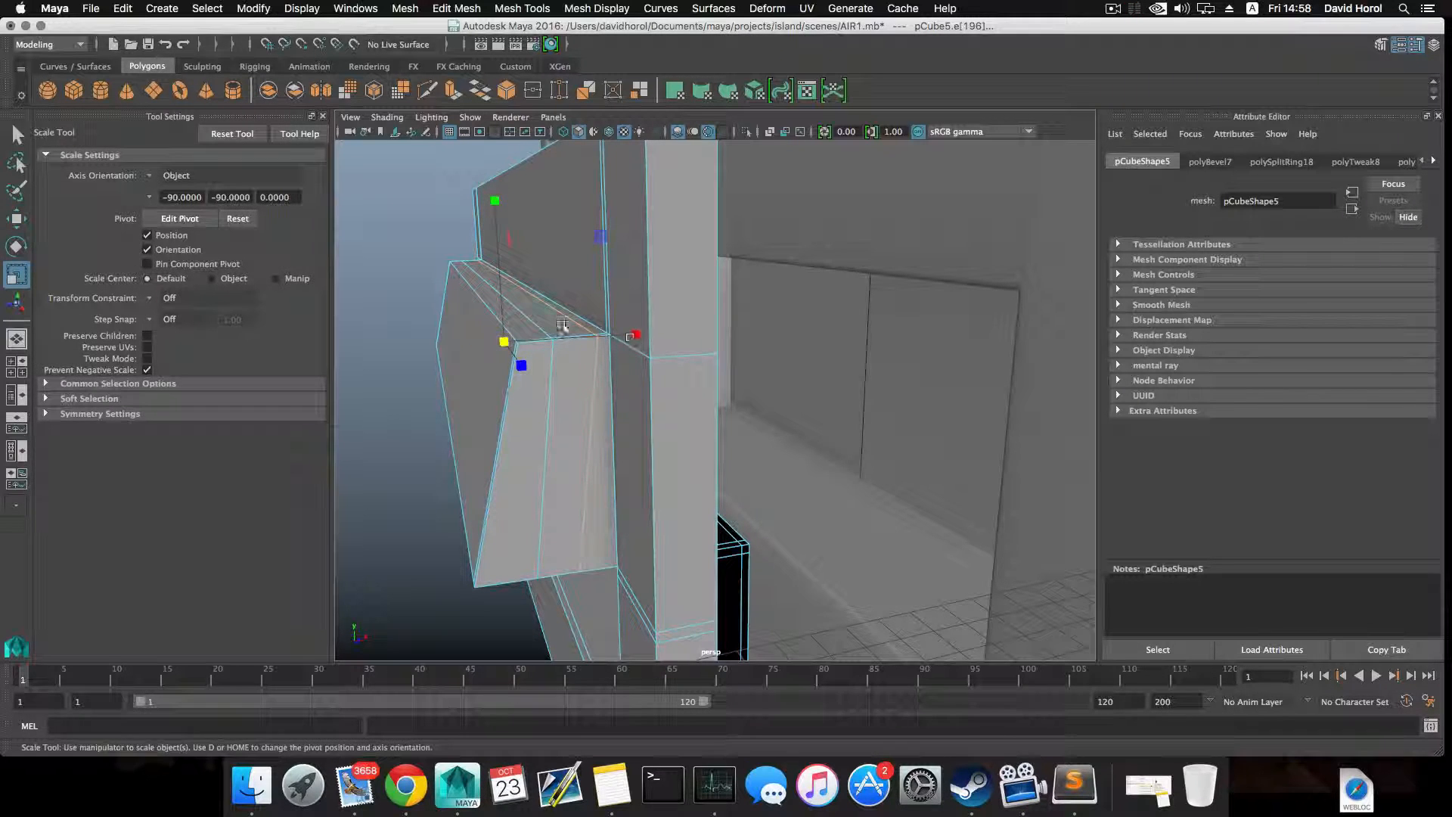
{"action": "left_click_drag", "start_coordinate": [627, 333], "coordinate": [619, 335]}
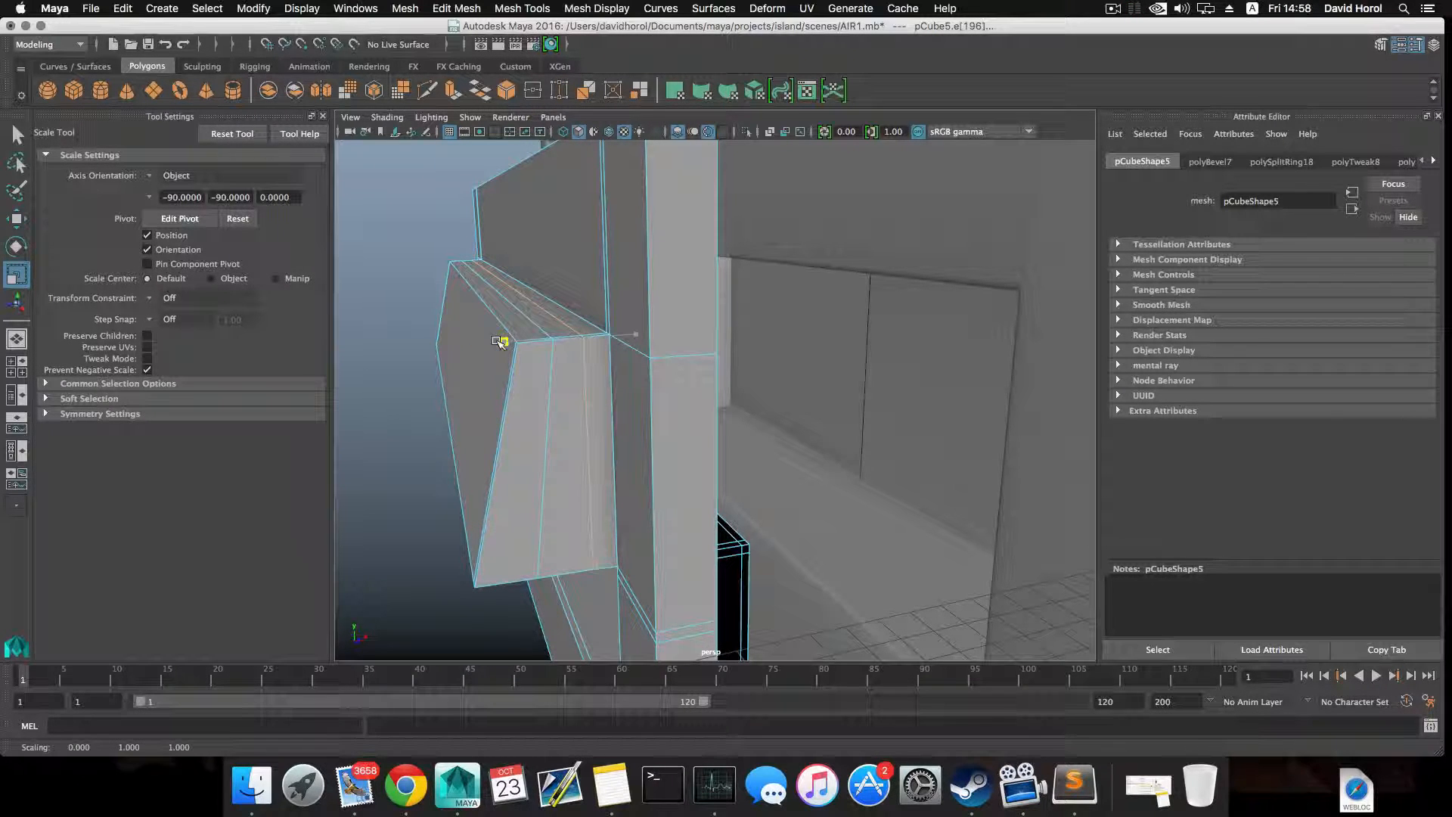
- Position the rear loop tight against the plate and move the front loop close to the block's tilted face
{"action": "key", "text": "w"}
{"action": "left_click_drag", "start_coordinate": [618, 336], "coordinate": [624, 336]}
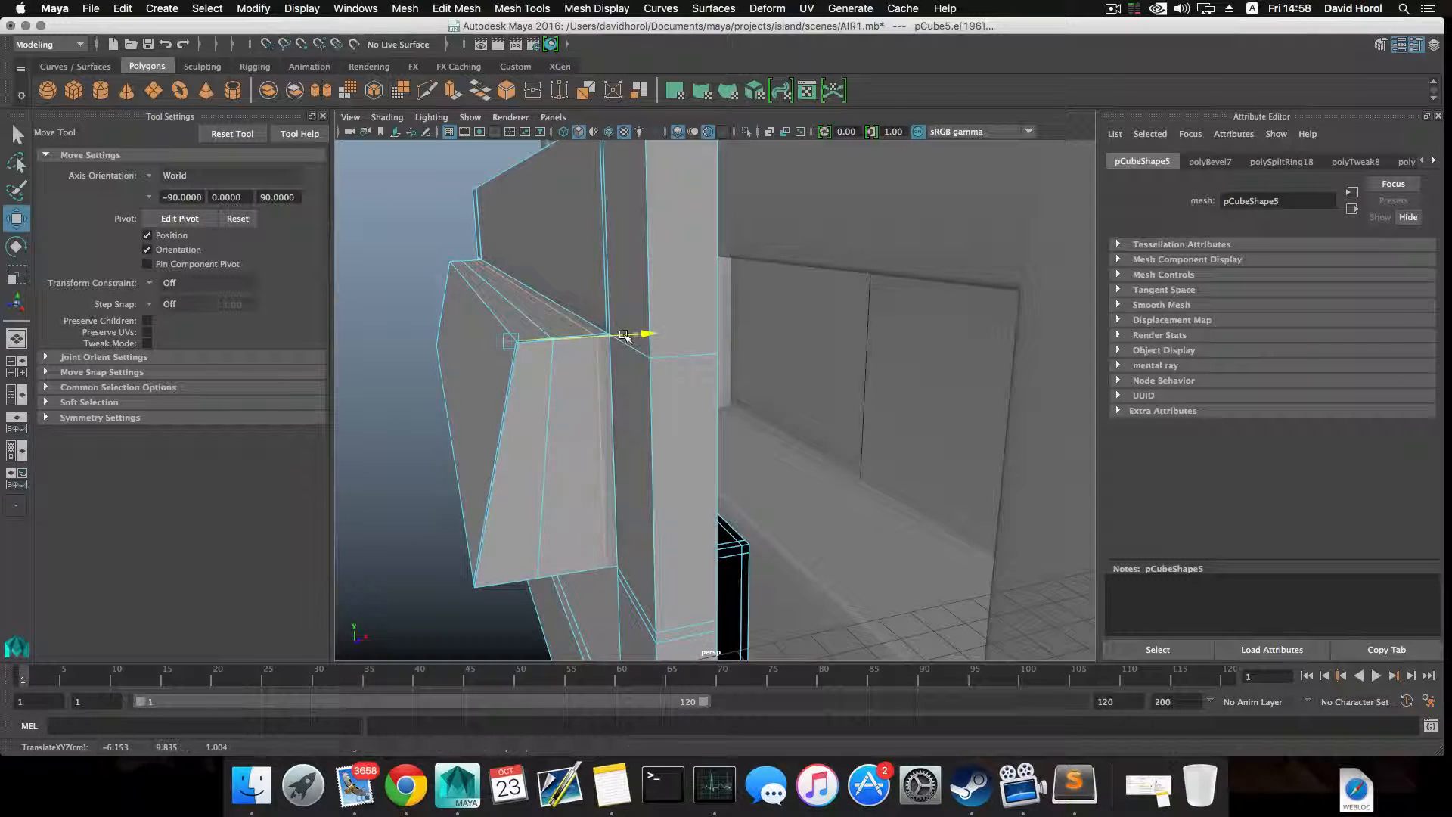
{"action": "left_click", "coordinate": [551, 372]}
{"action": "left_click_drag", "start_coordinate": [616, 336], "coordinate": [615, 338]}
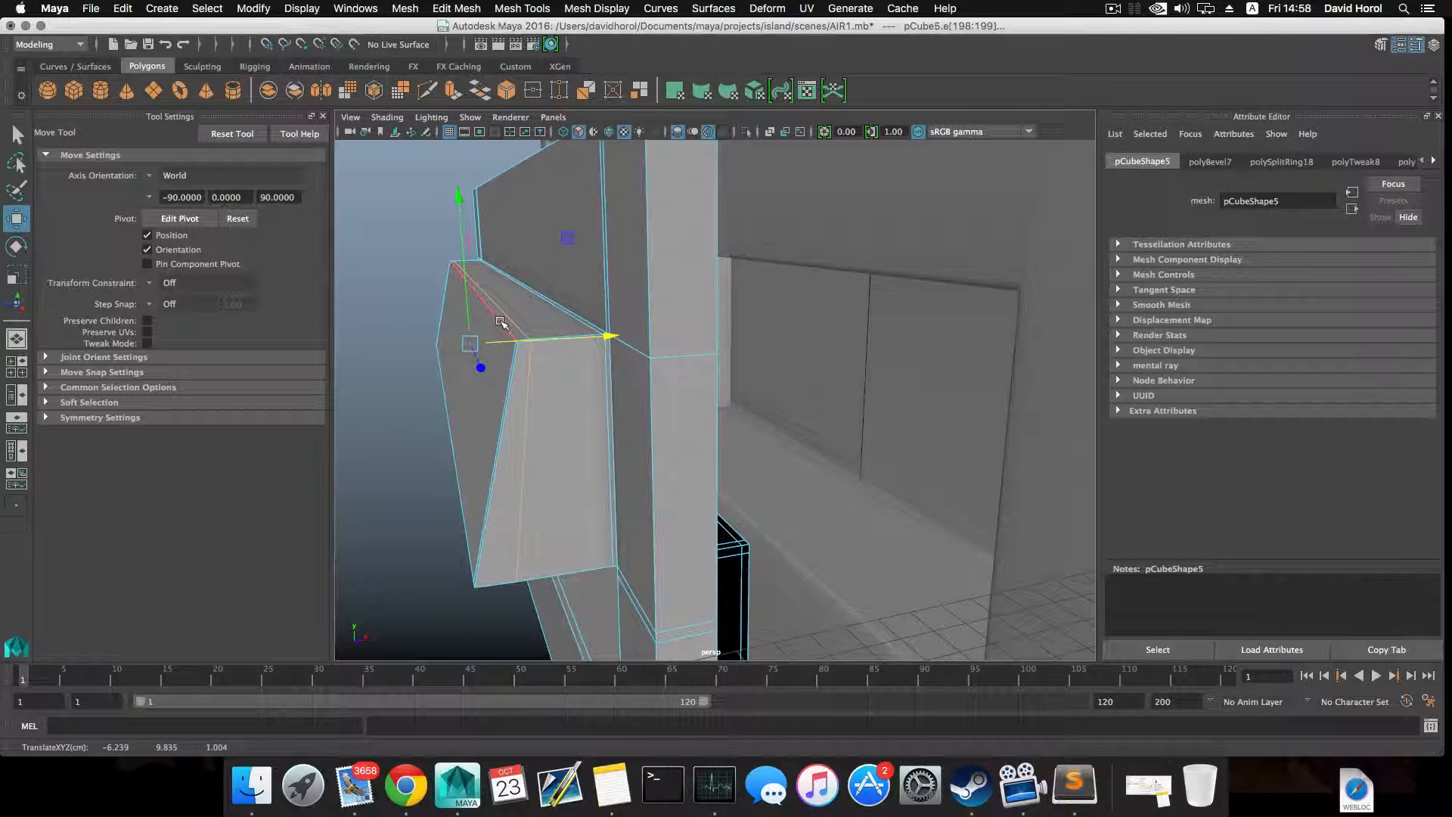
- Try to move only the underside edge of the raised block's front loop along the block's depth
{"action": "left_click_drag", "start_coordinate": [500, 321], "coordinate": [603, 335], "text": "alt"}
{"action": "left_click_drag", "start_coordinate": [575, 431], "coordinate": [564, 356], "text": "alt"}
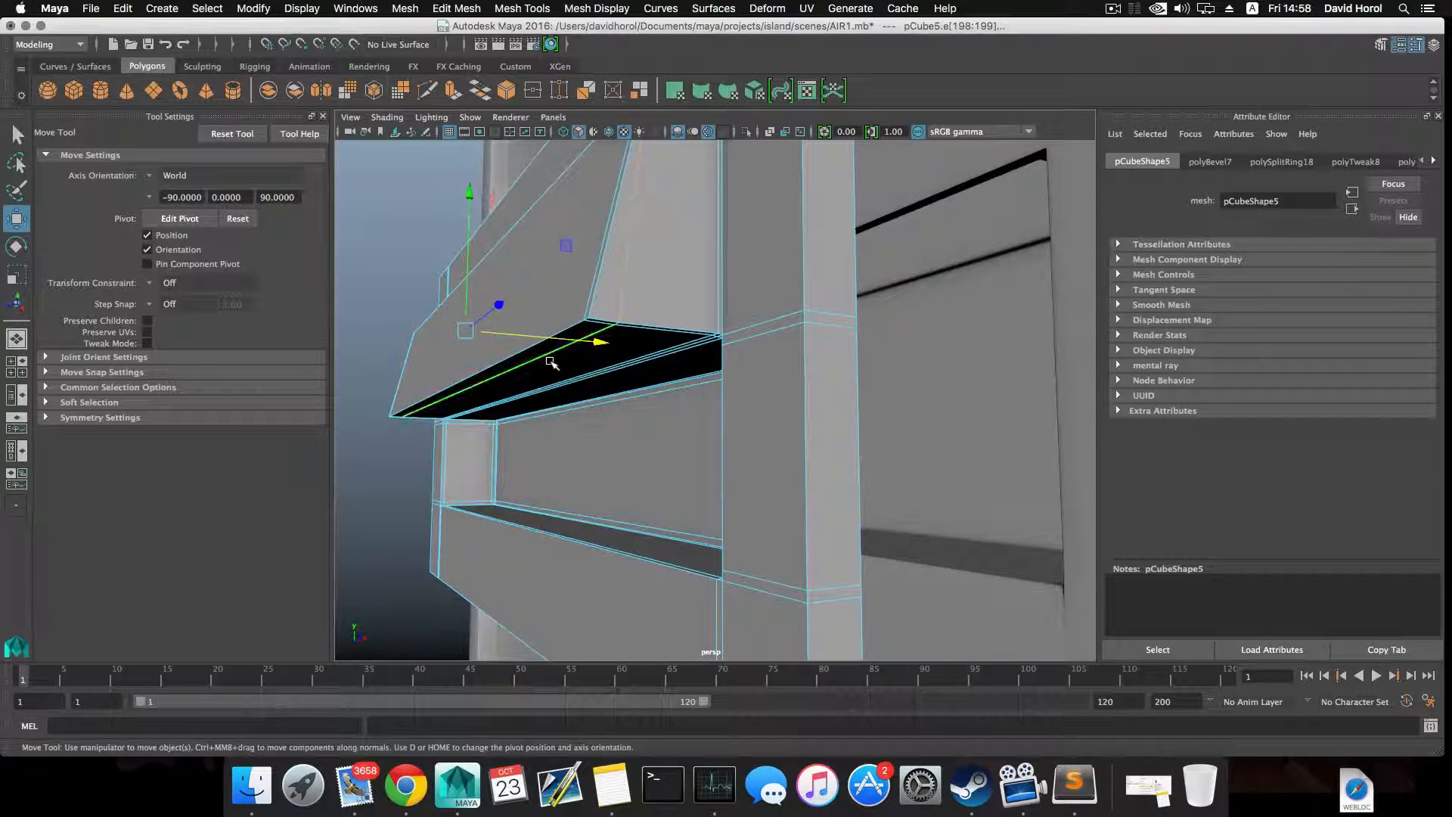
{"action": "right_click_drag", "start_coordinate": [550, 361], "coordinate": [550, 360]}
{"action": "left_click", "coordinate": [546, 357]}
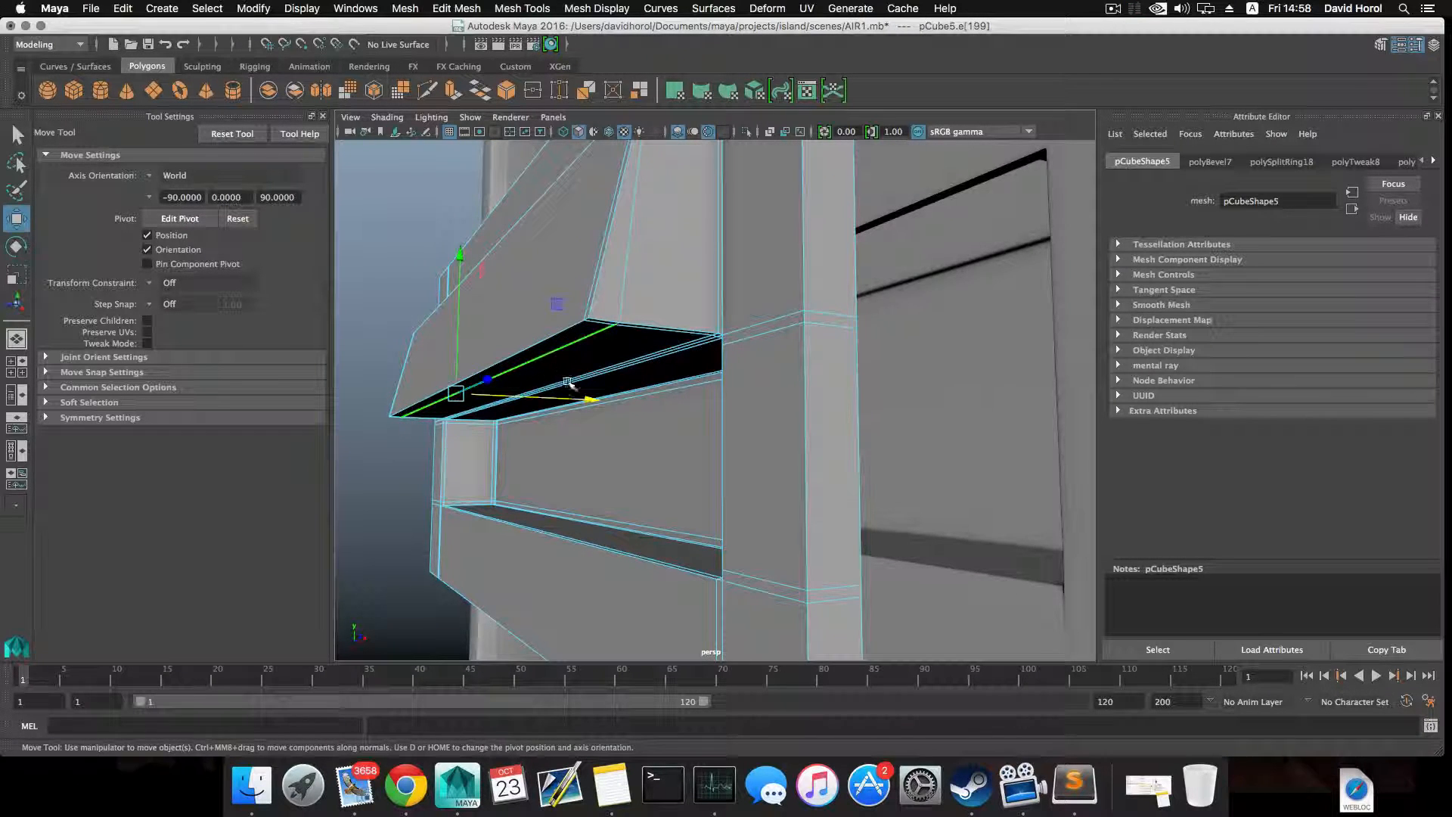
{"action": "scroll", "coordinate": [570, 384], "scroll_direction": "up", "scroll_amount": 4}
{"action": "left_click_drag", "start_coordinate": [558, 399], "coordinate": [548, 396]}
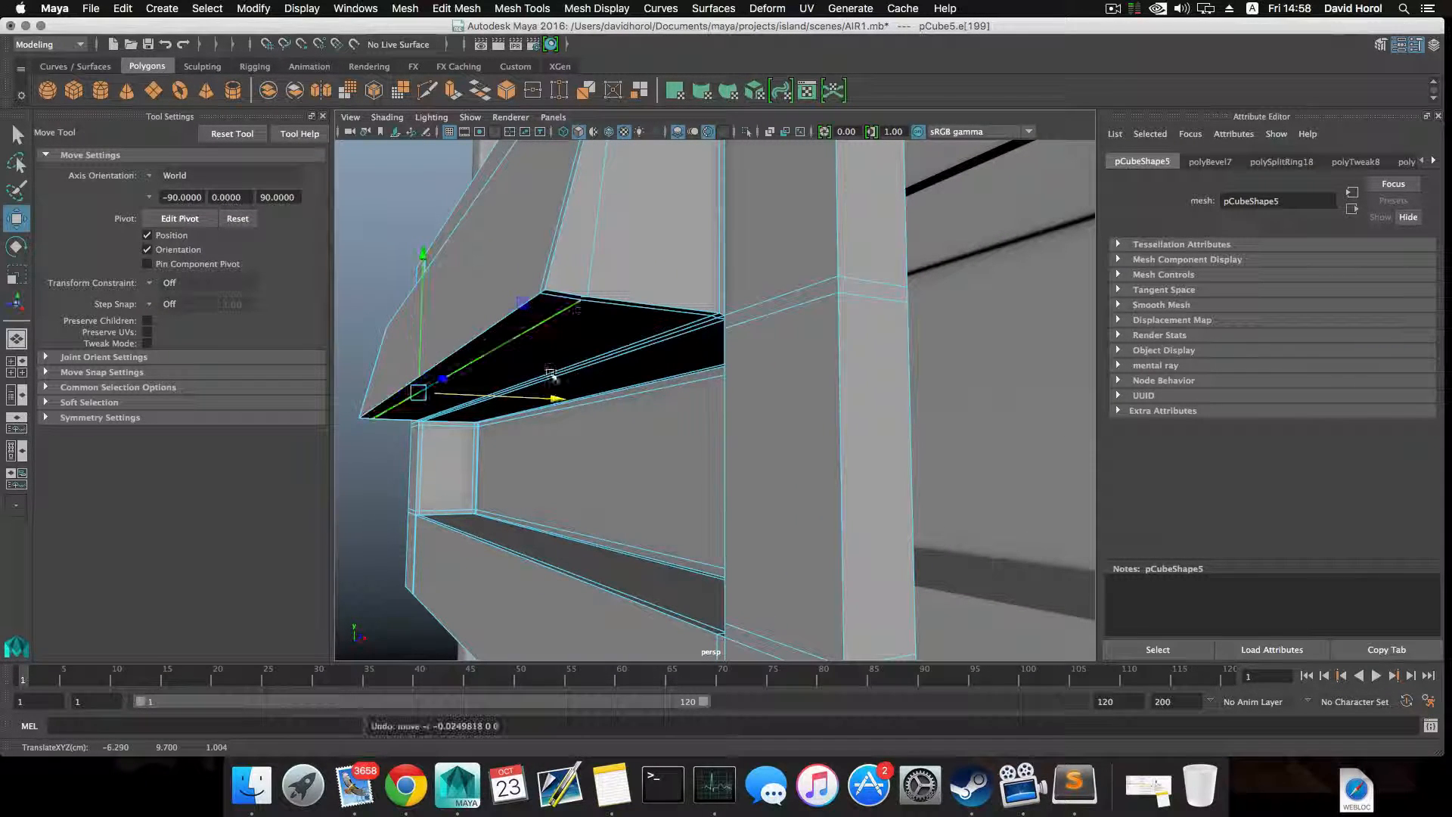
- Extend the selection to the front loop's adjacent edge and examine the raised block's underside from its opposite end
{"action": "left_click", "coordinate": [584, 299], "text": "shift"}
{"action": "left_click_drag", "start_coordinate": [583, 299], "coordinate": [652, 355], "text": "alt"}
{"action": "middle_click_drag", "start_coordinate": [652, 356], "coordinate": [1032, 435], "text": "alt"}
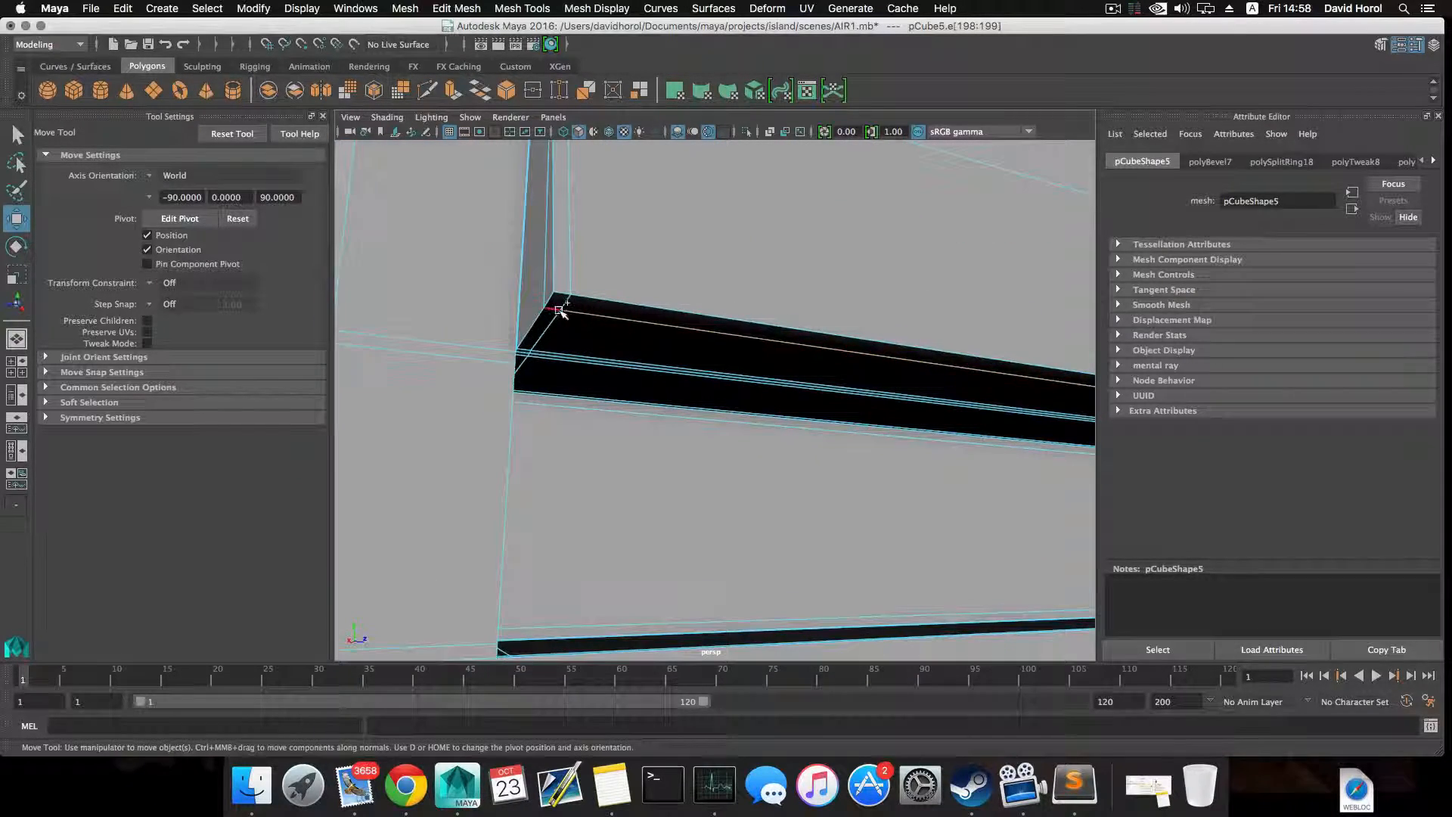
{"action": "right_click_drag", "start_coordinate": [745, 384], "coordinate": [597, 384], "text": "alt"}
{"action": "left_click_drag", "start_coordinate": [598, 384], "coordinate": [650, 386], "text": "alt"}
{"action": "middle_click_drag", "start_coordinate": [650, 385], "coordinate": [559, 387], "text": "alt"}
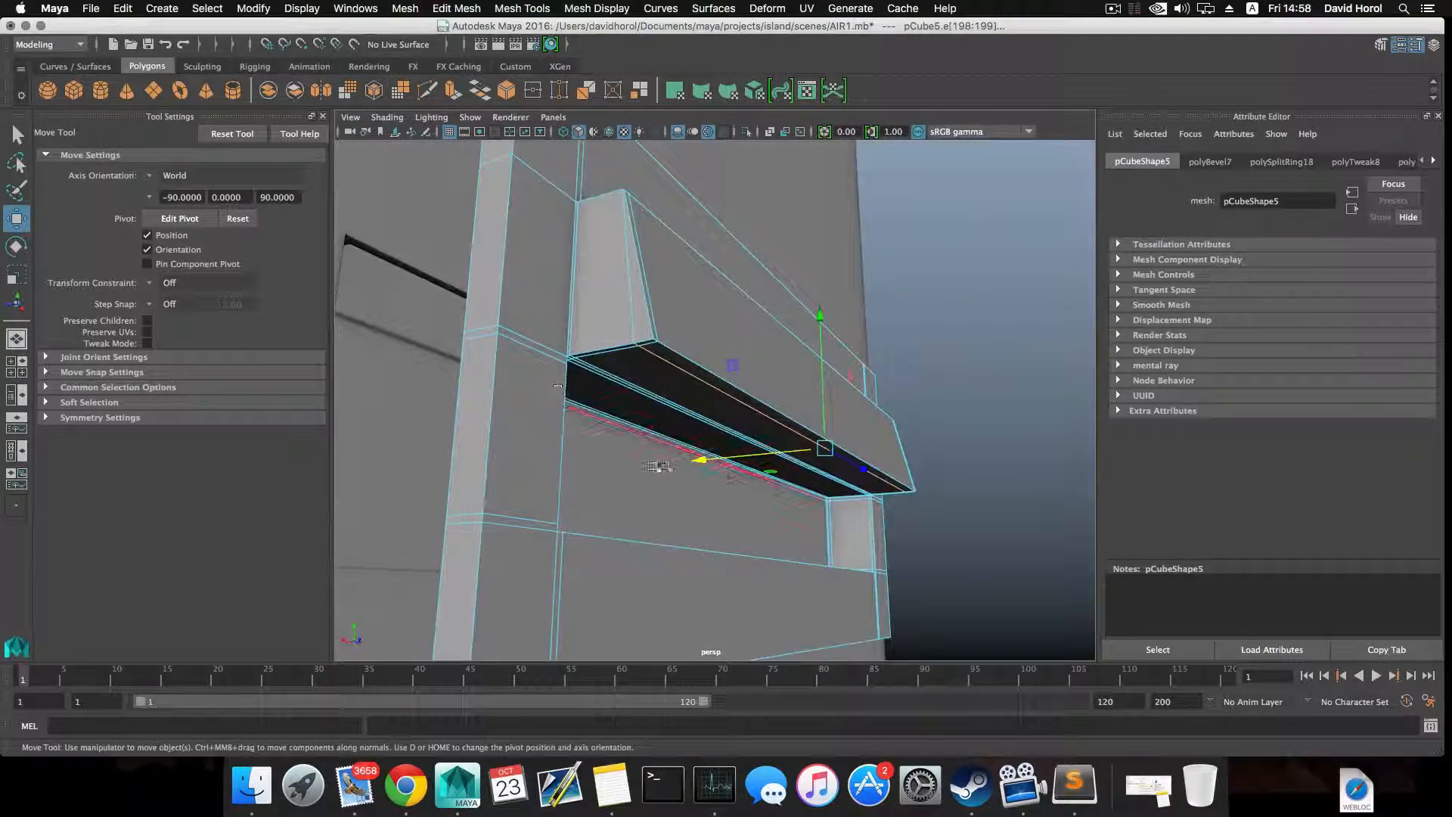
- Nudge the front loop's selected underside edges along the block's depth, closer to the raised block's tilted face
{"action": "left_click_drag", "start_coordinate": [704, 459], "coordinate": [713, 461]}
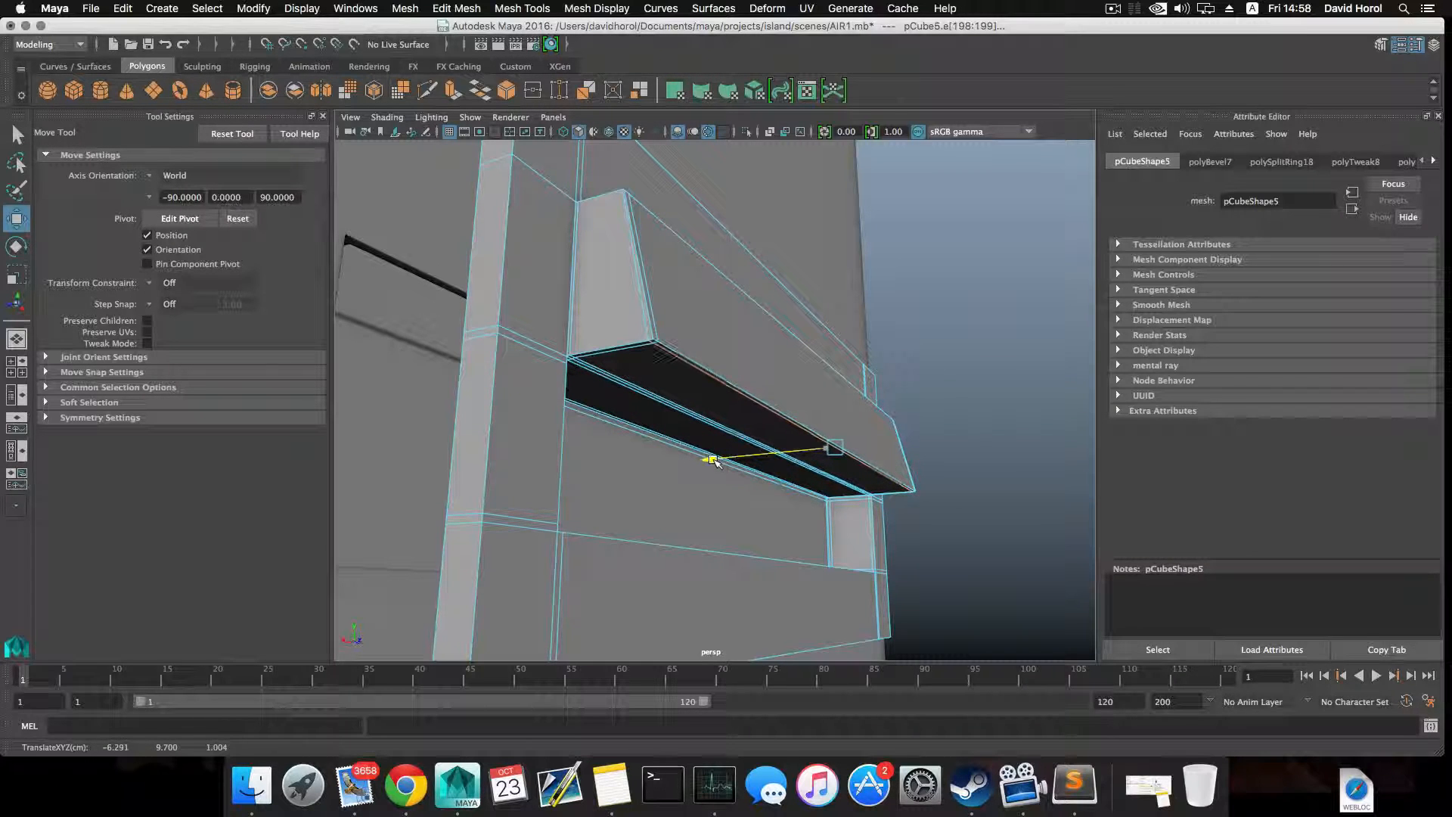
{"action": "middle_click_drag", "start_coordinate": [685, 417], "coordinate": [647, 456], "text": "alt"}
{"action": "left_click_drag", "start_coordinate": [649, 456], "coordinate": [706, 461], "text": "alt"}
{"action": "right_click_drag", "start_coordinate": [707, 460], "coordinate": [747, 431], "text": "alt"}
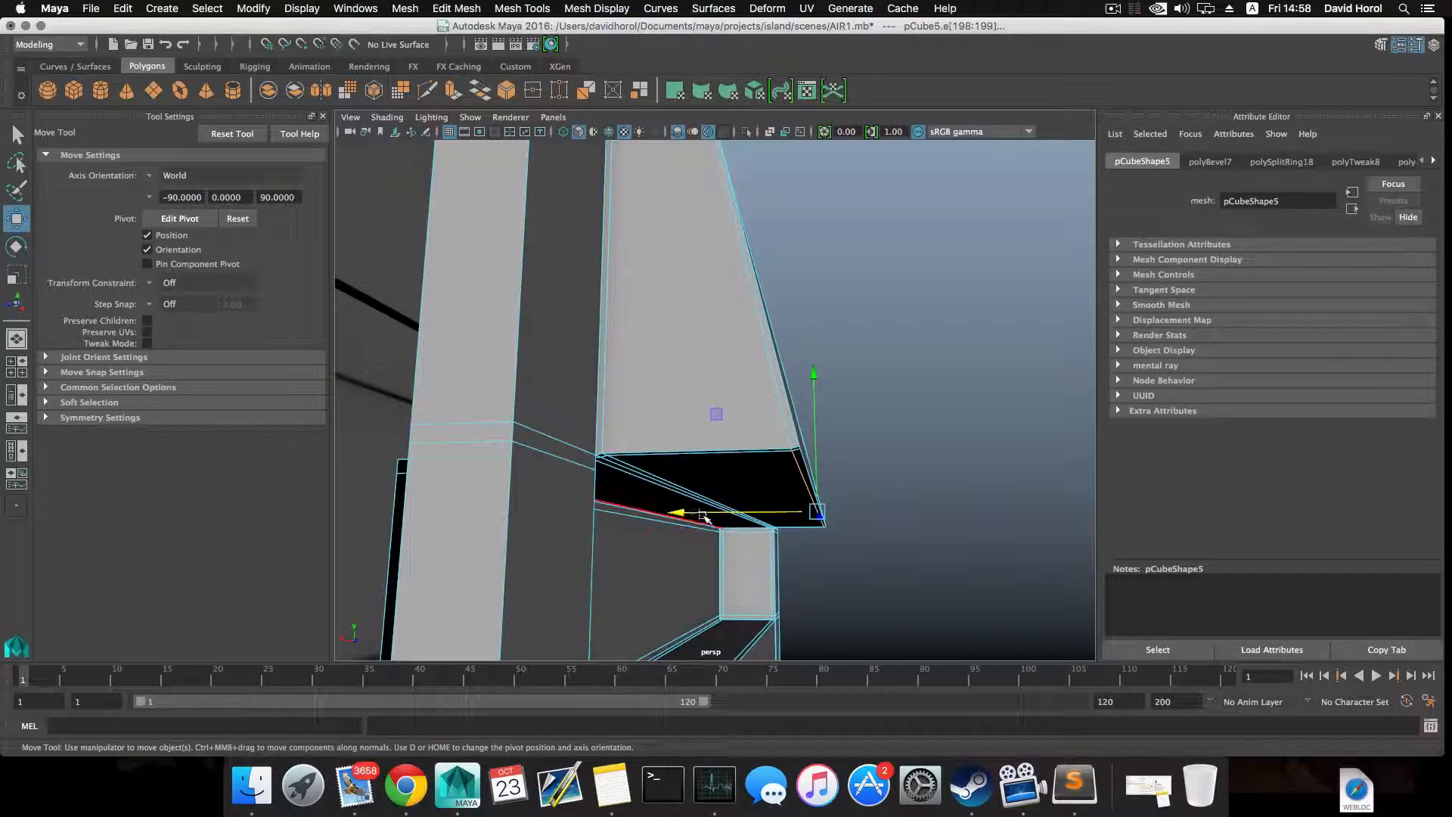
{"action": "left_click_drag", "start_coordinate": [685, 514], "coordinate": [686, 514]}
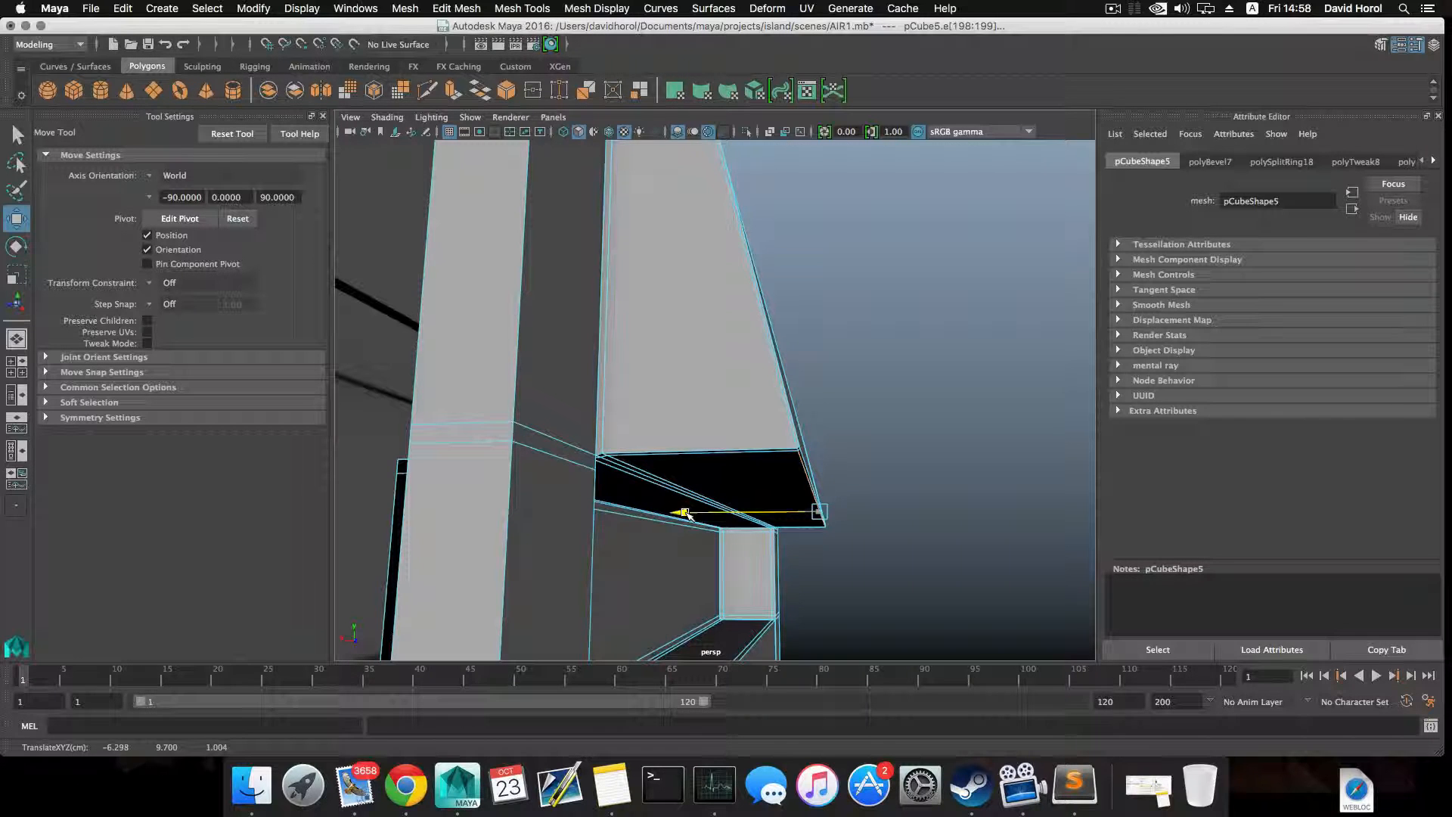
{"action": "left_click_drag", "start_coordinate": [690, 514], "coordinate": [690, 514]}
{"action": "left_click_drag", "start_coordinate": [702, 484], "coordinate": [541, 478], "text": "alt"}
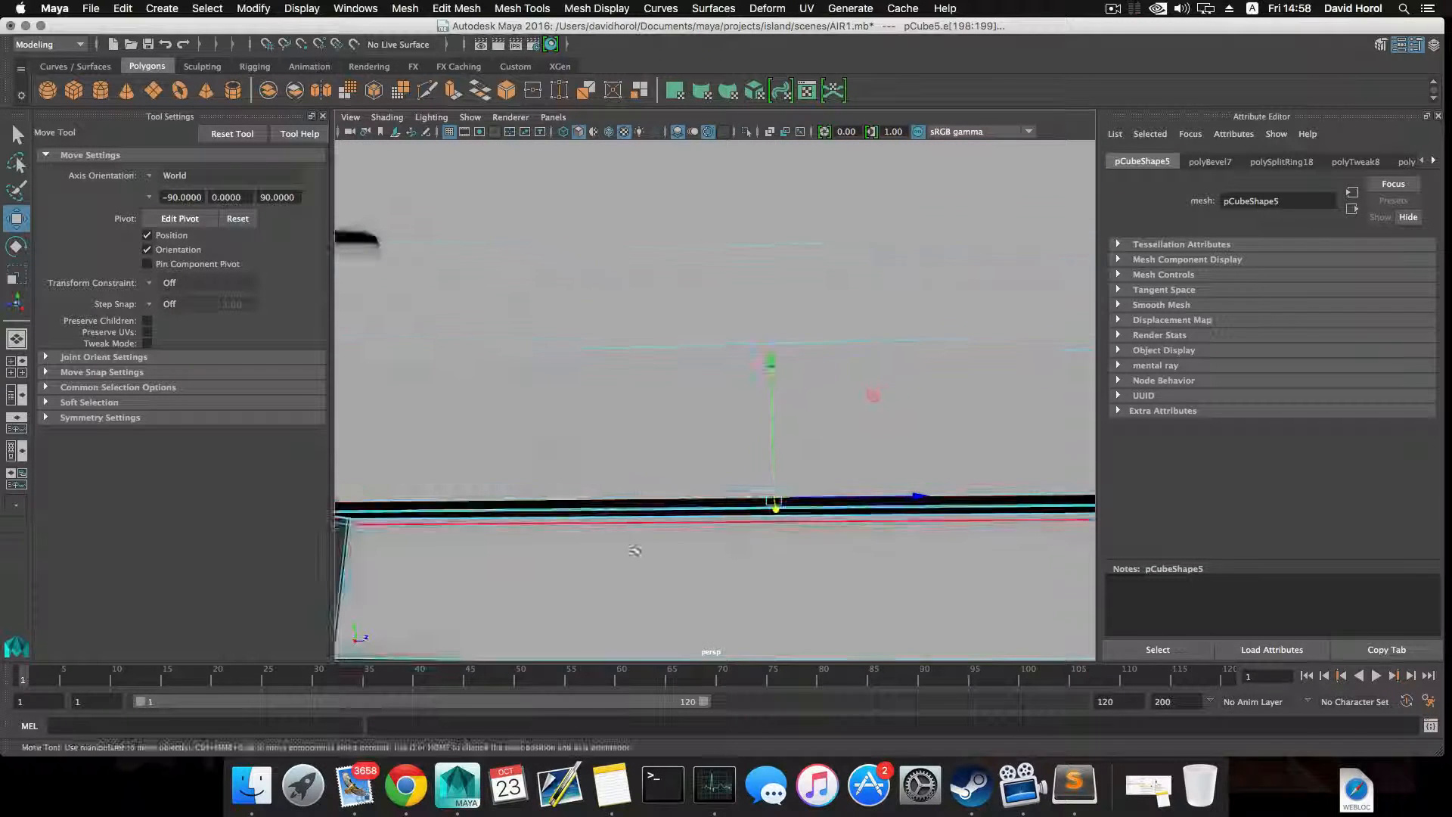
- Return to object selection, preview the plate smoothed, and display the unit's louvred vent panel smoothed
{"action": "key", "text": "F8"}
{"action": "key", "text": "f"}
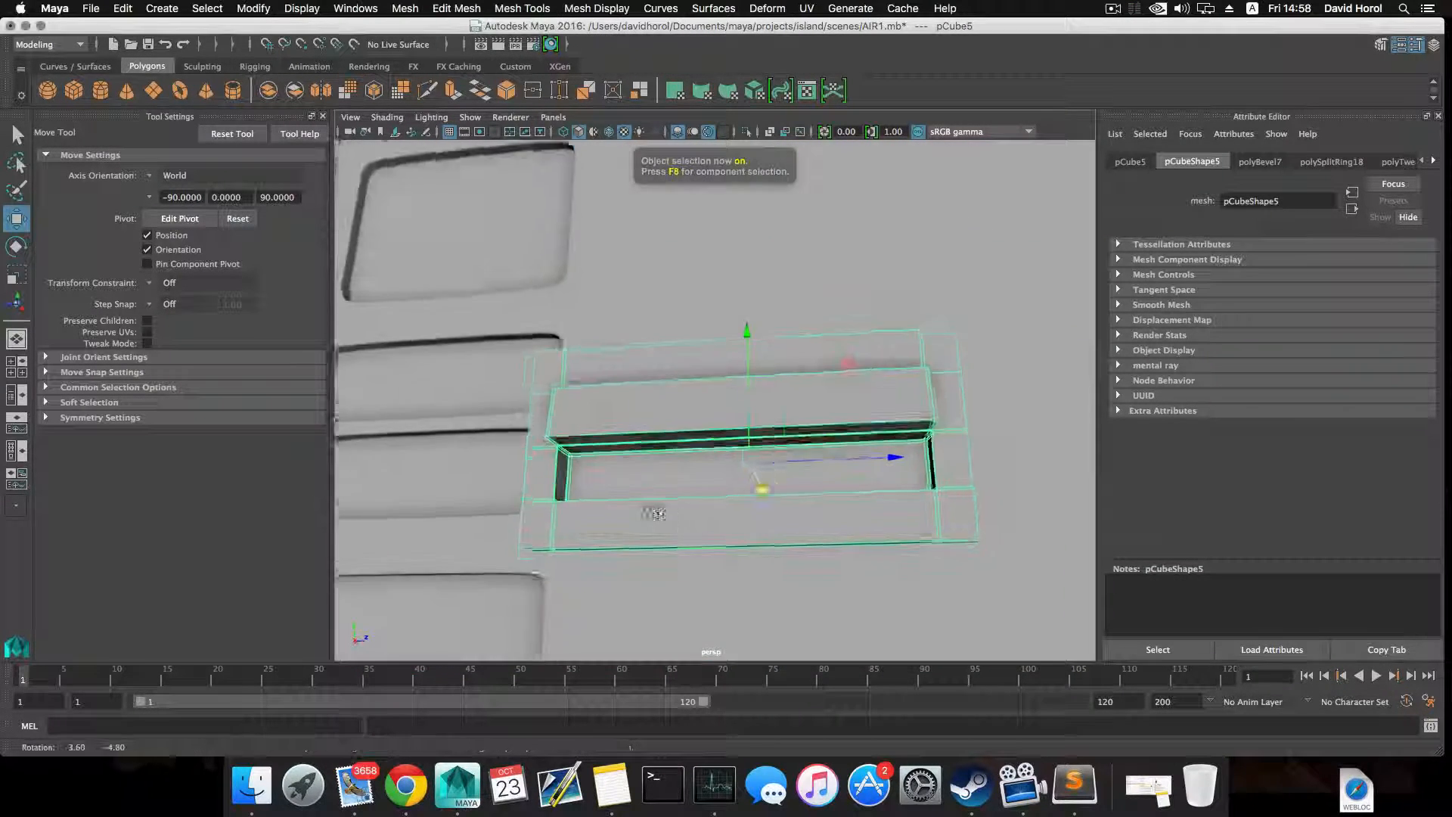
{"action": "left_click_drag", "start_coordinate": [639, 552], "coordinate": [683, 454], "text": "alt"}
{"action": "scroll", "coordinate": [702, 492], "scroll_direction": "up", "scroll_amount": 5}
{"action": "left_click_drag", "start_coordinate": [619, 414], "coordinate": [681, 491], "text": "alt"}
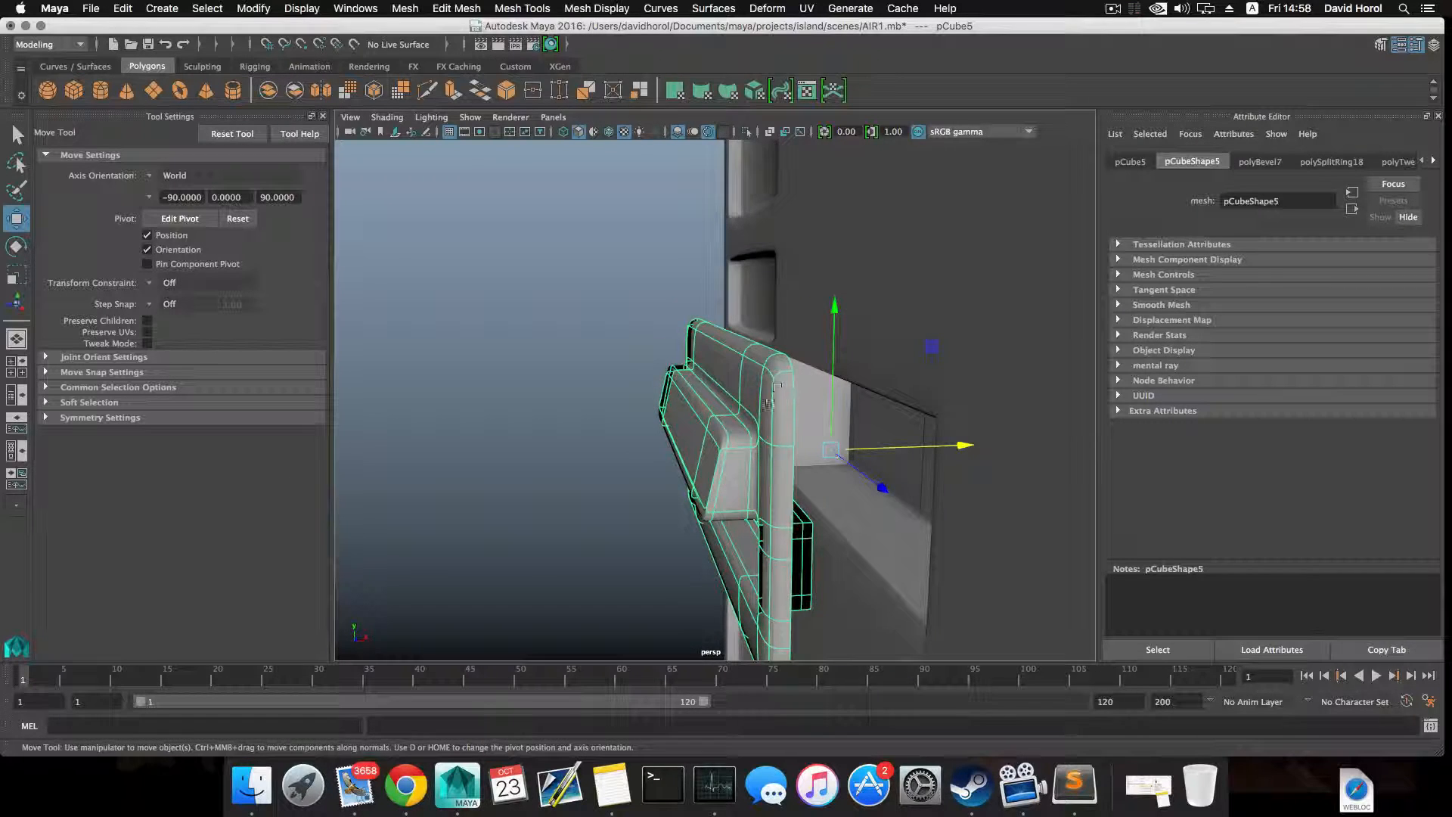
{"action": "left_click_drag", "start_coordinate": [767, 403], "coordinate": [689, 476], "text": "alt"}
{"action": "scroll", "coordinate": [862, 341], "scroll_direction": "up", "scroll_amount": 6}
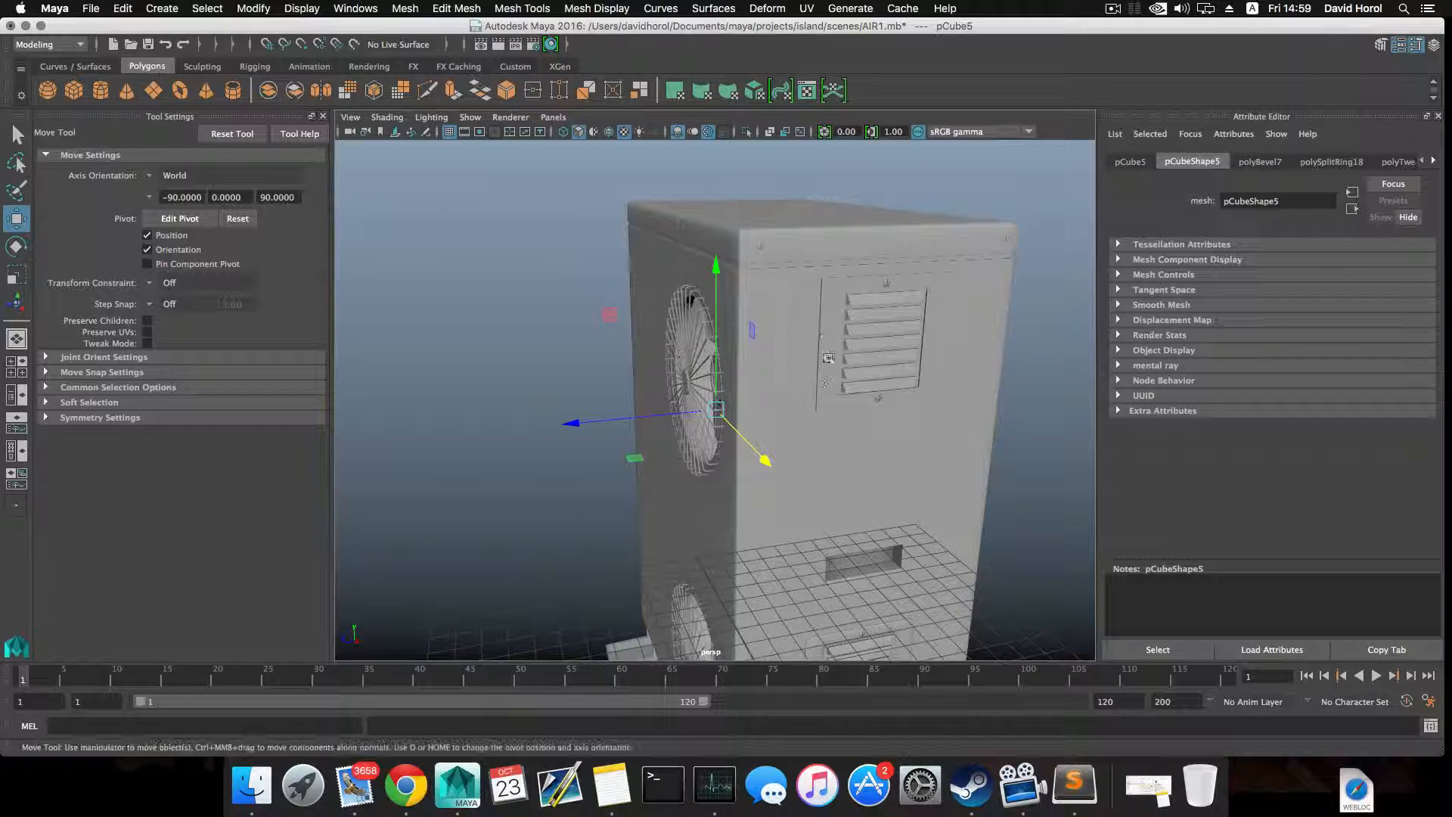
{"action": "left_click", "coordinate": [837, 353]}
{"action": "key", "text": "3"}
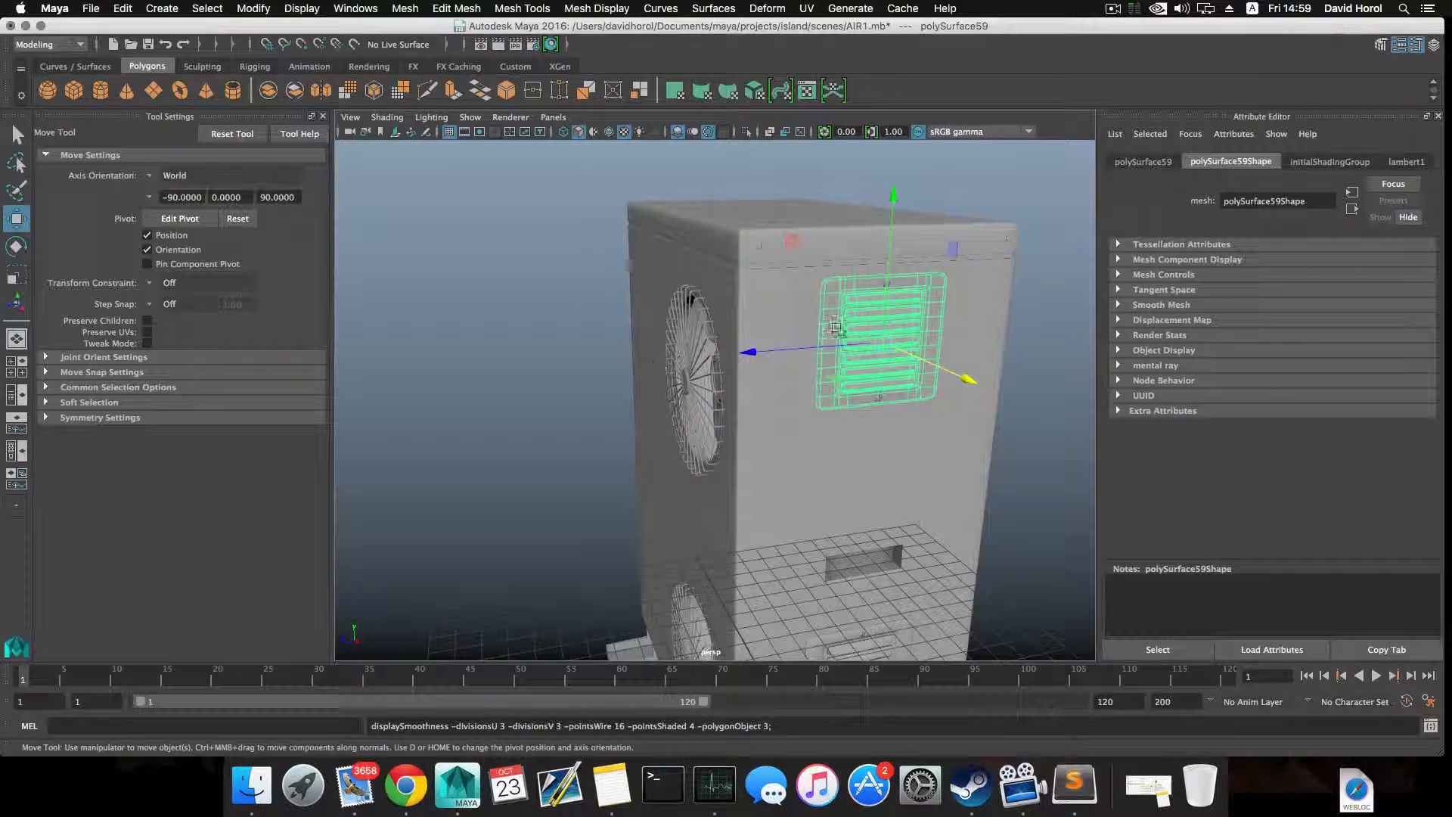
- Move the plate along X toward the air conditioner's body so that it sits against the side wall
{"action": "scroll", "coordinate": [869, 310], "scroll_direction": "up", "scroll_amount": 5}
{"action": "left_click_drag", "start_coordinate": [939, 266], "coordinate": [739, 375], "text": "alt"}
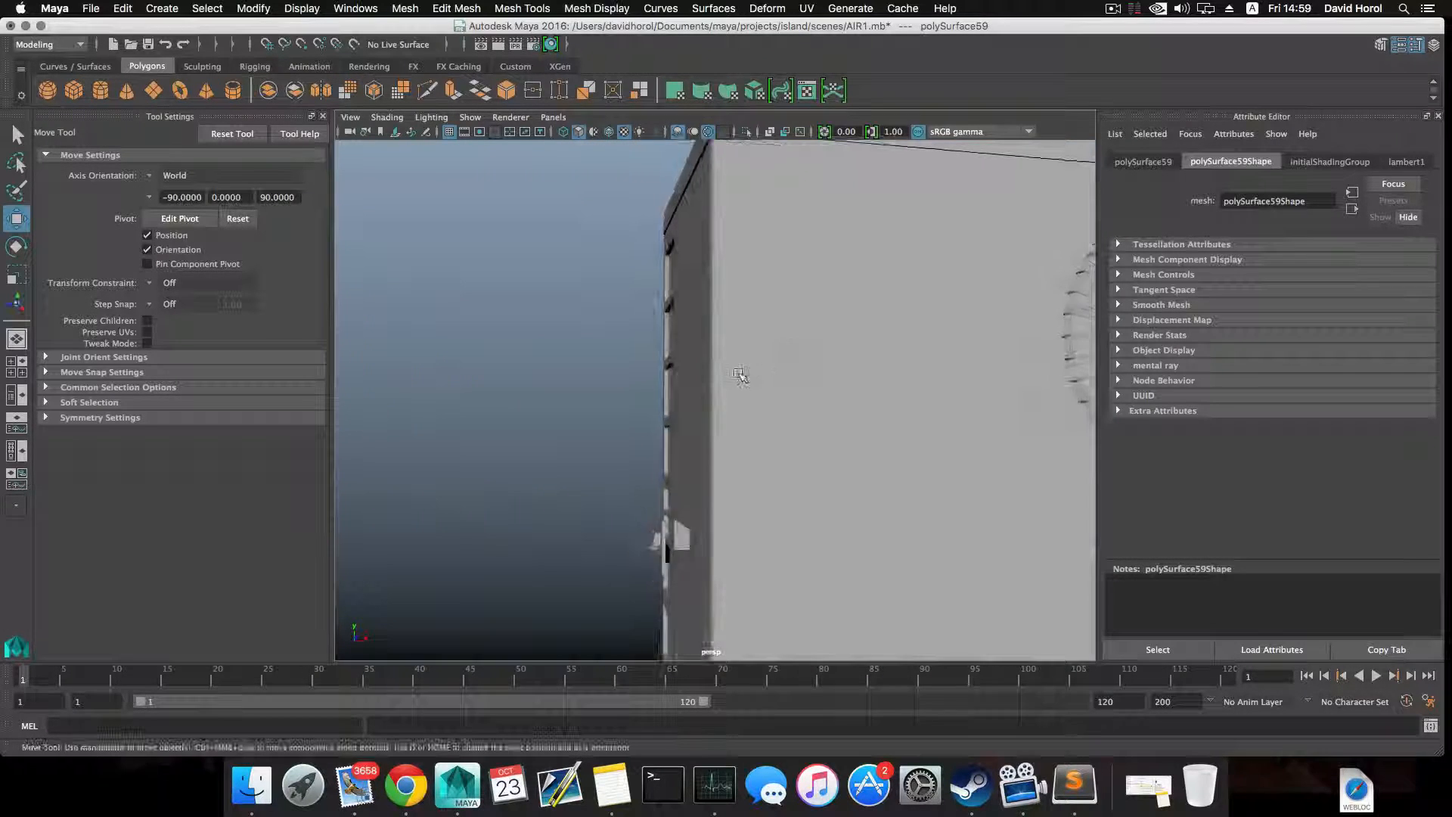
{"action": "middle_click_drag", "start_coordinate": [673, 424], "coordinate": [723, 366], "text": "alt"}
{"action": "right_click_drag", "start_coordinate": [723, 366], "coordinate": [787, 412], "text": "alt"}
{"action": "middle_click_drag", "start_coordinate": [788, 447], "coordinate": [779, 369], "text": "alt"}
{"action": "right_click_drag", "start_coordinate": [773, 355], "coordinate": [806, 363], "text": "alt"}
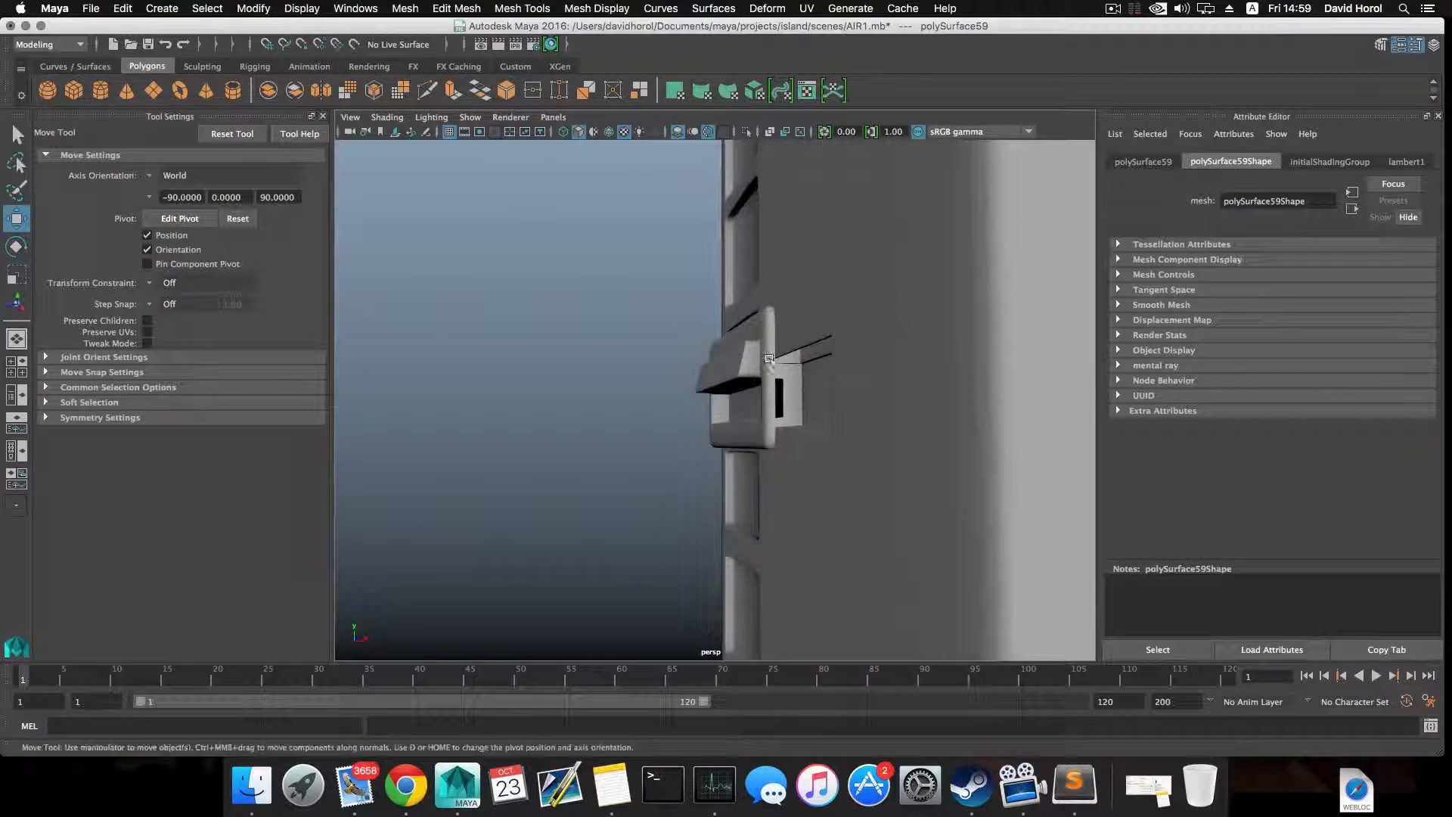
{"action": "left_click", "coordinate": [755, 371]}
{"action": "left_click_drag", "start_coordinate": [772, 363], "coordinate": [807, 459], "text": "alt"}
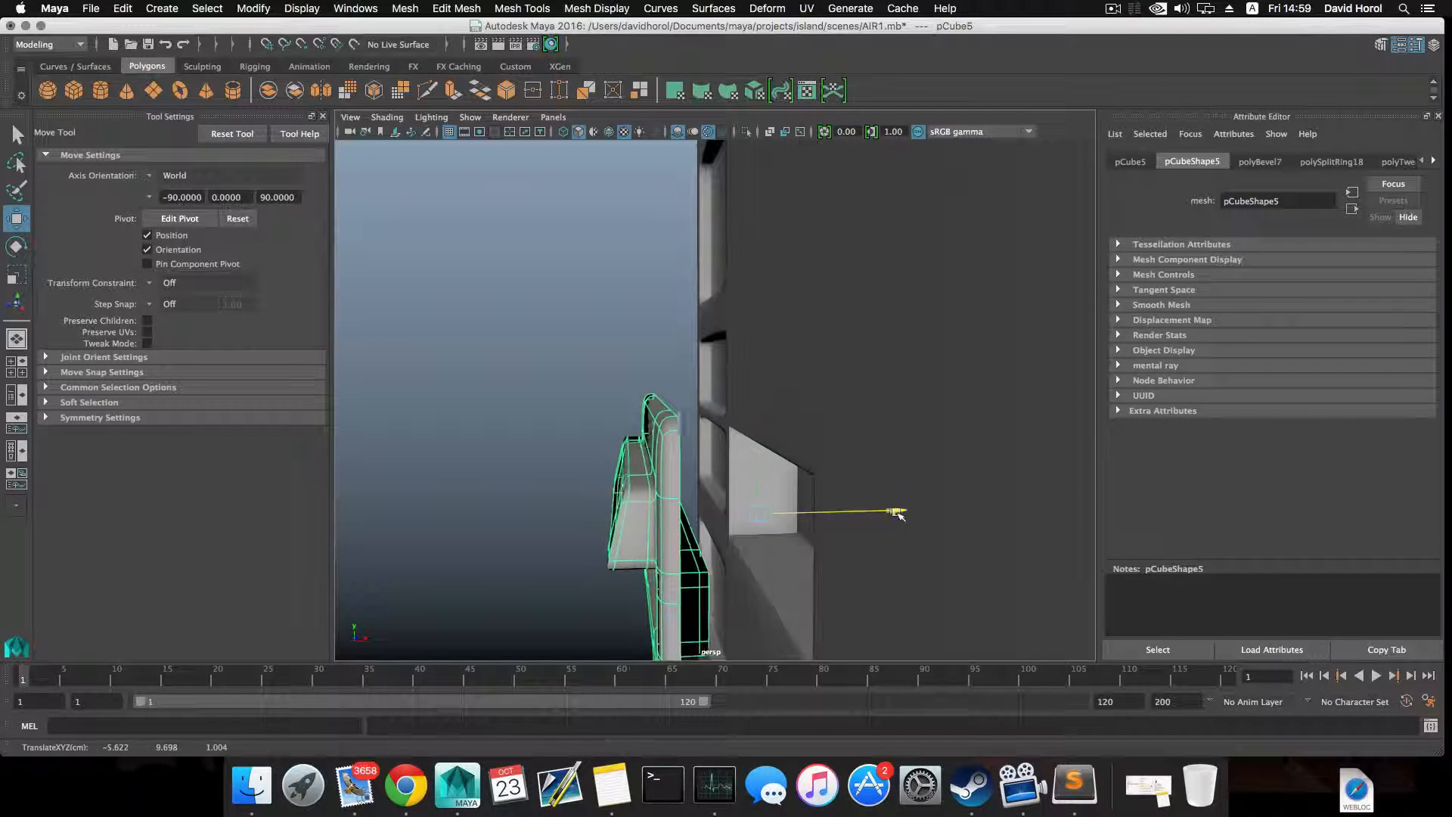
{"action": "left_click_drag", "start_coordinate": [879, 511], "coordinate": [972, 512]}
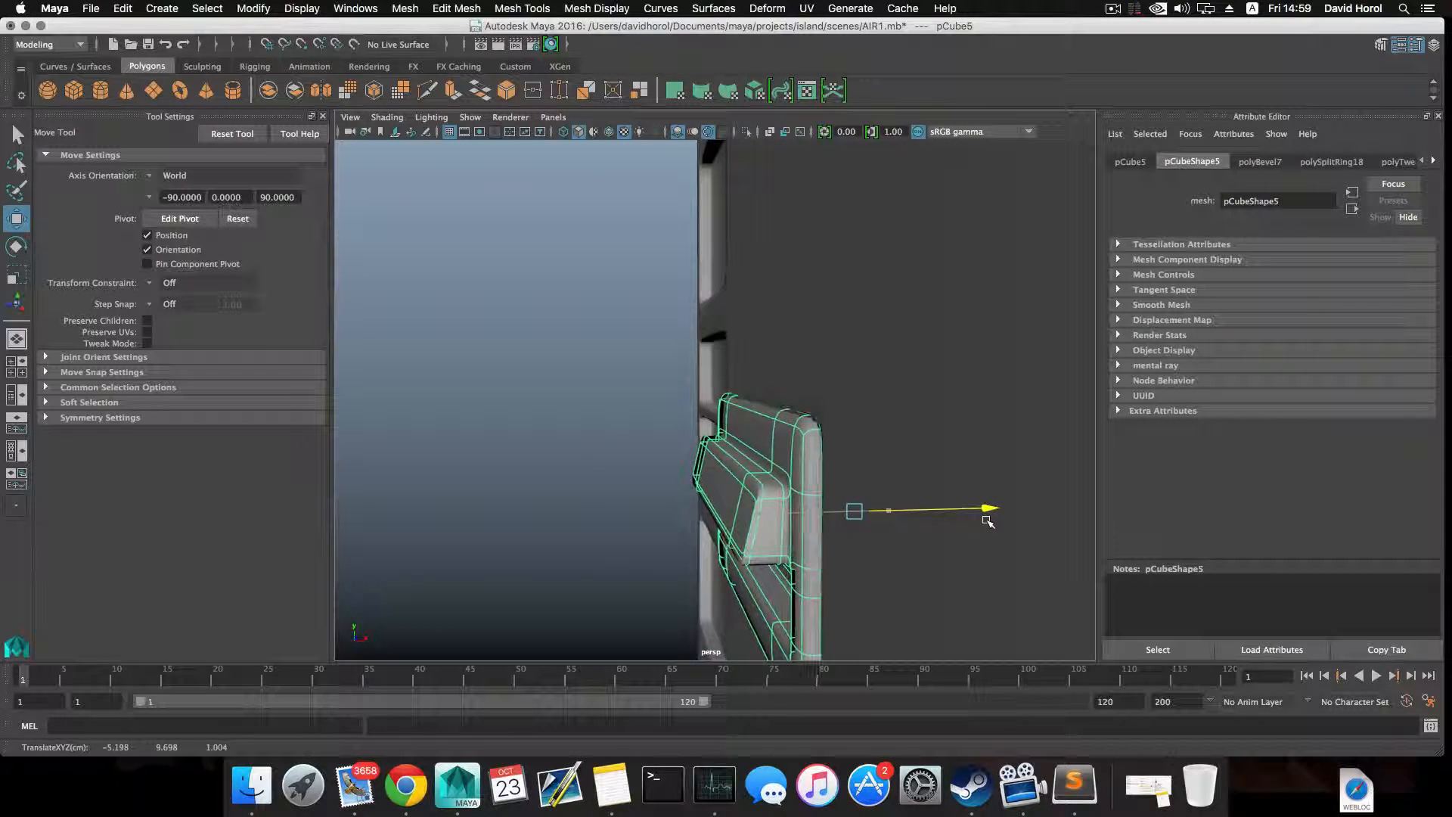
{"action": "right_click_drag", "start_coordinate": [934, 520], "coordinate": [872, 499], "text": "alt"}
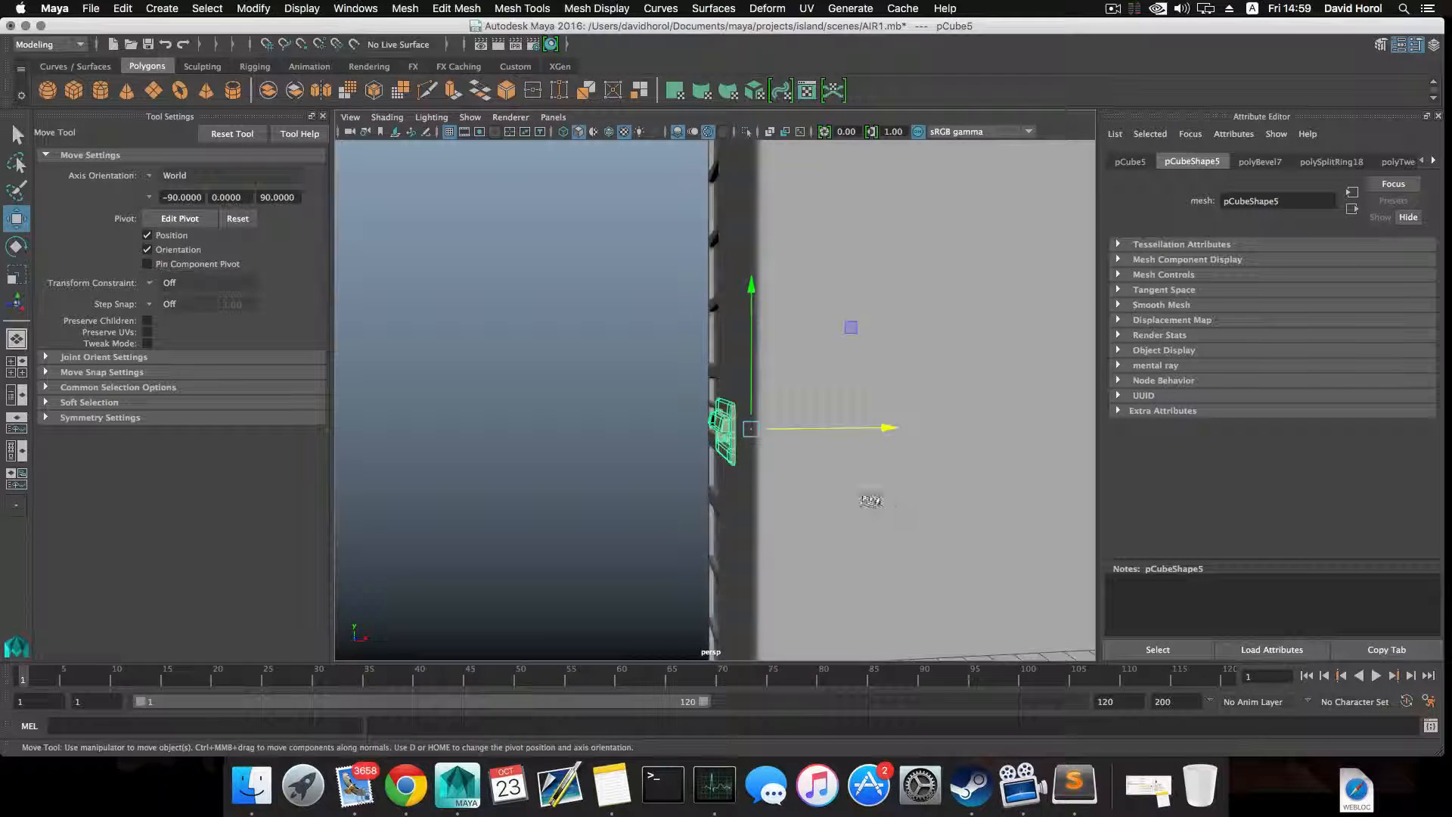
{"action": "left_click_drag", "start_coordinate": [872, 499], "coordinate": [982, 502], "text": "alt"}
{"action": "middle_click_drag", "start_coordinate": [982, 502], "coordinate": [791, 447], "text": "alt"}
{"action": "left_click_drag", "start_coordinate": [791, 447], "coordinate": [900, 442], "text": "alt"}
{"action": "left_click", "coordinate": [896, 429]}
- Display the plate unsmoothed and insert an edge loop just below the raised block's upper edge
{"action": "right_click_drag", "start_coordinate": [743, 412], "coordinate": [900, 424], "text": "alt"}
{"action": "left_click", "coordinate": [791, 387]}
{"action": "key", "text": "1"}
{"action": "middle_click_drag", "start_coordinate": [877, 405], "coordinate": [725, 430], "text": "alt"}
{"action": "right_click_drag", "start_coordinate": [725, 429], "coordinate": [803, 463], "text": "alt"}
{"action": "left_click_drag", "start_coordinate": [733, 414], "coordinate": [726, 421], "text": "alt"}
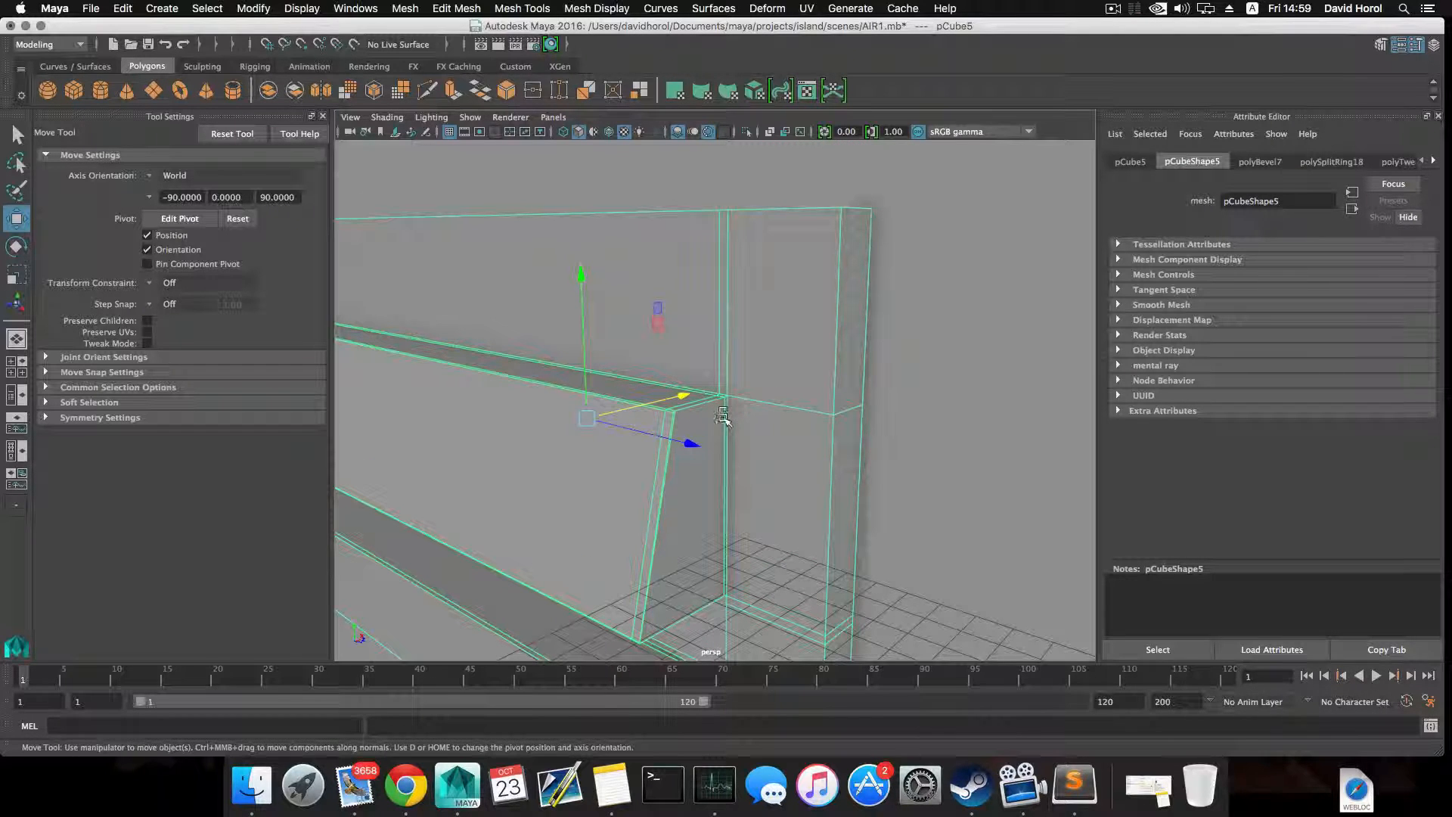
{"action": "right_click_drag", "start_coordinate": [686, 433], "coordinate": [622, 463], "text": "alt"}
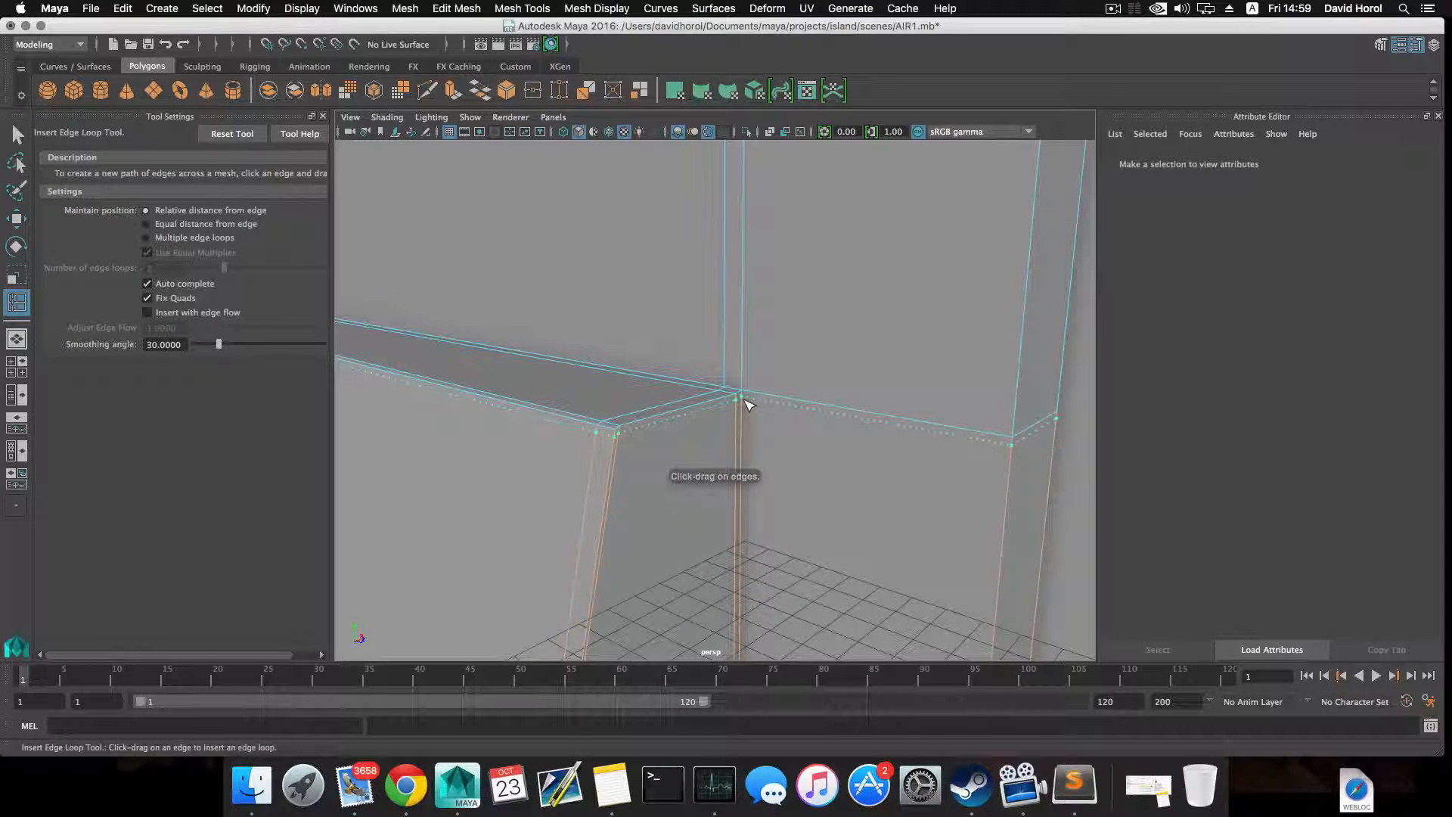
{"action": "left_click_drag", "start_coordinate": [748, 417], "coordinate": [748, 418]}
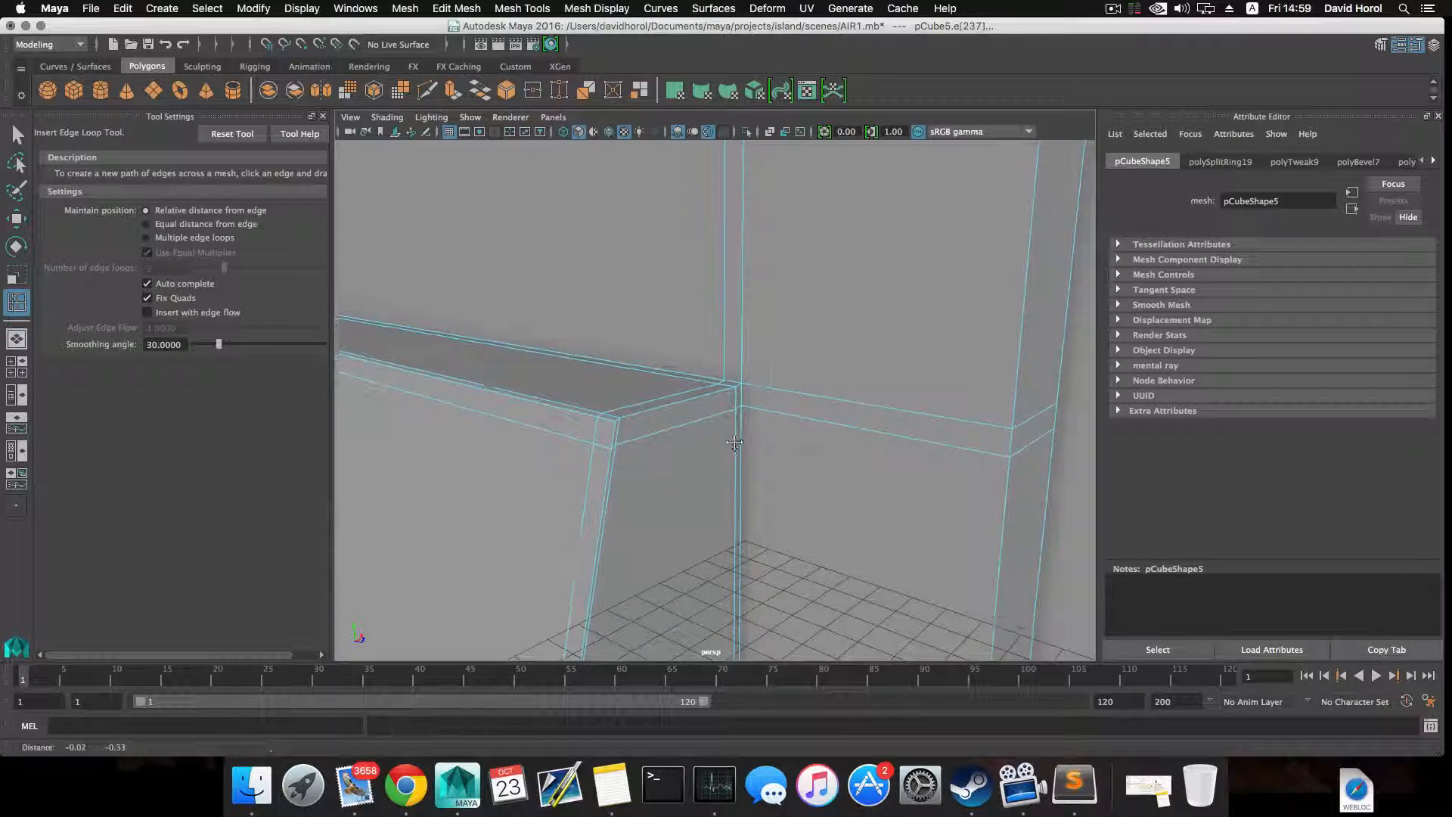
{"action": "middle_click_drag", "start_coordinate": [733, 442], "coordinate": [736, 387], "text": "alt"}
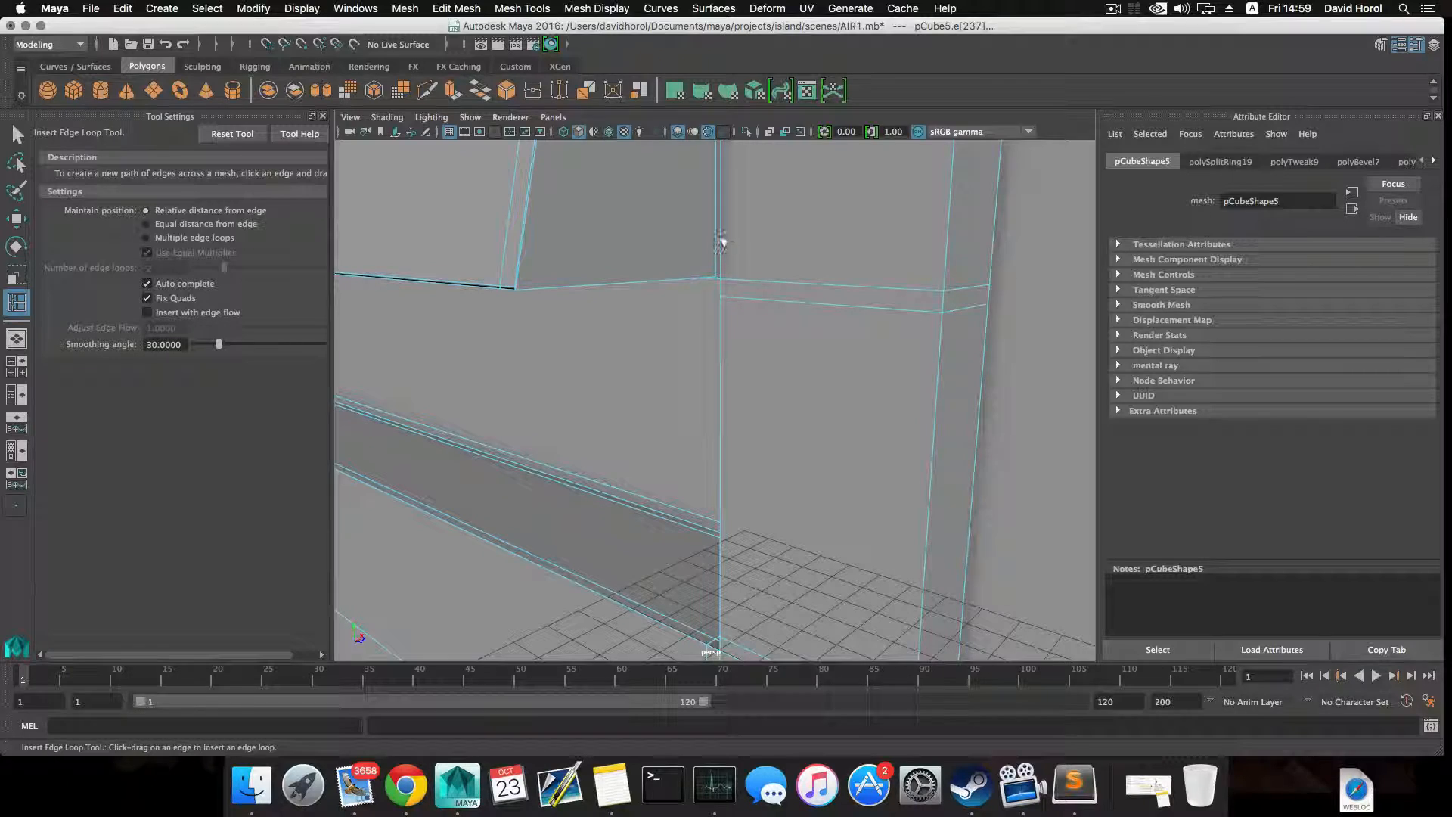
- Insert one edge loop just above the raised block's lower edge and a vertical one in the border beside its end
{"action": "left_click", "coordinate": [723, 270]}
{"action": "scroll", "coordinate": [724, 285], "scroll_direction": "down", "scroll_amount": 6}
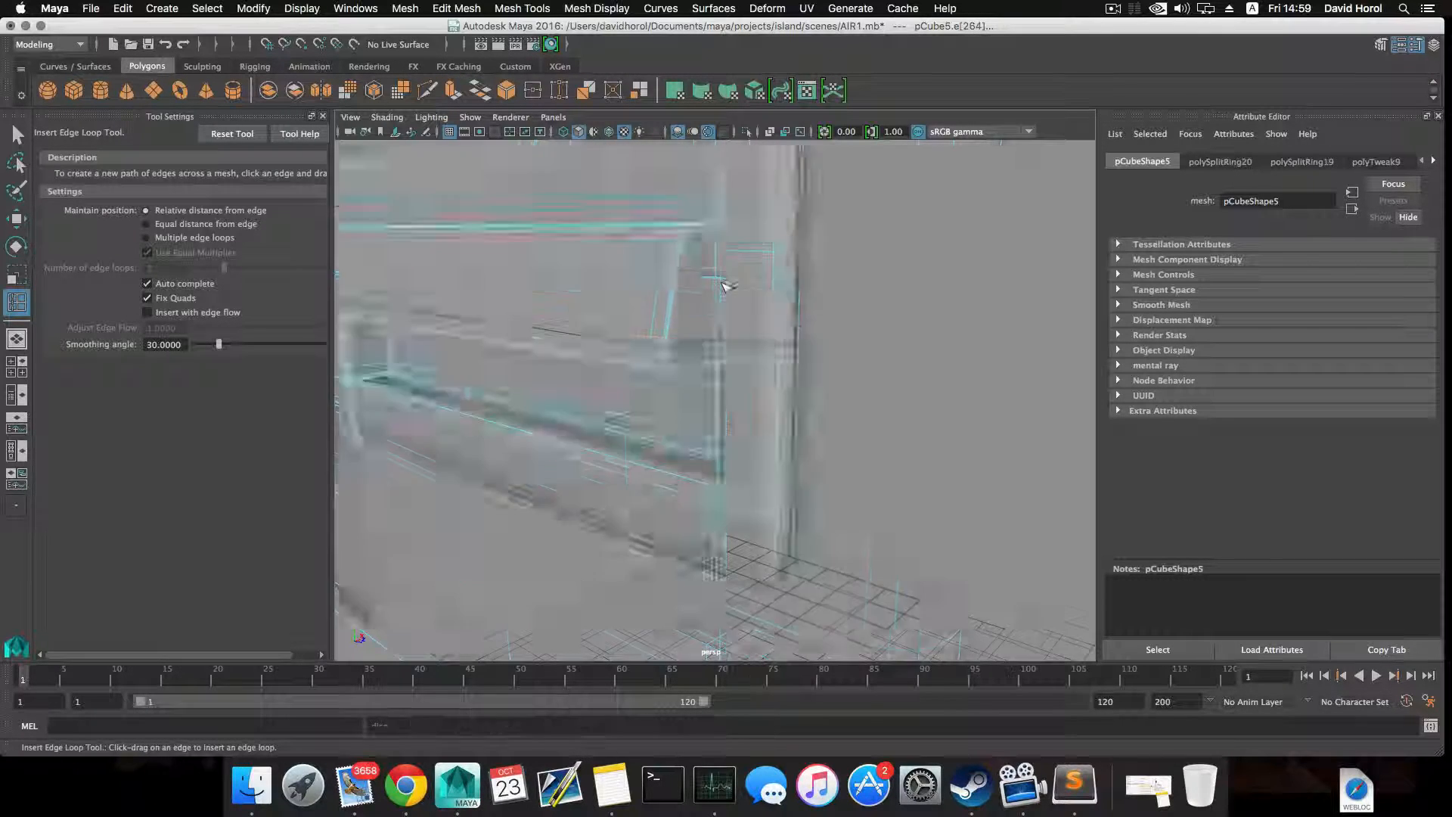
{"action": "scroll", "coordinate": [748, 310], "scroll_direction": "up", "scroll_amount": 10}
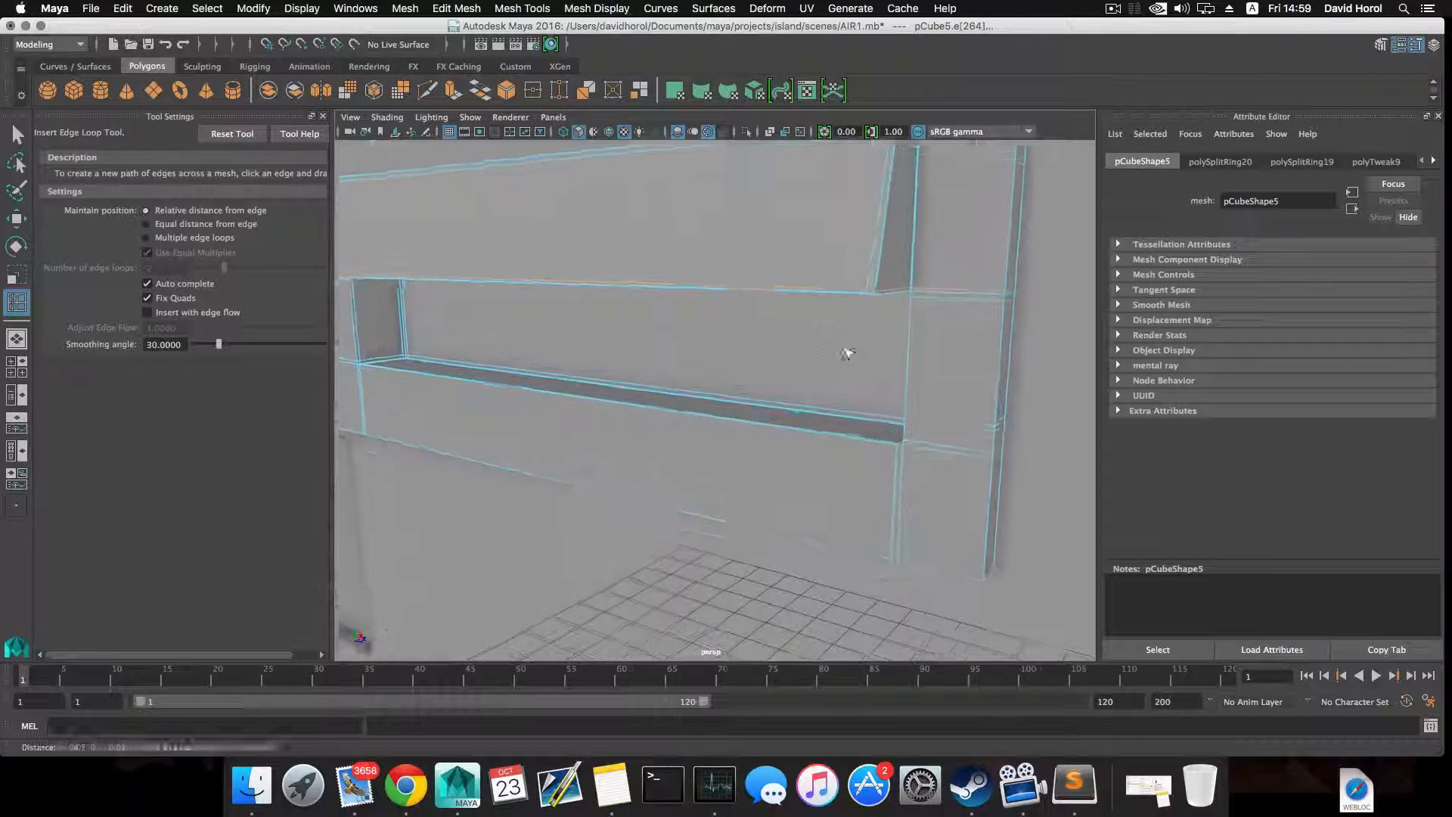
{"action": "middle_click_drag", "start_coordinate": [832, 357], "coordinate": [828, 344], "text": "alt"}
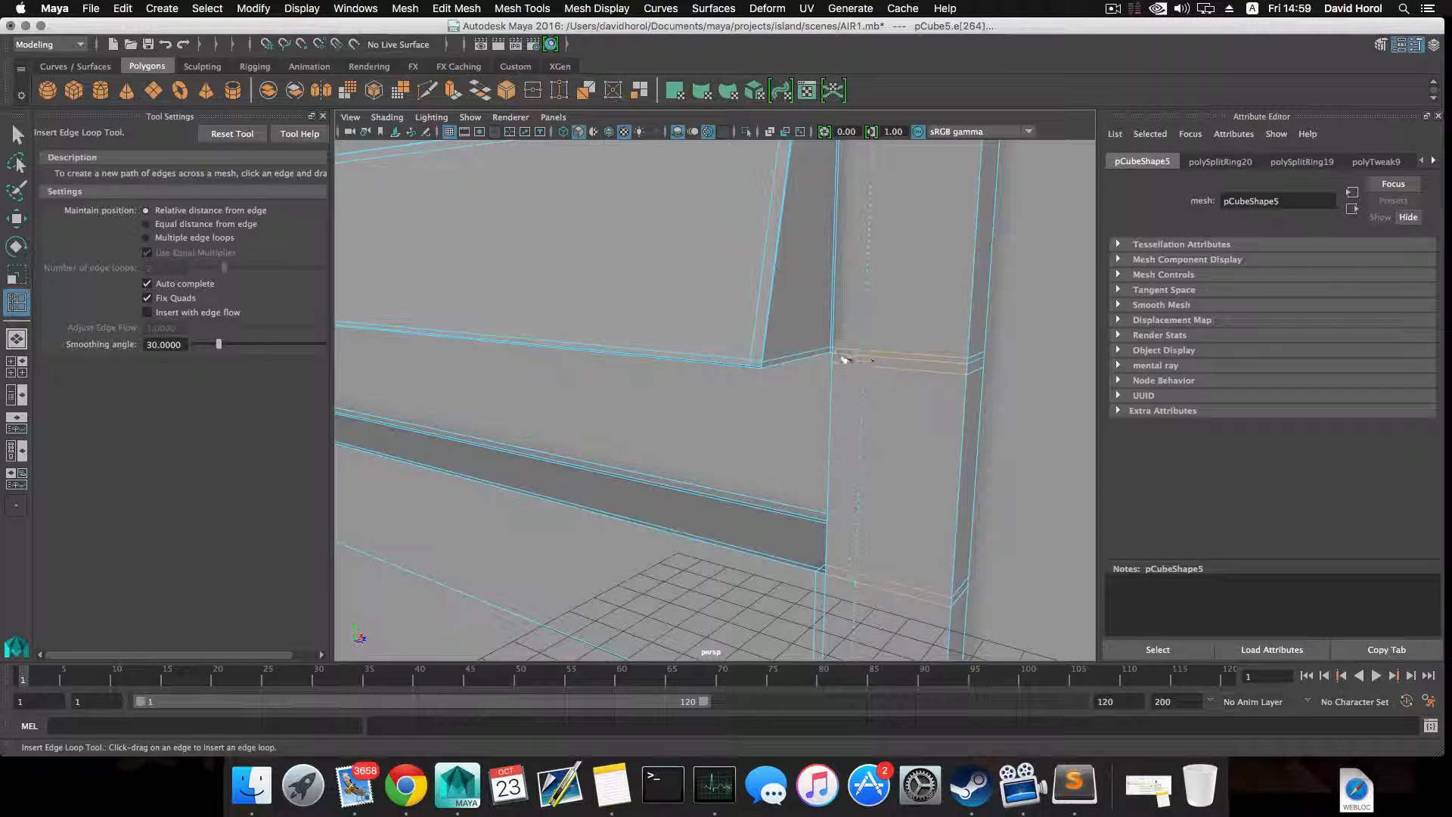
{"action": "left_click_drag", "start_coordinate": [838, 374], "coordinate": [764, 366], "text": "alt"}
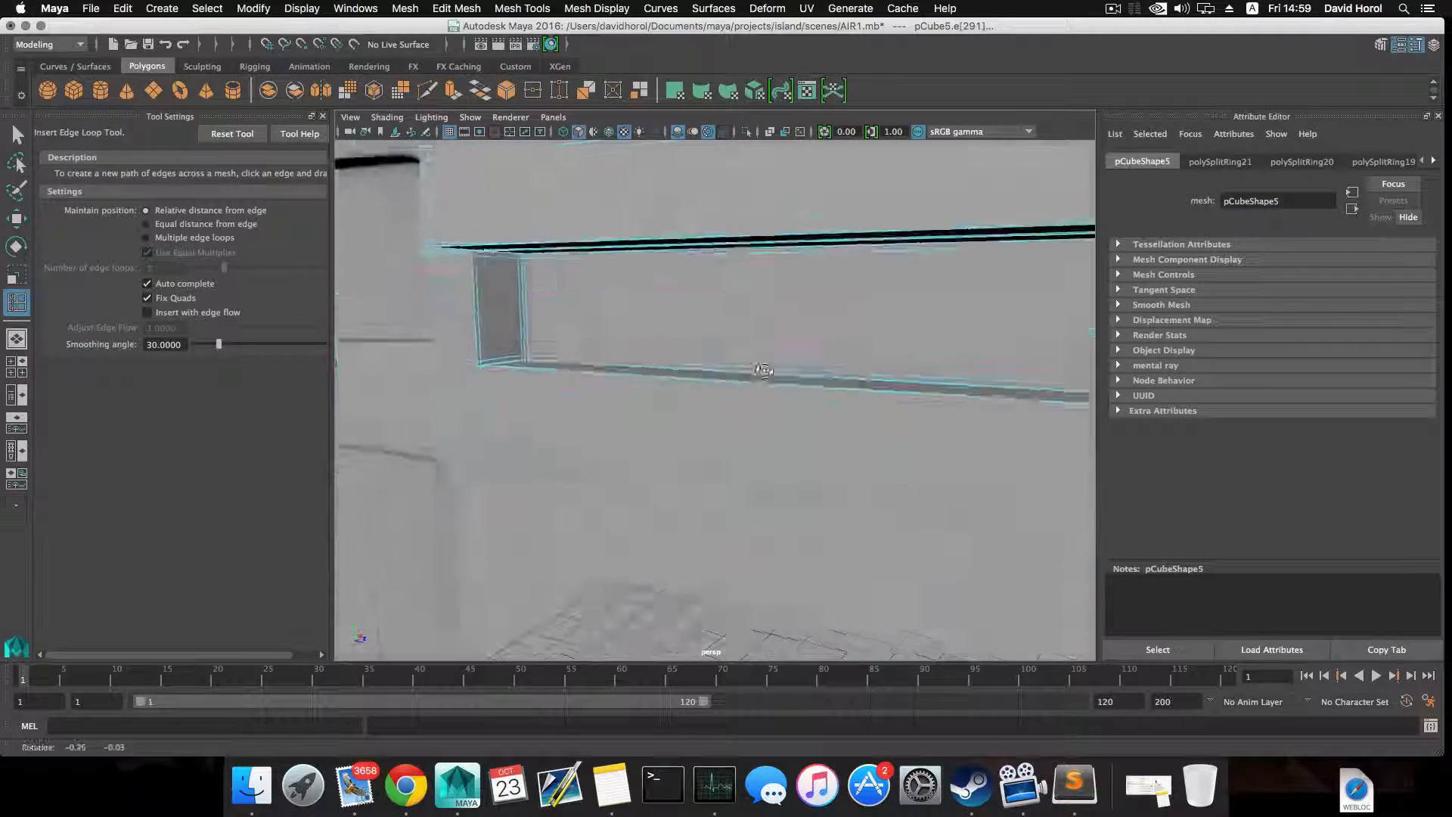
- Insert a matching vertical edge loop in the plate's border beside the raised block's opposite end
{"action": "middle_click_drag", "start_coordinate": [765, 366], "coordinate": [801, 392], "text": "alt"}
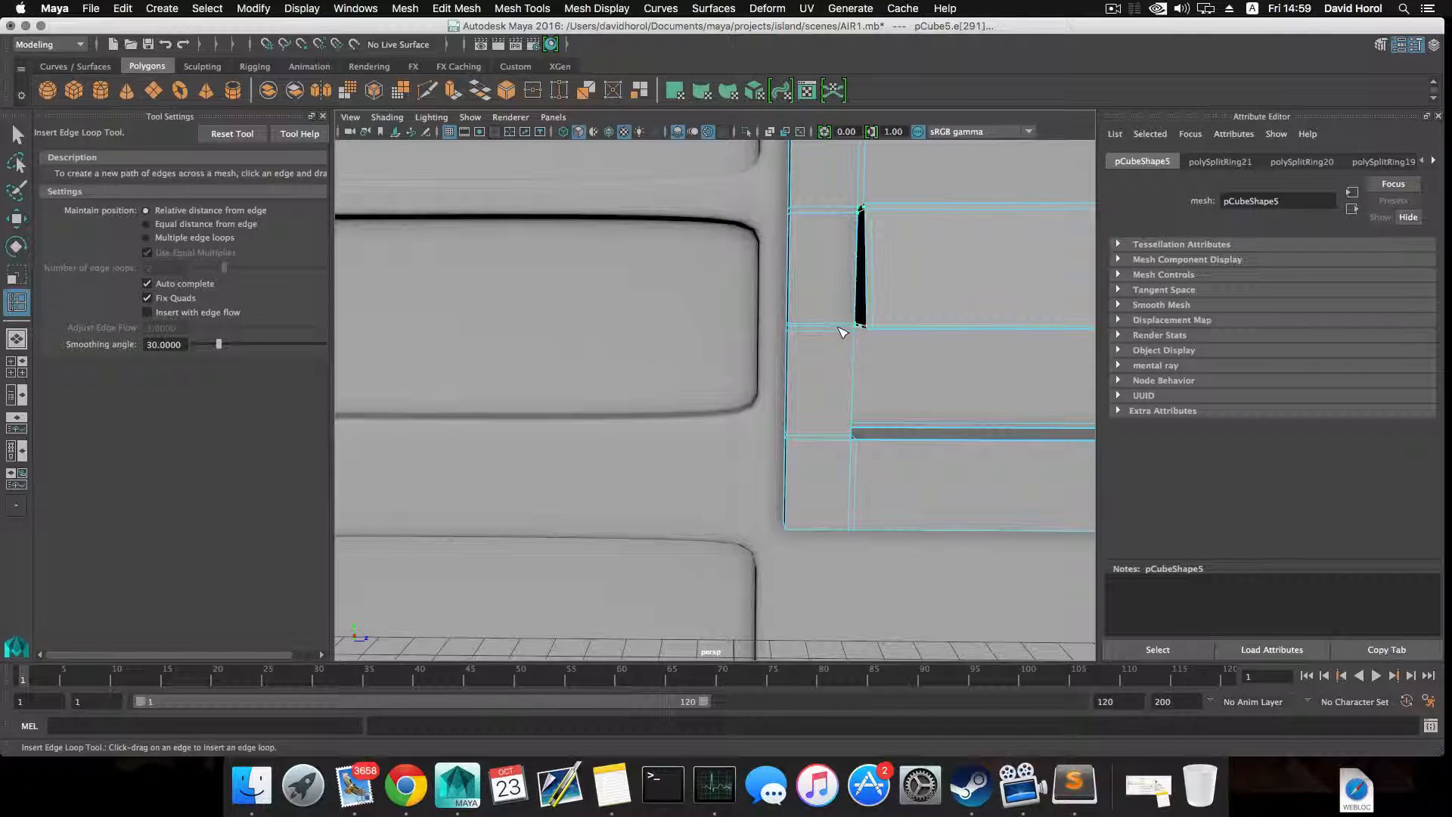
{"action": "mouse_move", "coordinate": [842, 332]}
{"action": "right_mouse_down", "text": "alt"}
{"action": "mouse_move", "coordinate": [859, 350]}
{"action": "mouse_move", "coordinate": [814, 356]}
{"action": "mouse_move", "coordinate": [837, 354]}
{"action": "right_mouse_up", "text": "alt"}
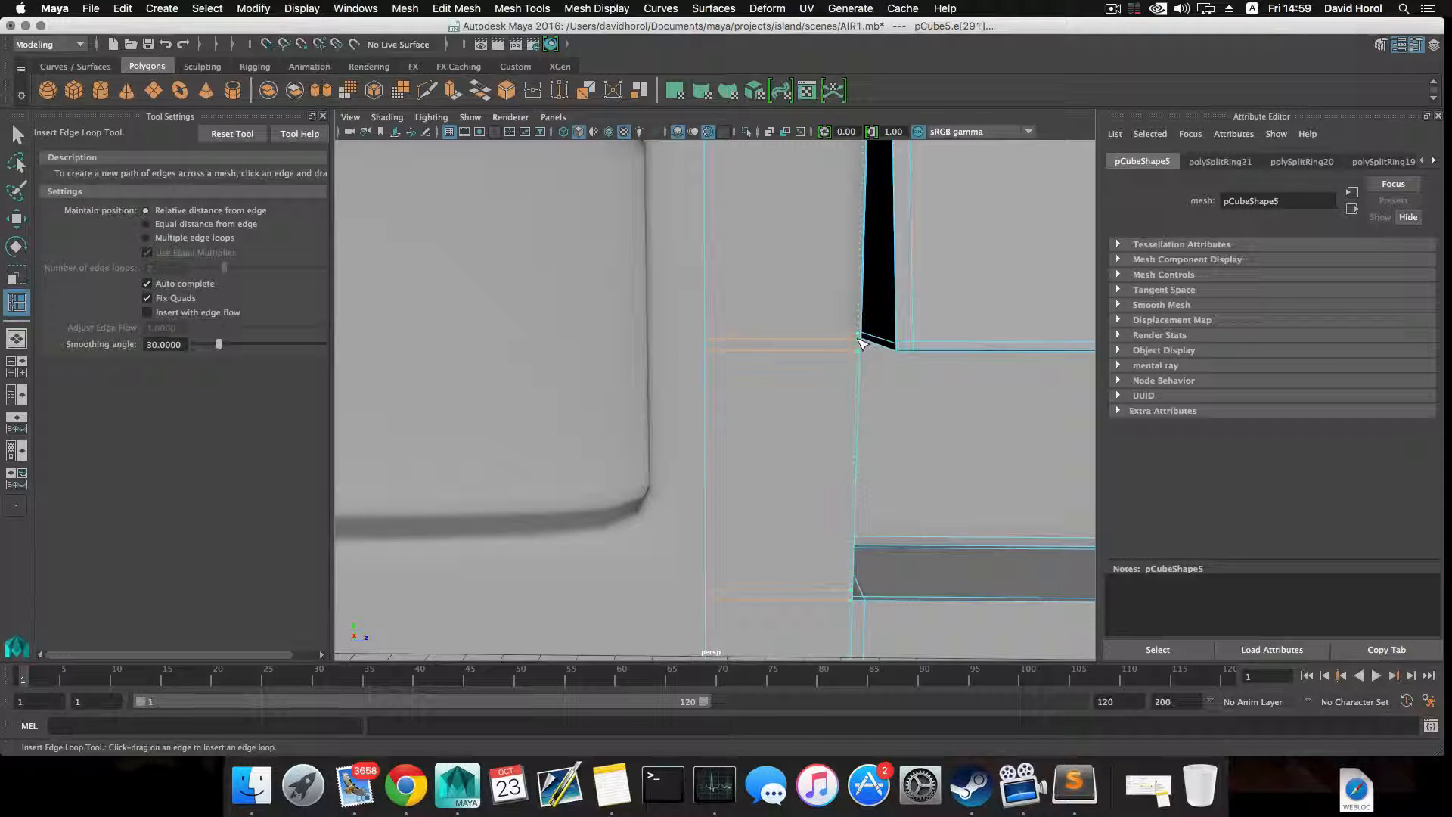
{"action": "middle_click_drag", "start_coordinate": [862, 338], "coordinate": [805, 408], "text": "alt"}
{"action": "middle_click_drag", "start_coordinate": [771, 329], "coordinate": [769, 344], "text": "alt"}
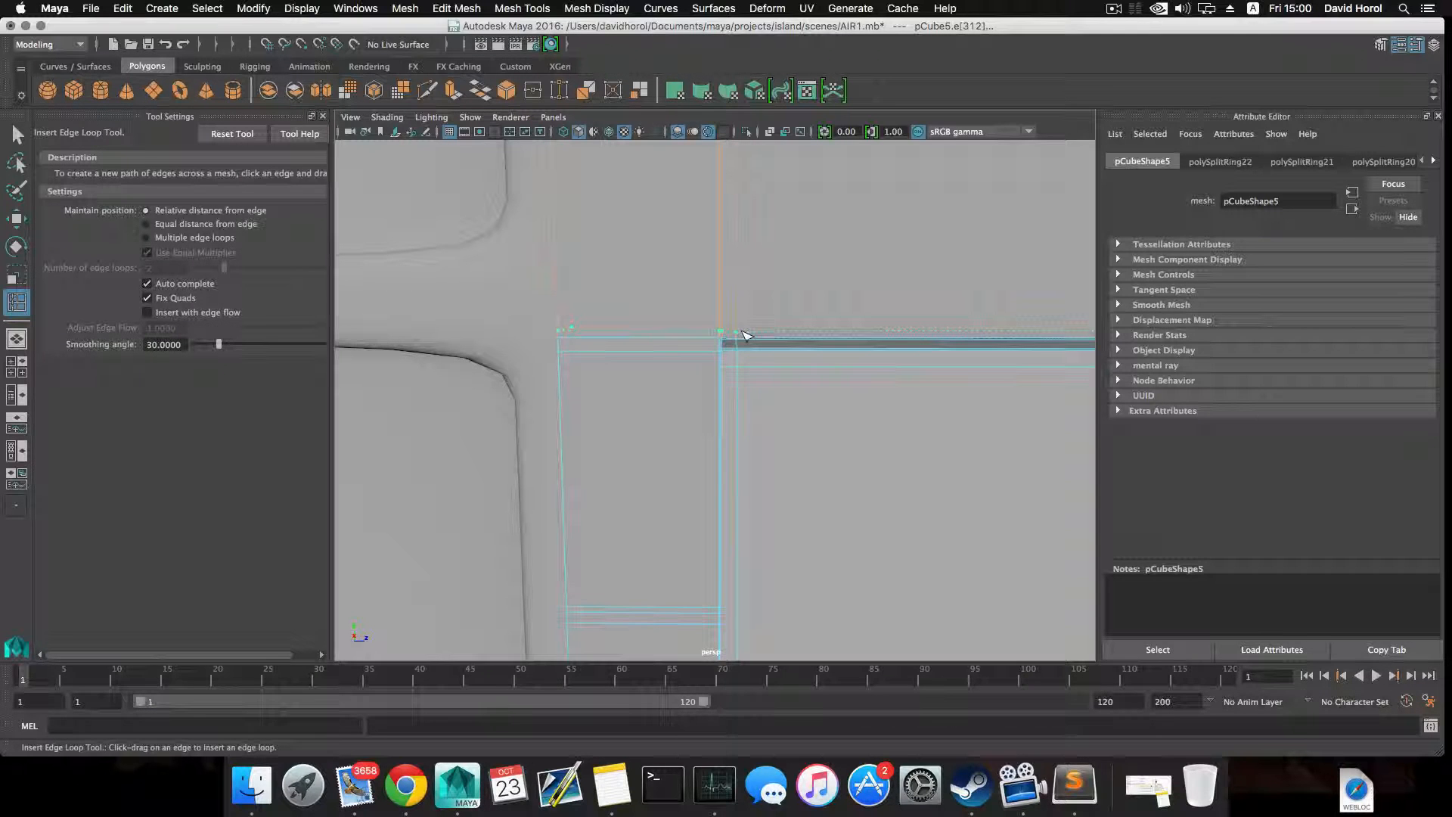
- Insert horizontal edge loops just above the raised block's top edge and just below the pocket's lower edge
{"action": "left_click", "coordinate": [744, 337]}
{"action": "right_click_drag", "start_coordinate": [842, 318], "coordinate": [727, 273], "text": "alt"}
{"action": "middle_click_drag", "start_coordinate": [727, 273], "coordinate": [786, 261], "text": "alt"}
{"action": "middle_click_drag", "start_coordinate": [719, 323], "coordinate": [787, 301], "text": "alt"}
{"action": "scroll", "coordinate": [679, 338], "scroll_direction": "up", "scroll_amount": 3}
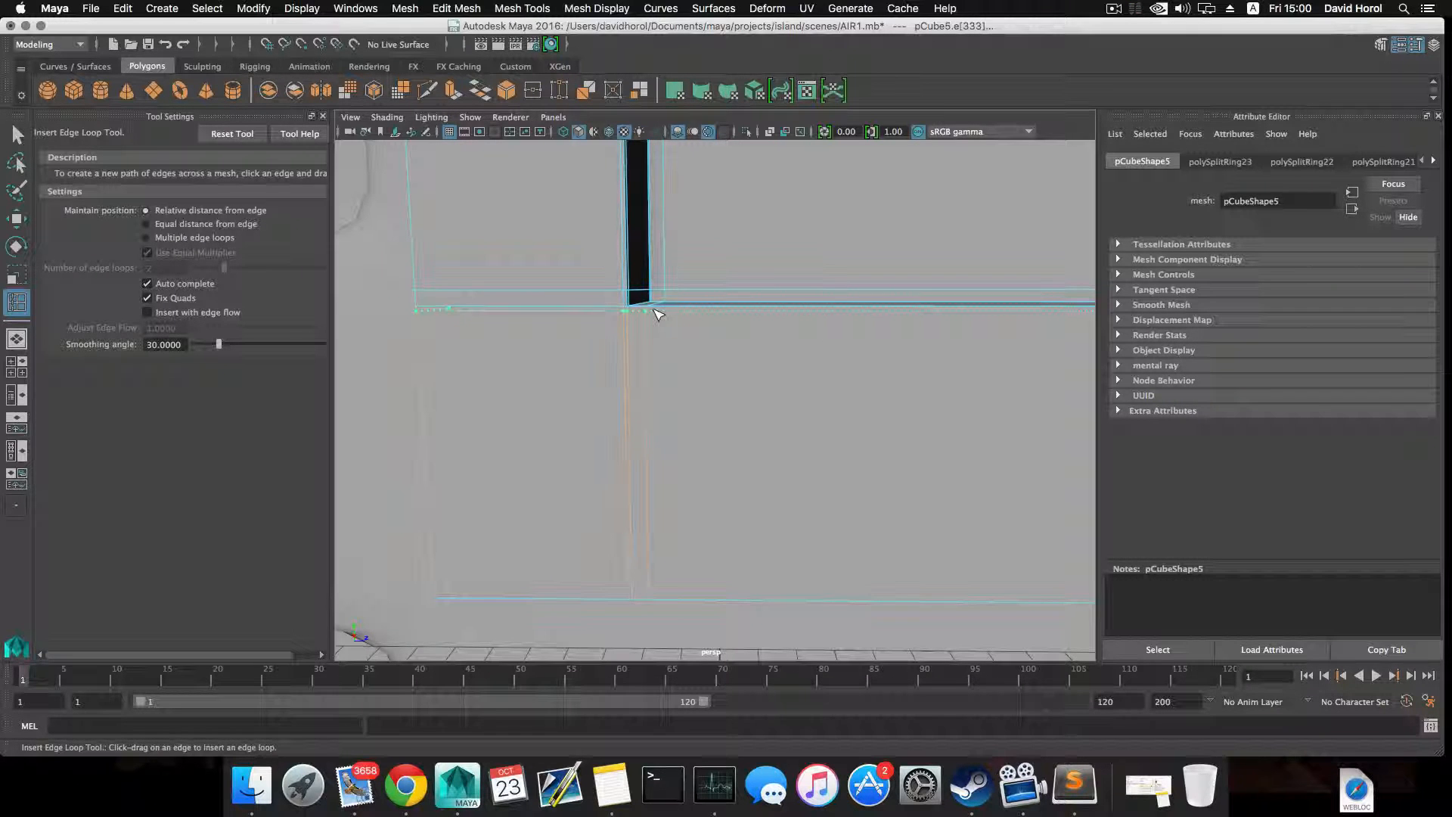
{"action": "left_click", "coordinate": [658, 314]}
- Return to object selection and compare the plate's smoothed preview with its unsmoothed form
{"action": "scroll", "coordinate": [659, 318], "scroll_direction": "down", "scroll_amount": 10}
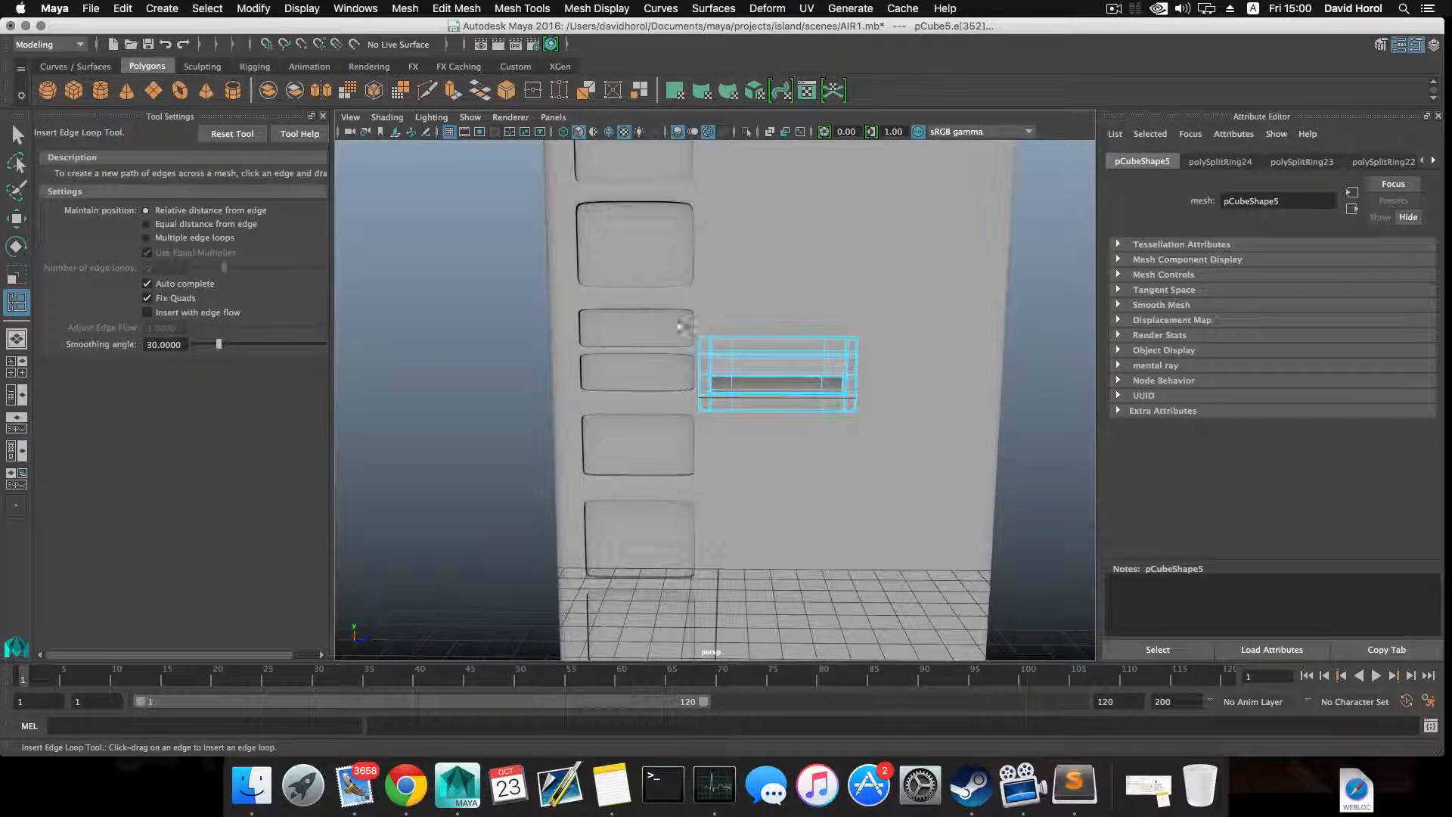
{"action": "left_click_drag", "start_coordinate": [709, 321], "coordinate": [642, 330], "text": "alt"}
{"action": "left_click", "coordinate": [16, 136]}
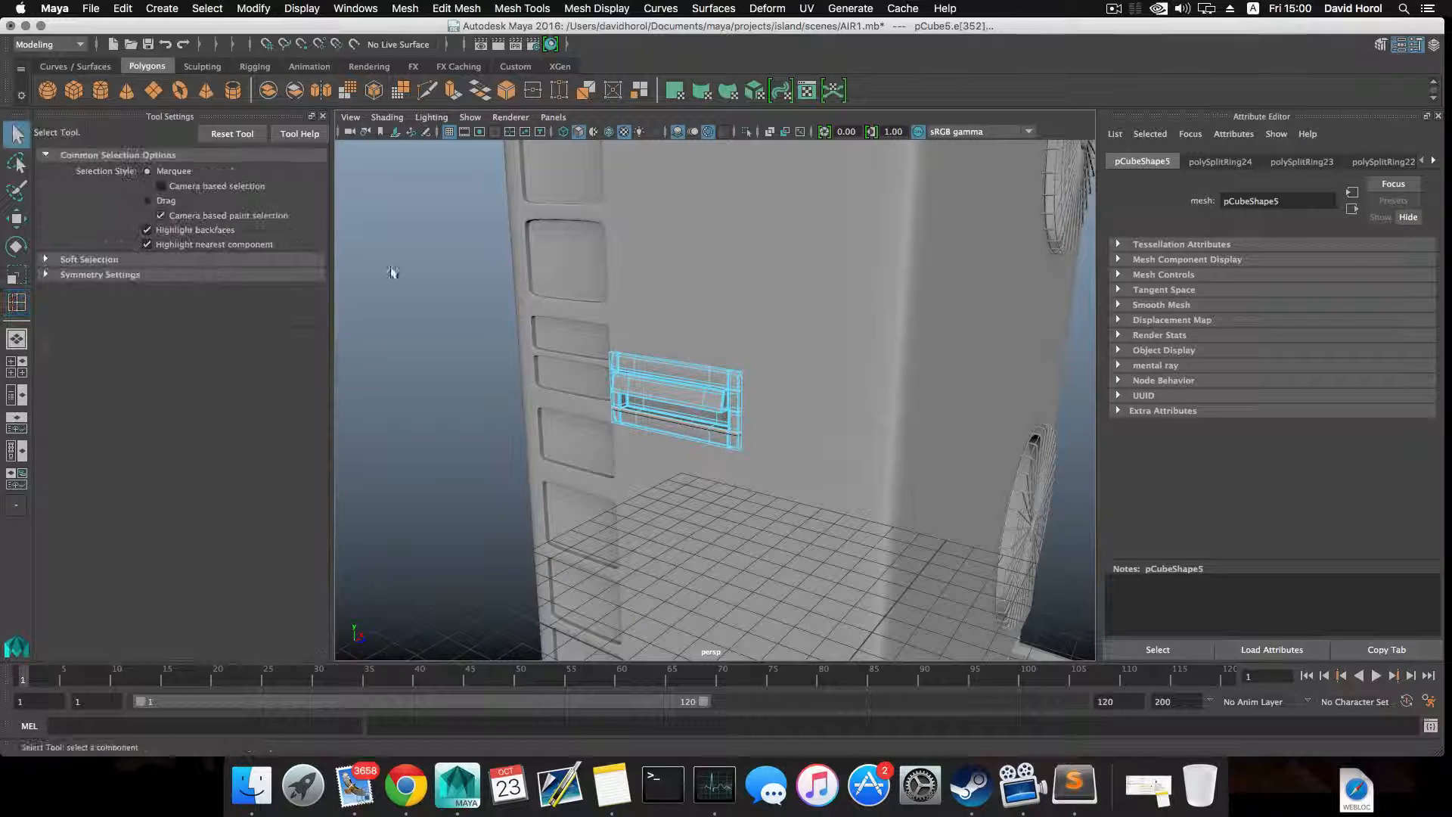
{"action": "left_click", "coordinate": [424, 280]}
{"action": "key", "text": "F8"}
{"action": "left_click", "coordinate": [466, 295]}
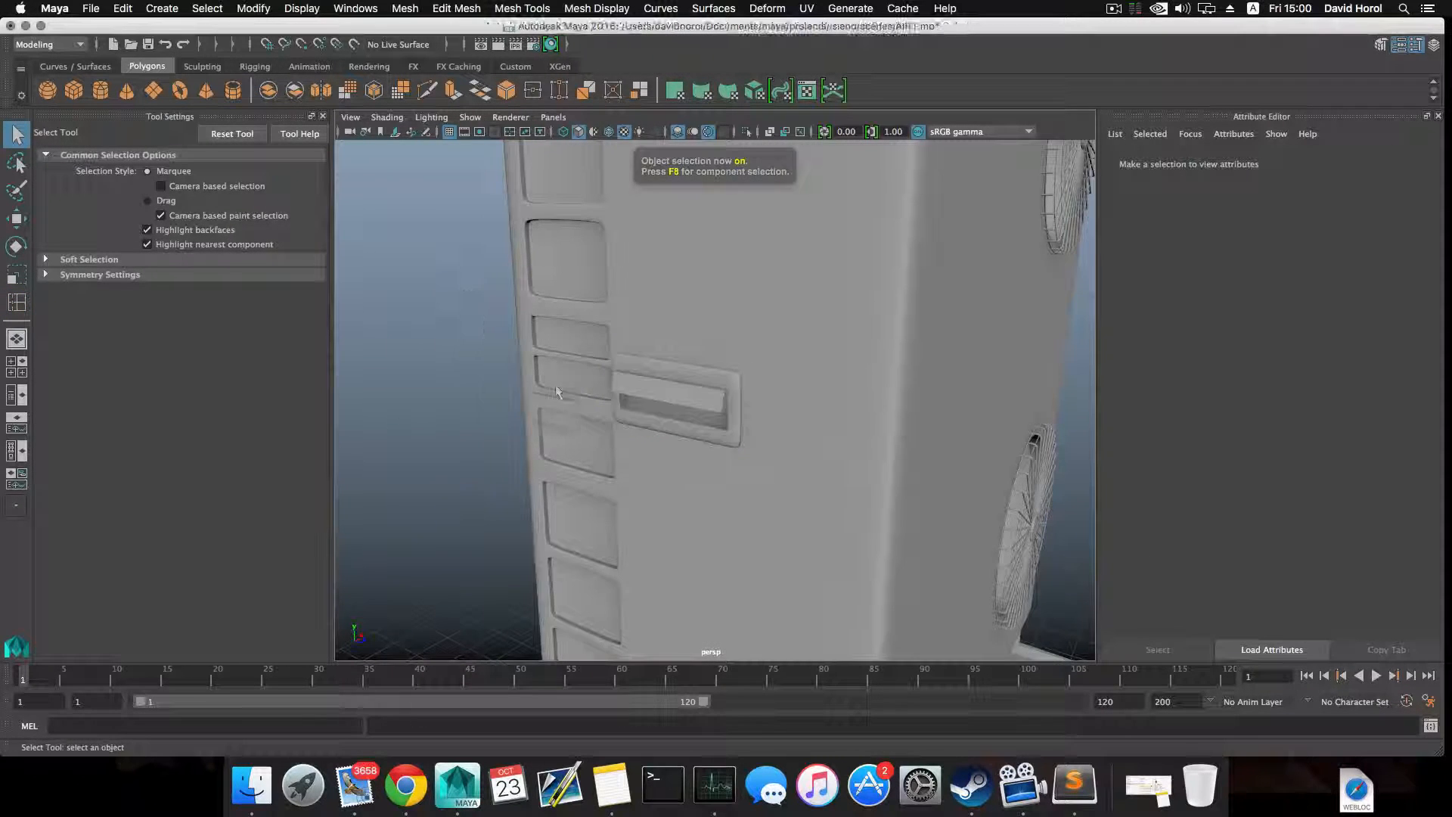
{"action": "scroll", "coordinate": [559, 356], "scroll_direction": "up", "scroll_amount": 5}
{"action": "left_click", "coordinate": [560, 357]}
{"action": "key", "text": "1"}
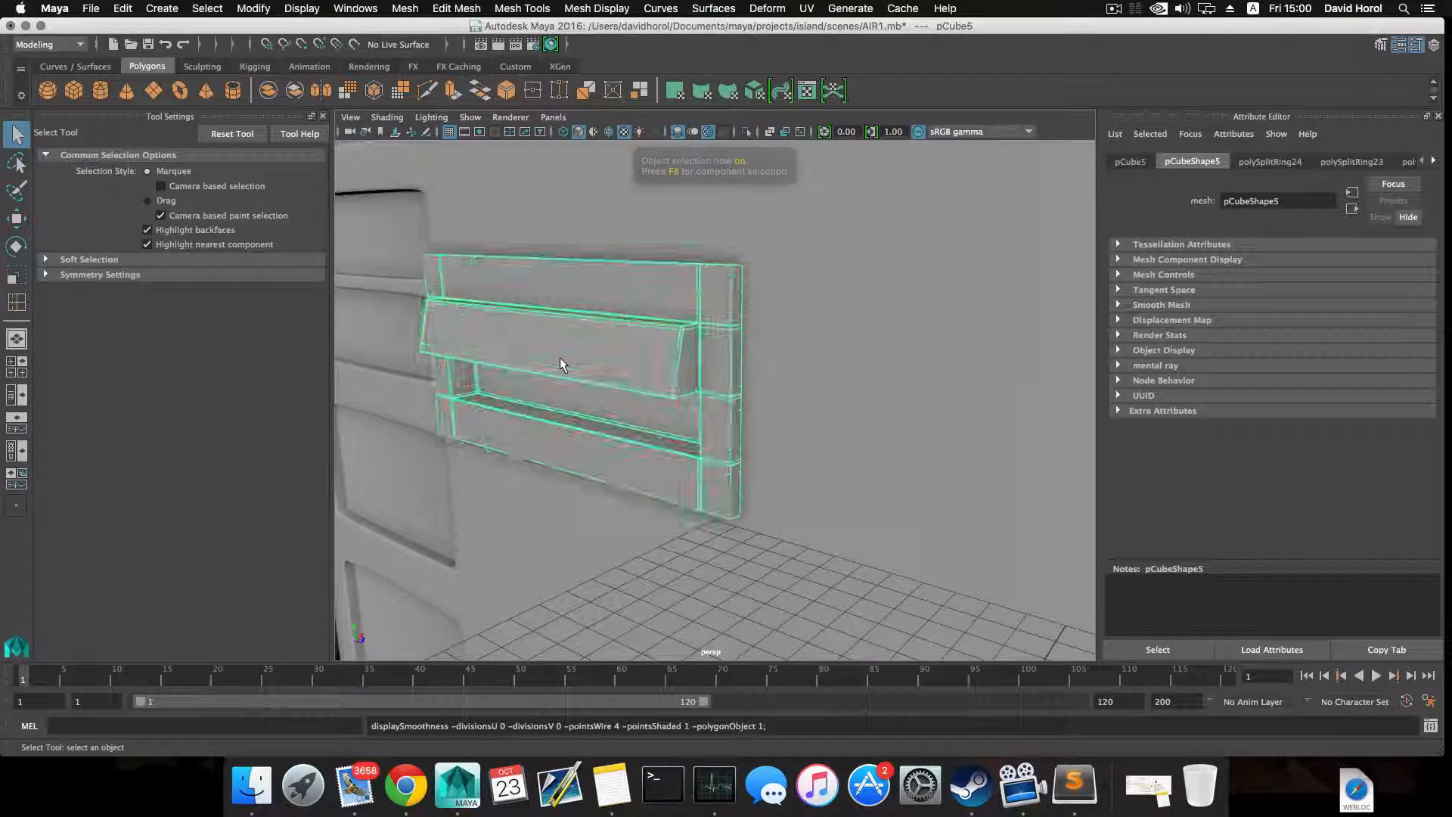
{"action": "key", "text": "3"}
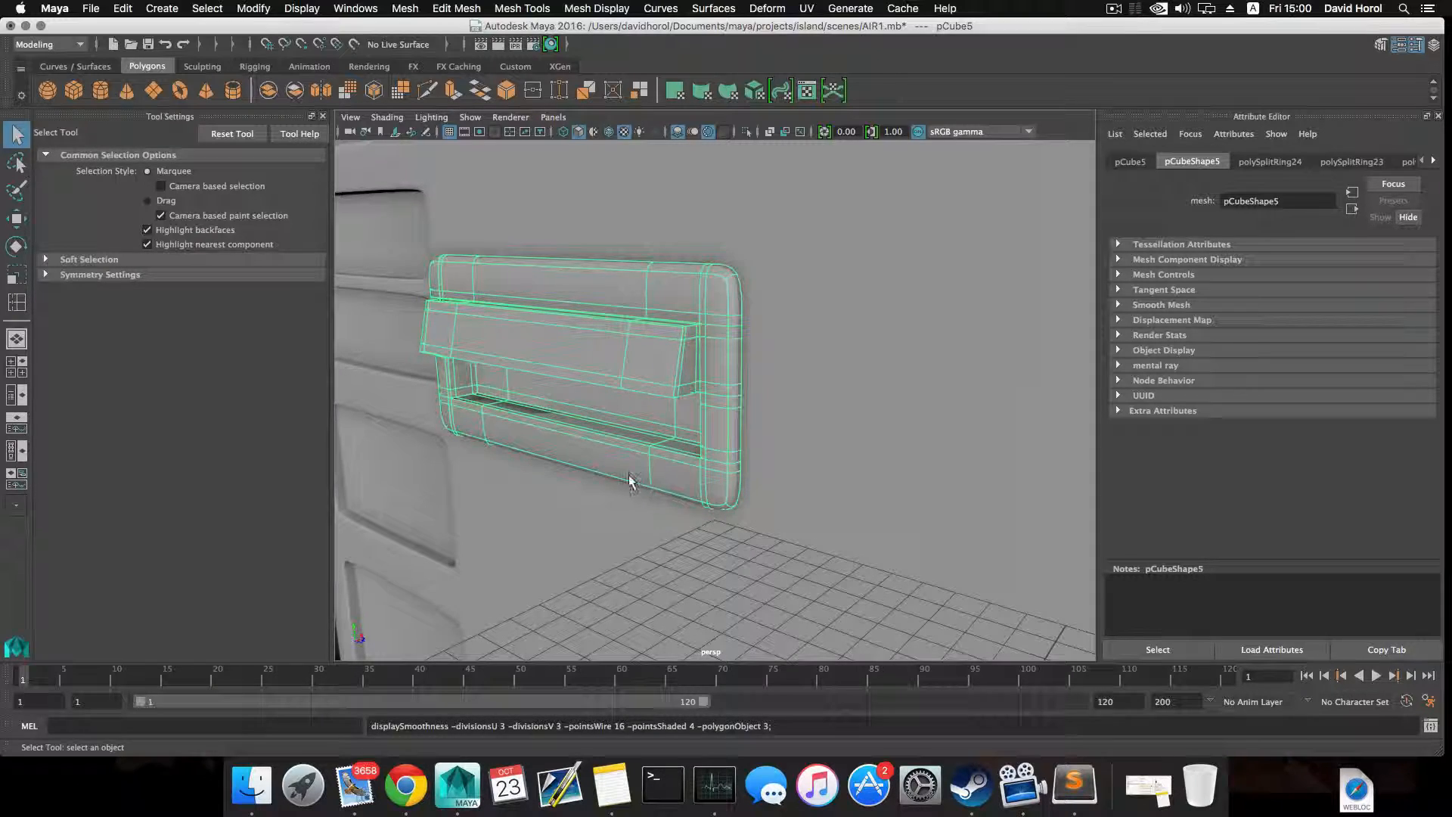
{"action": "key", "text": "1"}
- Select the vertical support loops near the raised block's ends and scale them outward along its length, close to the end edges
{"action": "right_click_drag", "start_coordinate": [642, 448], "coordinate": [719, 476], "text": "alt"}
{"action": "left_click_drag", "start_coordinate": [652, 422], "coordinate": [690, 448], "text": "alt"}
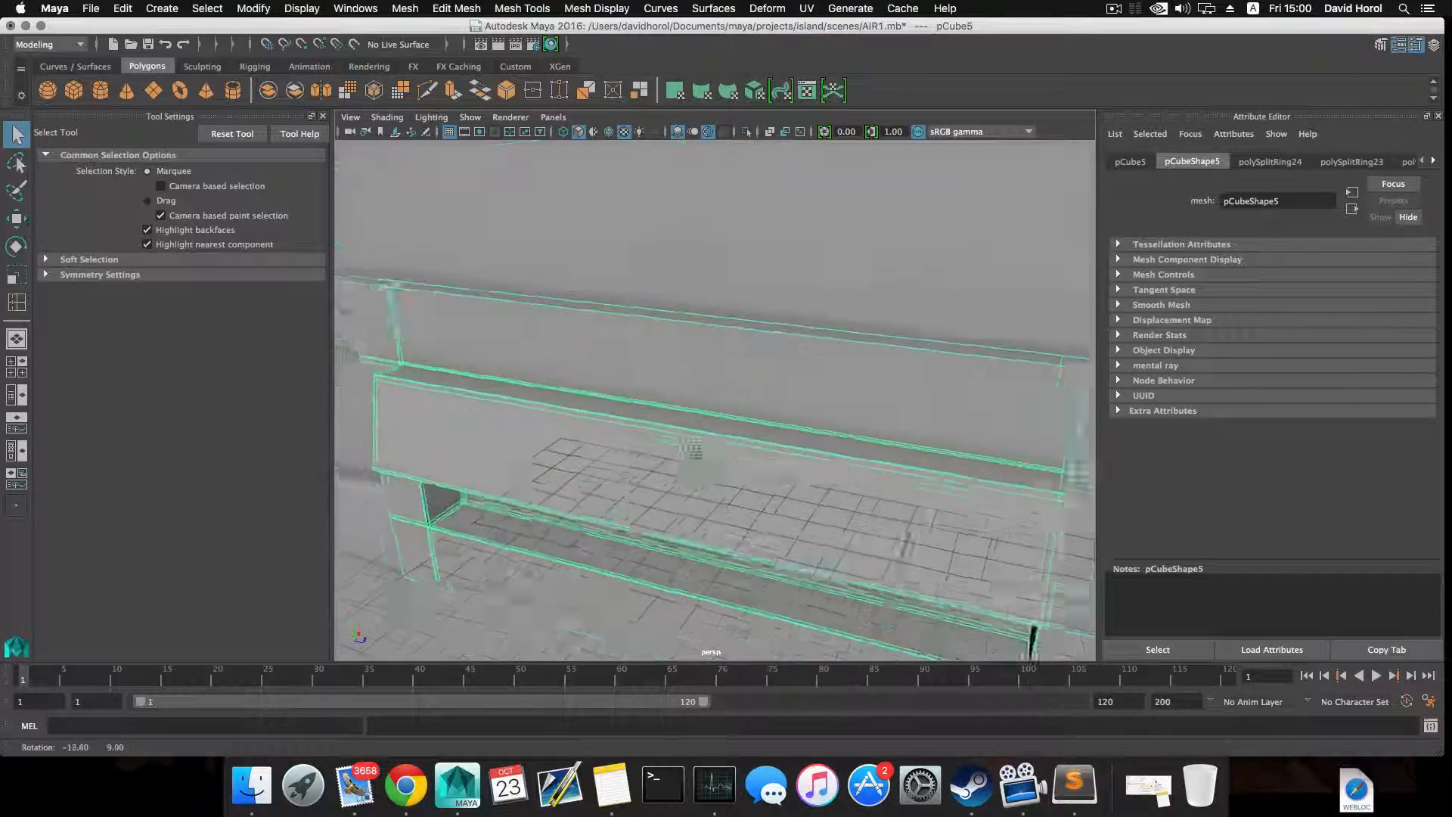
{"action": "middle_click_drag", "start_coordinate": [690, 448], "coordinate": [622, 411], "text": "alt"}
{"action": "right_click_drag", "start_coordinate": [622, 411], "coordinate": [661, 431], "text": "alt"}
{"action": "left_click_drag", "start_coordinate": [661, 431], "coordinate": [648, 431], "text": "alt"}
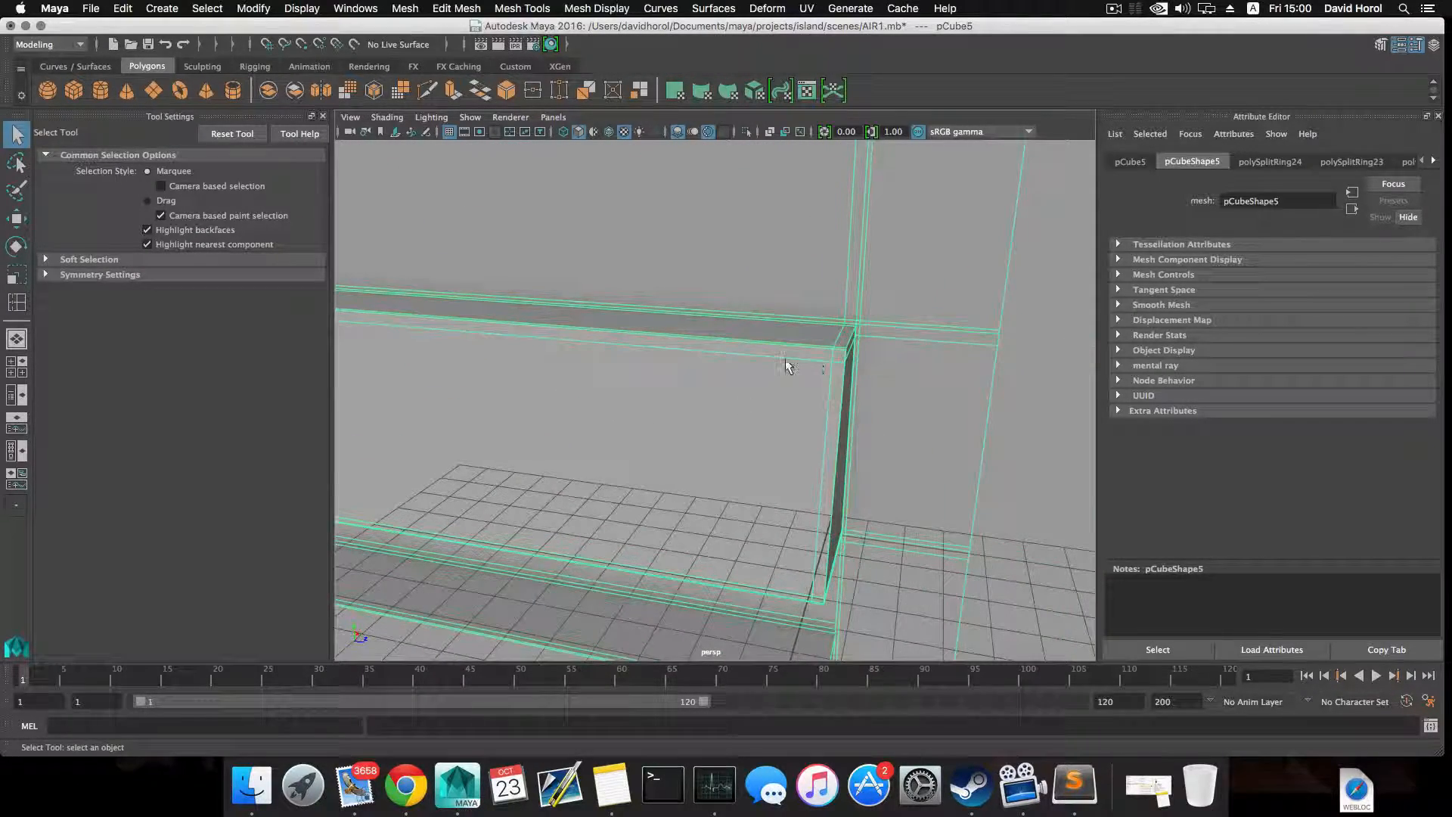
{"action": "right_click_drag", "start_coordinate": [786, 366], "coordinate": [783, 319]}
{"action": "left_click", "coordinate": [831, 403]}
{"action": "left_click_drag", "start_coordinate": [768, 419], "coordinate": [719, 411], "text": "alt"}
{"action": "scroll", "coordinate": [726, 401], "scroll_direction": "down", "scroll_amount": 8}
{"action": "key", "text": "r"}
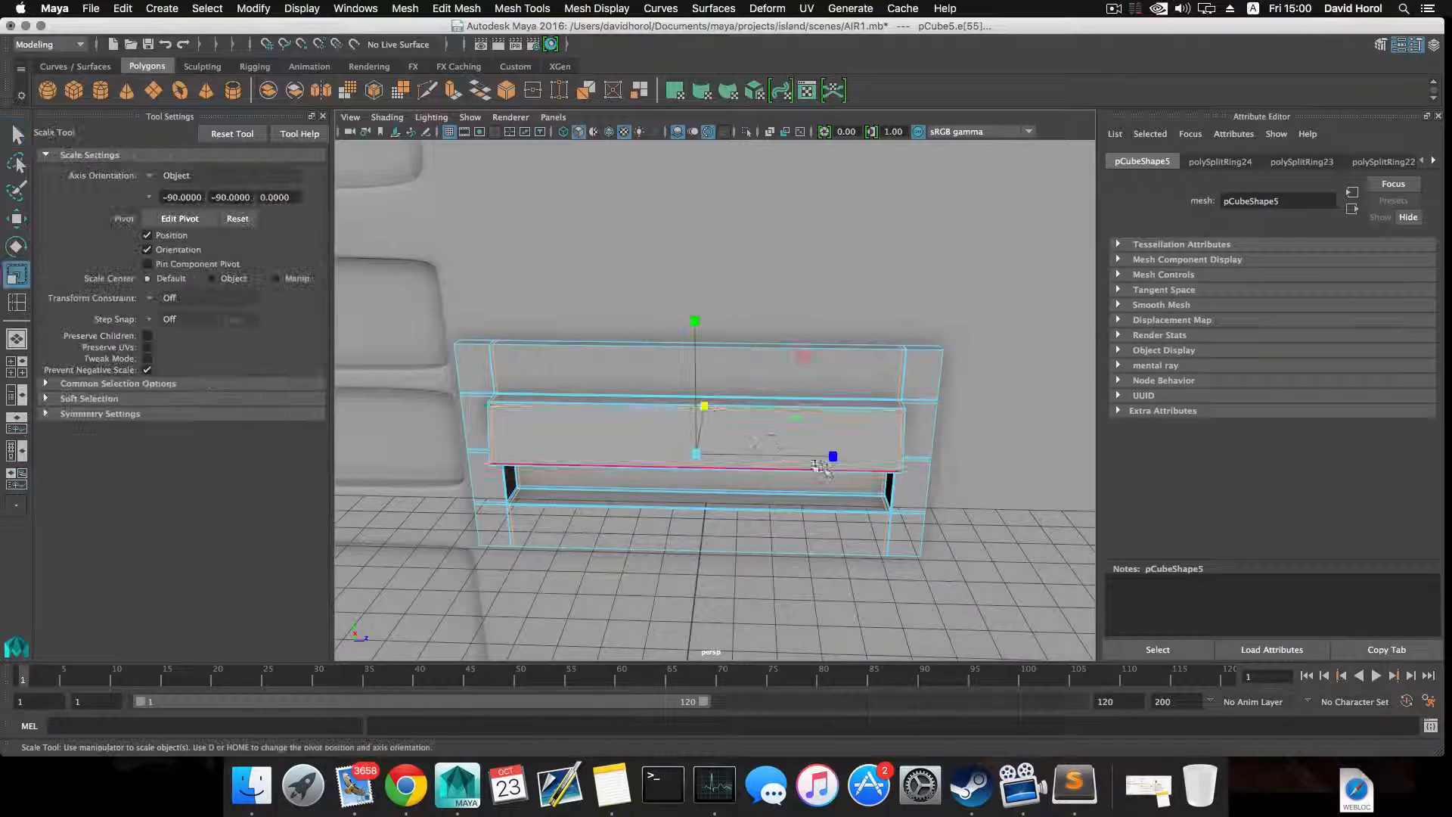
{"action": "left_click_drag", "start_coordinate": [833, 455], "coordinate": [707, 411]}
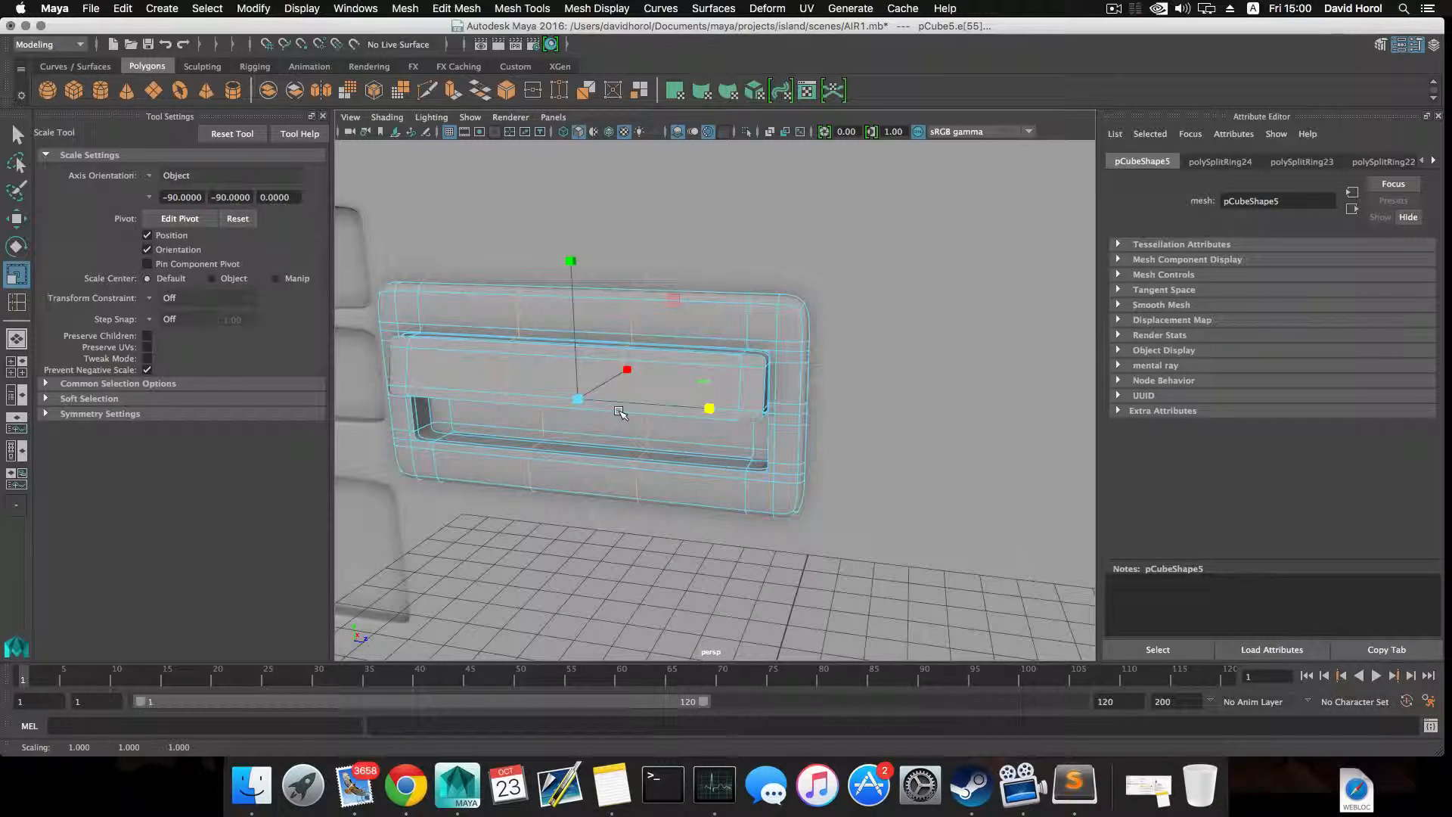
- Show the unsmoothed plate and select the vertical edges at the raised block's end with the Move tool
{"action": "key", "text": "1"}
{"action": "left_click_drag", "start_coordinate": [745, 414], "coordinate": [664, 437], "text": "alt"}
{"action": "right_click_drag", "start_coordinate": [664, 437], "coordinate": [755, 475], "text": "alt"}
{"action": "middle_click_drag", "start_coordinate": [574, 443], "coordinate": [596, 462], "text": "alt"}
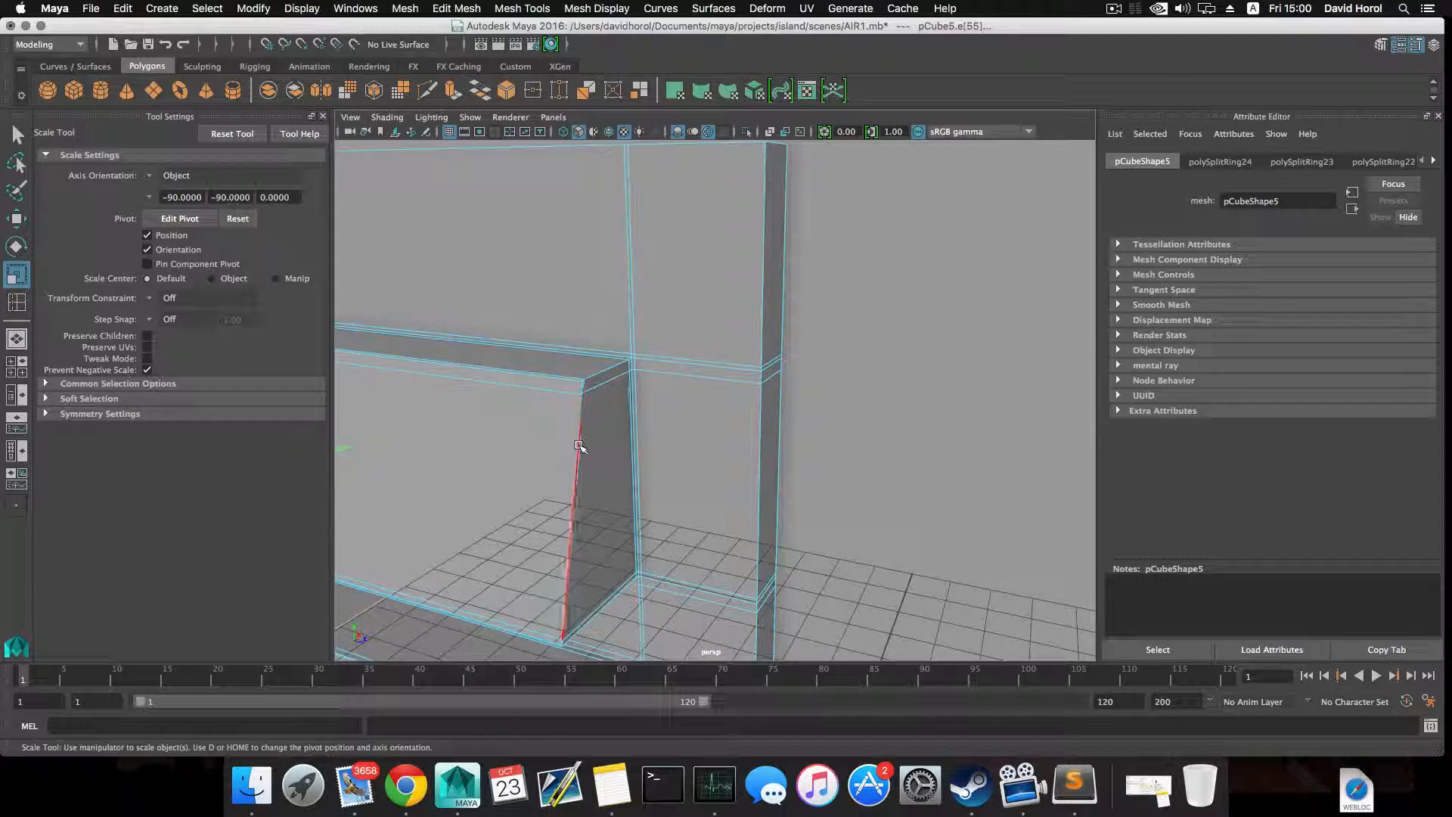
{"action": "double_click", "coordinate": [579, 444]}
{"action": "left_click_drag", "start_coordinate": [577, 446], "coordinate": [476, 457], "text": "alt"}
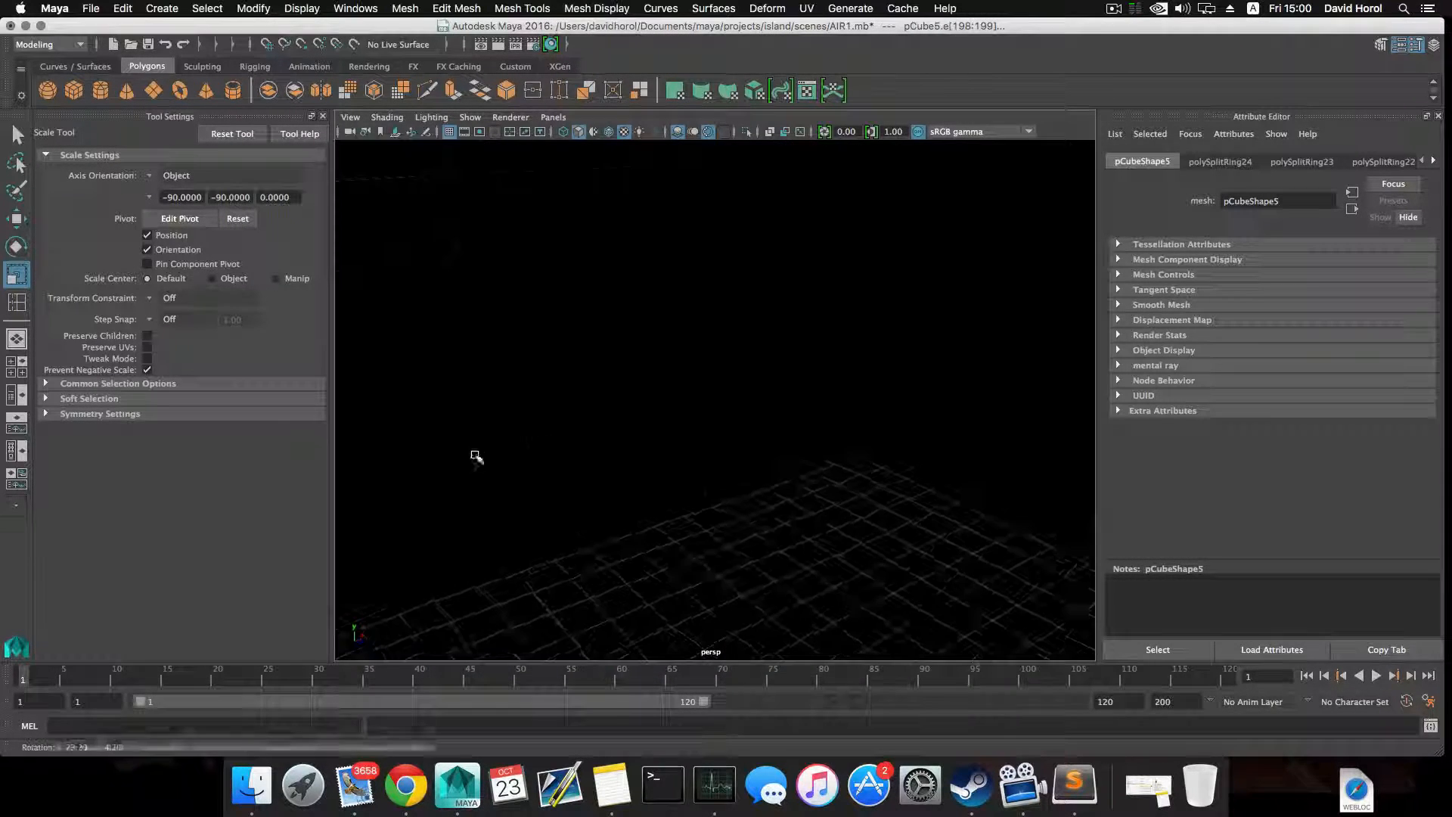
{"action": "middle_click_drag", "start_coordinate": [476, 457], "coordinate": [822, 502], "text": "alt"}
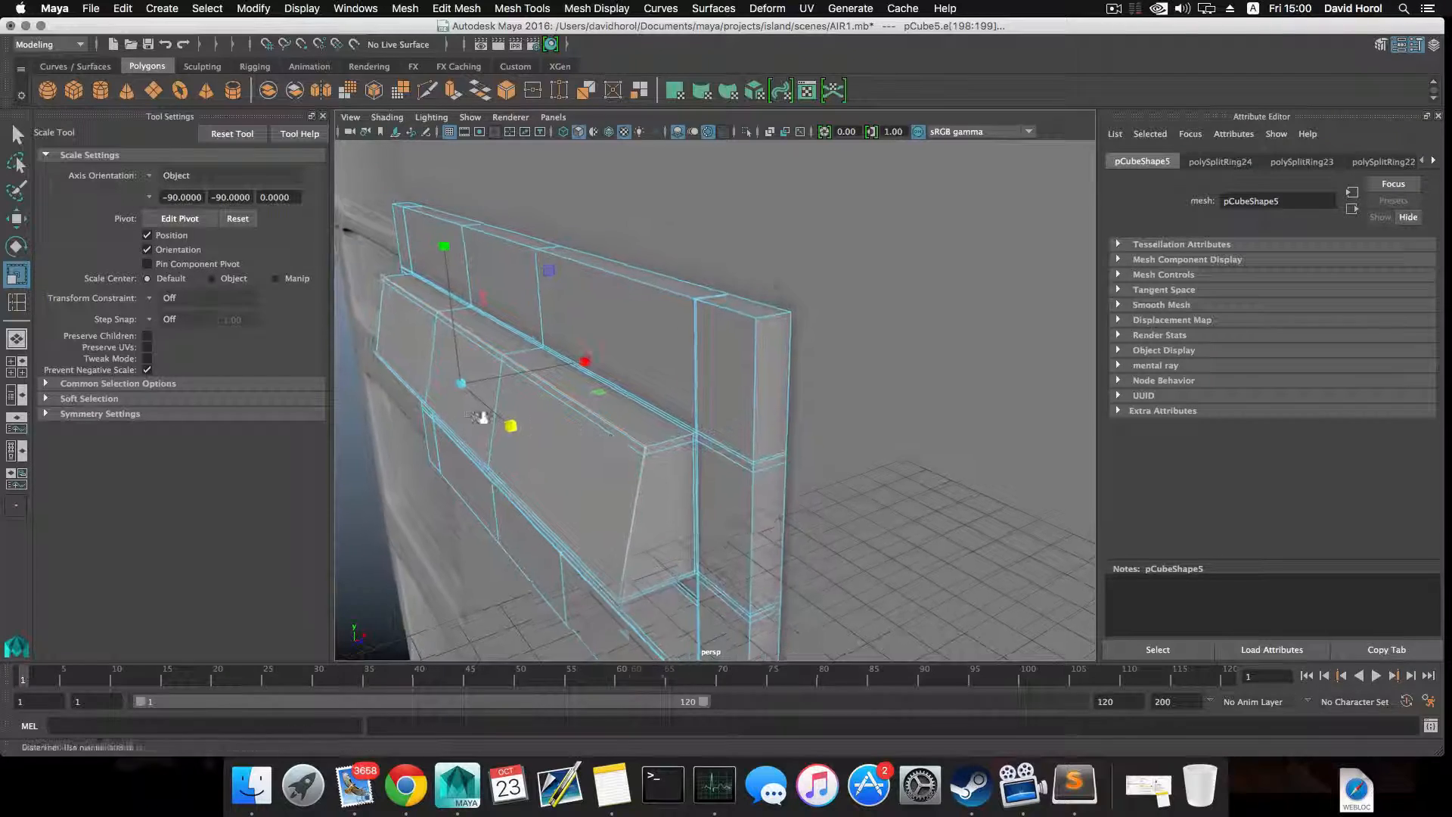
{"action": "right_click_drag", "start_coordinate": [484, 416], "coordinate": [548, 436], "text": "alt"}
{"action": "key", "text": "w"}
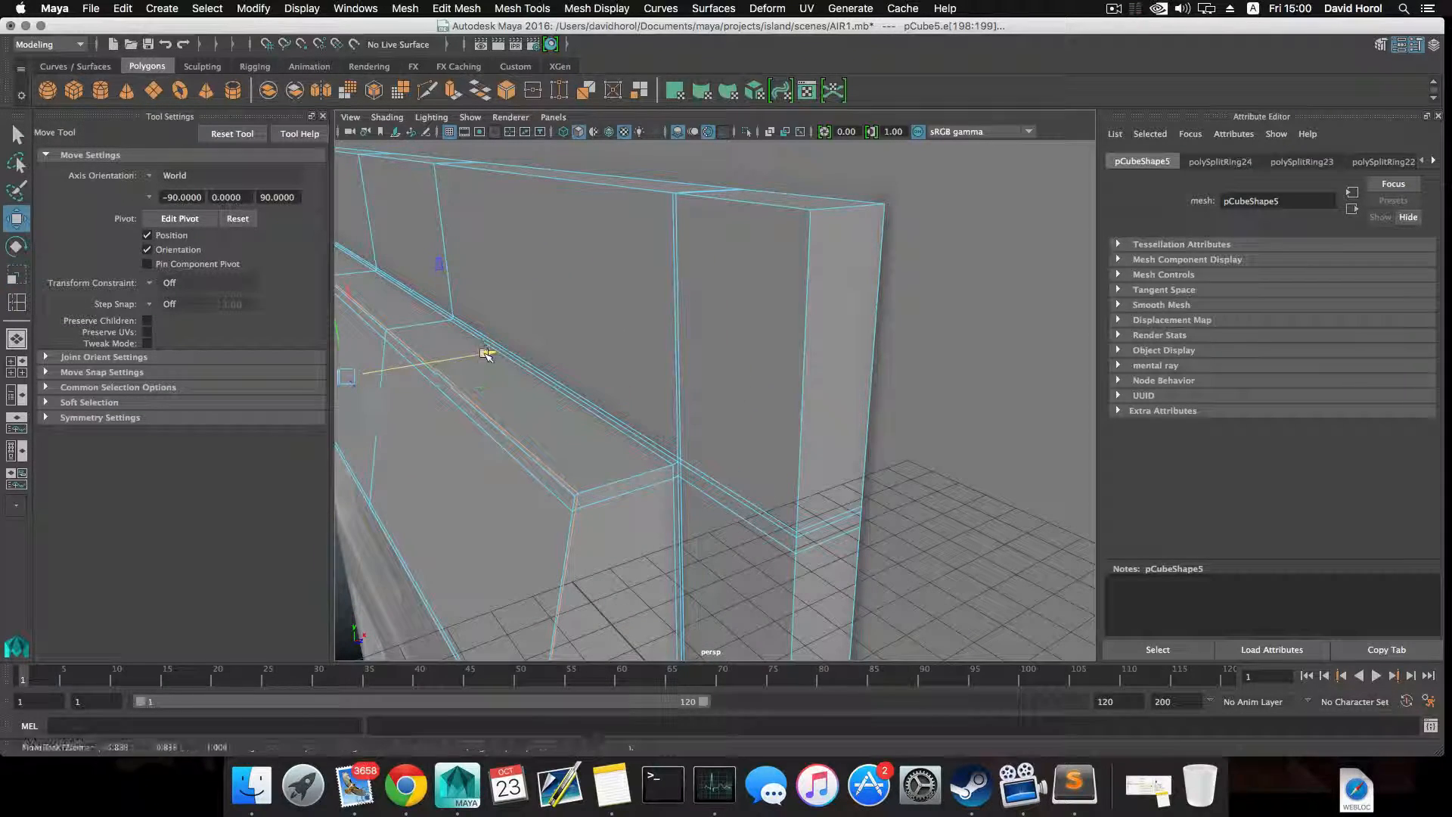
- Check the raised block's end in the smoothed preview, return to the unsmoothed form and frame the selected edges
{"action": "key", "text": "3"}
{"action": "scroll", "coordinate": [495, 356], "scroll_direction": "down", "scroll_amount": 5}
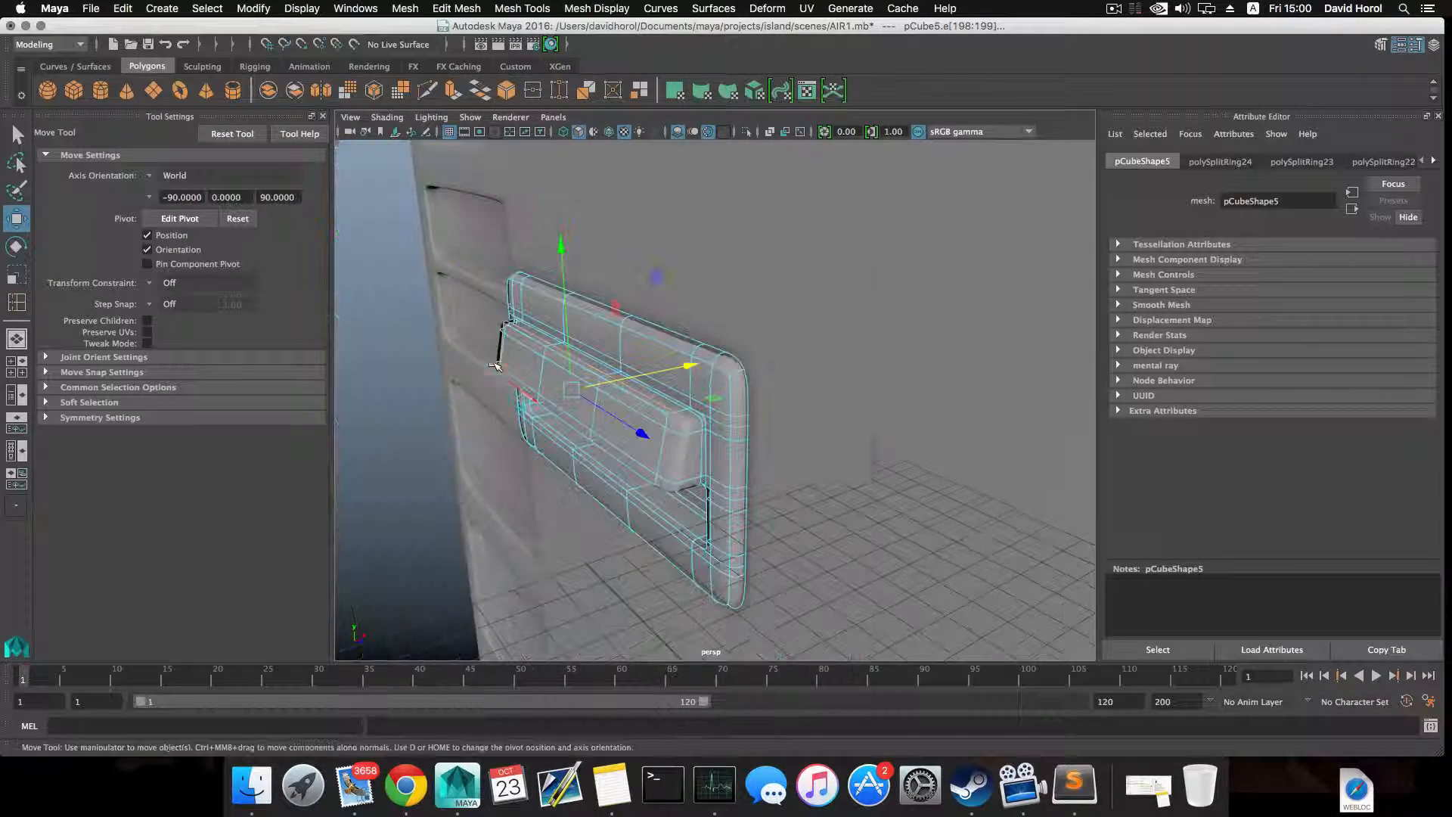
{"action": "left_click_drag", "start_coordinate": [496, 356], "coordinate": [641, 319], "text": "alt"}
{"action": "key", "text": "1"}
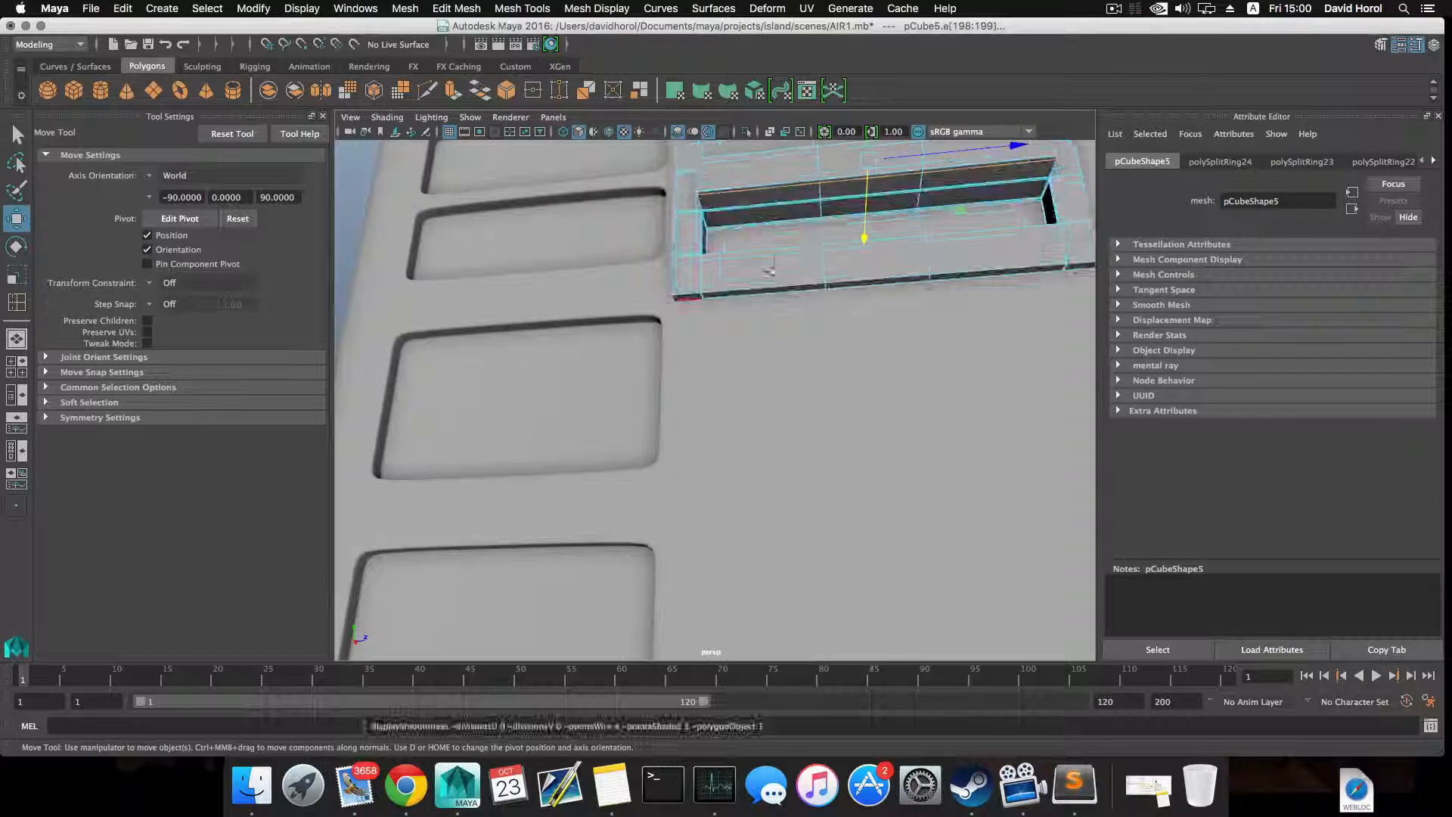
{"action": "key", "text": "f"}
{"action": "left_click", "coordinate": [1114, 9]}
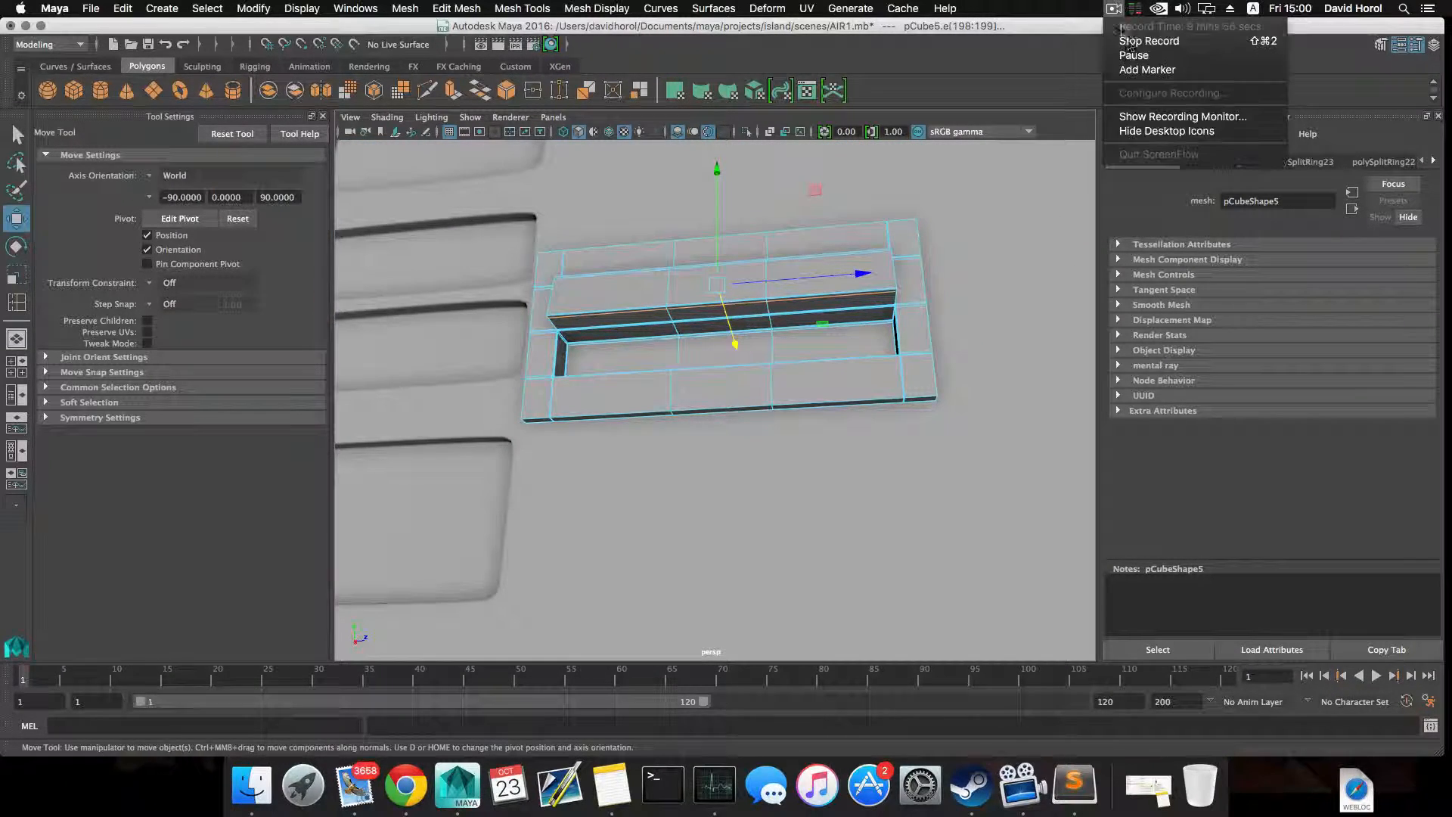
{"action": "left_click", "coordinate": [1134, 55]}
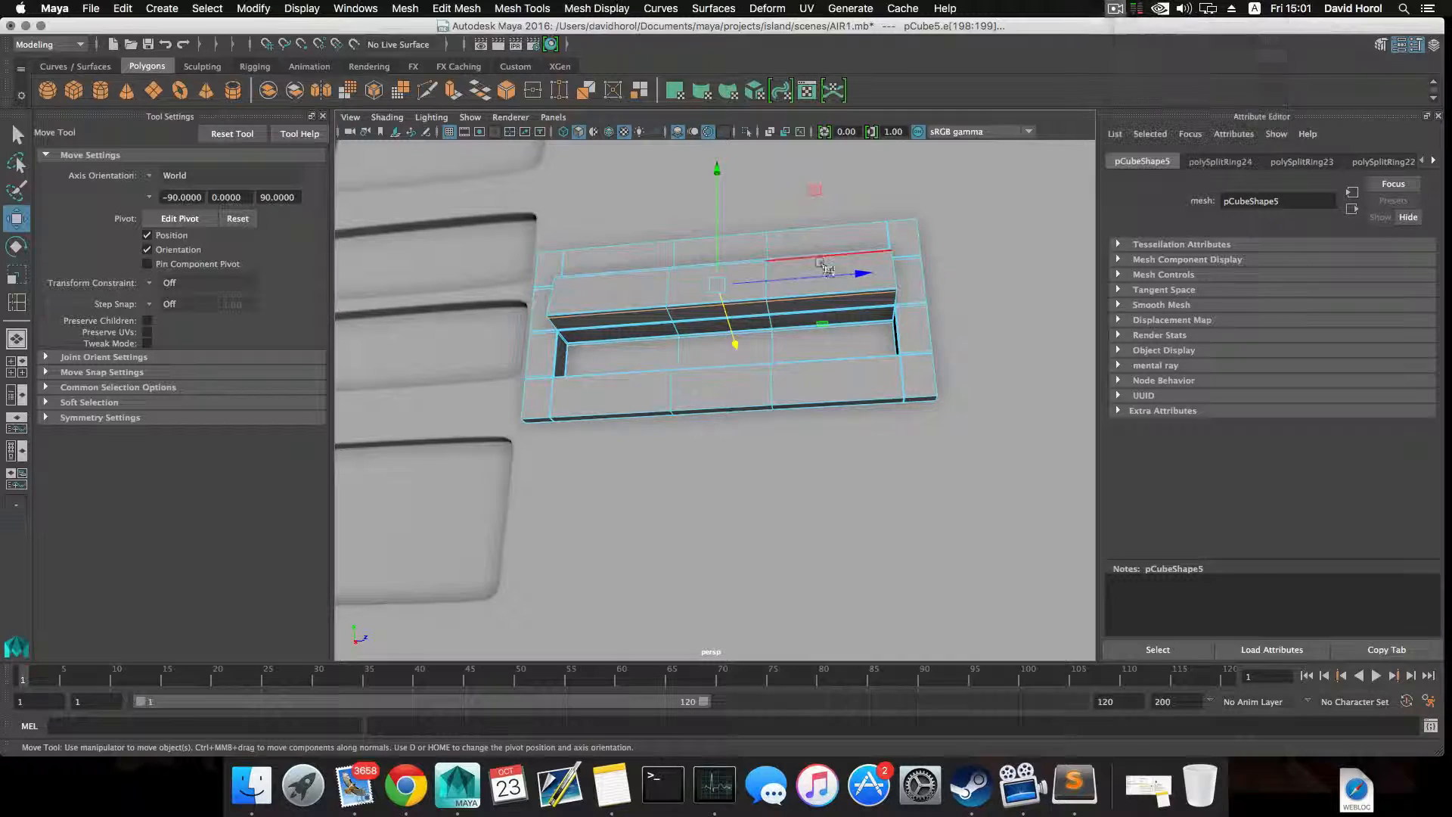
- Select the two vertical edge loops crossing the middle of the plate and scale them outward along its length
{"action": "right_click_drag", "start_coordinate": [824, 264], "coordinate": [885, 363], "text": "alt"}
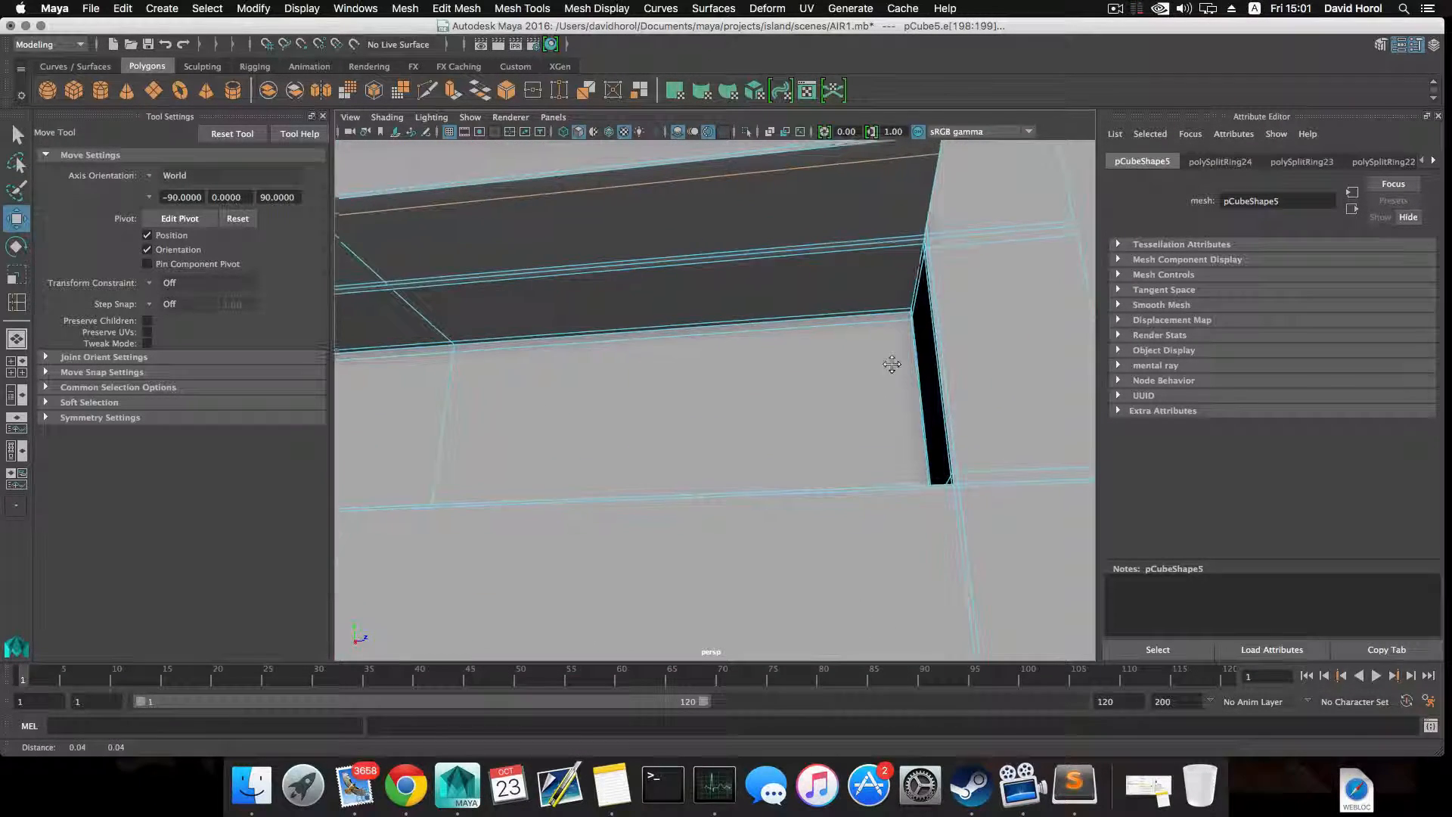
{"action": "left_click_drag", "start_coordinate": [837, 288], "coordinate": [784, 308], "text": "alt"}
{"action": "right_click_drag", "start_coordinate": [849, 288], "coordinate": [849, 330]}
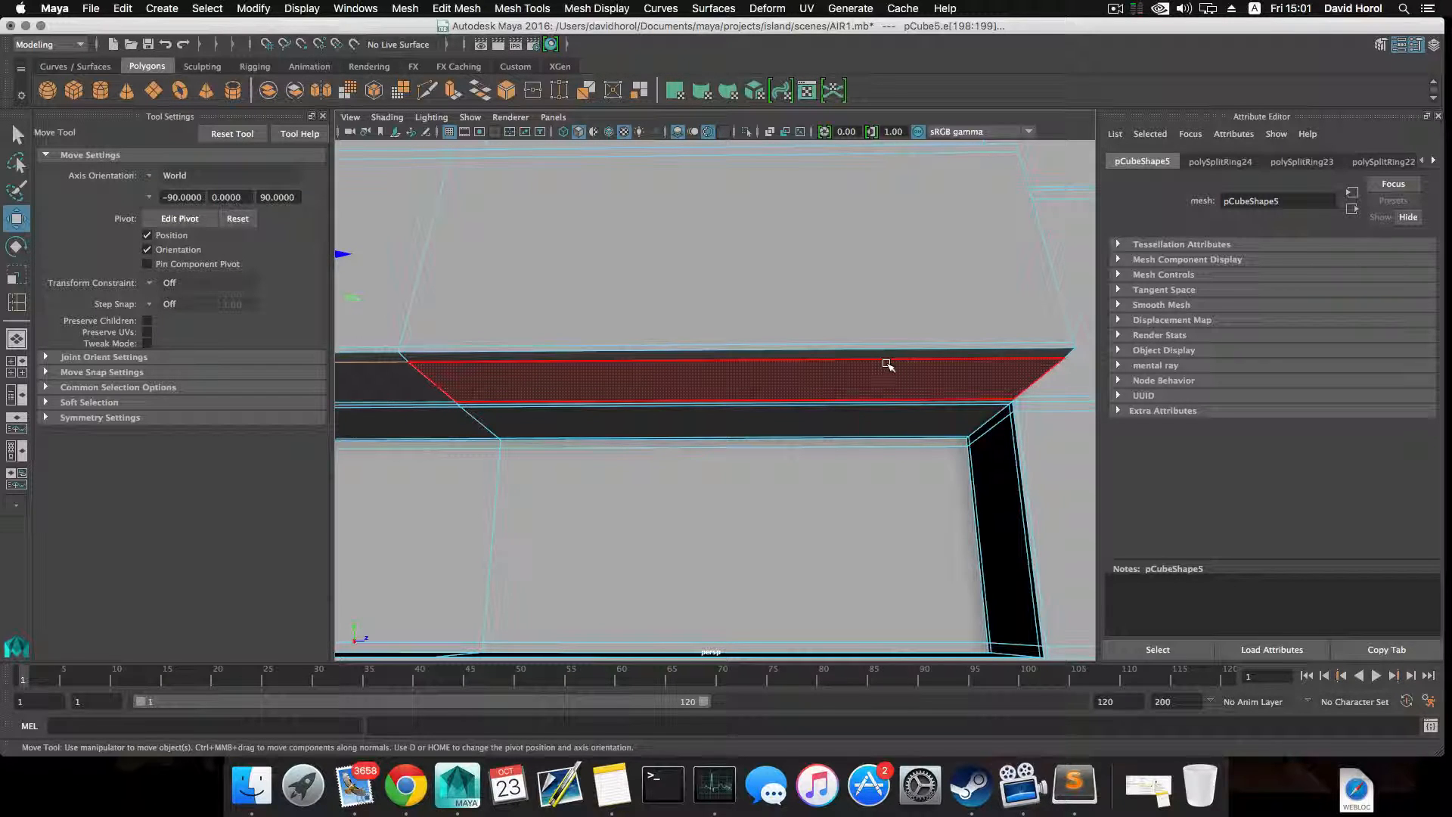
{"action": "scroll", "coordinate": [856, 327], "scroll_direction": "down", "scroll_amount": 10}
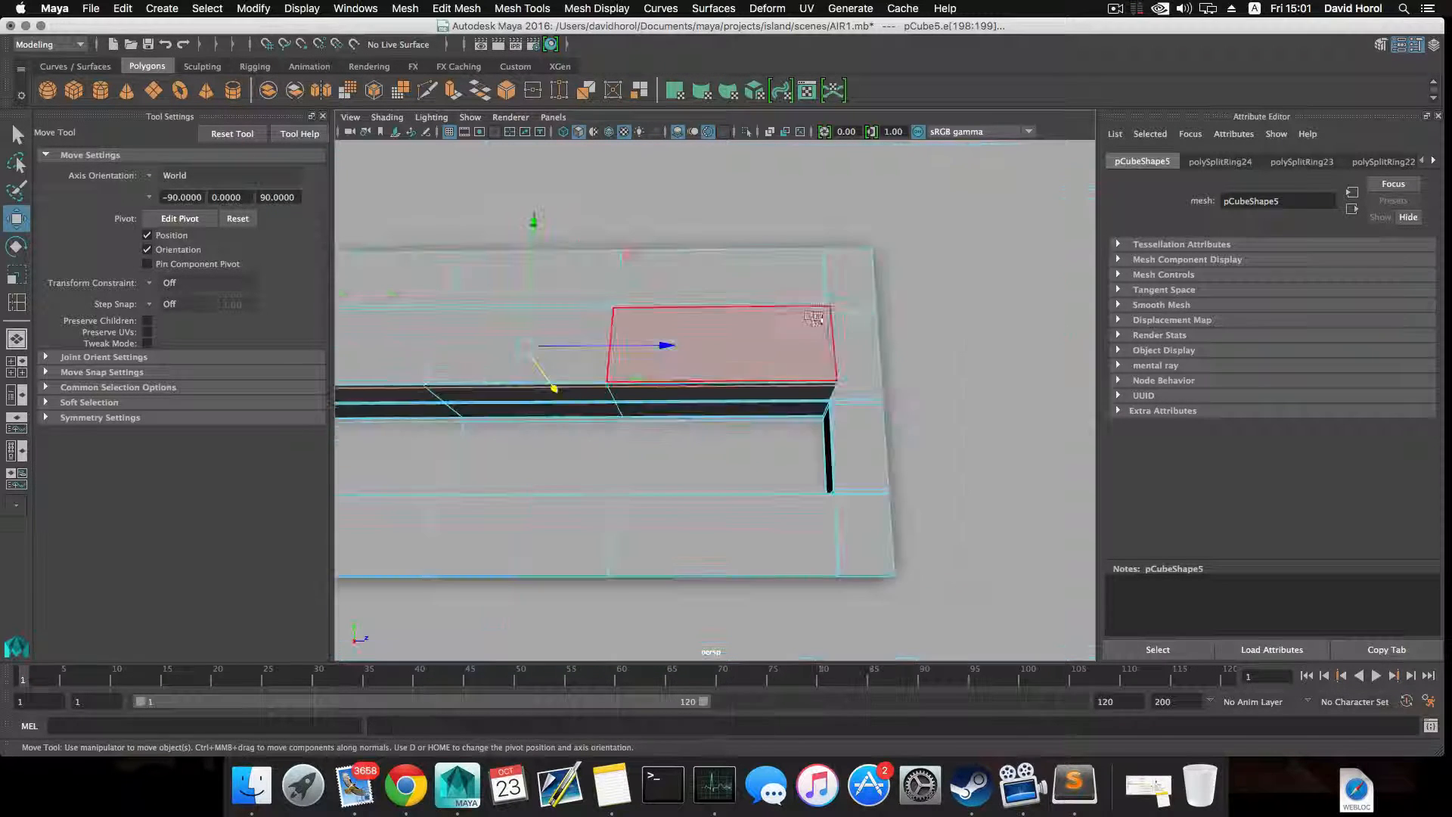
{"action": "middle_click_drag", "start_coordinate": [770, 318], "coordinate": [853, 322], "text": "alt"}
{"action": "right_click_drag", "start_coordinate": [833, 320], "coordinate": [833, 280]}
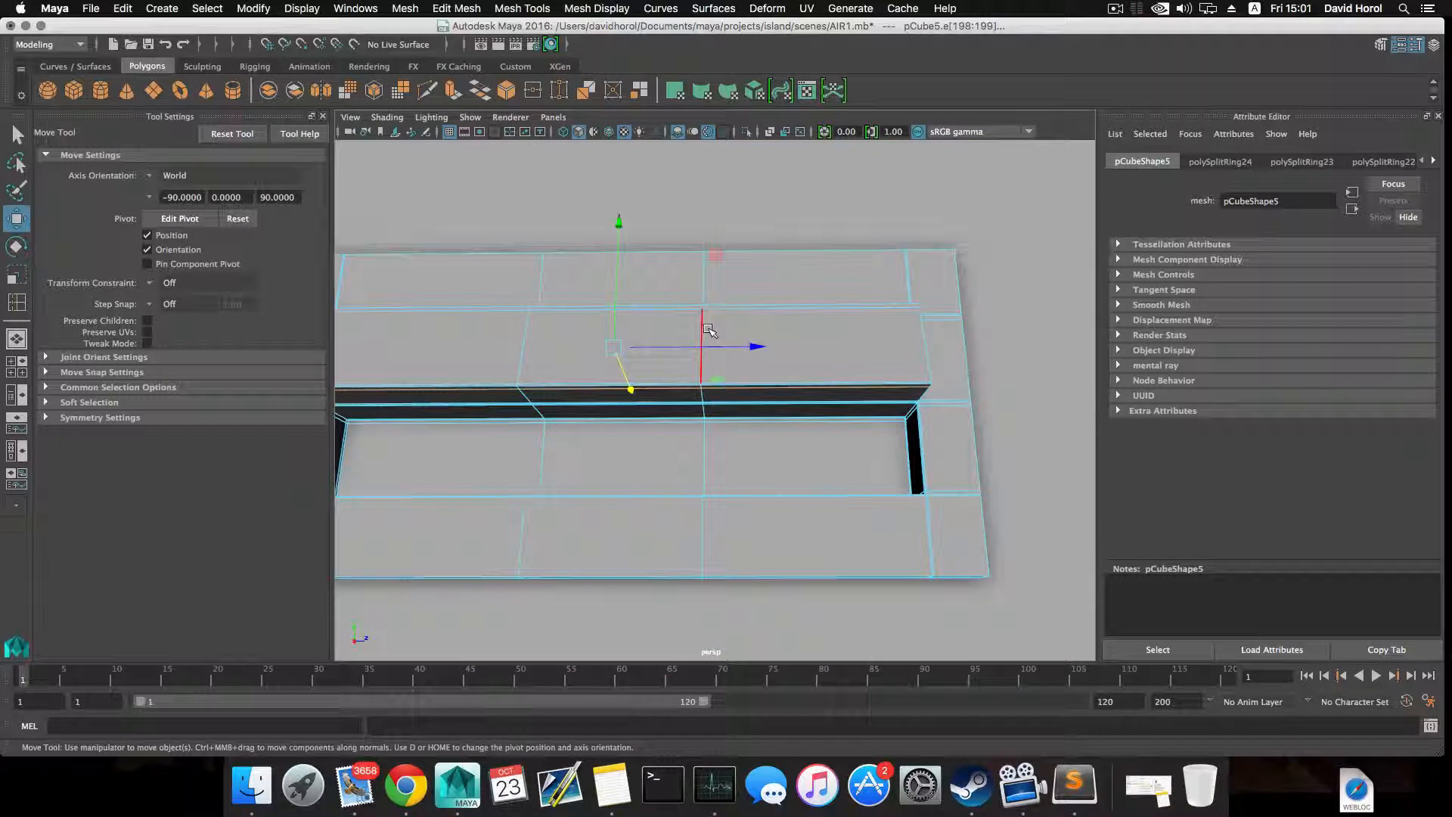
{"action": "left_click", "coordinate": [707, 331]}
{"action": "key", "text": "r"}
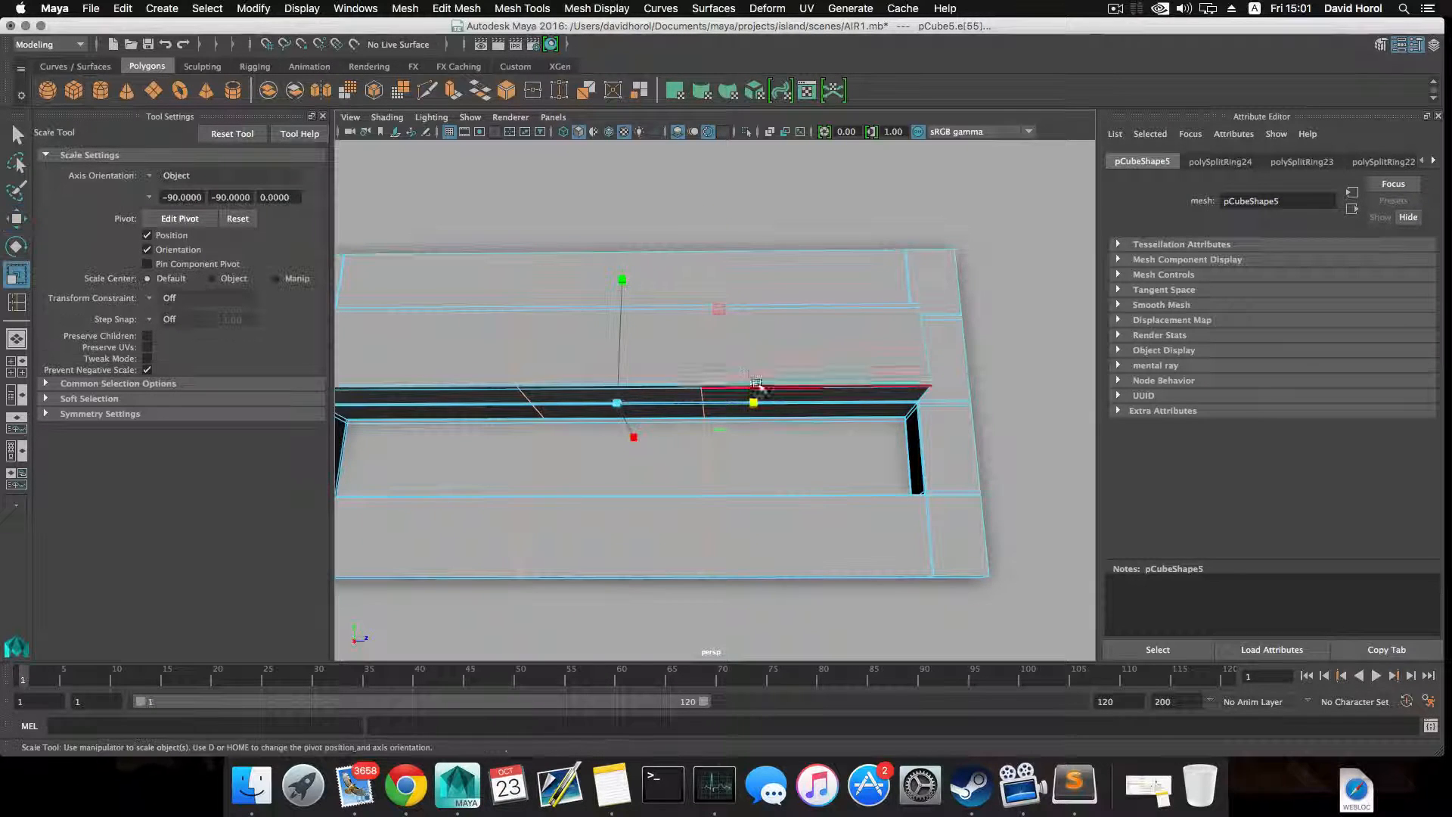
{"action": "left_click_drag", "start_coordinate": [753, 392], "coordinate": [782, 405]}
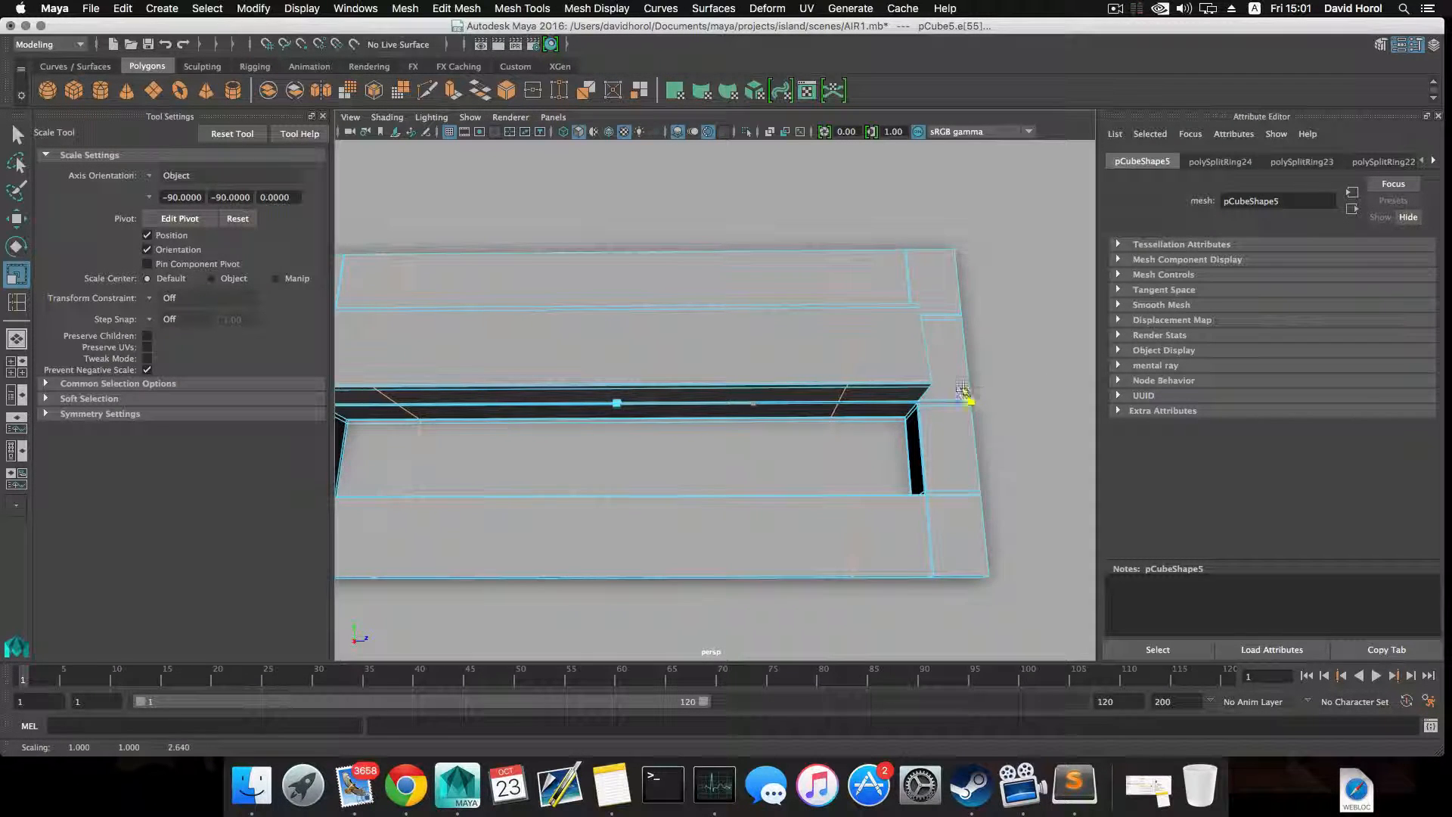
- Restore the selection of the two vertical loops and scale them farther outward, close to the raised block's ends
{"action": "left_click_drag", "start_coordinate": [871, 391], "coordinate": [728, 355], "text": "alt"}
{"action": "scroll", "coordinate": [728, 356], "scroll_direction": "up", "scroll_amount": 3}
{"action": "right_click_drag", "start_coordinate": [739, 287], "coordinate": [739, 314]}
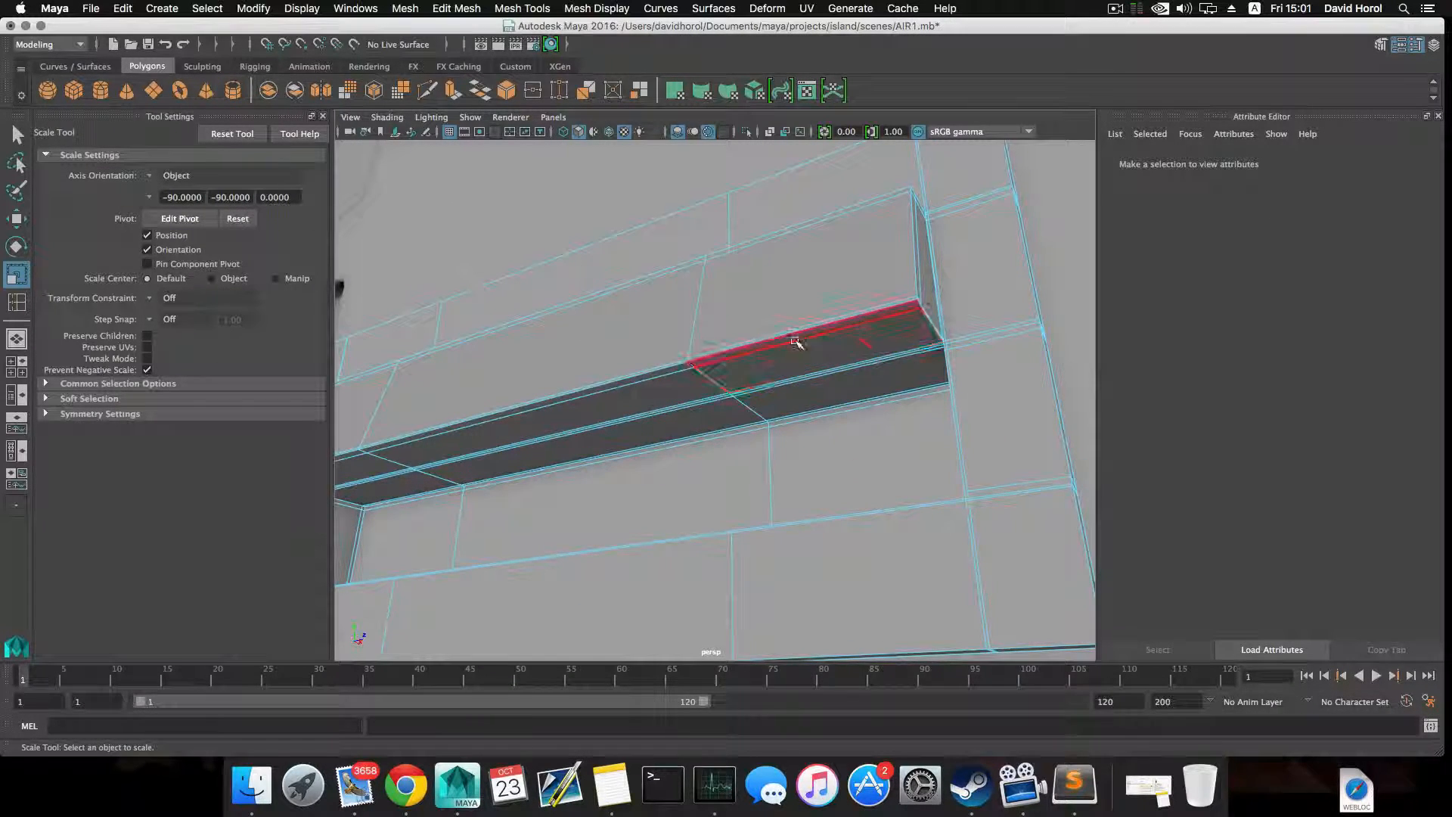
{"action": "left_click_drag", "start_coordinate": [687, 328], "coordinate": [764, 347], "text": "alt"}
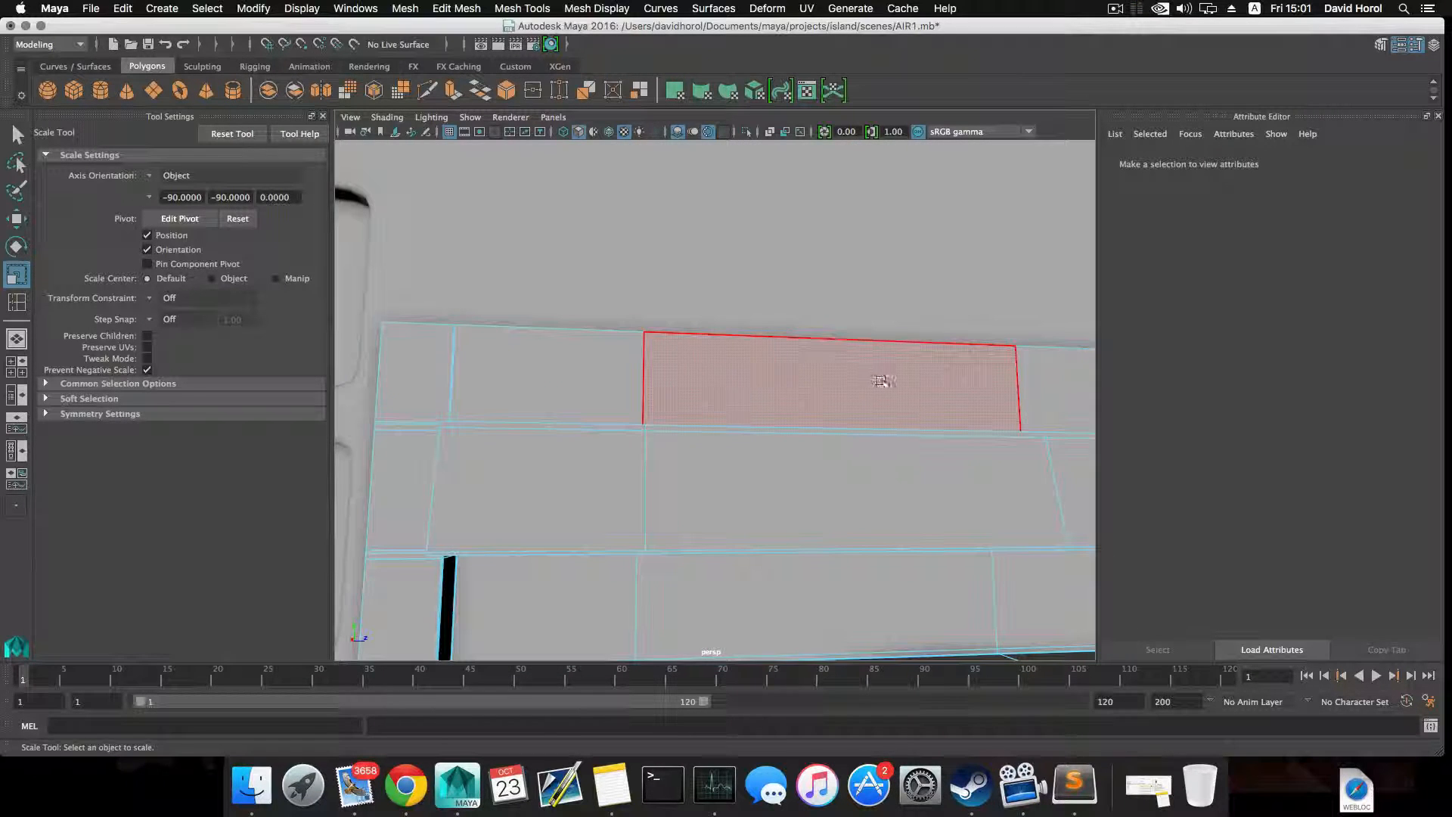
{"action": "key", "text": "super+z"}
{"action": "left_click_drag", "start_coordinate": [915, 406], "coordinate": [757, 401], "text": "alt"}
{"action": "scroll", "coordinate": [757, 402], "scroll_direction": "down", "scroll_amount": 3}
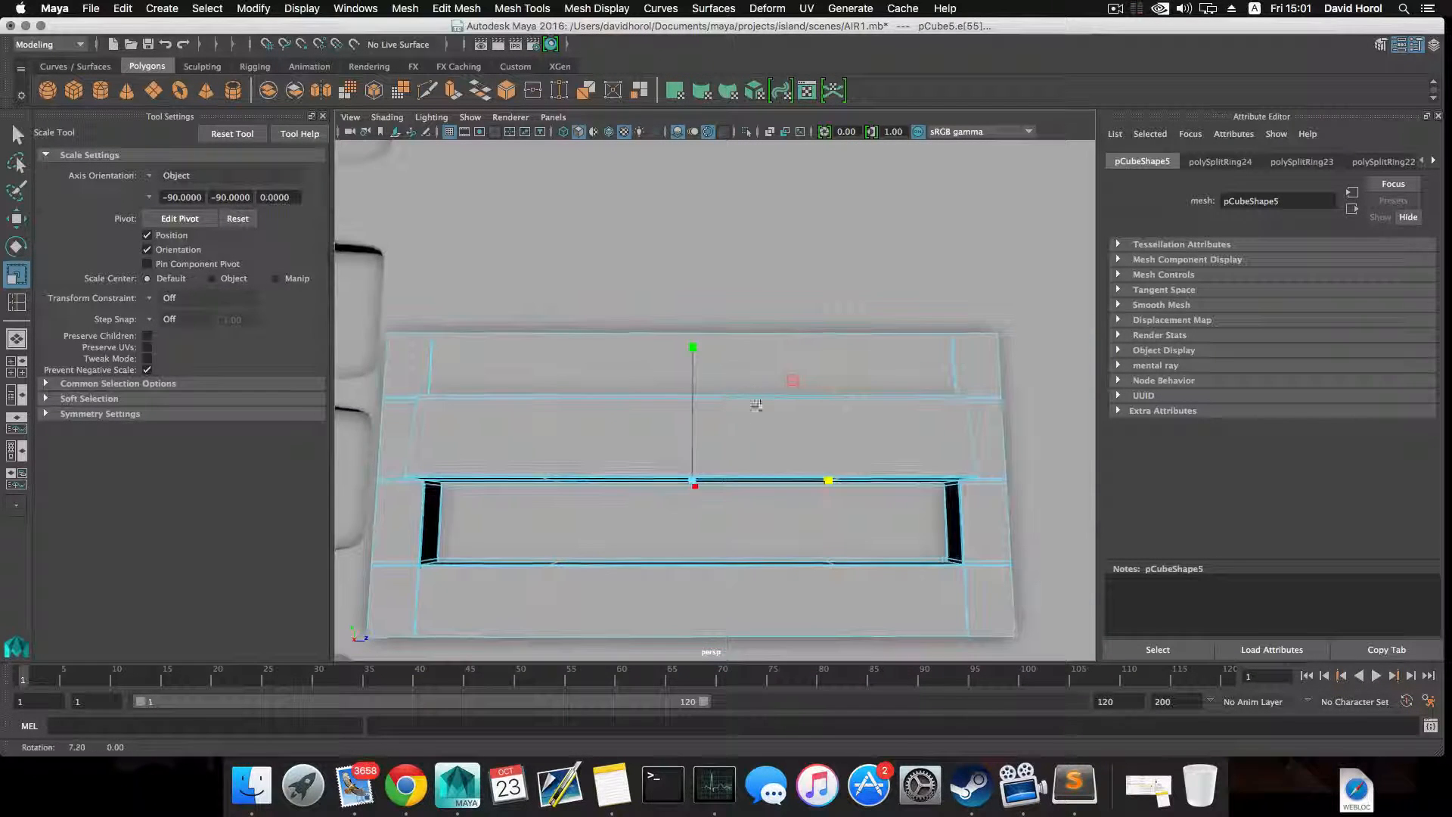
{"action": "left_click_drag", "start_coordinate": [830, 481], "coordinate": [830, 424]}
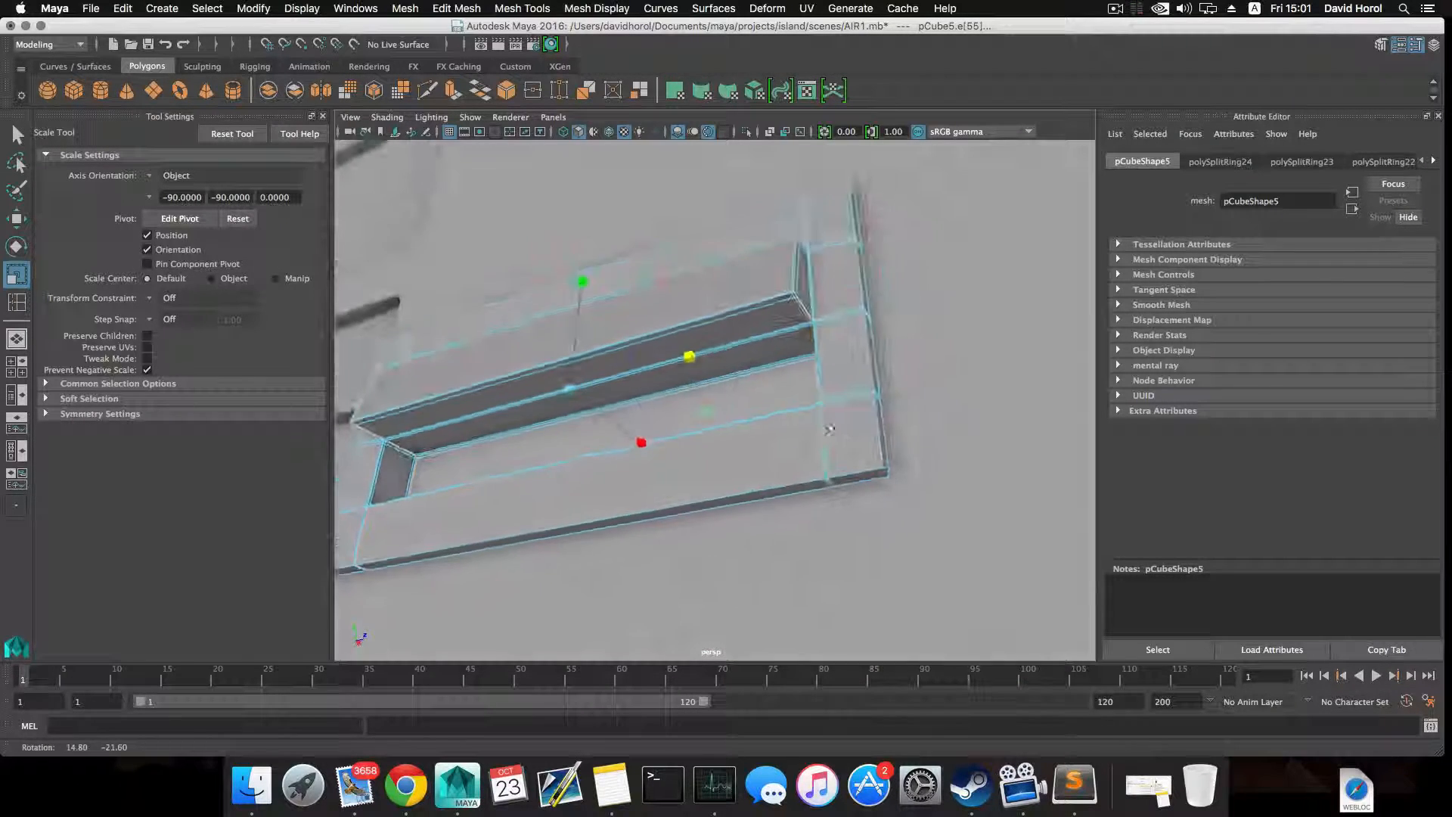
- Extrude the two long faces beneath the raised block and move them upward to hollow its underside
{"action": "scroll", "coordinate": [787, 345], "scroll_direction": "up", "scroll_amount": 4}
{"action": "middle_click_drag", "start_coordinate": [778, 340], "coordinate": [751, 403], "text": "alt"}
{"action": "scroll", "coordinate": [779, 391], "scroll_direction": "up", "scroll_amount": 5}
{"action": "right_click_drag", "start_coordinate": [743, 312], "coordinate": [746, 358]}
{"action": "left_click", "coordinate": [759, 353]}
{"action": "left_click", "coordinate": [833, 415], "text": "shift"}
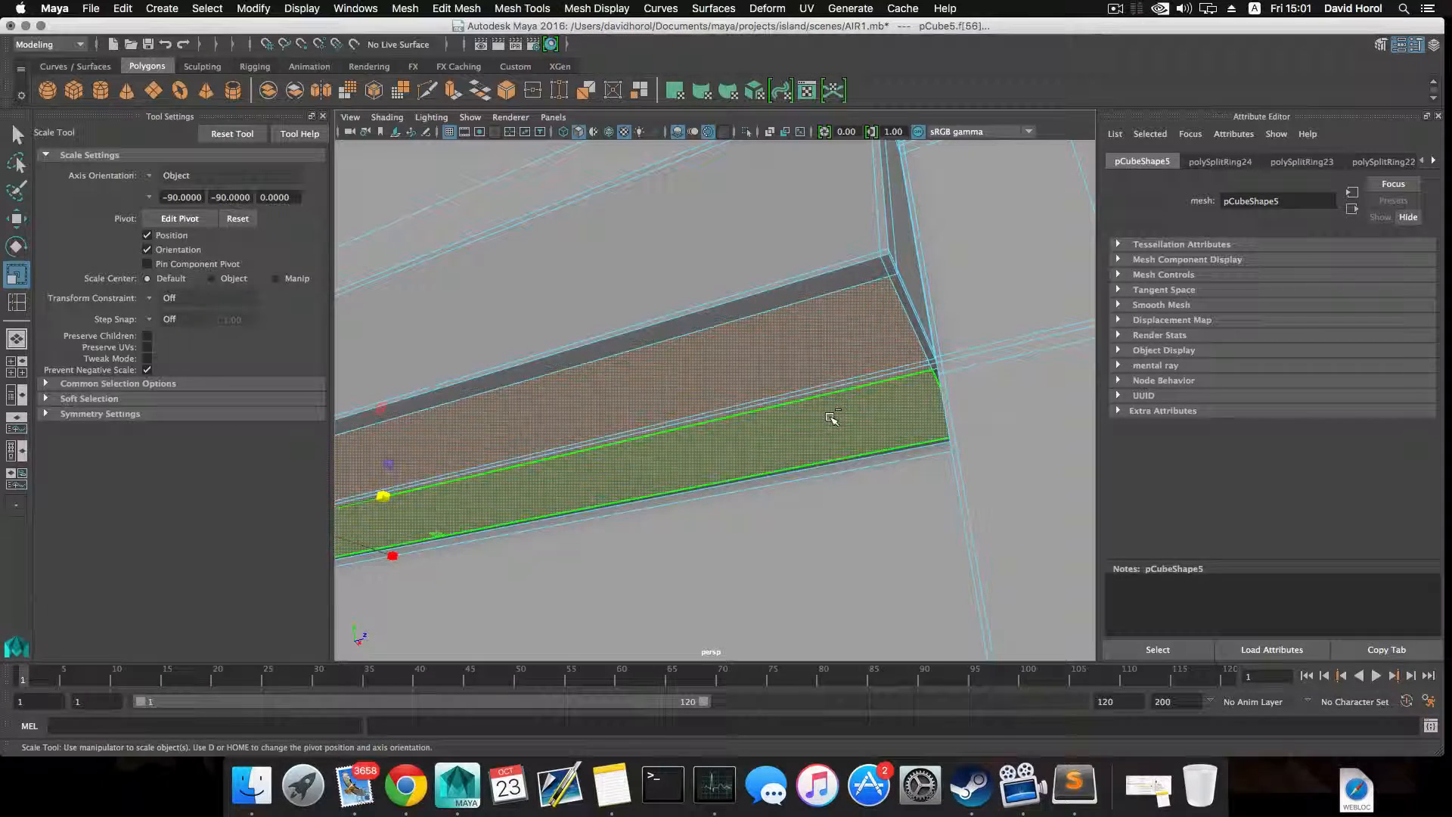
{"action": "scroll", "coordinate": [831, 416], "scroll_direction": "down", "scroll_amount": 5}
{"action": "left_click_drag", "start_coordinate": [827, 416], "coordinate": [865, 393], "text": "alt"}
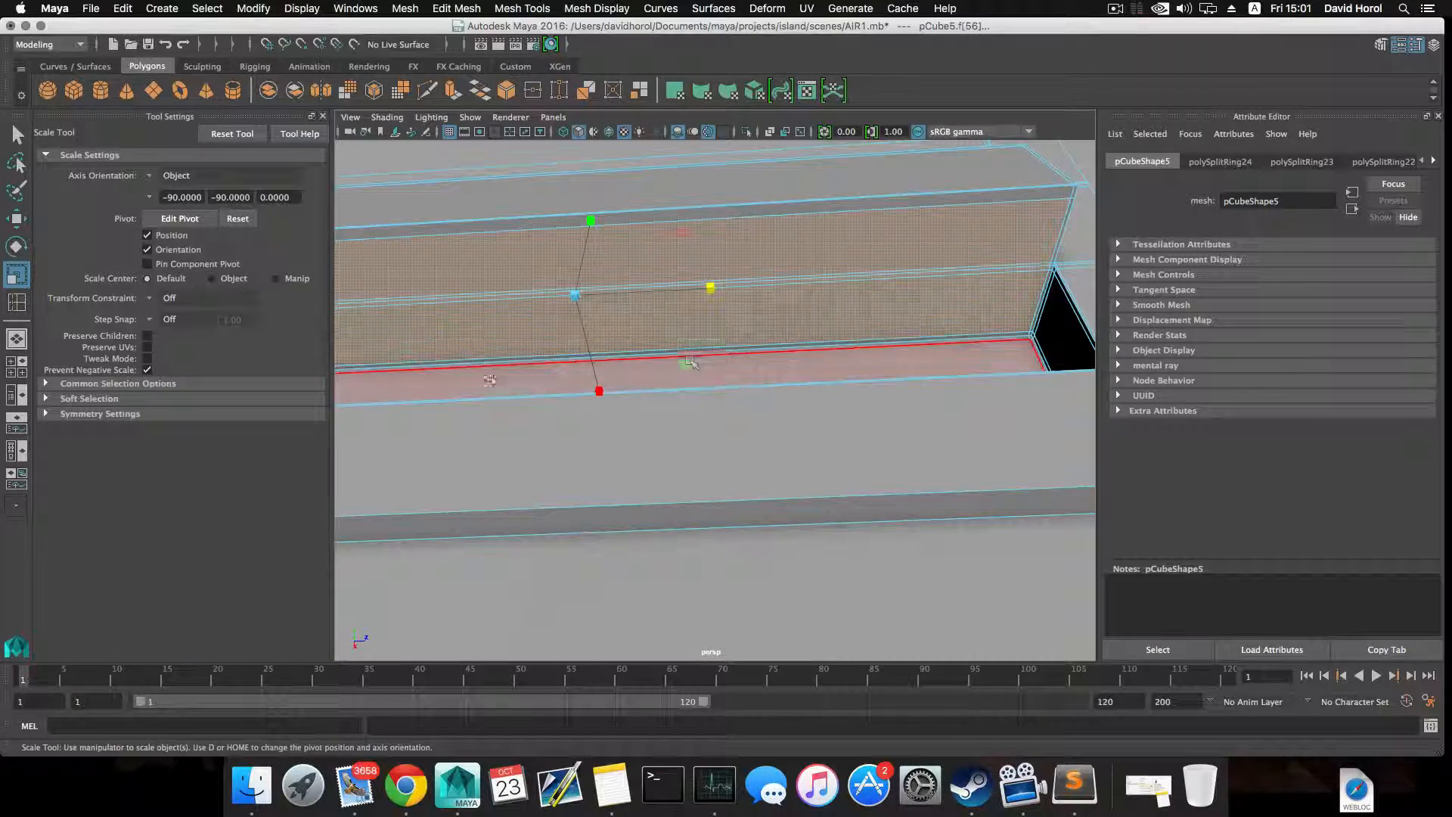
{"action": "left_click_drag", "start_coordinate": [830, 321], "coordinate": [737, 309], "text": "alt"}
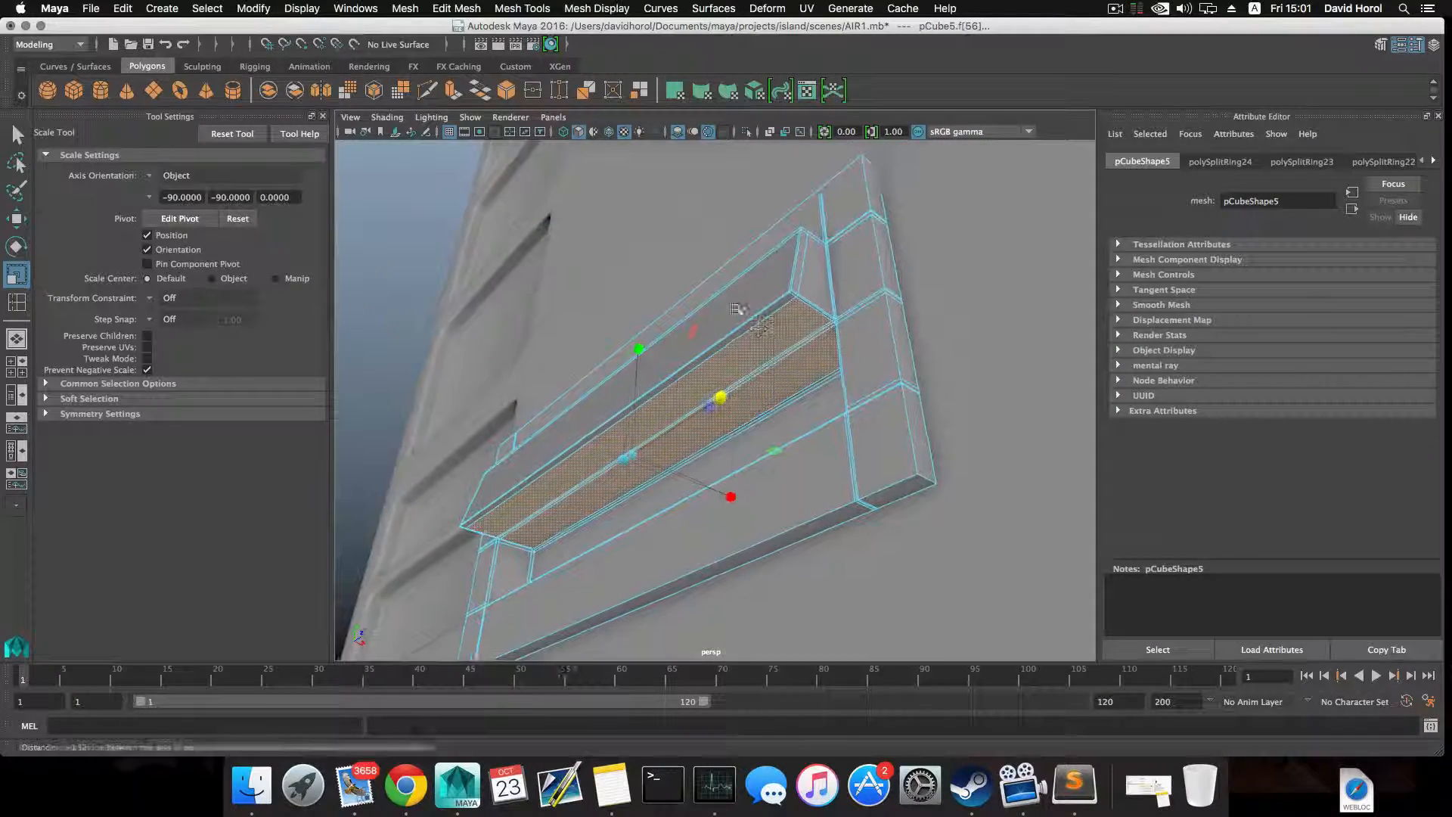
{"action": "left_click", "coordinate": [453, 91]}
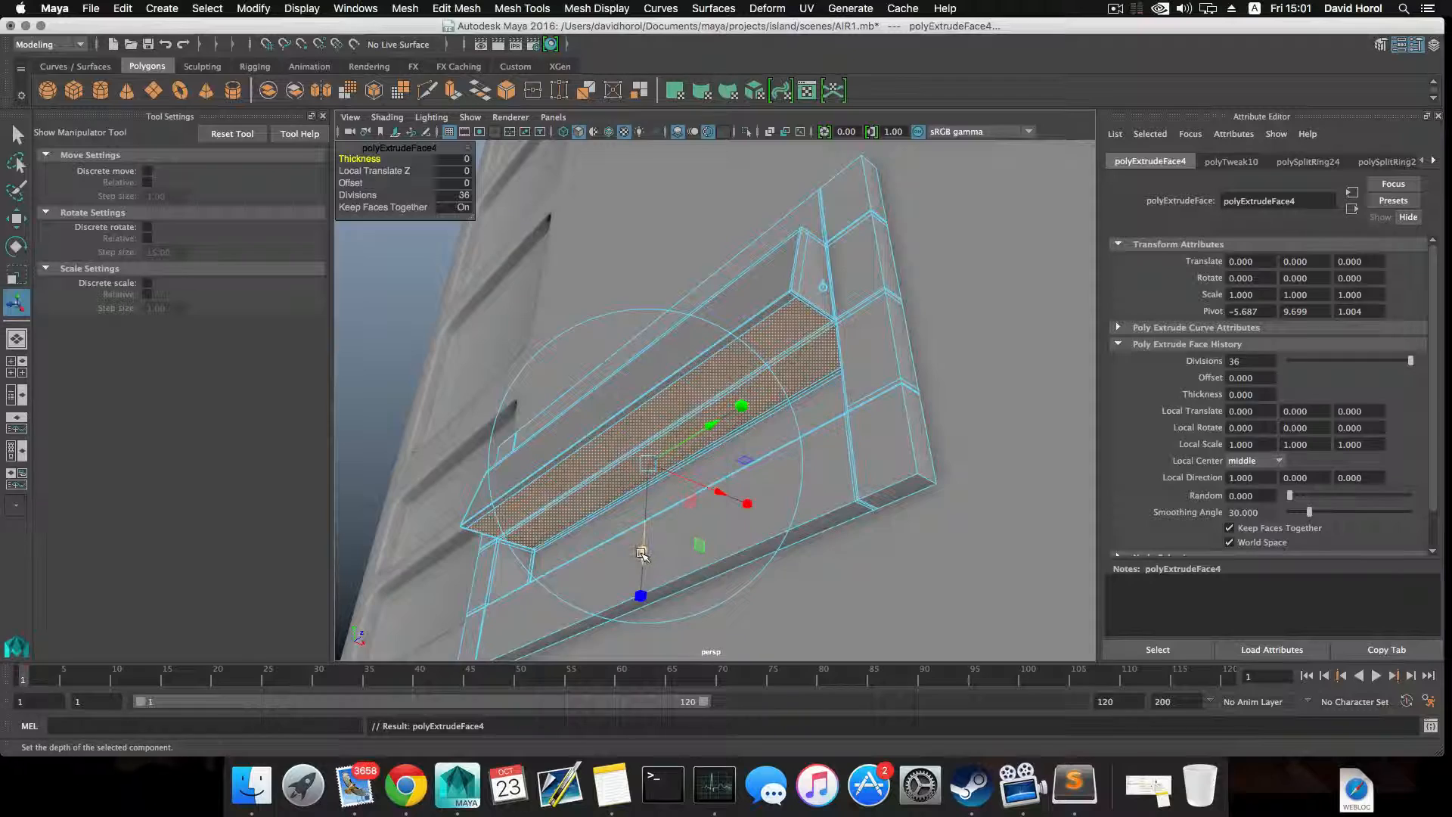
{"action": "key", "text": "w"}
{"action": "left_click_drag", "start_coordinate": [635, 343], "coordinate": [901, 372]}
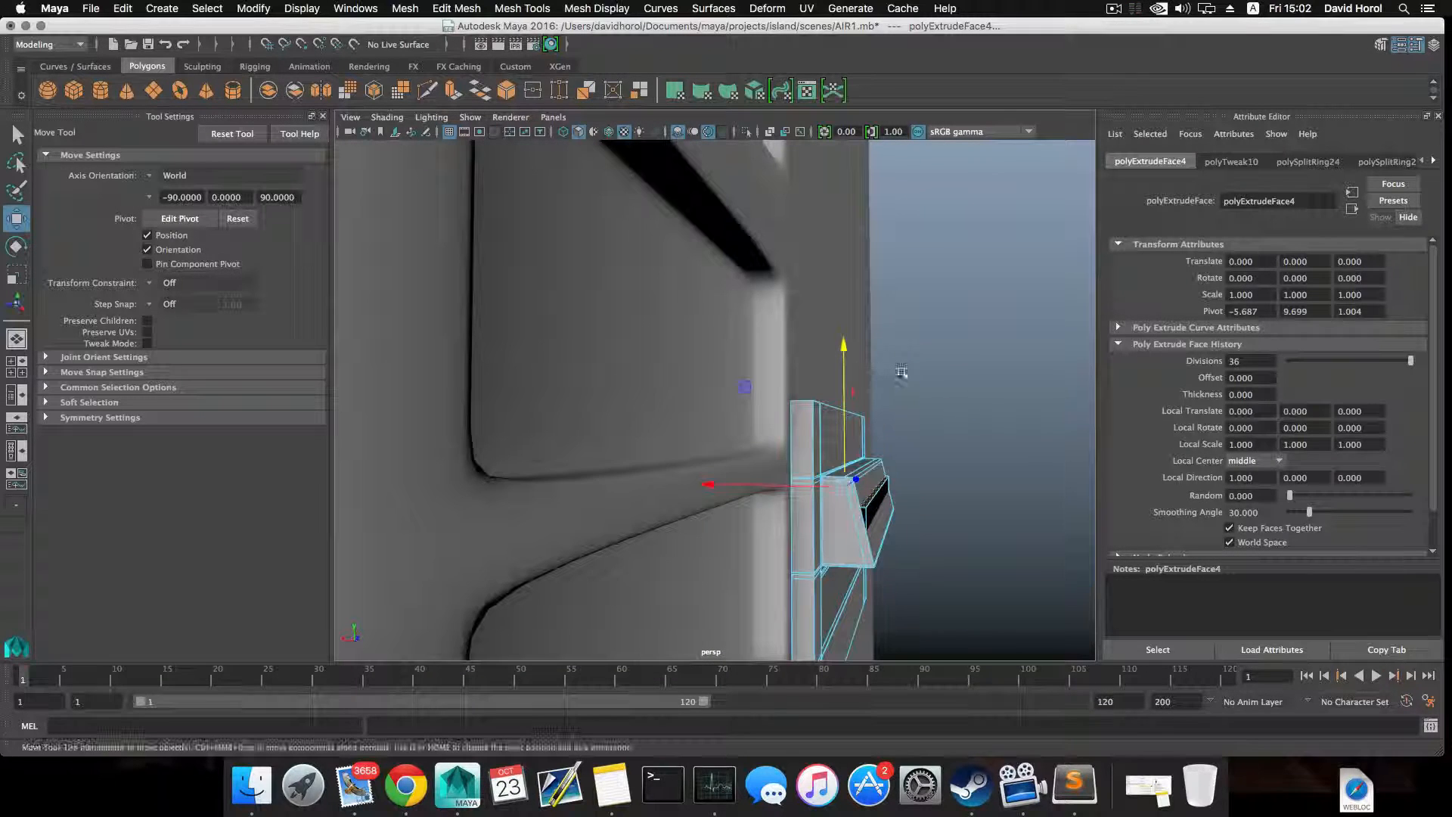
- Select an edge at the end of the block's hollowed underside and compare the smoothed and unsmoothed plate
{"action": "right_click_drag", "start_coordinate": [973, 370], "coordinate": [974, 328]}
{"action": "left_click", "coordinate": [880, 488]}
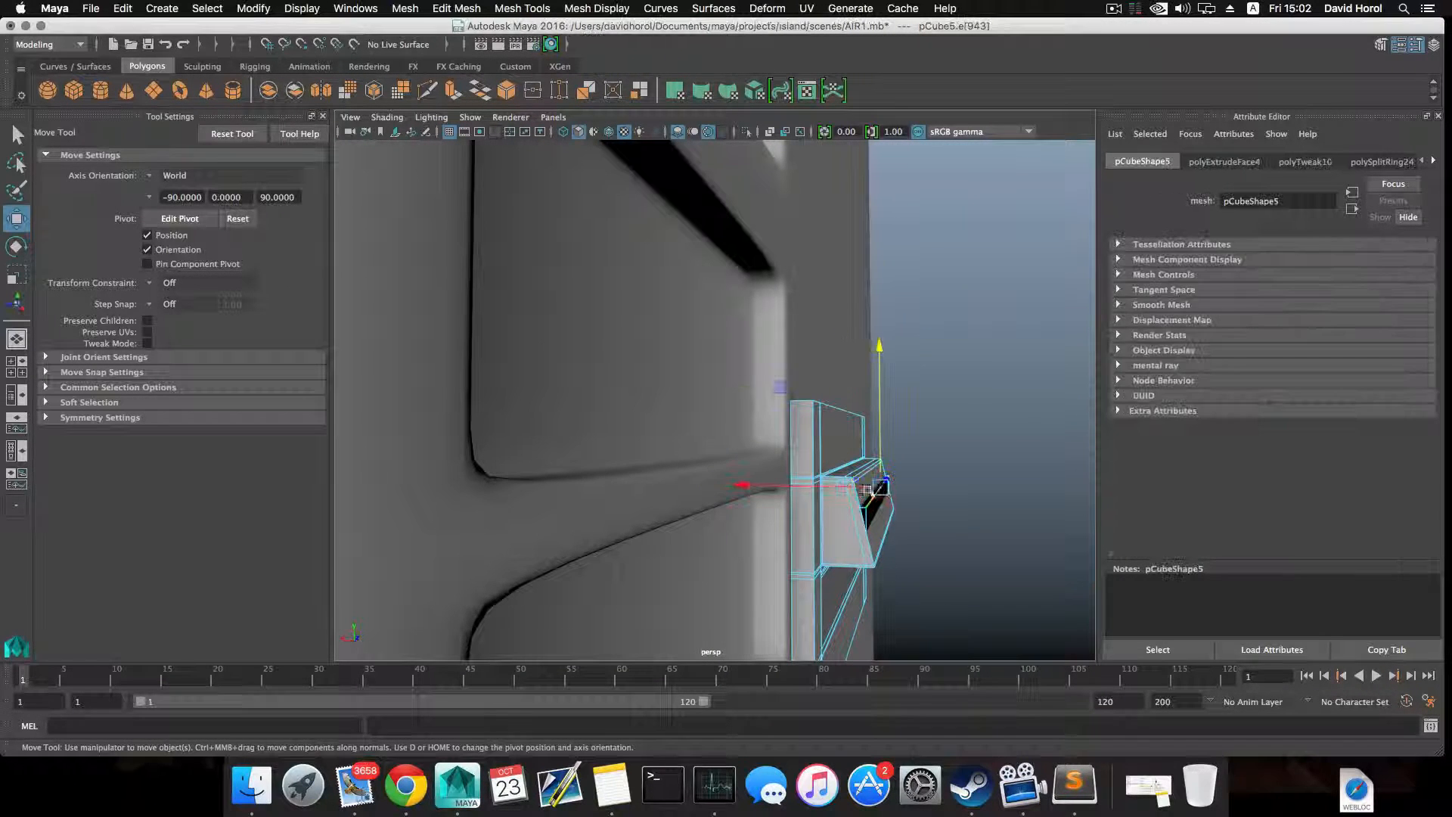
{"action": "left_click_drag", "start_coordinate": [833, 488], "coordinate": [703, 345]}
{"action": "key", "text": "3"}
{"action": "key", "text": "1"}
{"action": "left_click_drag", "start_coordinate": [760, 416], "coordinate": [786, 438], "text": "alt"}
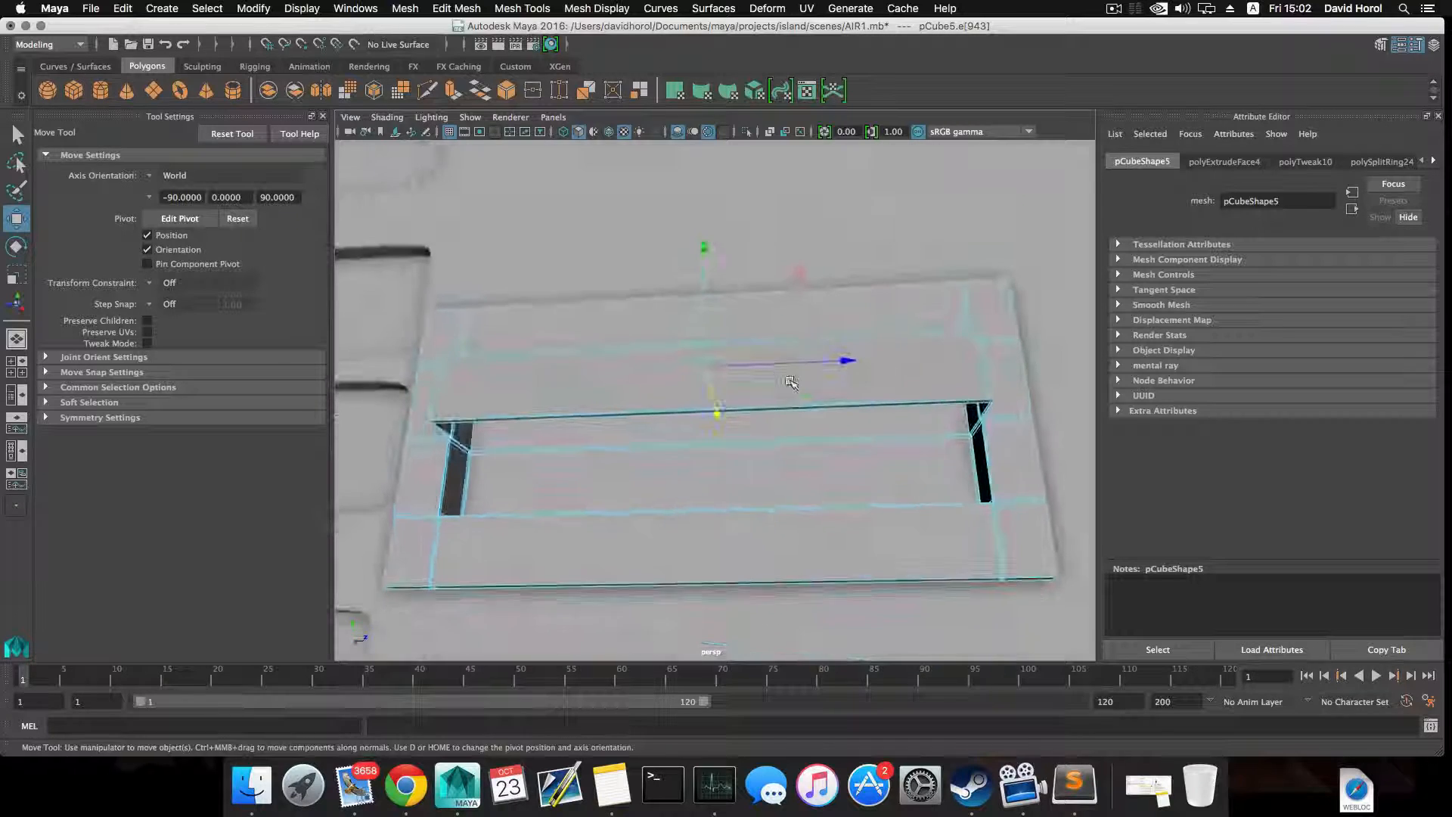
- Select the vertical support loops beside both ends of the raised block
{"action": "right_click_drag", "start_coordinate": [869, 373], "coordinate": [869, 334]}
{"action": "middle_click_drag", "start_coordinate": [891, 361], "coordinate": [801, 368], "text": "alt"}
{"action": "right_click_drag", "start_coordinate": [802, 369], "coordinate": [950, 428], "text": "alt"}
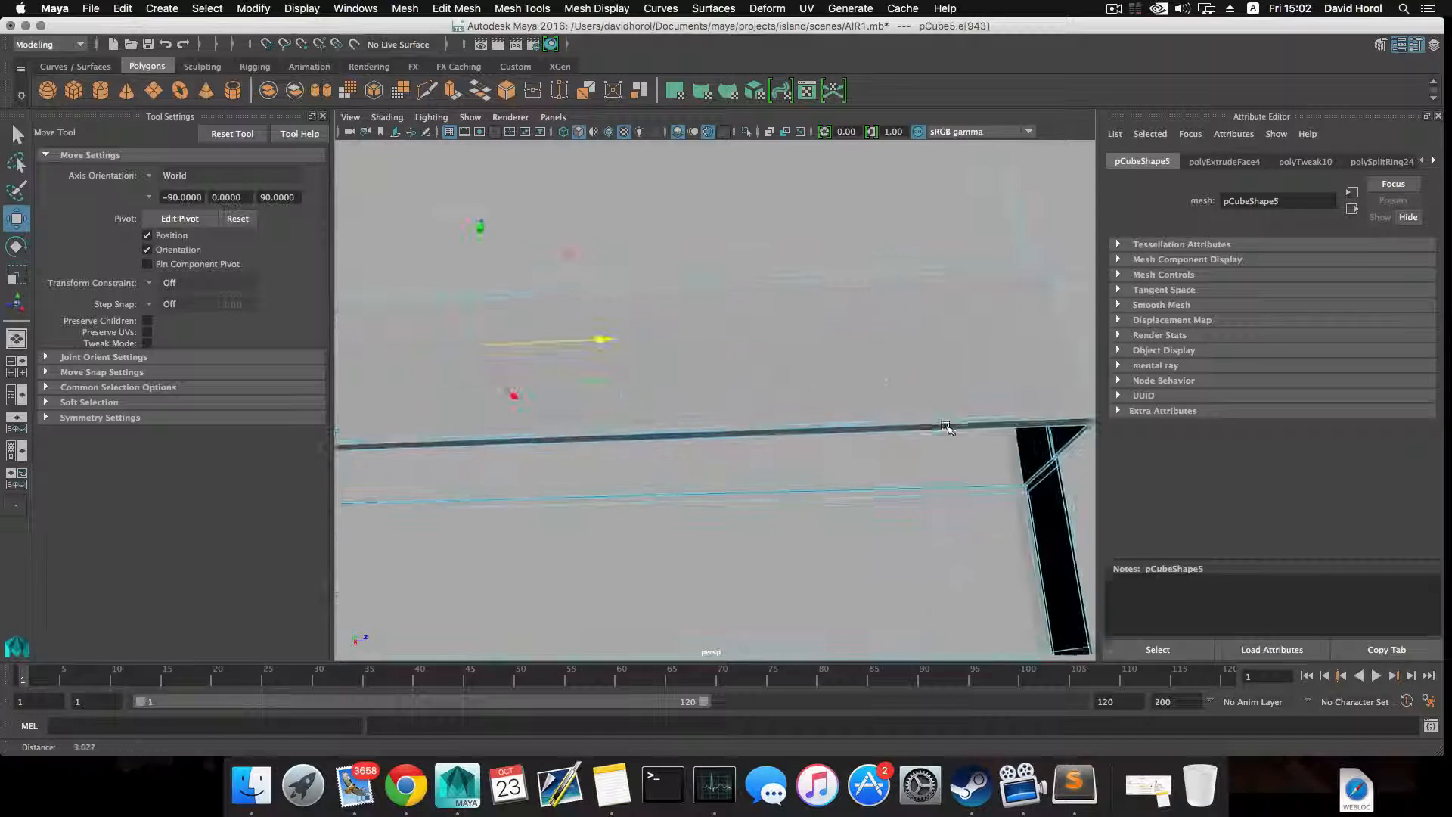
{"action": "middle_click_drag", "start_coordinate": [984, 378], "coordinate": [901, 382], "text": "alt"}
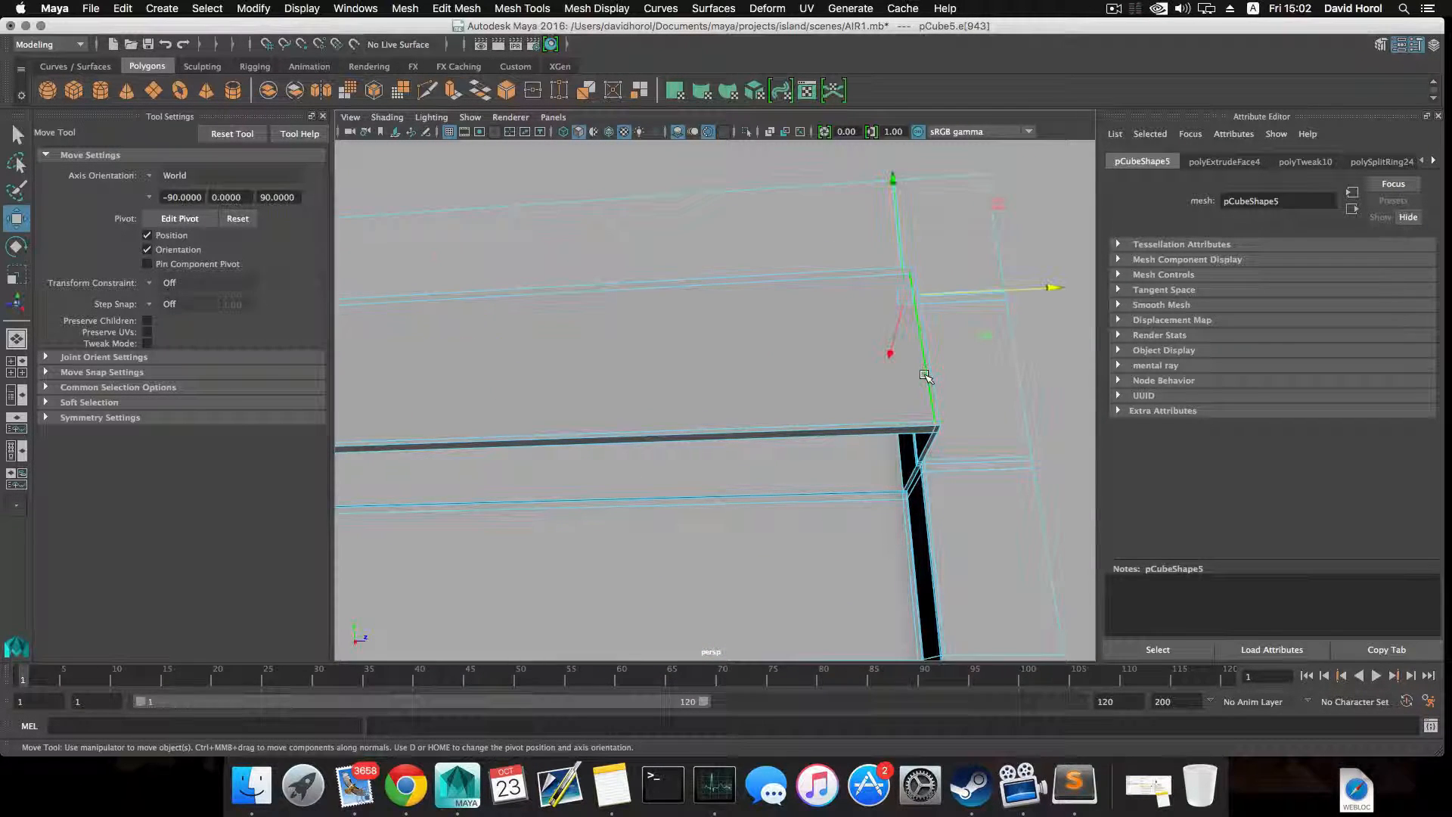
{"action": "double_click", "coordinate": [924, 374]}
{"action": "left_click_drag", "start_coordinate": [911, 371], "coordinate": [907, 412], "text": "alt"}
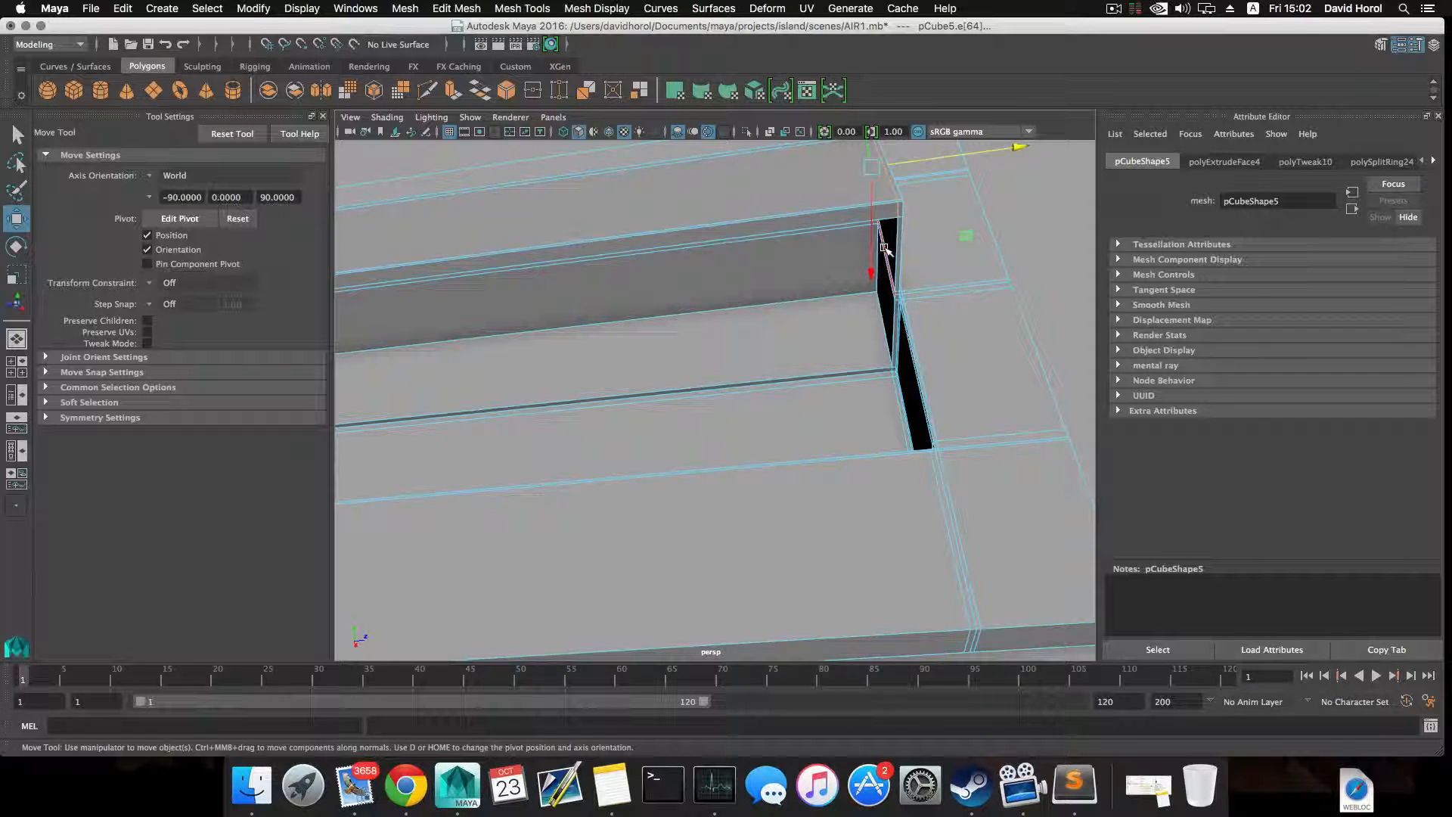
{"action": "left_click_drag", "start_coordinate": [883, 249], "coordinate": [605, 344], "text": "alt"}
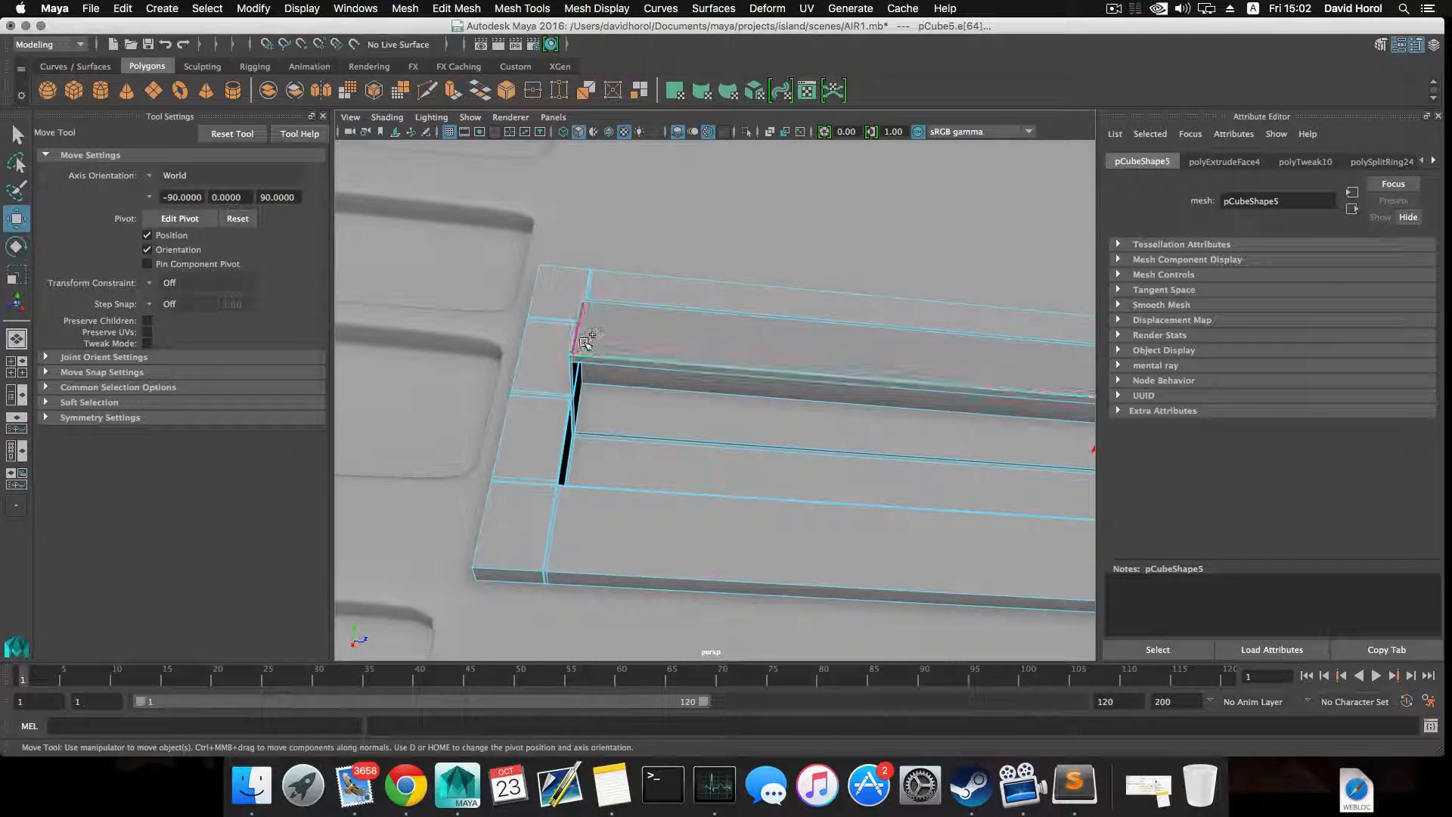
{"action": "left_click_drag", "start_coordinate": [791, 355], "coordinate": [714, 360], "text": "alt"}
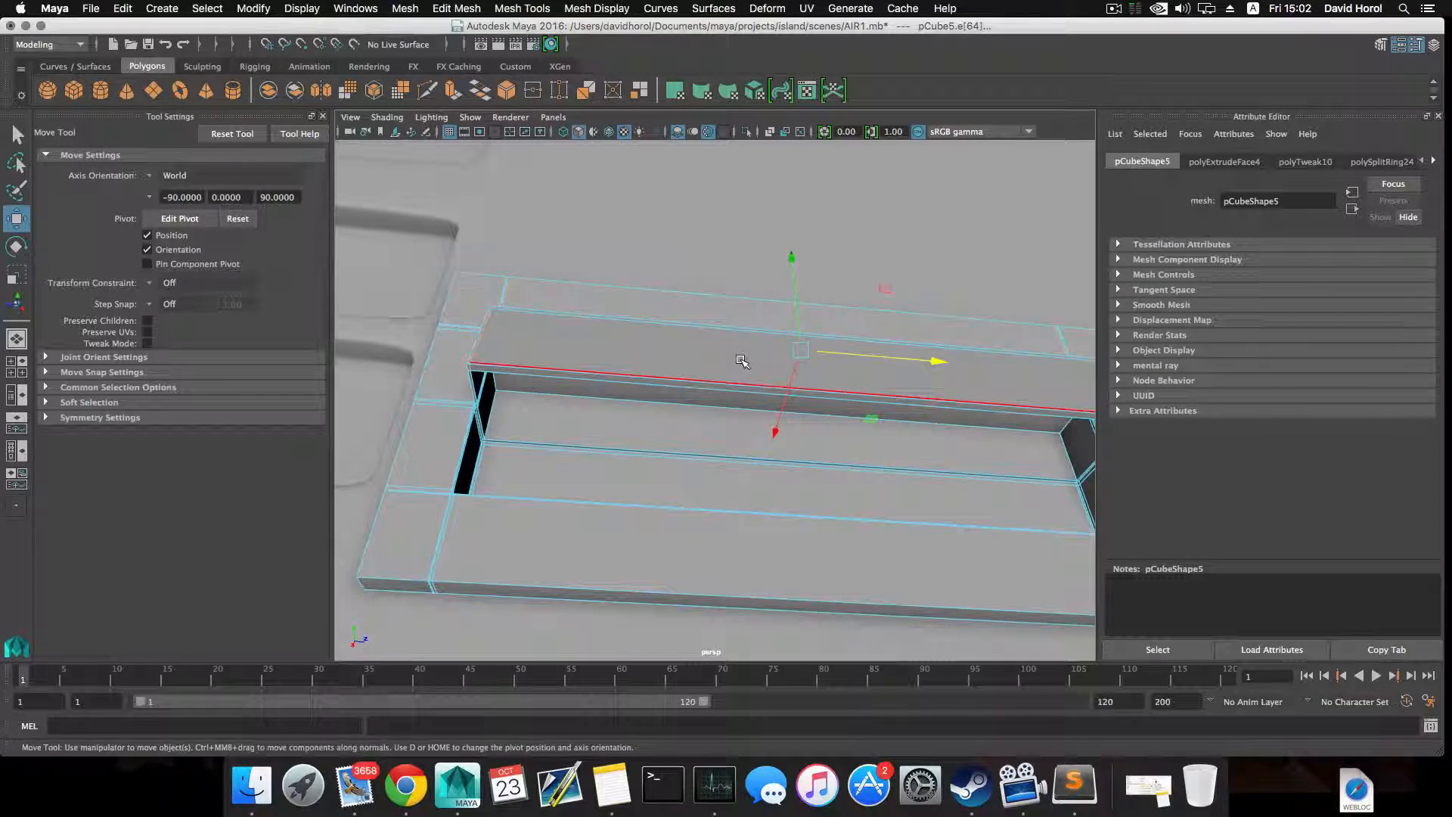
- Examine the hollowed block in smoothed preview and wireframe display, then return to the unsmoothed shaded form
{"action": "key", "text": "3"}
{"action": "key", "text": "1"}
{"action": "key", "text": "4"}
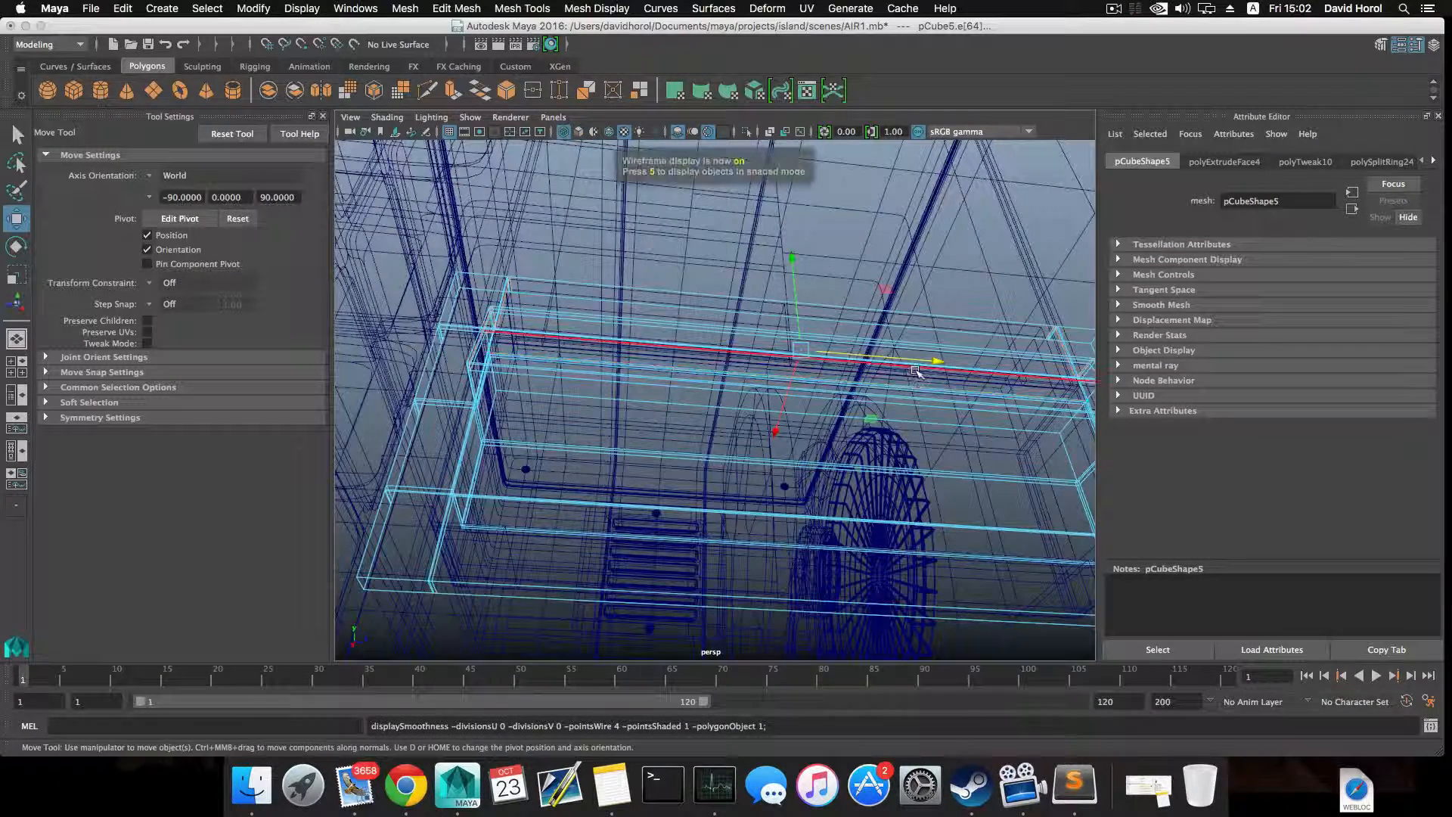
{"action": "key", "text": "3"}
{"action": "key", "text": "5"}
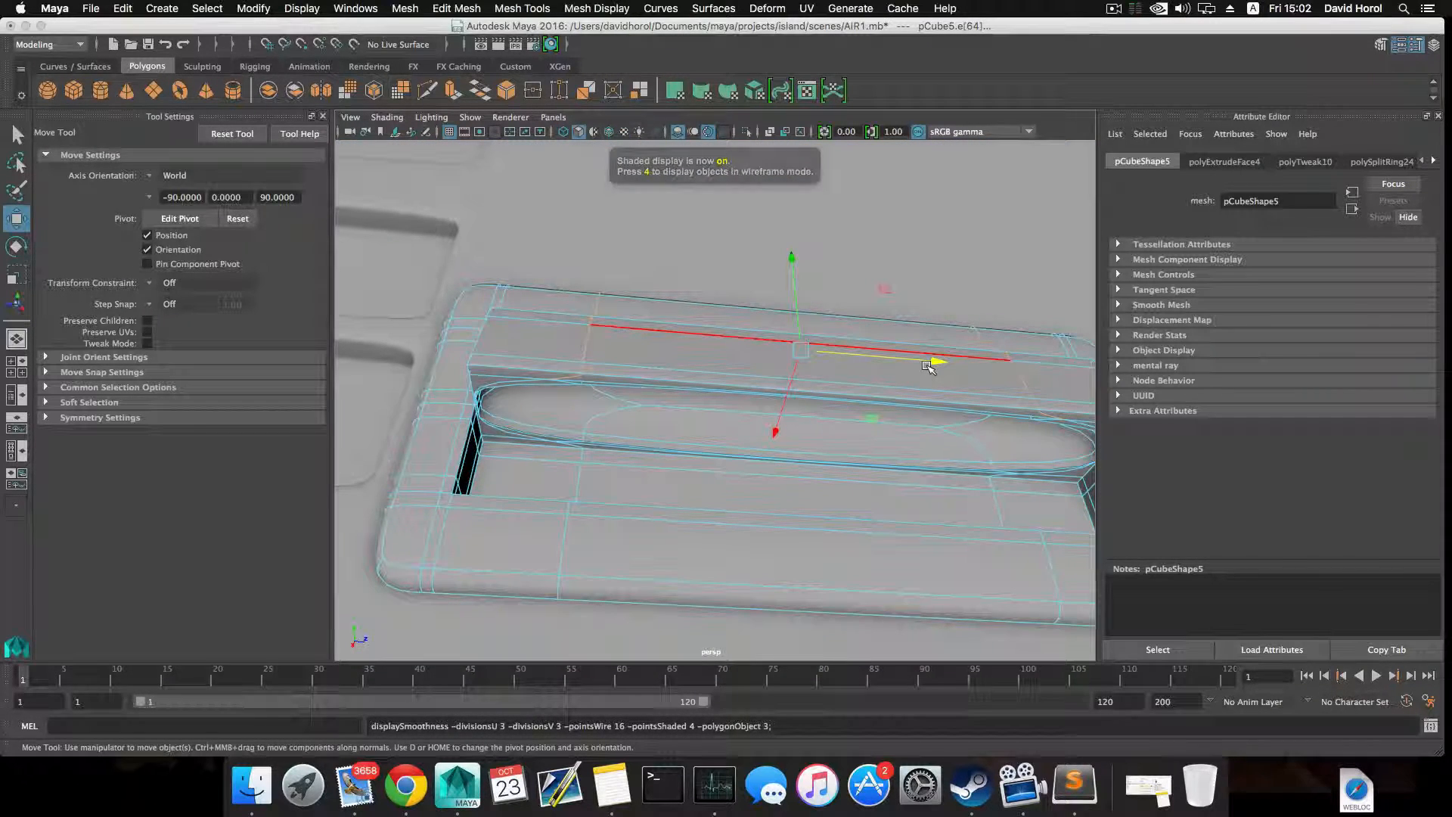
{"action": "key", "text": "1"}
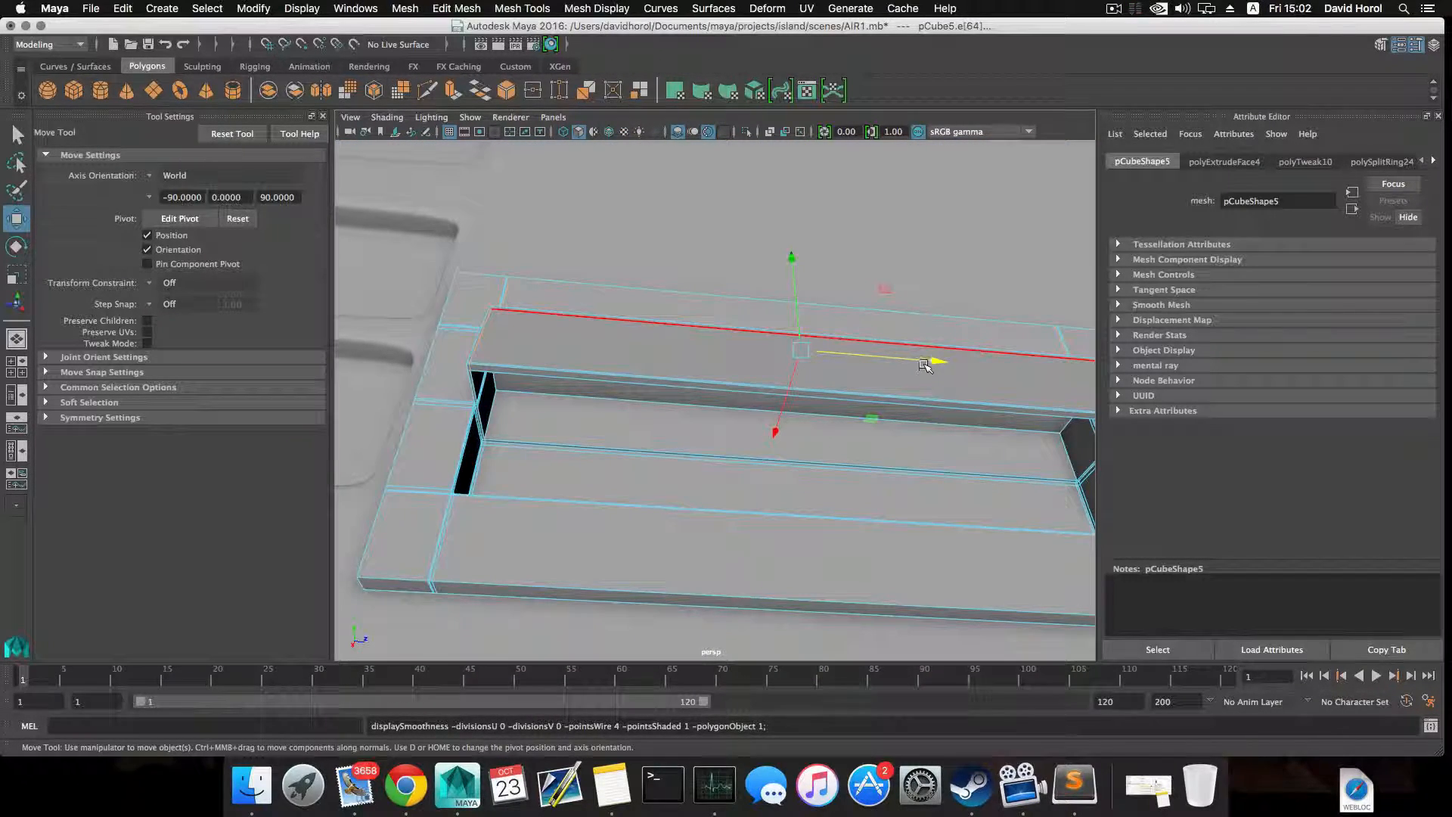
- Try to scale the selected end loops inward along the raised block's length
{"action": "key", "text": "e"}
{"action": "key", "text": "r"}
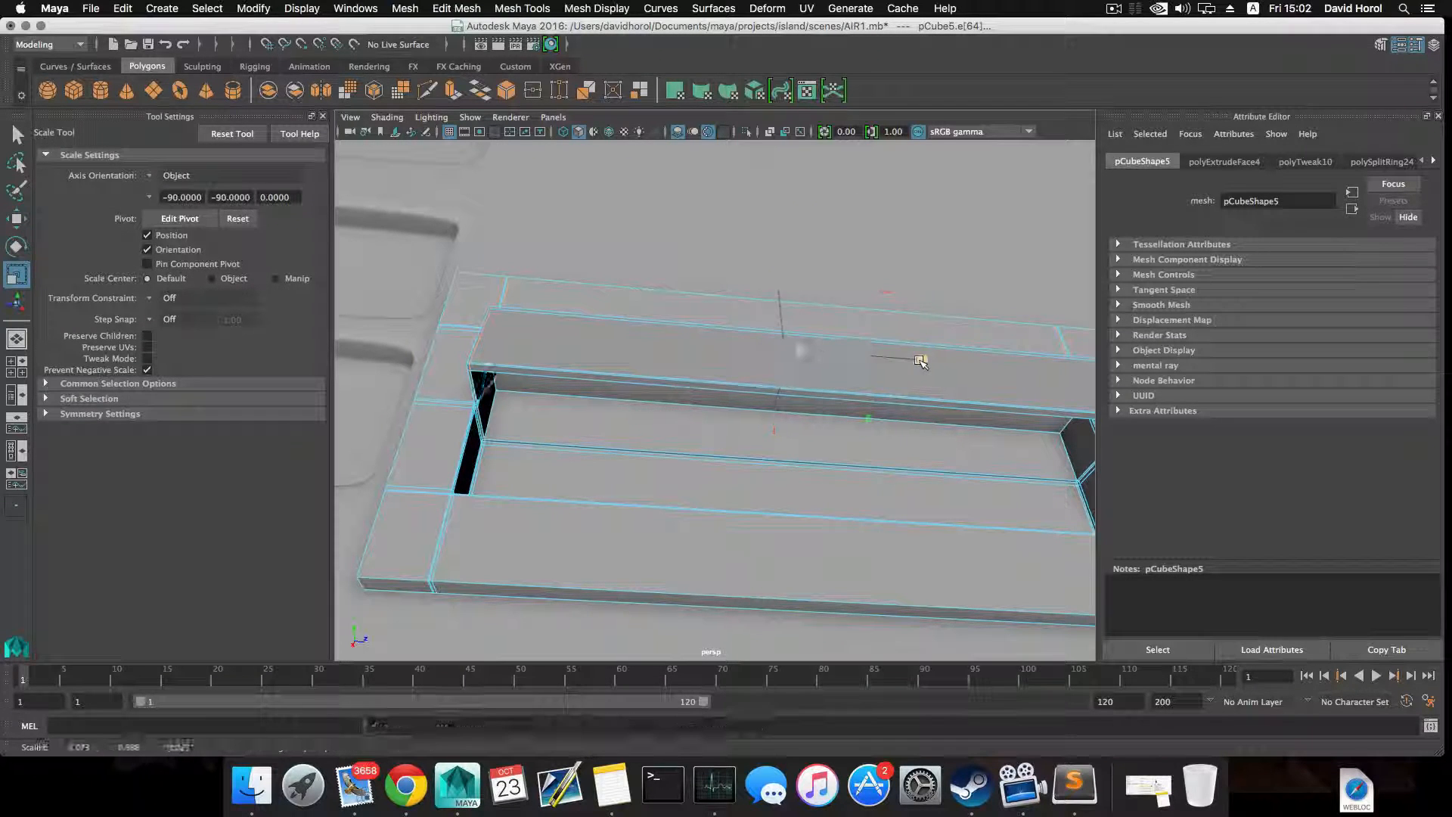
{"action": "left_click", "coordinate": [906, 362]}
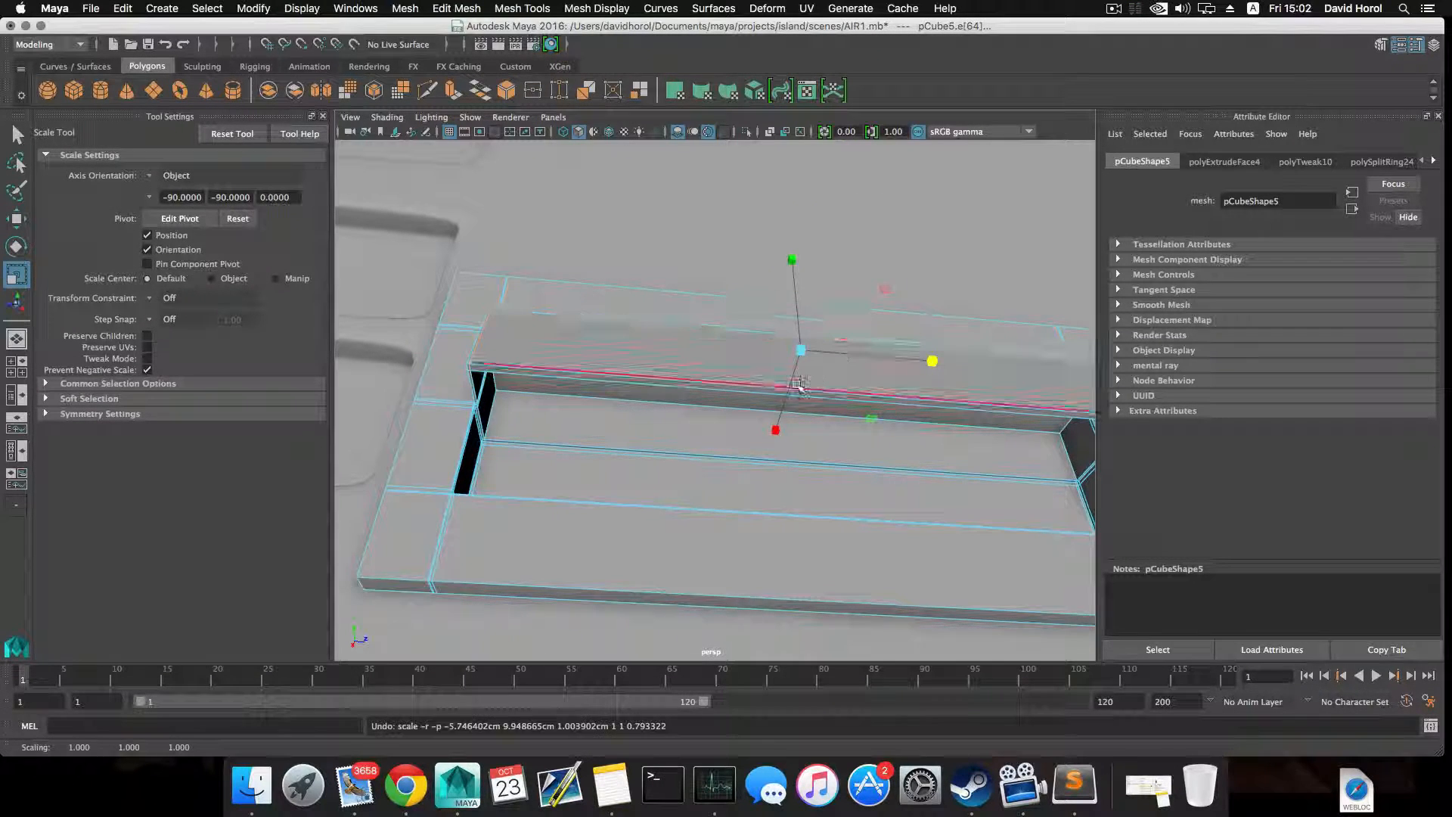
- Insert an edge loop across the plate's length through the hollowed block and undo the trial bevel
{"action": "left_click_drag", "start_coordinate": [787, 364], "coordinate": [661, 365], "text": "alt"}
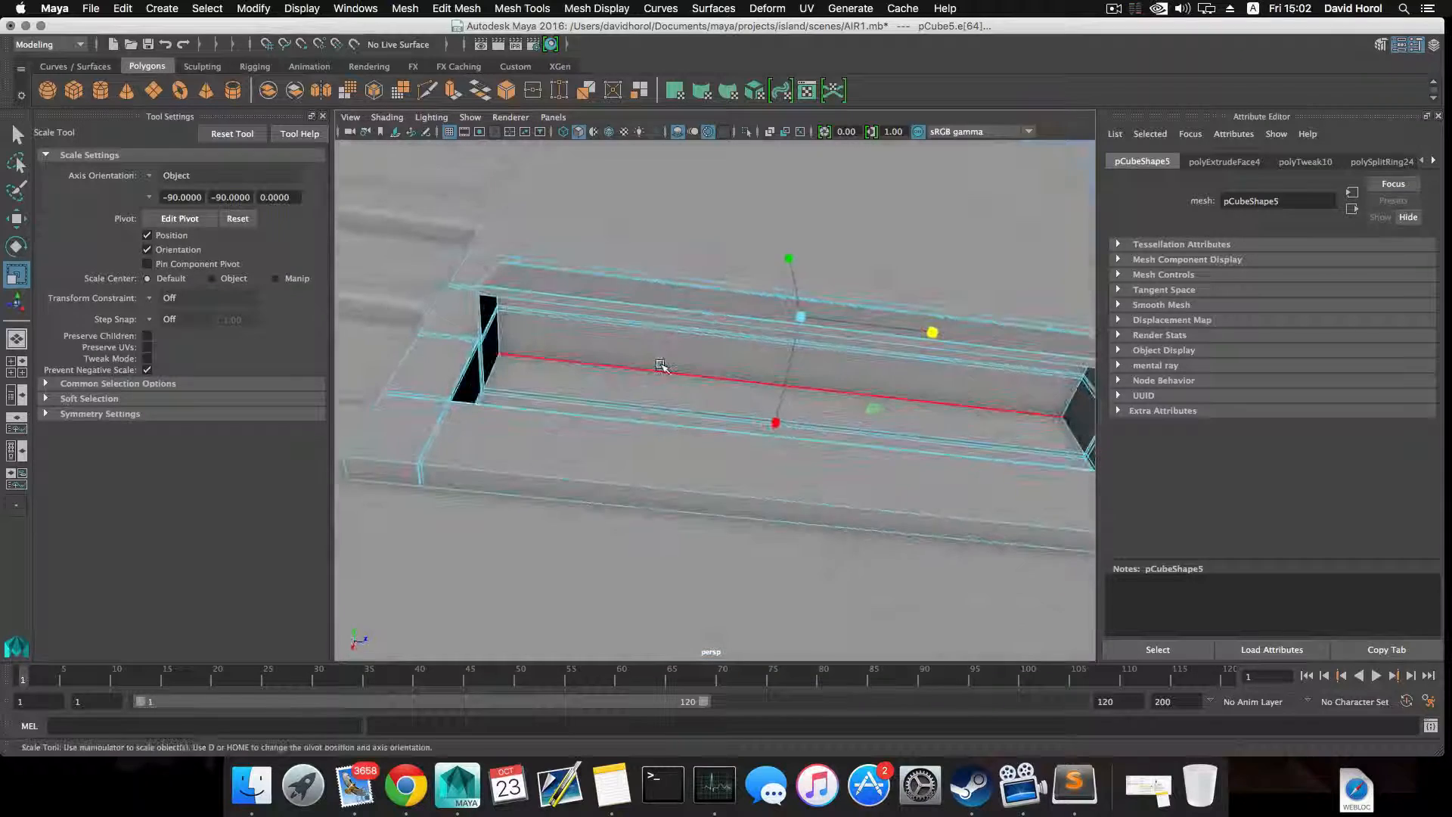
{"action": "key", "text": "F8"}
{"action": "right_click_drag", "start_coordinate": [664, 362], "coordinate": [683, 380]}
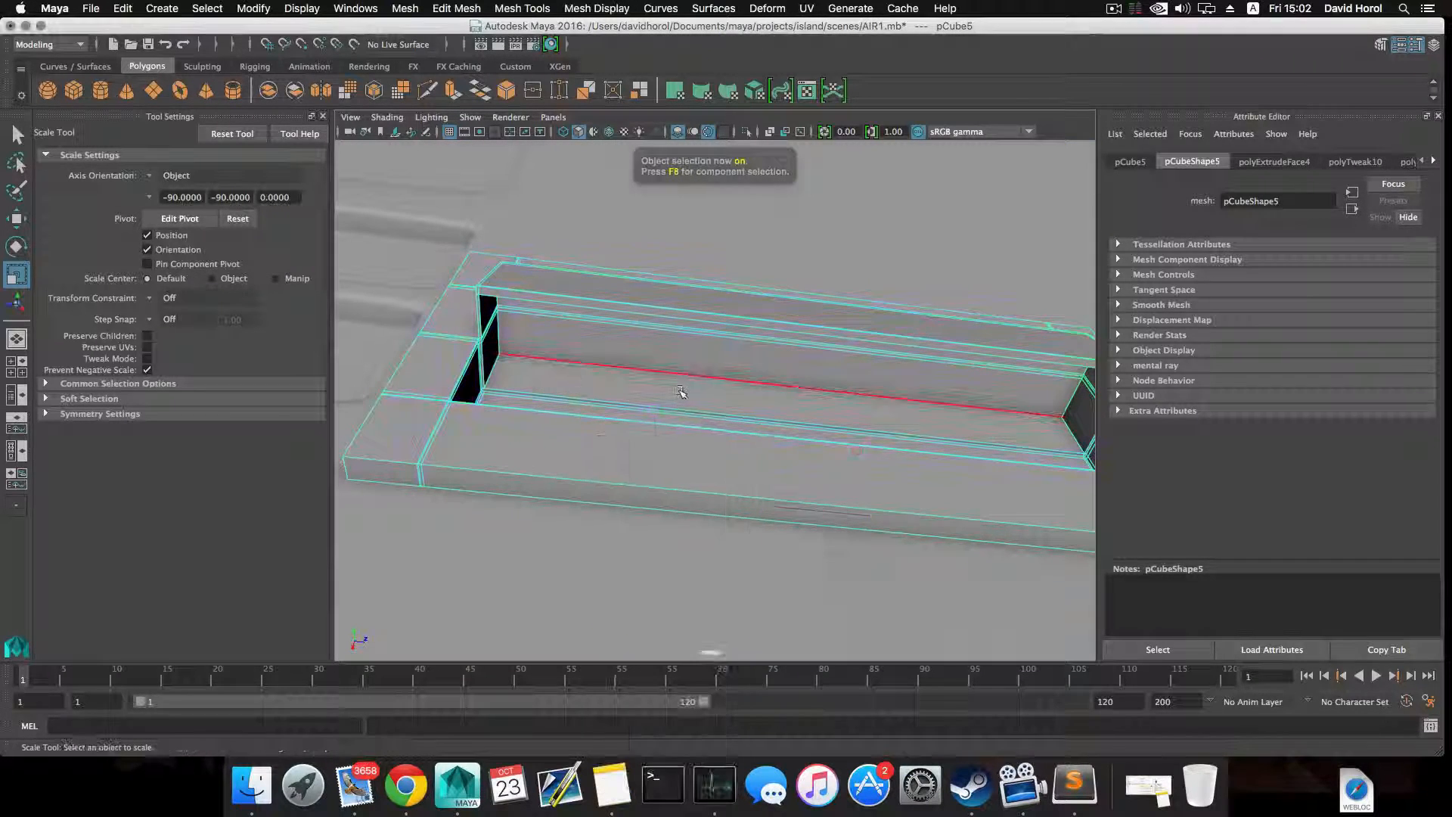
{"action": "left_click", "coordinate": [682, 381]}
{"action": "right_click_drag", "start_coordinate": [577, 411], "coordinate": [673, 435], "text": "shift"}
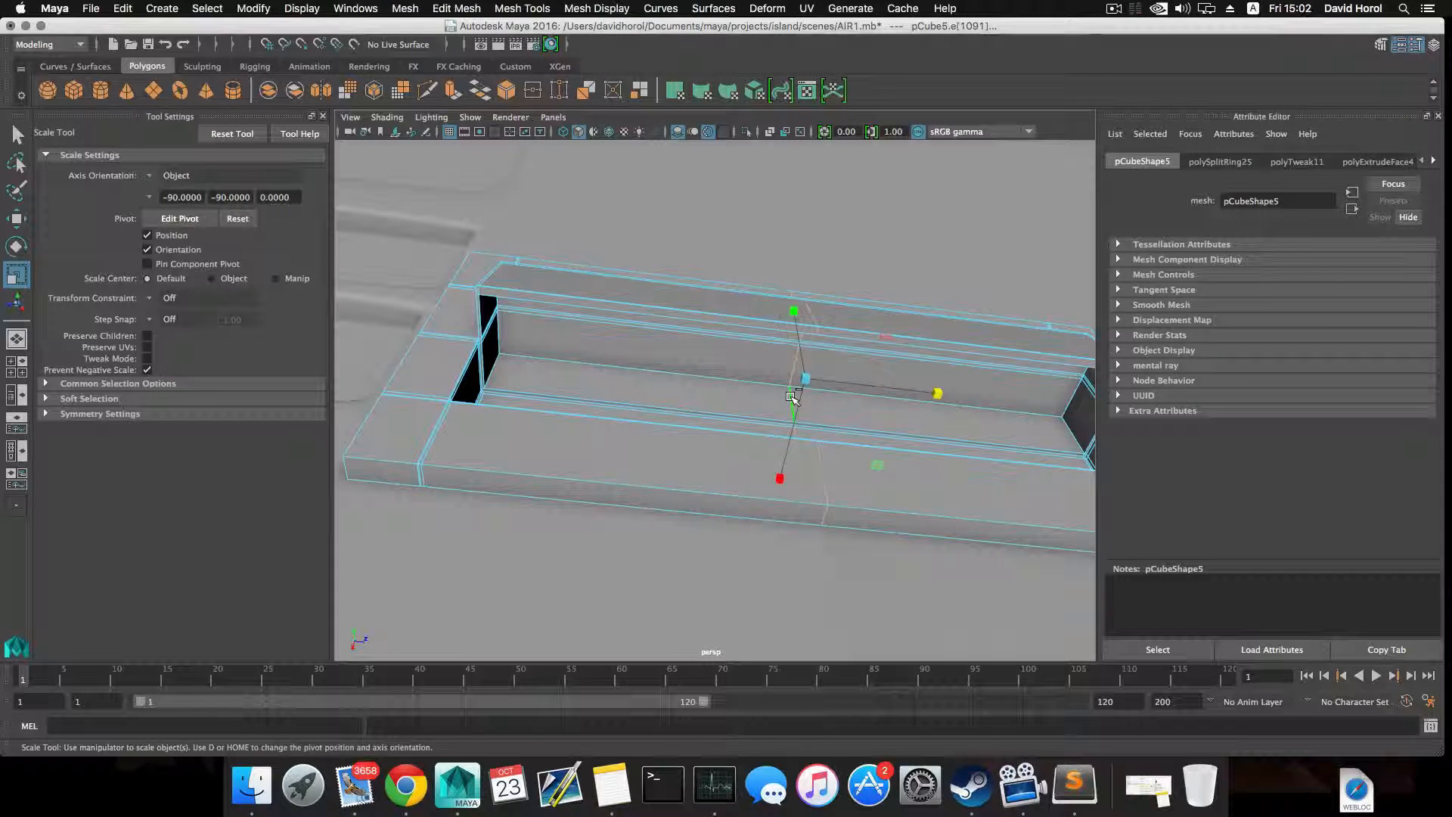
{"action": "right_click_drag", "start_coordinate": [791, 396], "coordinate": [846, 398], "text": "shift"}
{"action": "key", "text": "super+z"}
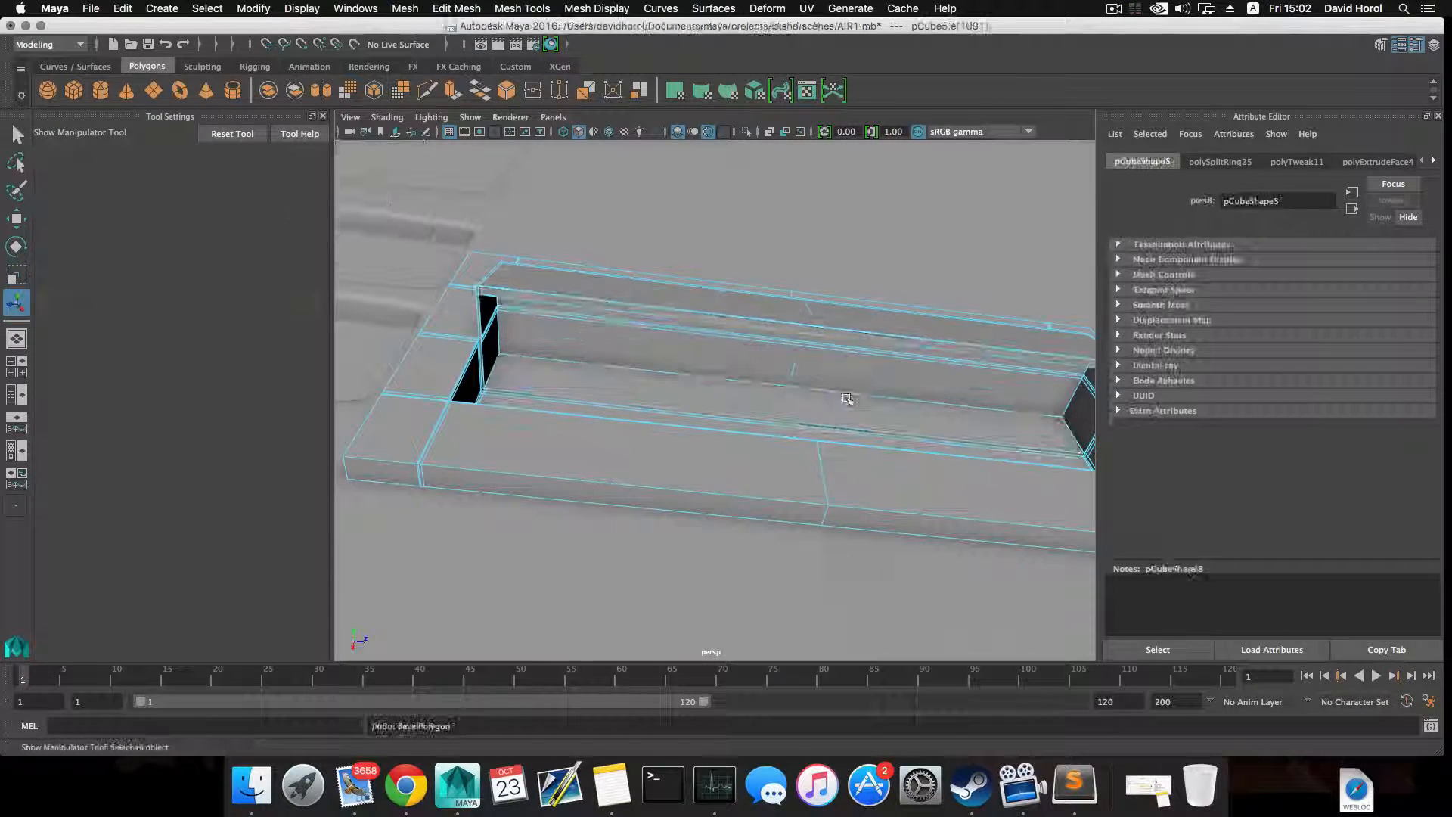
- Move the inserted cross loop to the end of the hollow near Z 0.135, then delete it
{"action": "left_click_drag", "start_coordinate": [847, 399], "coordinate": [792, 453], "text": "alt"}
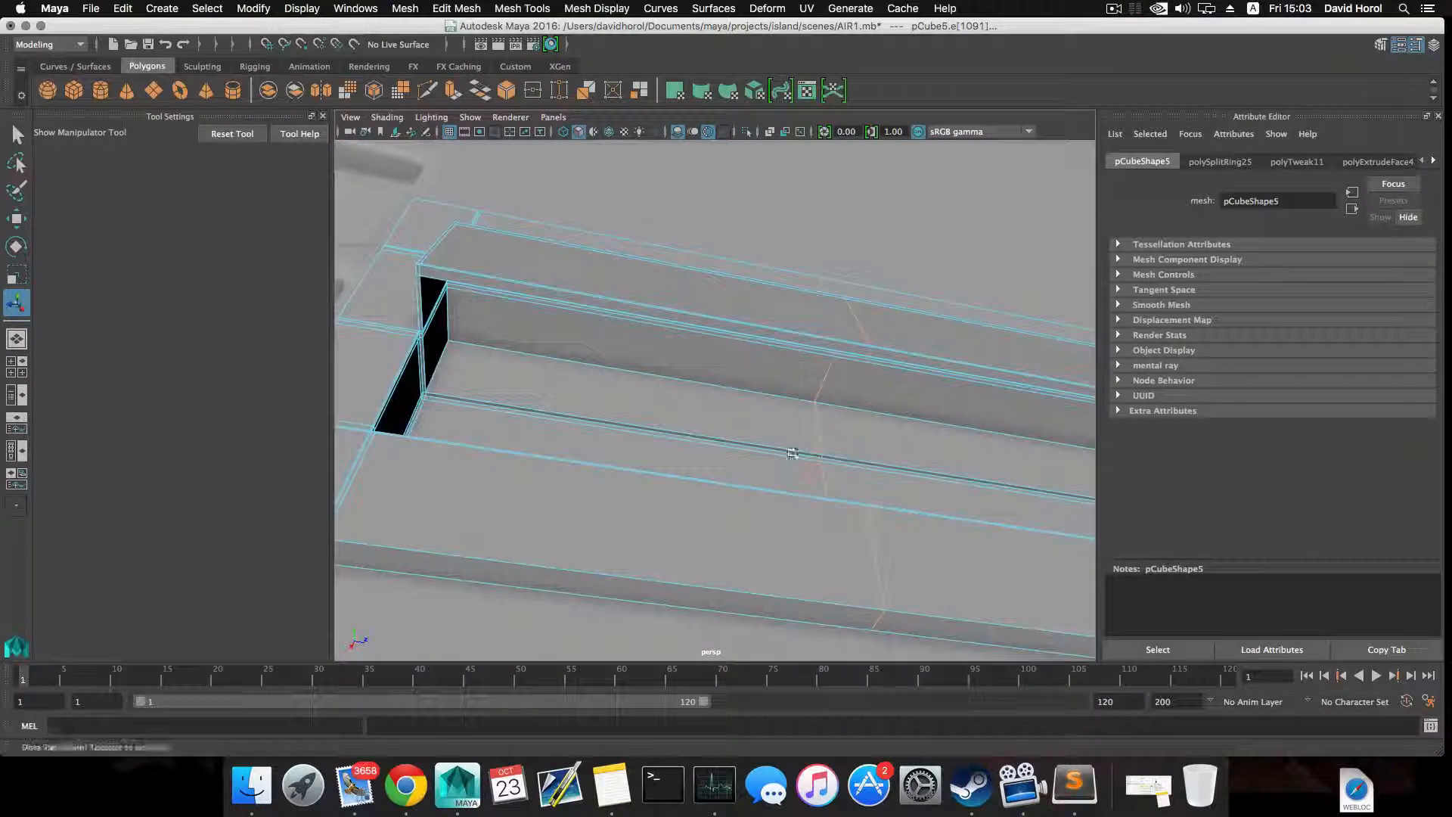
{"action": "key", "text": "w"}
{"action": "left_click_drag", "start_coordinate": [962, 425], "coordinate": [738, 396]}
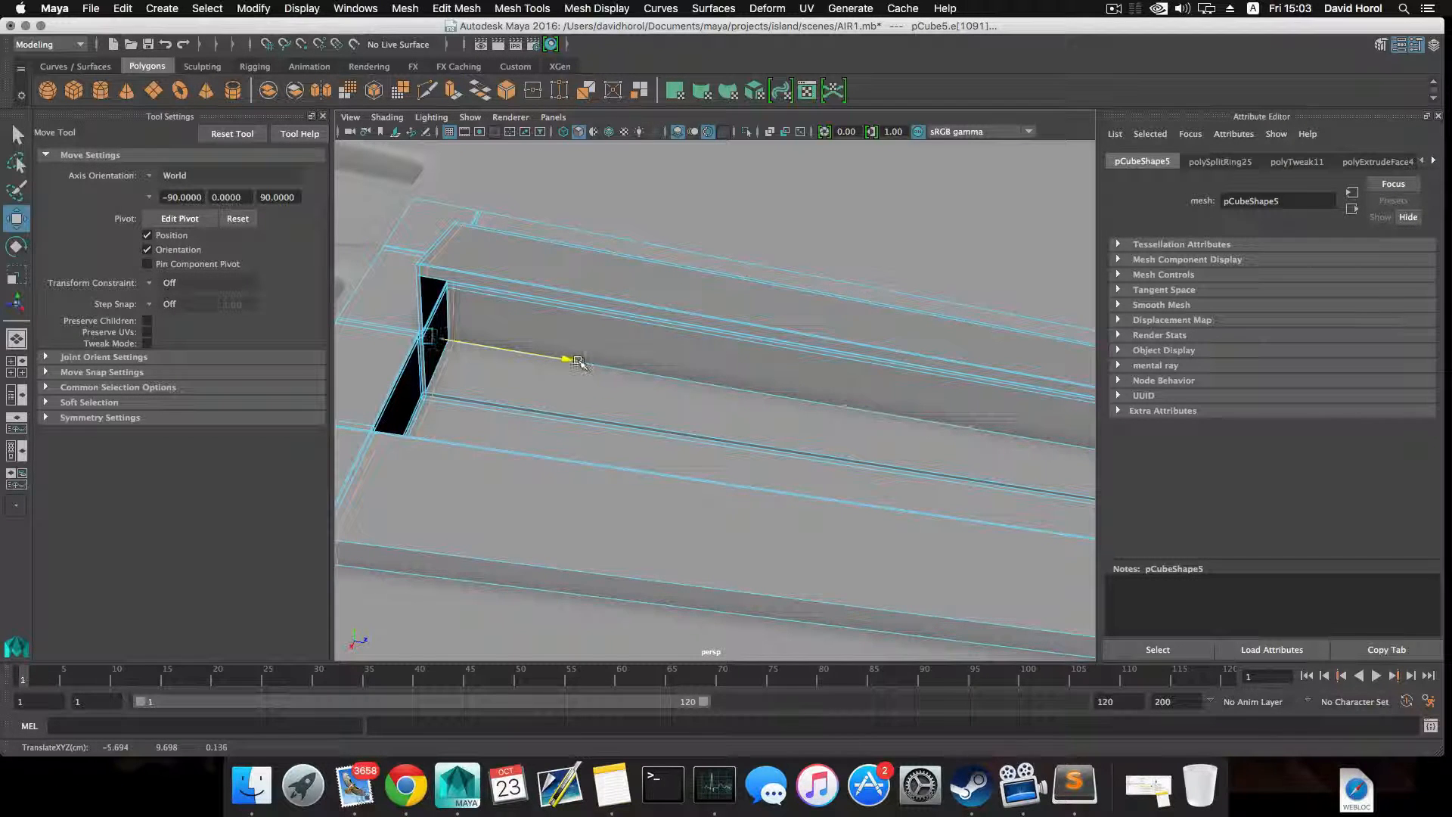
{"action": "left_click_drag", "start_coordinate": [611, 370], "coordinate": [726, 431], "text": "alt"}
{"action": "right_click", "coordinate": [729, 435], "text": "shift"}
{"action": "left_click", "coordinate": [657, 457]}
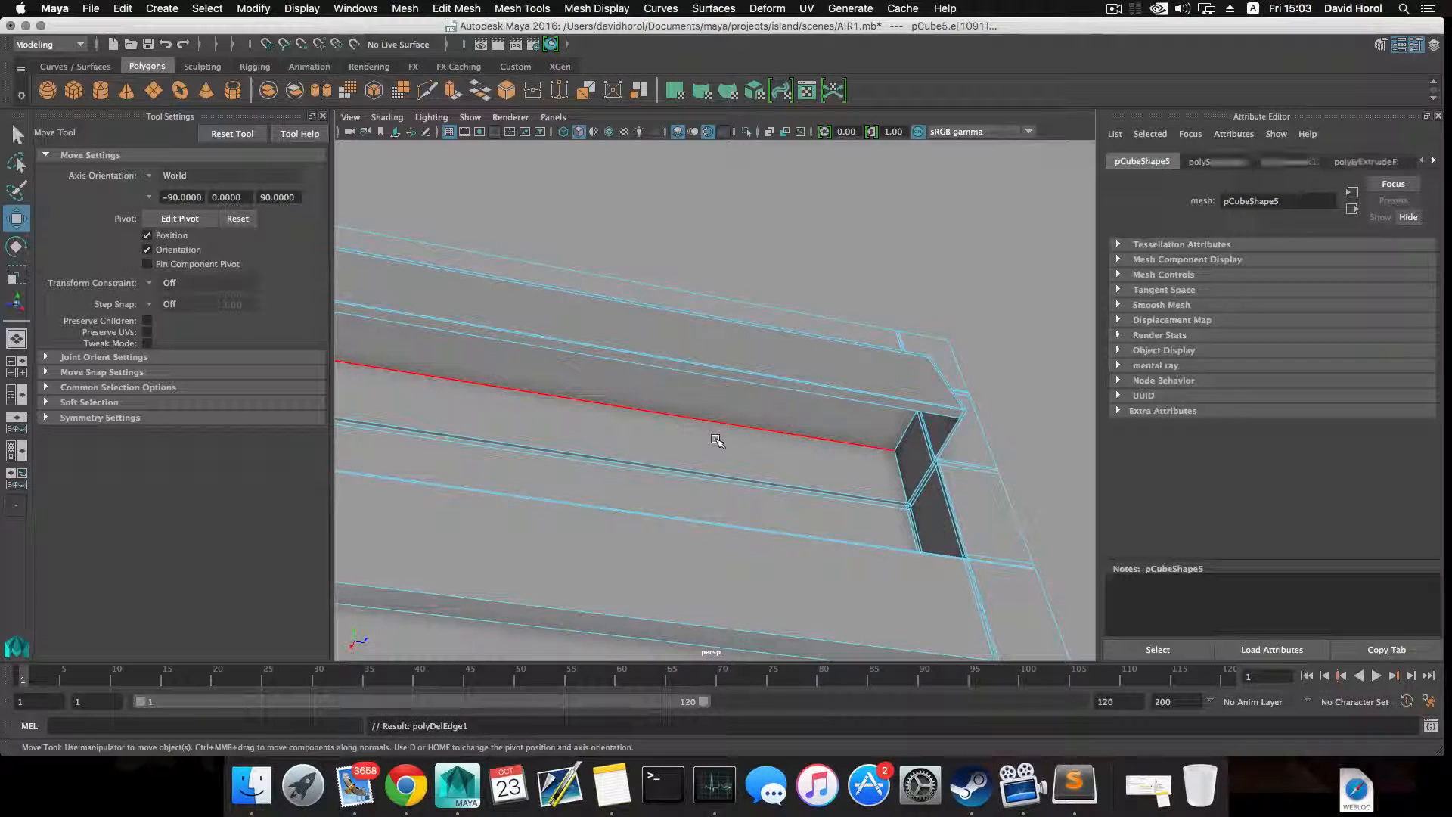
{"action": "left_click", "coordinate": [681, 418]}
{"action": "right_click", "coordinate": [681, 419], "text": "ctrl"}
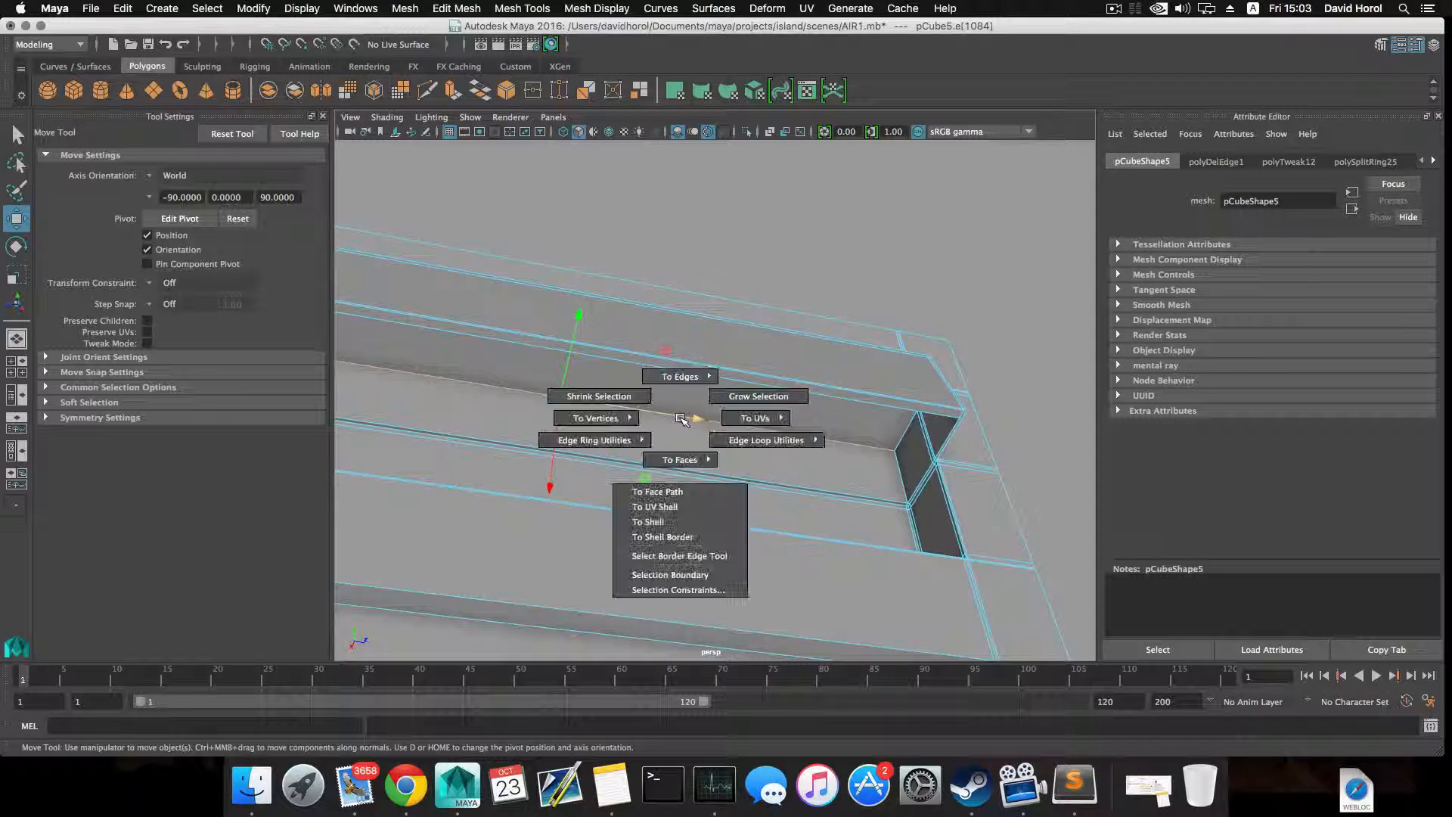
{"action": "right_click_drag", "start_coordinate": [680, 418], "coordinate": [681, 460]}
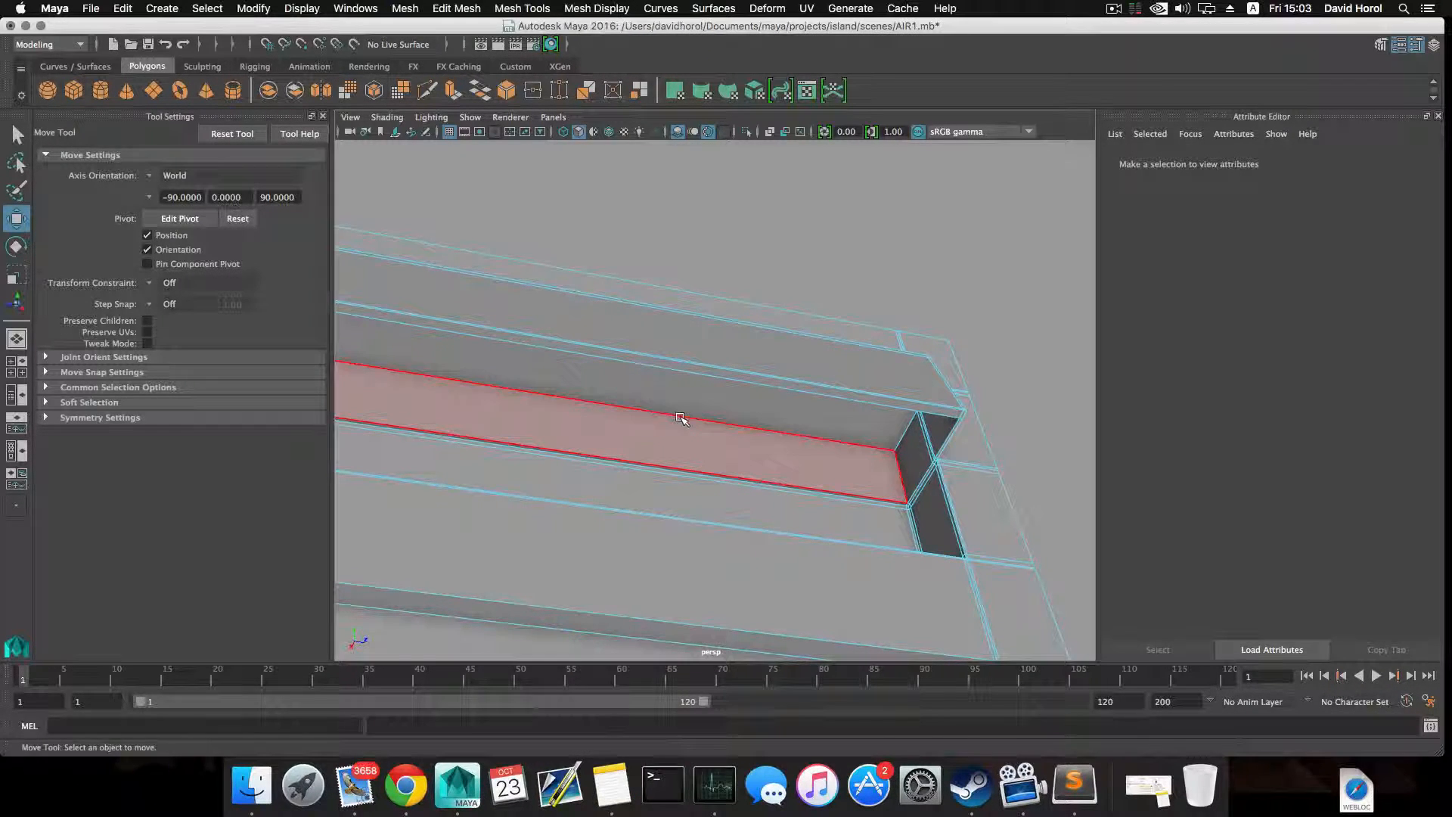
{"action": "right_click_drag", "start_coordinate": [694, 373], "coordinate": [695, 332]}
- Insert an edge loop across the plate's length and slide it against one end of the hollow, to Z about 1.88
{"action": "left_click", "coordinate": [696, 365]}
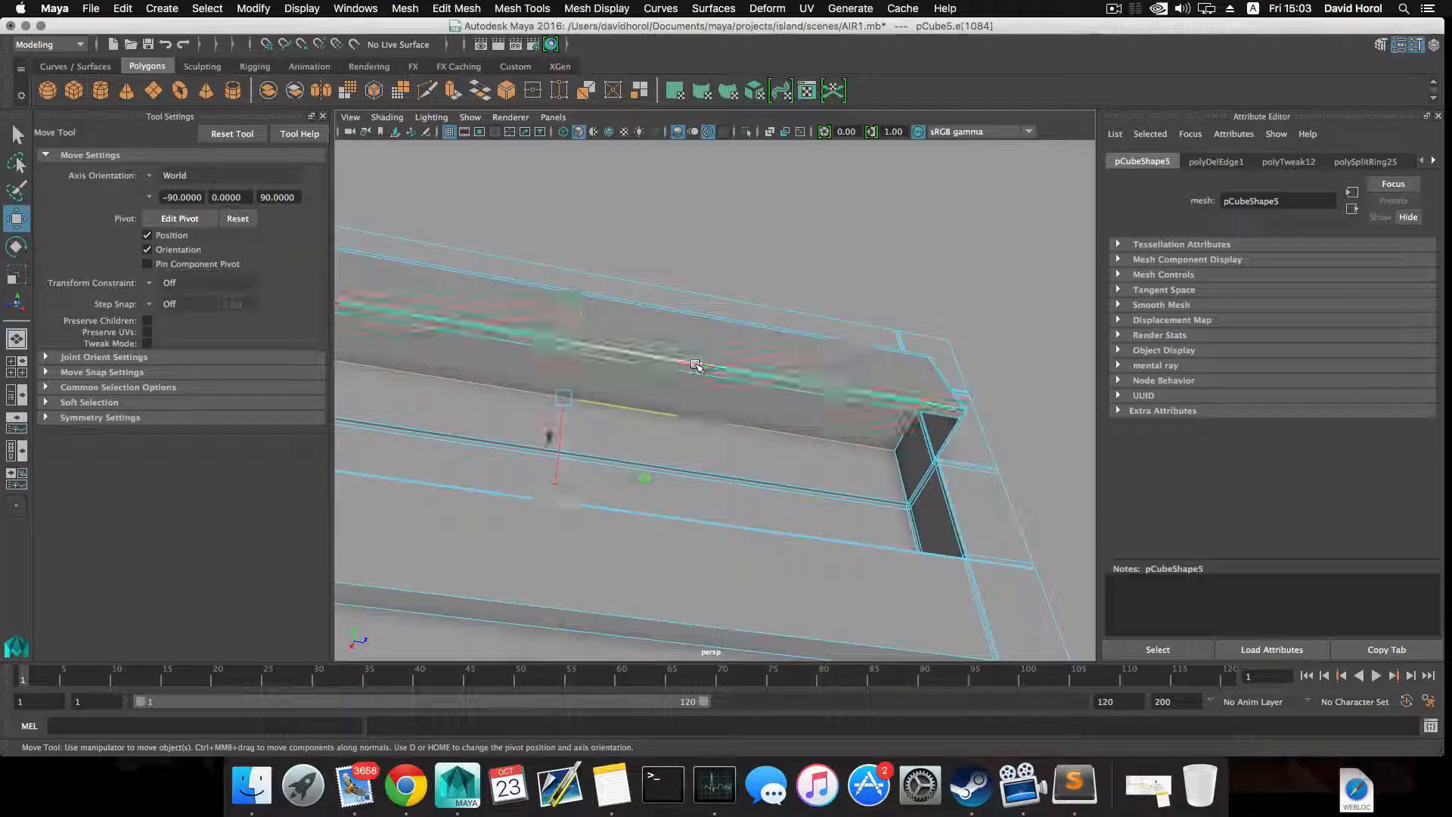
{"action": "left_click", "coordinate": [696, 365]}
{"action": "right_click", "coordinate": [618, 381], "text": "ctrl"}
{"action": "right_click_drag", "start_coordinate": [600, 381], "coordinate": [655, 382], "text": "ctrl"}
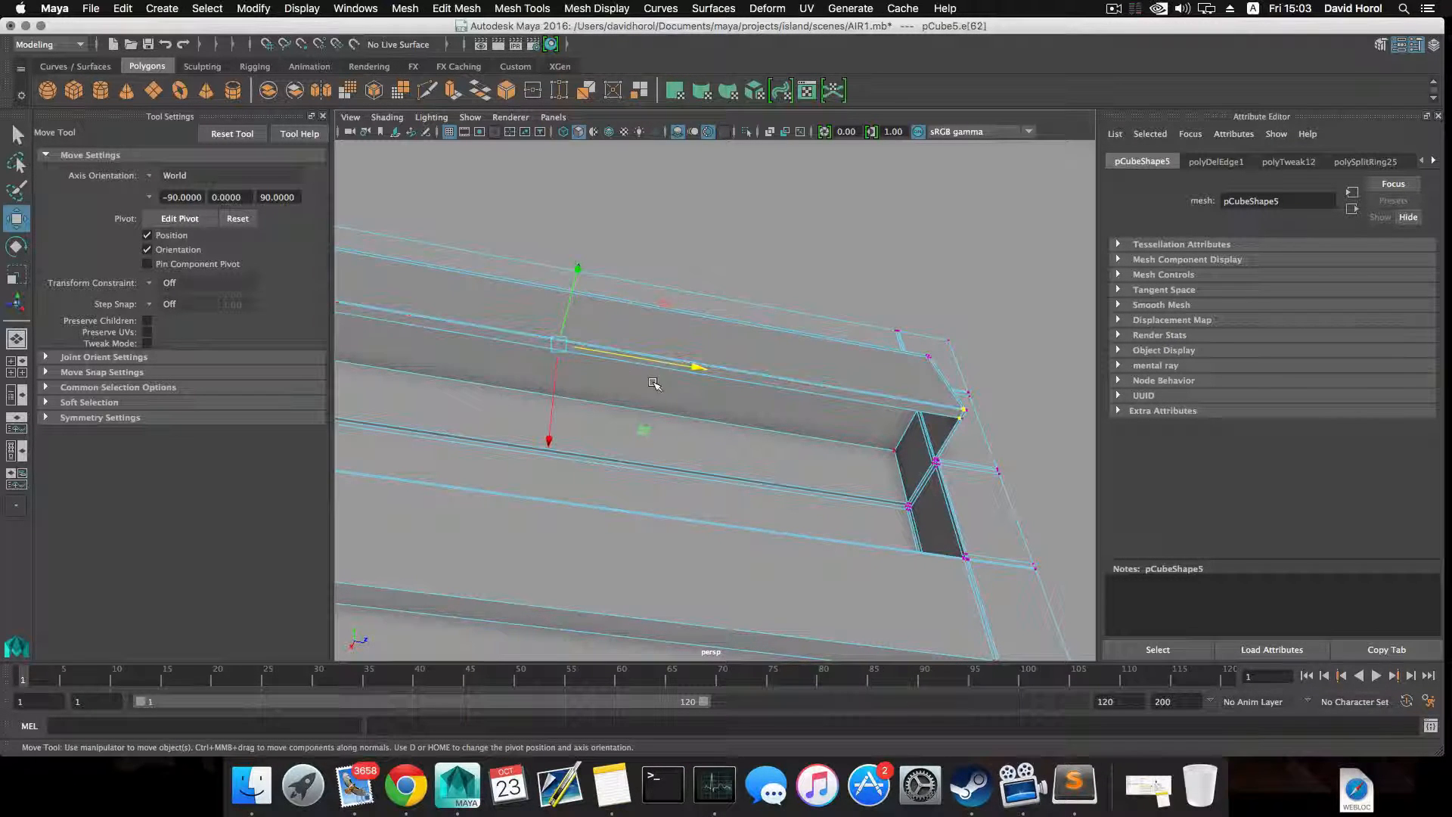
{"action": "key", "text": "super+z"}
{"action": "left_click_drag", "start_coordinate": [667, 401], "coordinate": [646, 396], "text": "alt"}
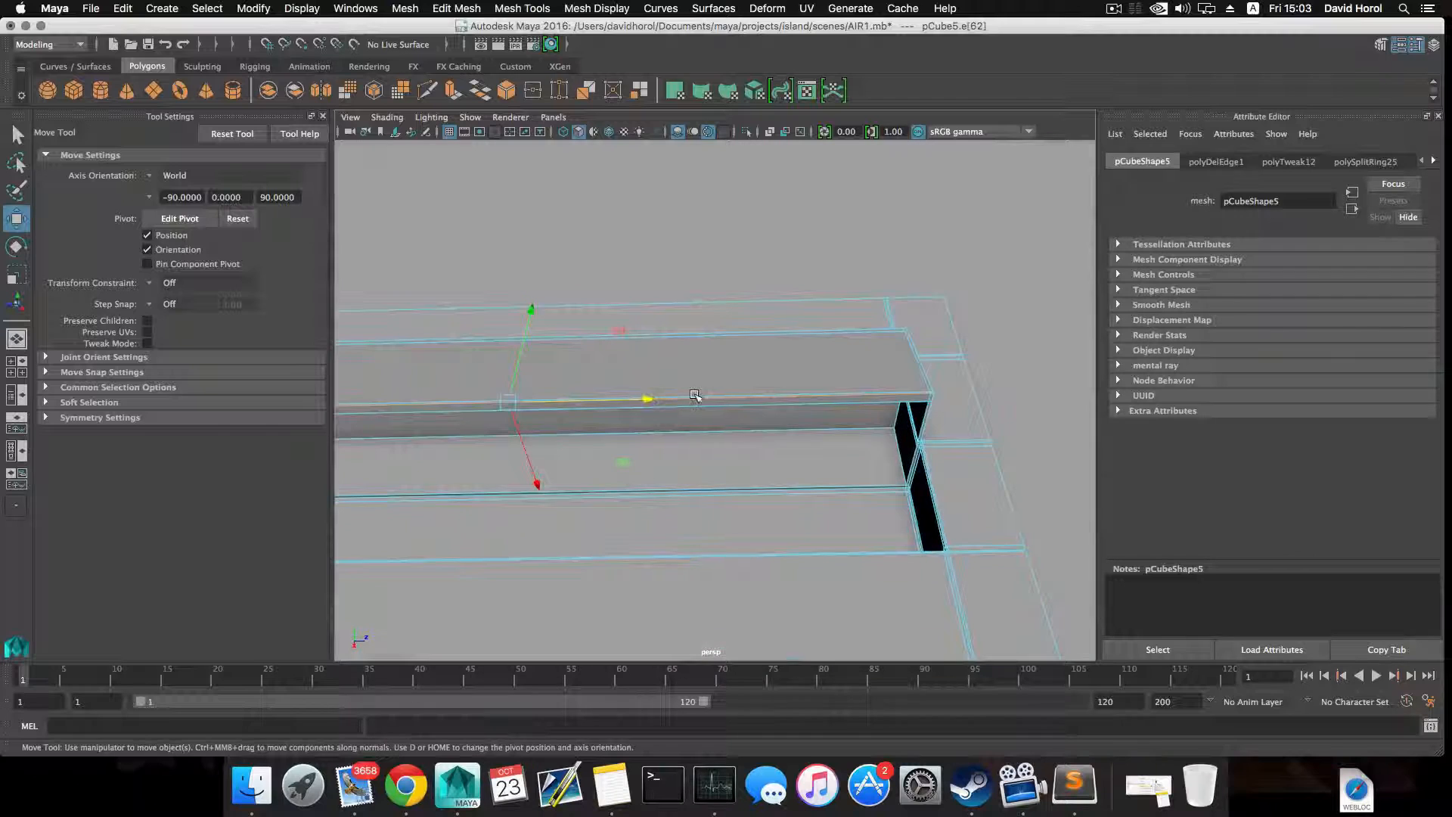
{"action": "right_click_drag", "start_coordinate": [696, 399], "coordinate": [717, 437], "text": "shift"}
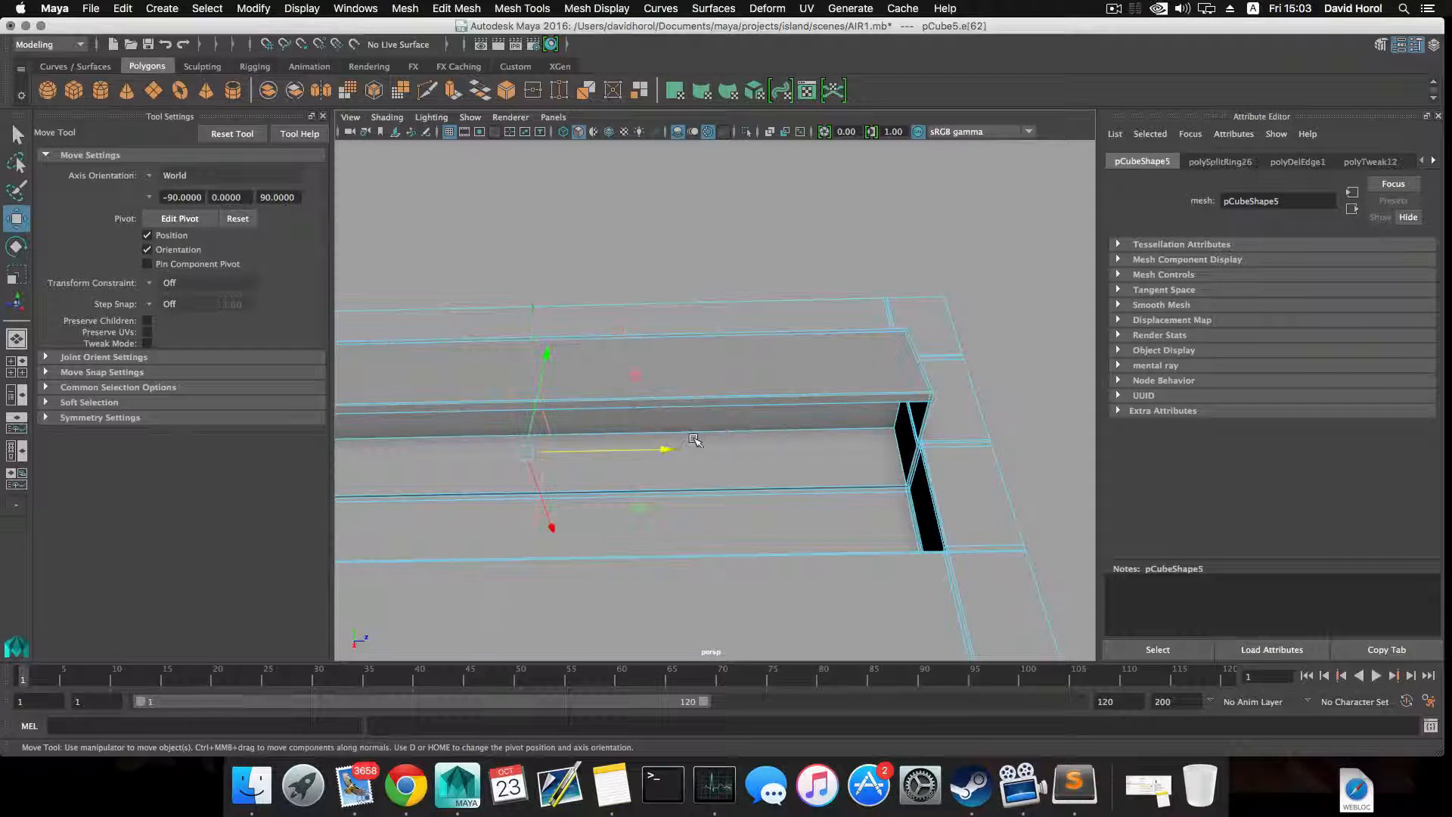
{"action": "left_click_drag", "start_coordinate": [659, 453], "coordinate": [671, 453]}
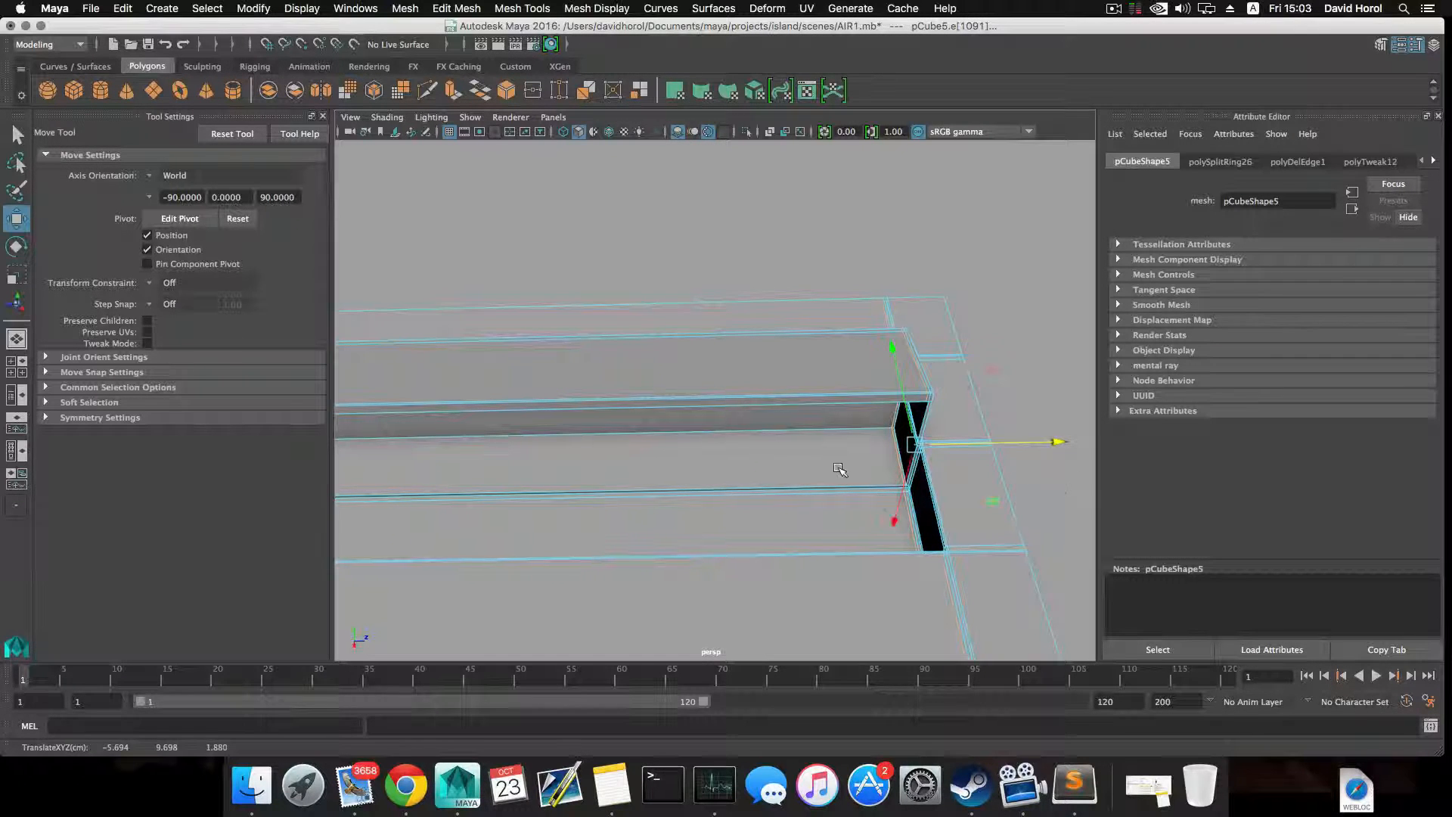
- Examine the whole plate in object mode from several sides, ending in the unsmoothed display
{"action": "left_click_drag", "start_coordinate": [840, 469], "coordinate": [820, 479], "text": "alt"}
{"action": "right_click_drag", "start_coordinate": [820, 479], "coordinate": [943, 509], "text": "alt"}
{"action": "middle_click_drag", "start_coordinate": [943, 509], "coordinate": [830, 483], "text": "alt"}
{"action": "left_click_drag", "start_coordinate": [830, 483], "coordinate": [764, 466], "text": "alt"}
{"action": "right_click_drag", "start_coordinate": [765, 466], "coordinate": [833, 502], "text": "alt"}
{"action": "left_click_drag", "start_coordinate": [833, 502], "coordinate": [611, 479], "text": "alt"}
{"action": "key", "text": "F8"}
{"action": "key", "text": "f"}
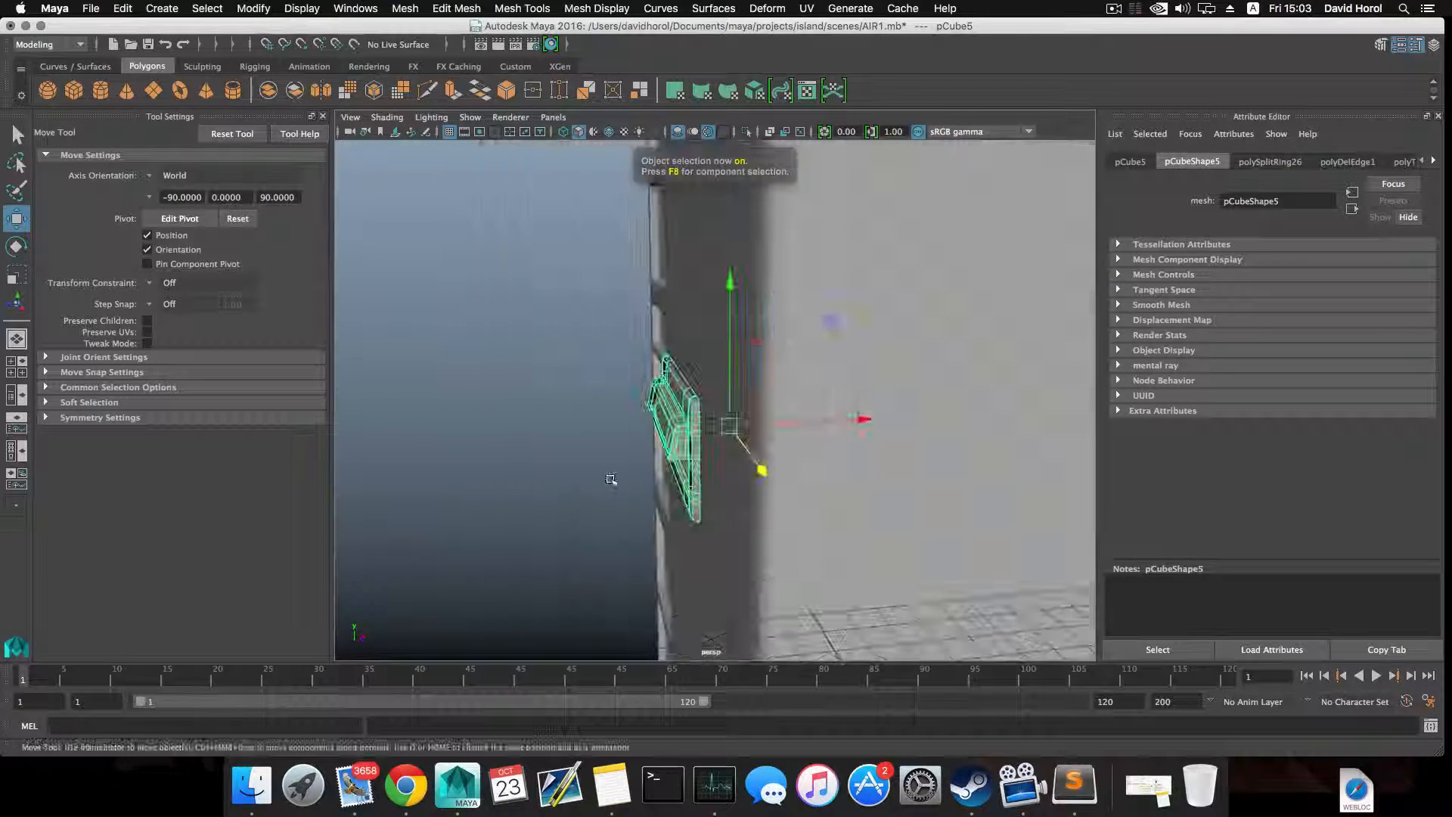
{"action": "left_click", "coordinate": [525, 401]}
{"action": "left_click_drag", "start_coordinate": [530, 401], "coordinate": [586, 467]}
{"action": "key", "text": "1"}
- Select the vertices along the raised block's upper front edge and move them inward toward the plate to soften the slope
{"action": "right_click_drag", "start_coordinate": [587, 467], "coordinate": [733, 502], "text": "alt"}
{"action": "right_click_drag", "start_coordinate": [620, 505], "coordinate": [684, 509], "text": "alt"}
{"action": "middle_click_drag", "start_coordinate": [683, 509], "coordinate": [692, 468], "text": "alt"}
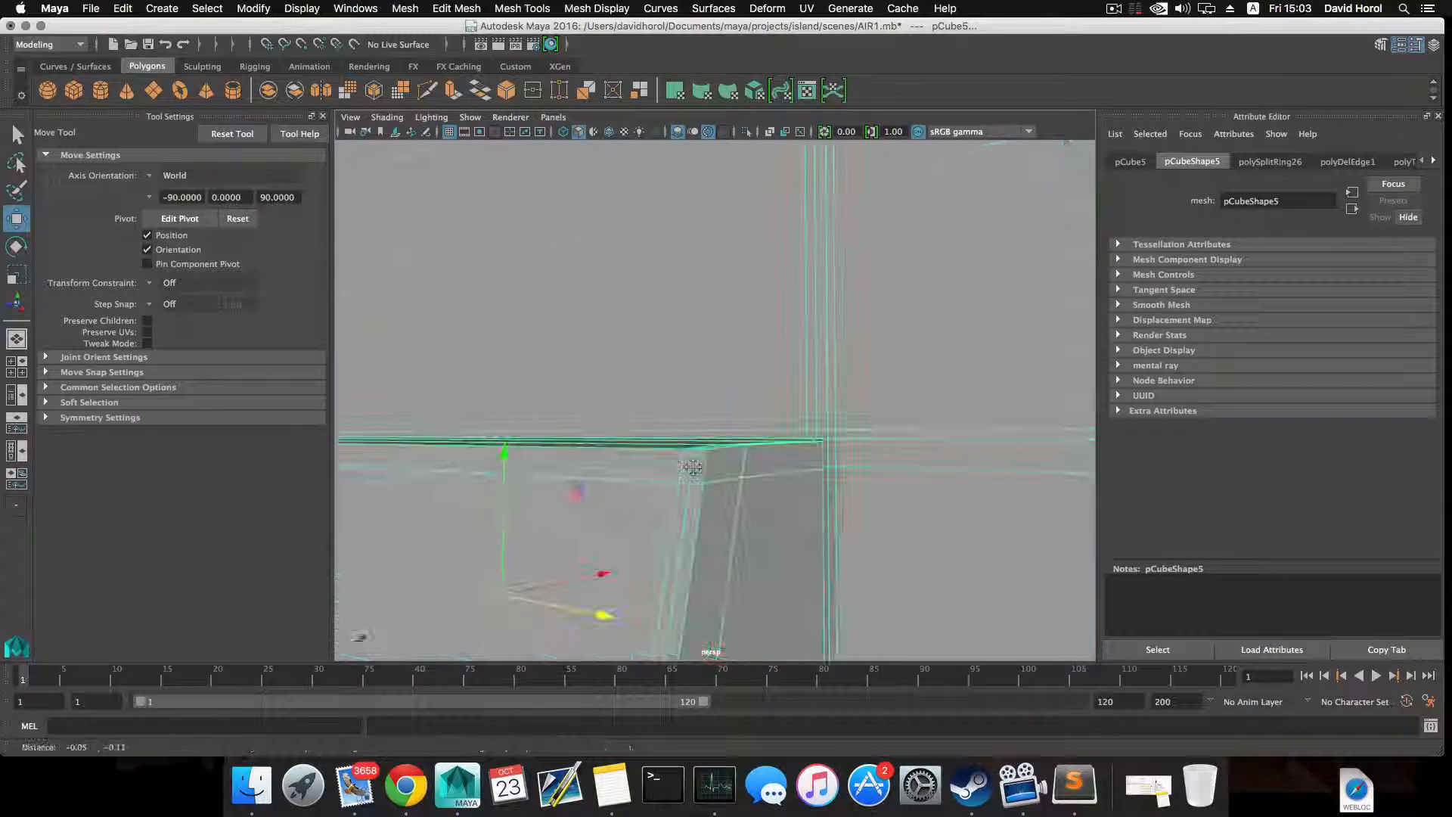
{"action": "right_click", "coordinate": [640, 384]}
{"action": "right_click_drag", "start_coordinate": [642, 344], "coordinate": [642, 341]}
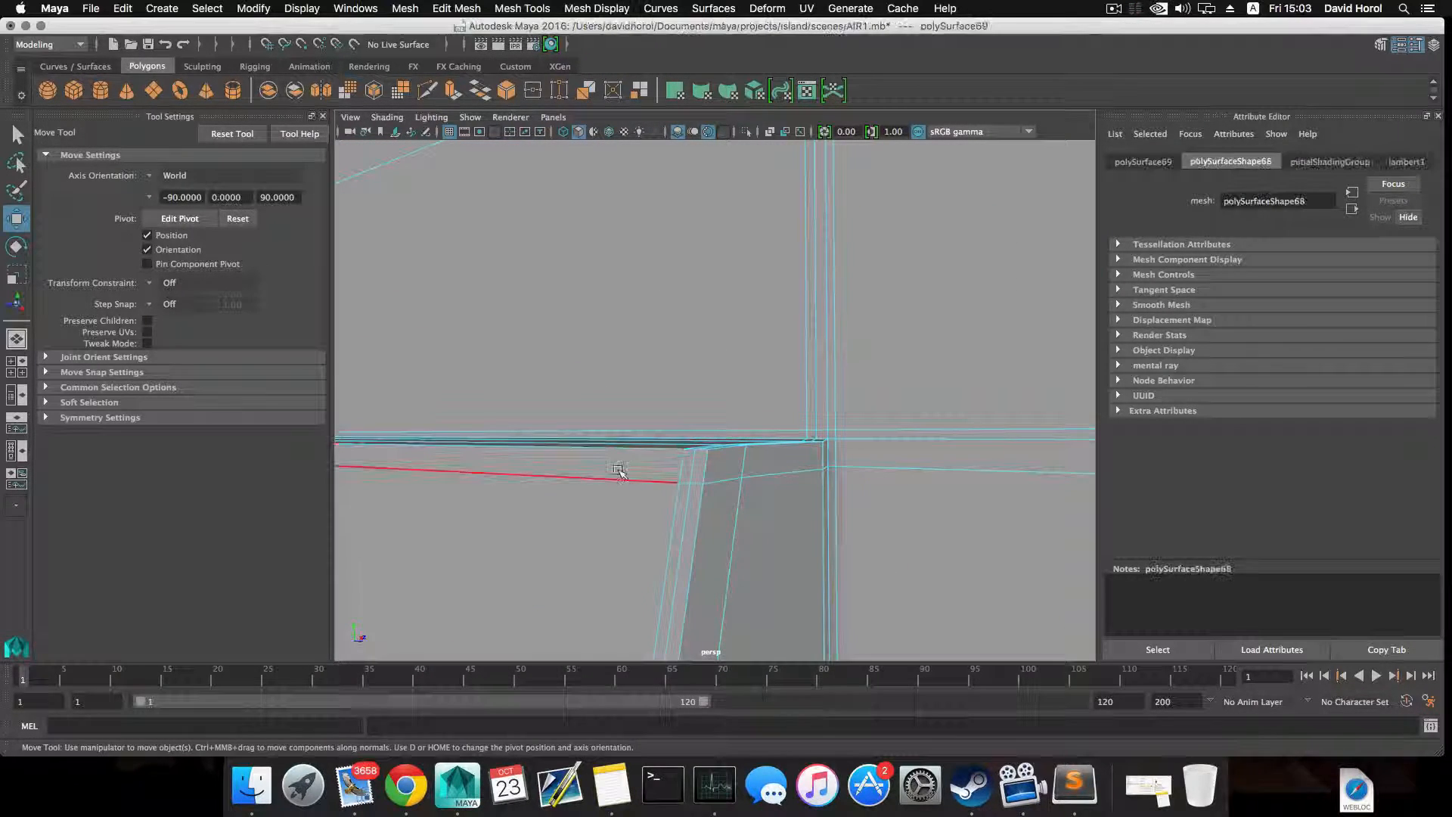
{"action": "left_click", "coordinate": [622, 475]}
{"action": "scroll", "coordinate": [622, 475], "scroll_direction": "down", "scroll_amount": 6}
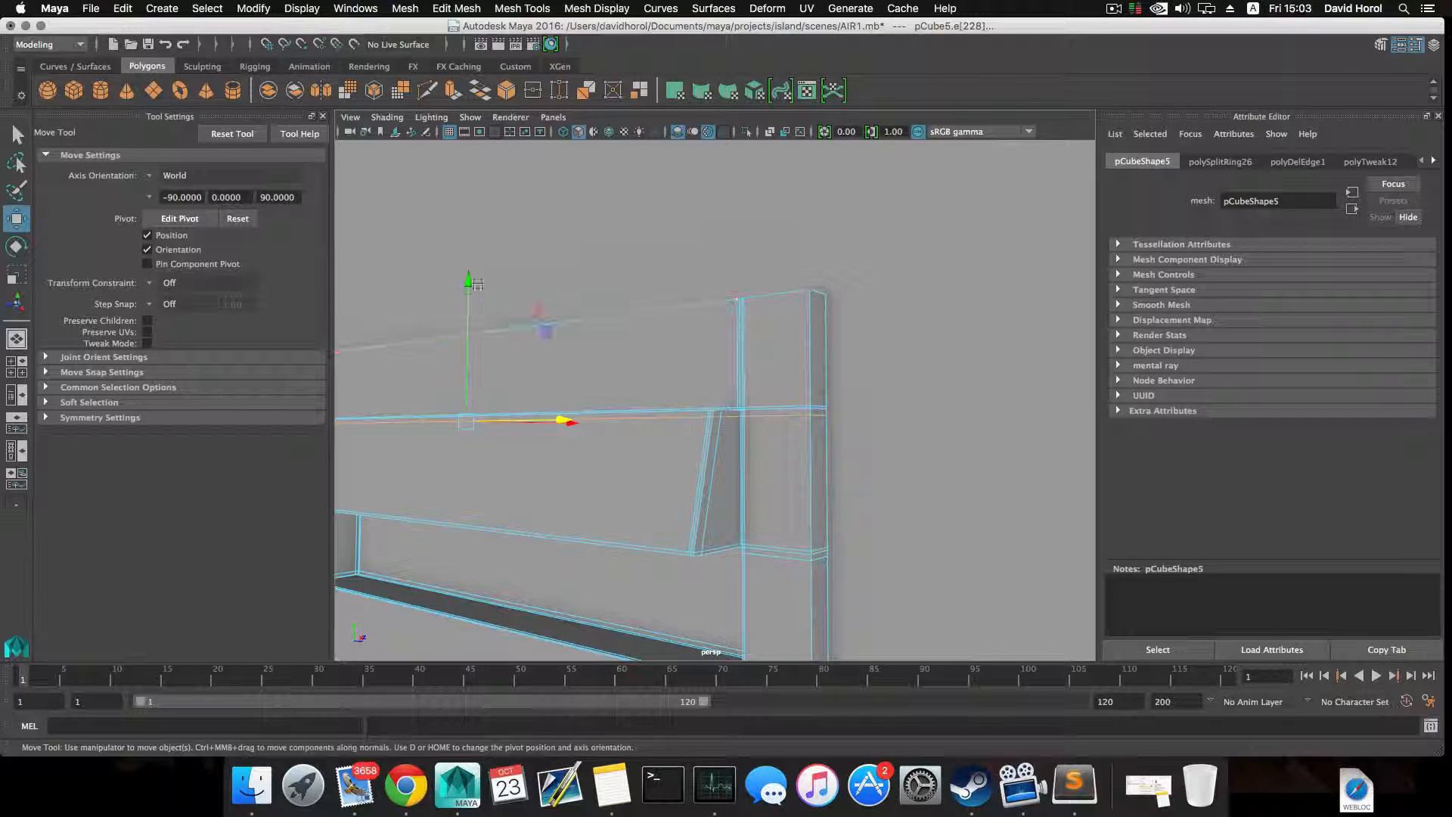
{"action": "left_click_drag", "start_coordinate": [472, 287], "coordinate": [398, 314], "text": "alt"}
{"action": "right_click", "coordinate": [584, 437]}
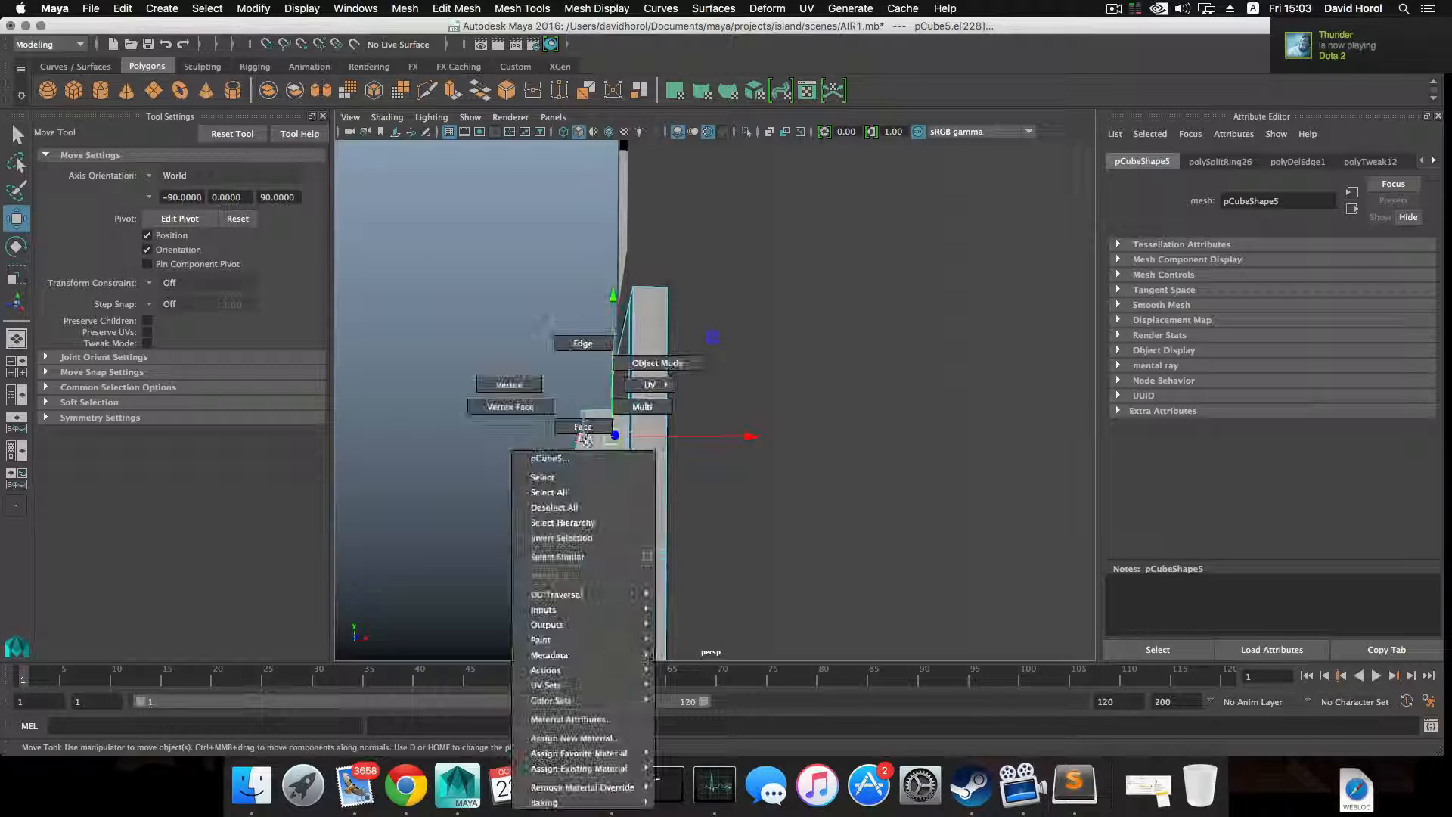
{"action": "left_click", "coordinate": [509, 384]}
{"action": "left_click_drag", "start_coordinate": [599, 453], "coordinate": [688, 446]}
{"action": "scroll", "coordinate": [688, 446], "scroll_direction": "down", "scroll_amount": 4}
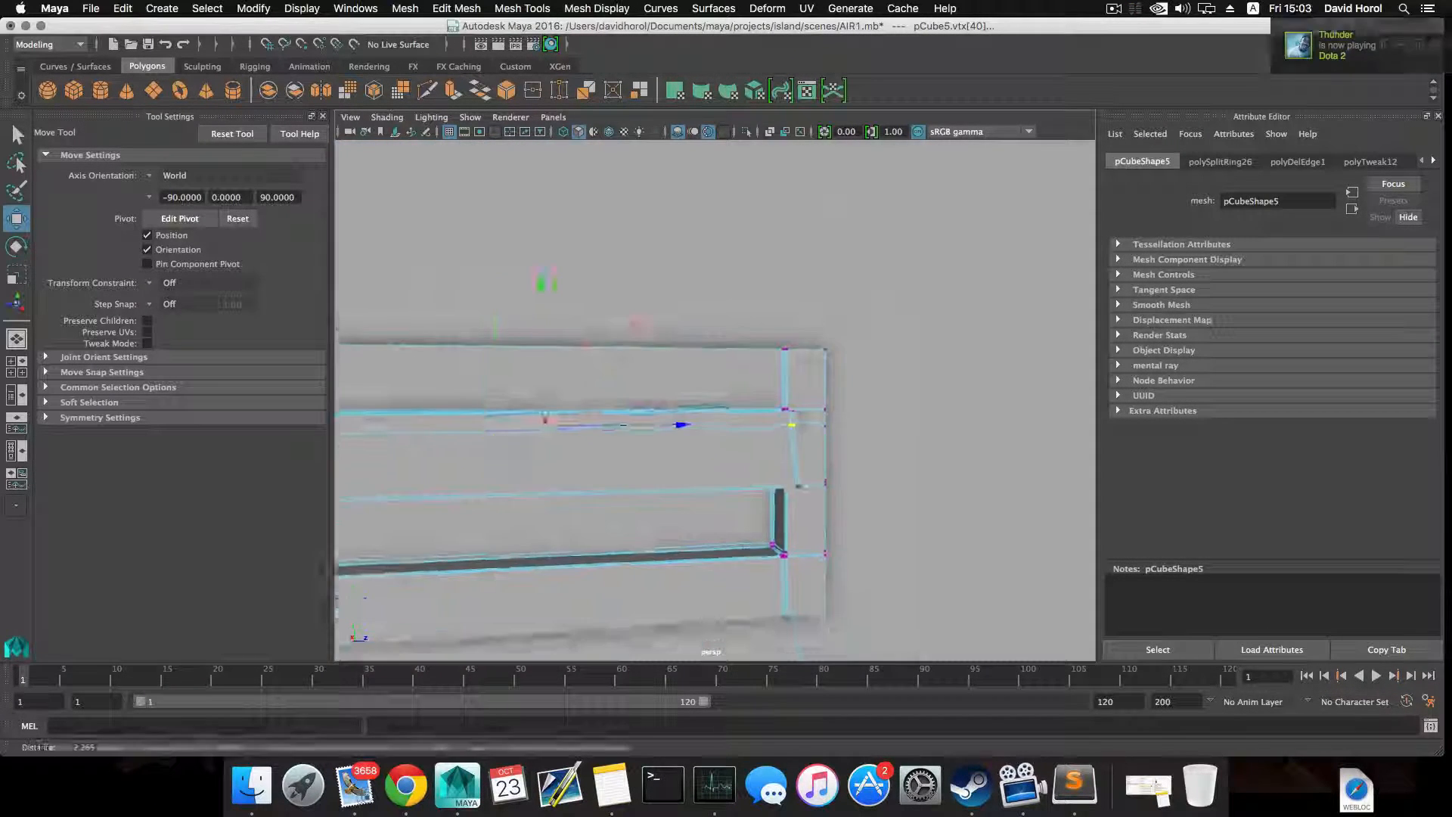
{"action": "left_click_drag", "start_coordinate": [492, 462], "coordinate": [624, 444], "text": "alt"}
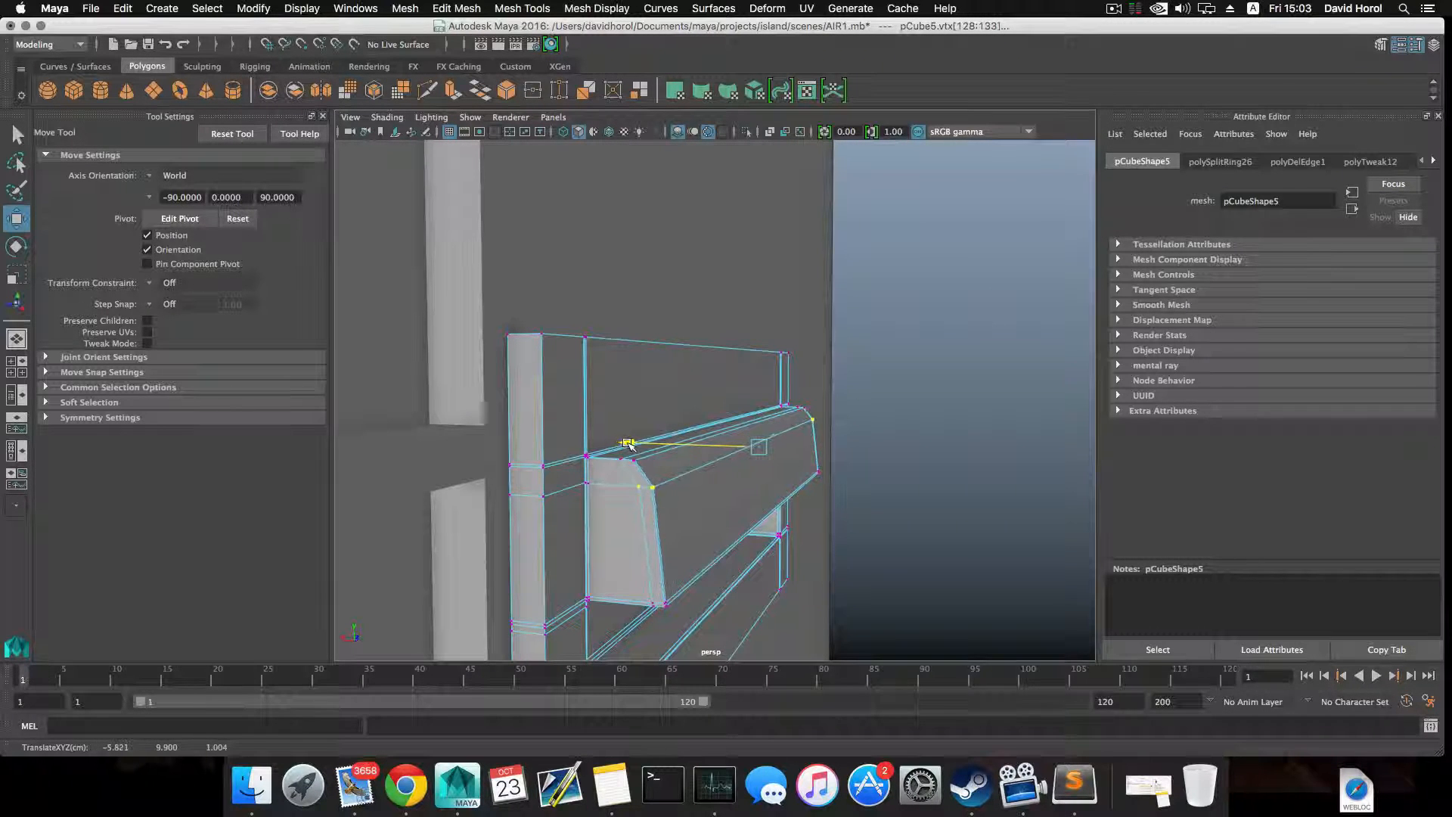
- Compare the plate's smoothed preview and unsmoothed form around the reshaped block
{"action": "key", "text": "3"}
{"action": "left_click_drag", "start_coordinate": [802, 486], "coordinate": [678, 479], "text": "alt"}
{"action": "key", "text": "1"}
{"action": "key", "text": "3"}
{"action": "key", "text": "1"}
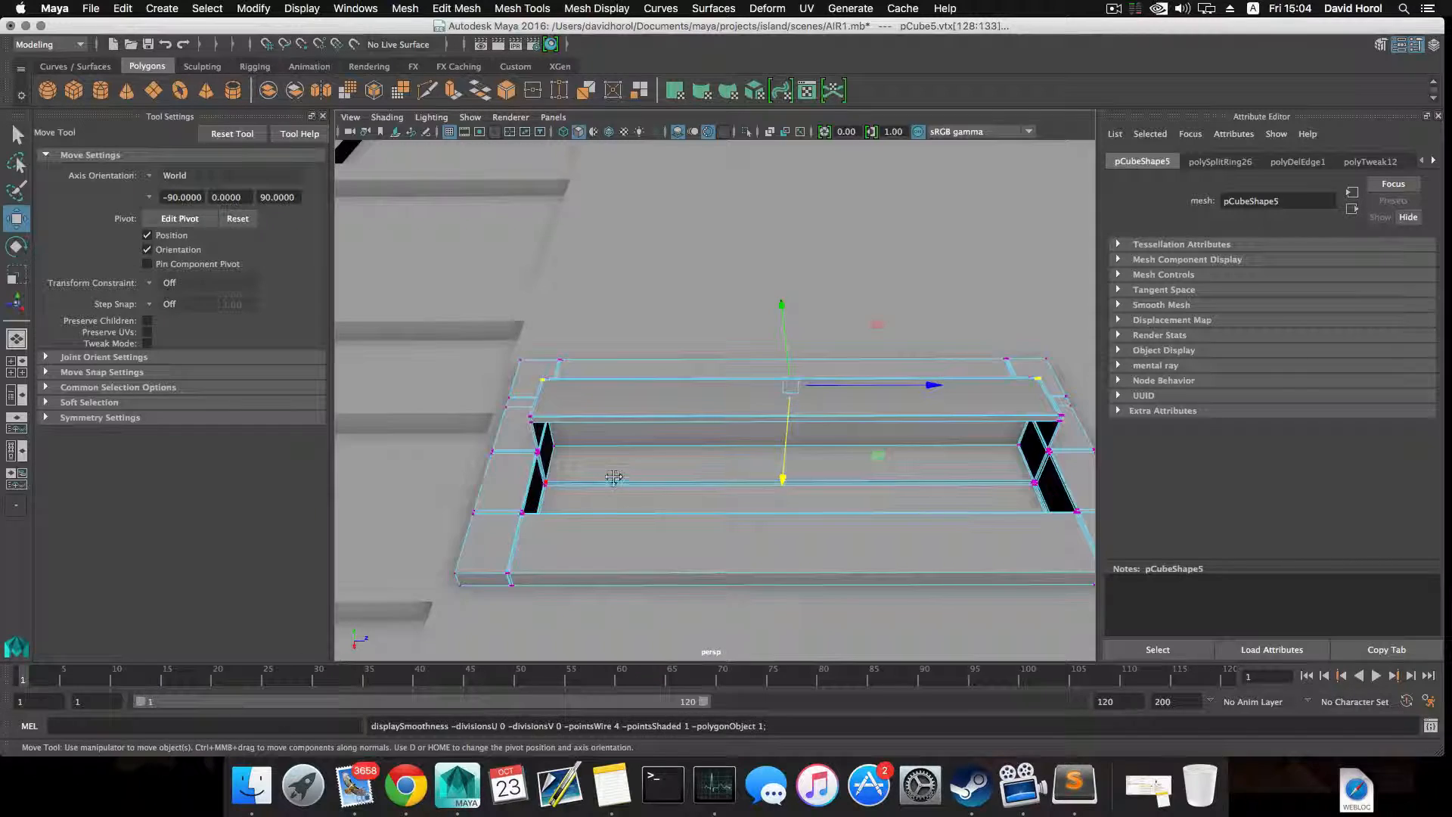
- Insert an edge loop across the plate's length and slide it against the opposite end of the hollow, to Z about 0.13
{"action": "middle_click_drag", "start_coordinate": [615, 479], "coordinate": [678, 485], "text": "alt"}
{"action": "right_click_drag", "start_coordinate": [616, 490], "coordinate": [755, 537], "text": "alt"}
{"action": "middle_click_drag", "start_coordinate": [652, 553], "coordinate": [737, 464], "text": "alt"}
{"action": "right_click_drag", "start_coordinate": [635, 462], "coordinate": [699, 475], "text": "alt"}
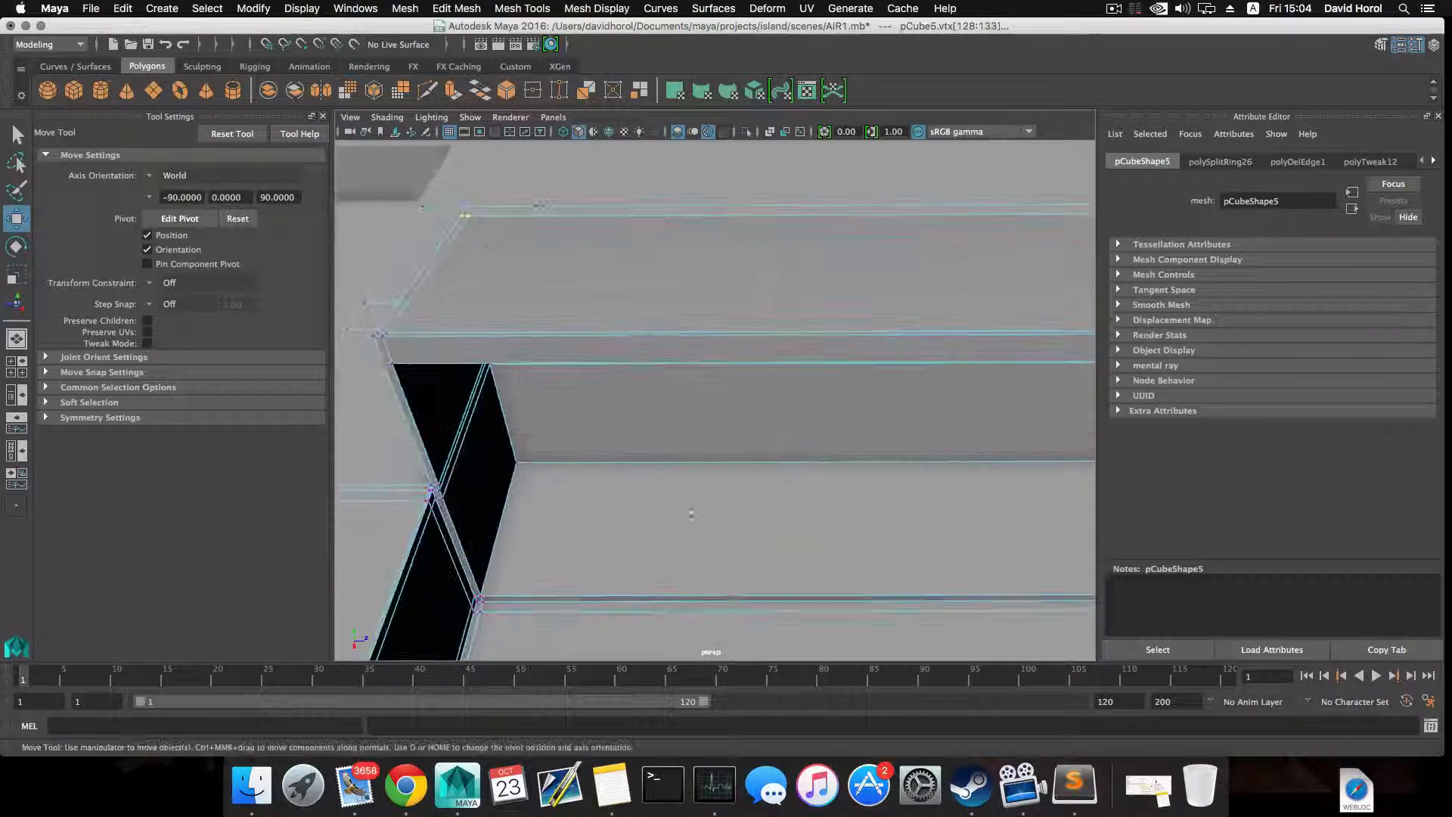
{"action": "middle_click_drag", "start_coordinate": [556, 463], "coordinate": [669, 387], "text": "alt"}
{"action": "right_click_drag", "start_coordinate": [664, 386], "coordinate": [682, 344]}
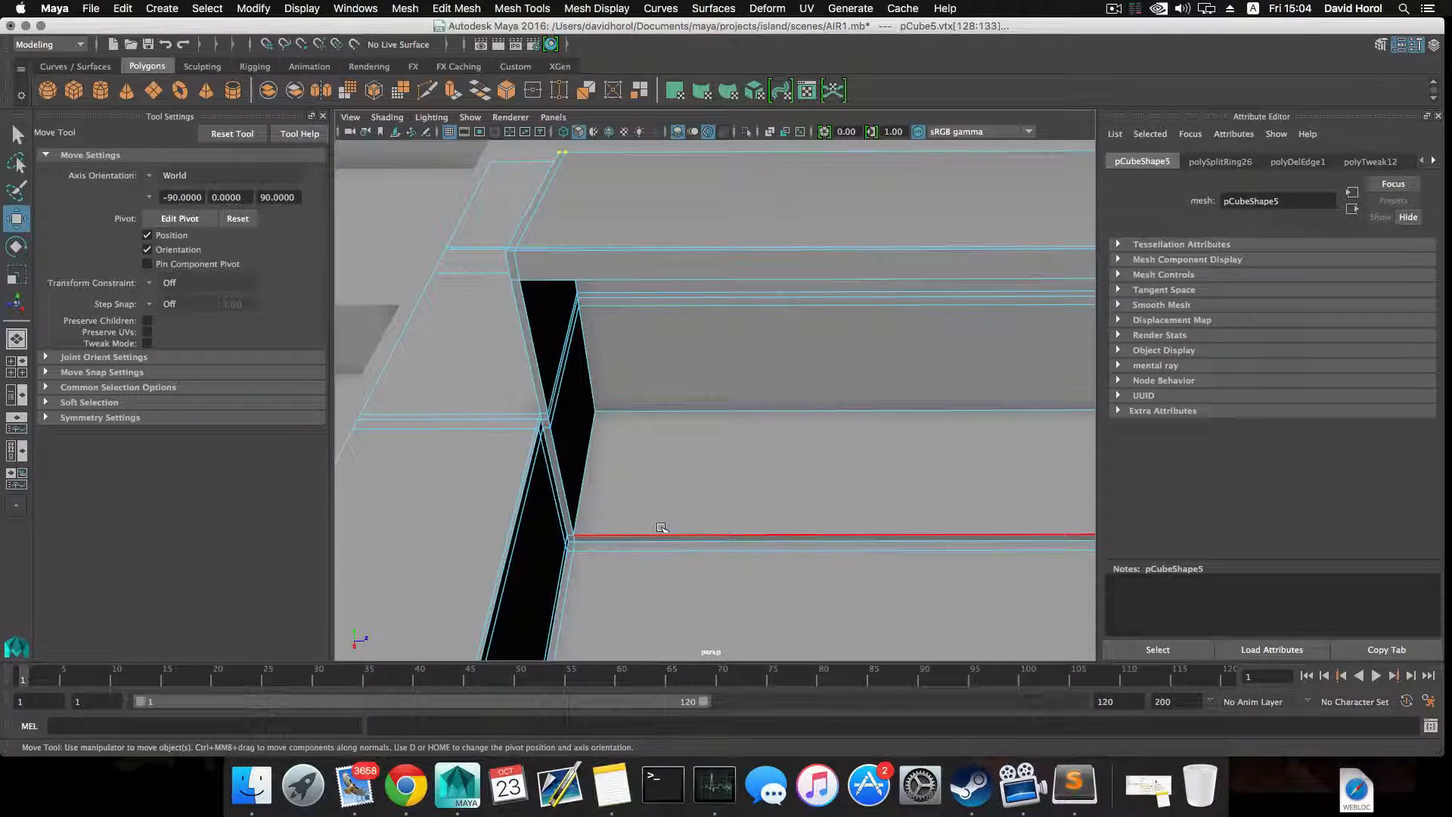
{"action": "left_click", "coordinate": [662, 530]}
{"action": "right_click_drag", "start_coordinate": [662, 530], "coordinate": [523, 578], "text": "ctrl"}
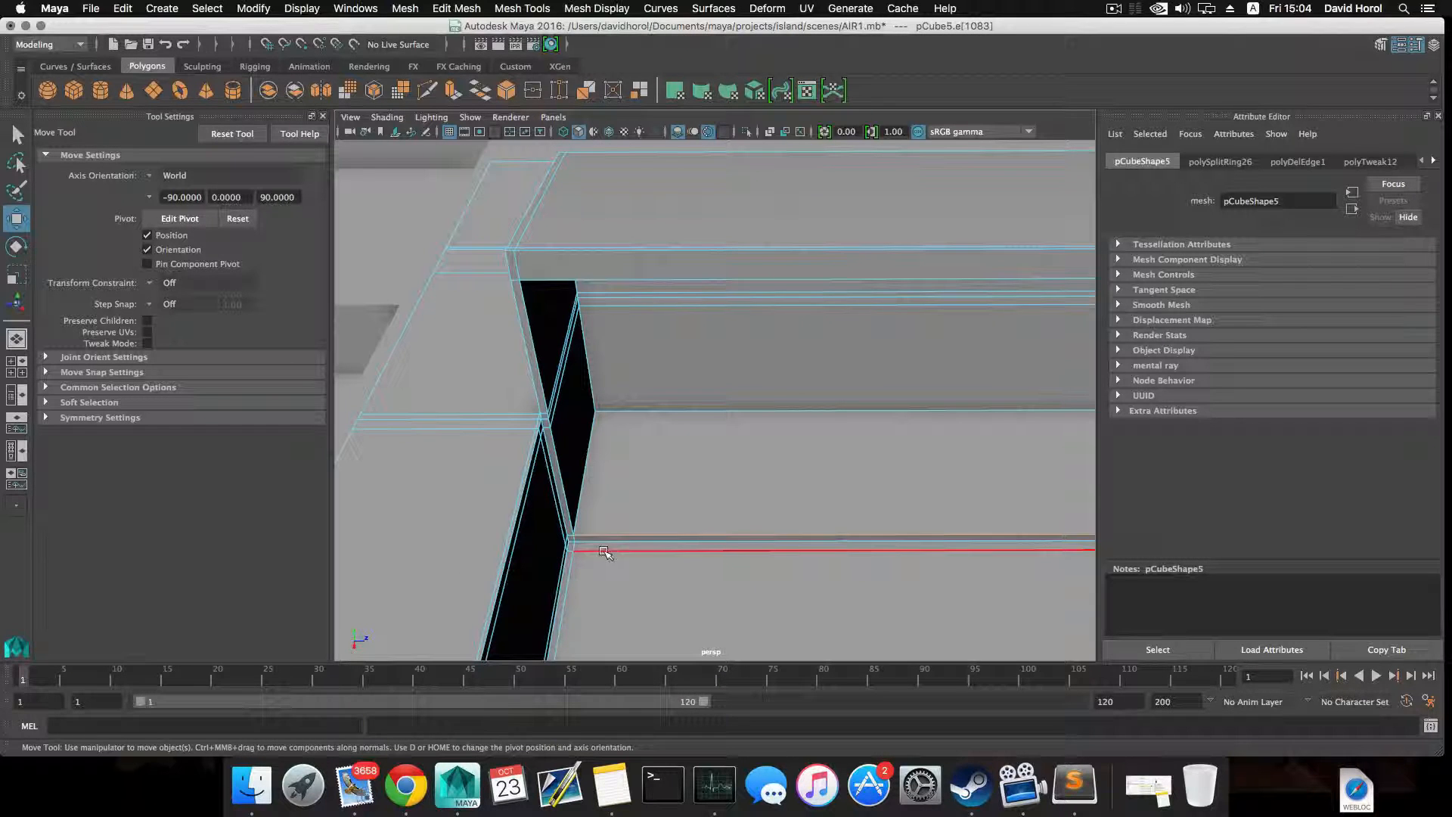
{"action": "key", "text": "ctrl+z"}
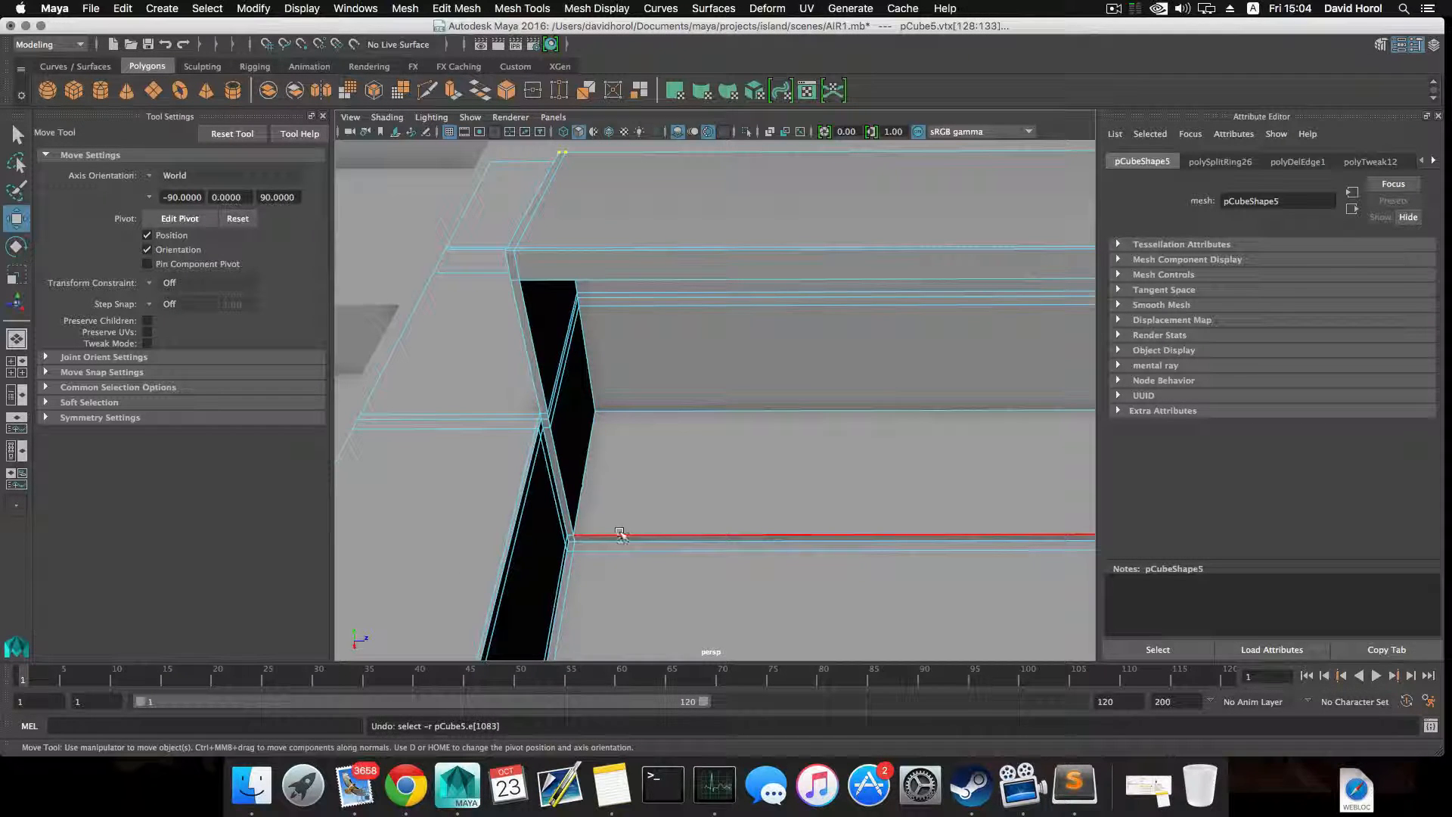
{"action": "left_click", "coordinate": [621, 534]}
{"action": "right_click_drag", "start_coordinate": [620, 534], "coordinate": [648, 579], "text": "ctrl"}
{"action": "scroll", "coordinate": [657, 583], "scroll_direction": "down", "scroll_amount": 5}
{"action": "left_click_drag", "start_coordinate": [658, 583], "coordinate": [615, 520], "text": "alt"}
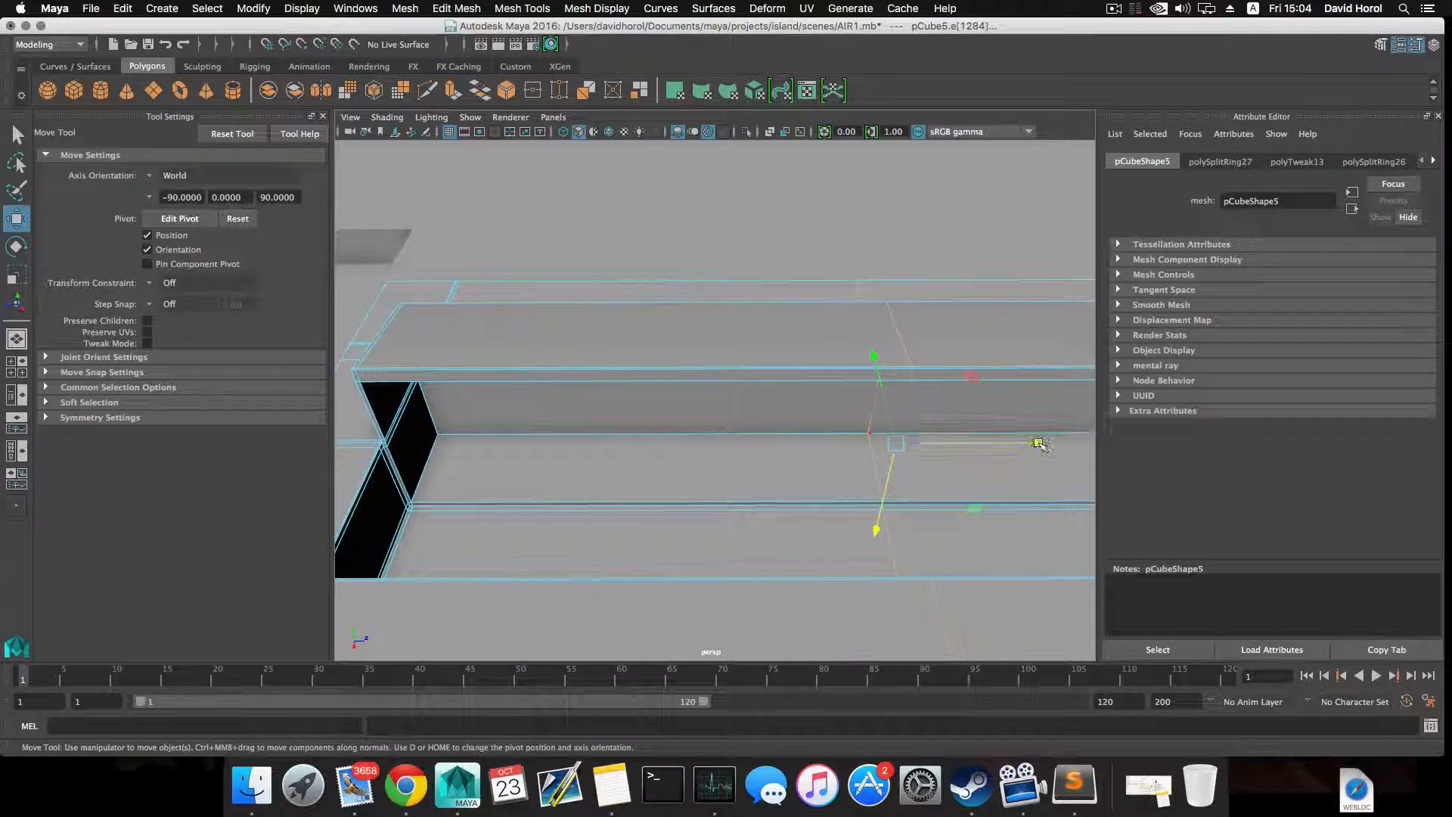
{"action": "left_click_drag", "start_coordinate": [1038, 443], "coordinate": [646, 443]}
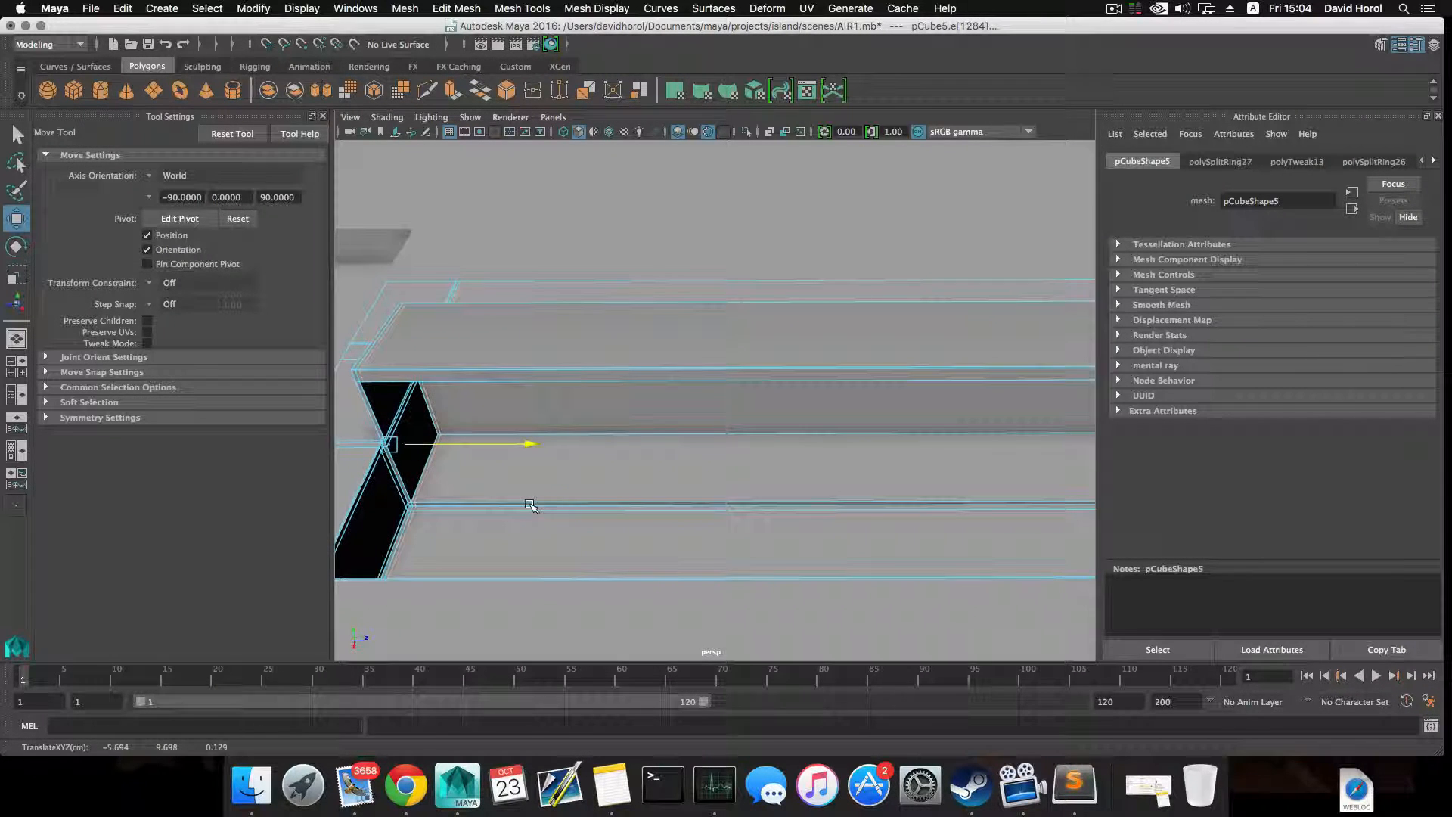
- Select the raised block's front vertical edges at both ends and move them slightly inward toward the plate
{"action": "scroll", "coordinate": [529, 505], "scroll_direction": "down", "scroll_amount": 3}
{"action": "left_click_drag", "start_coordinate": [529, 505], "coordinate": [577, 538], "text": "alt"}
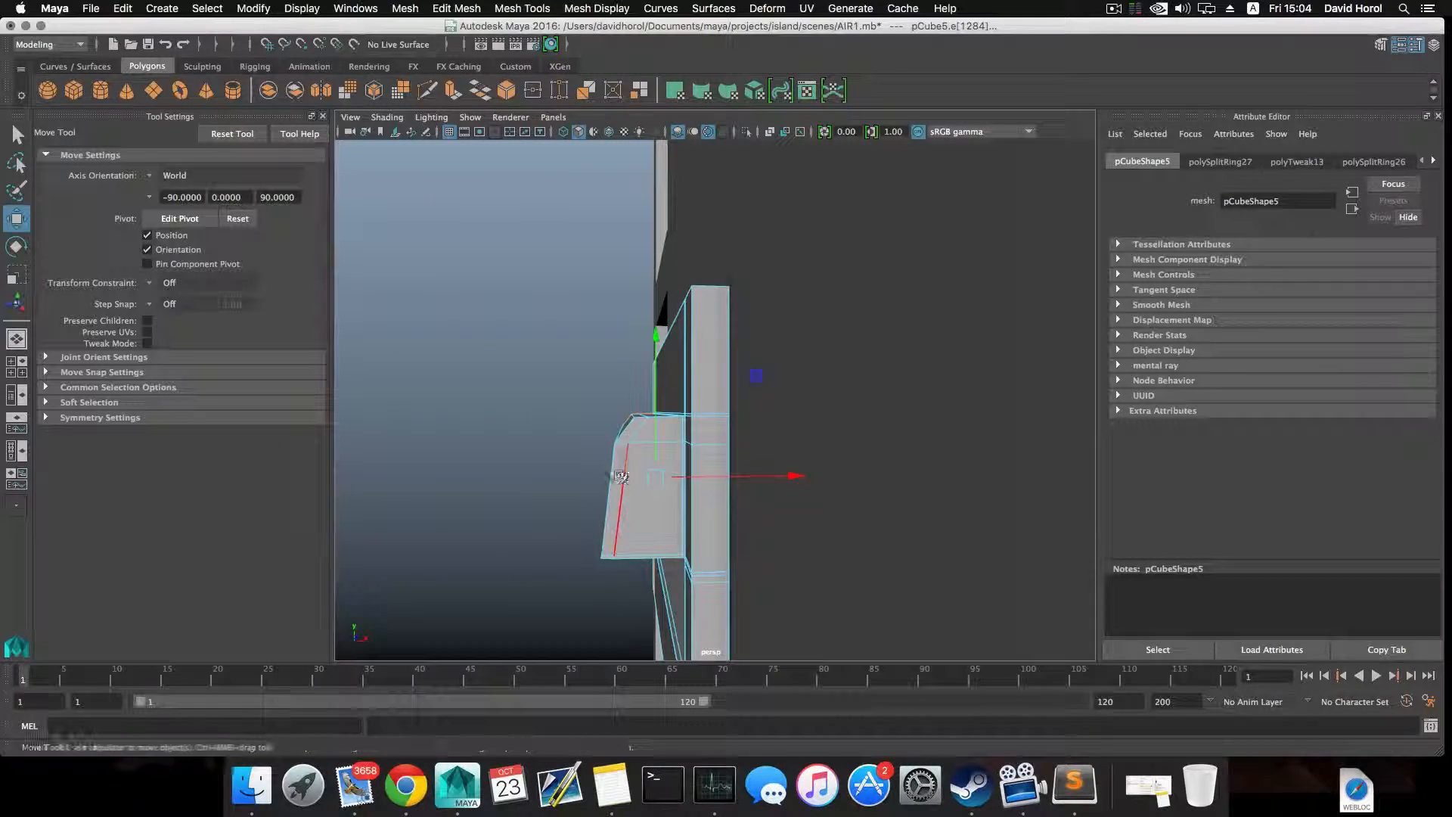
{"action": "right_click_drag", "start_coordinate": [616, 384], "coordinate": [553, 382]}
{"action": "scroll", "coordinate": [576, 454], "scroll_direction": "up", "scroll_amount": 5}
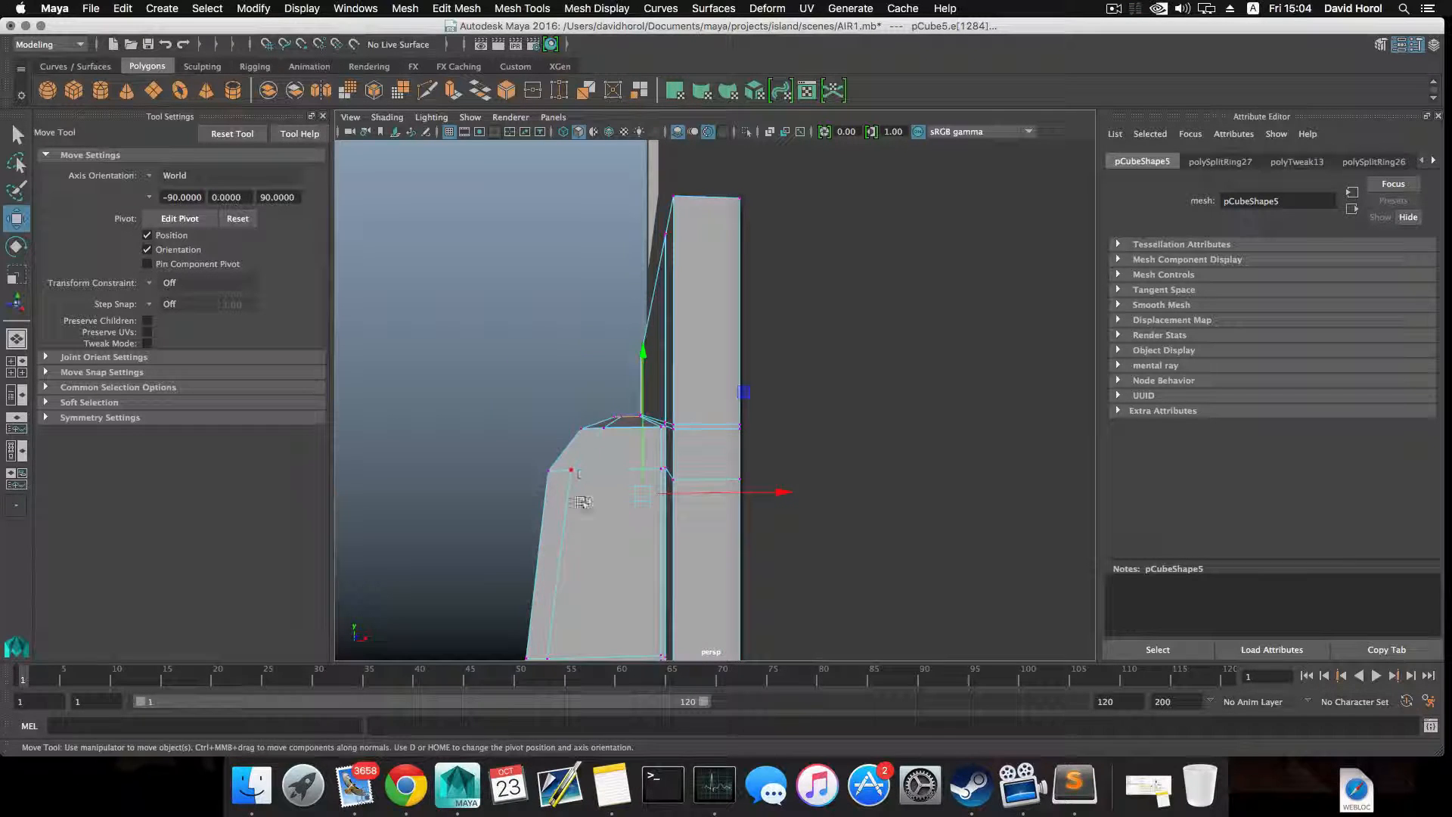
{"action": "left_click_drag", "start_coordinate": [581, 501], "coordinate": [585, 495], "text": "alt"}
{"action": "right_click", "coordinate": [580, 481]}
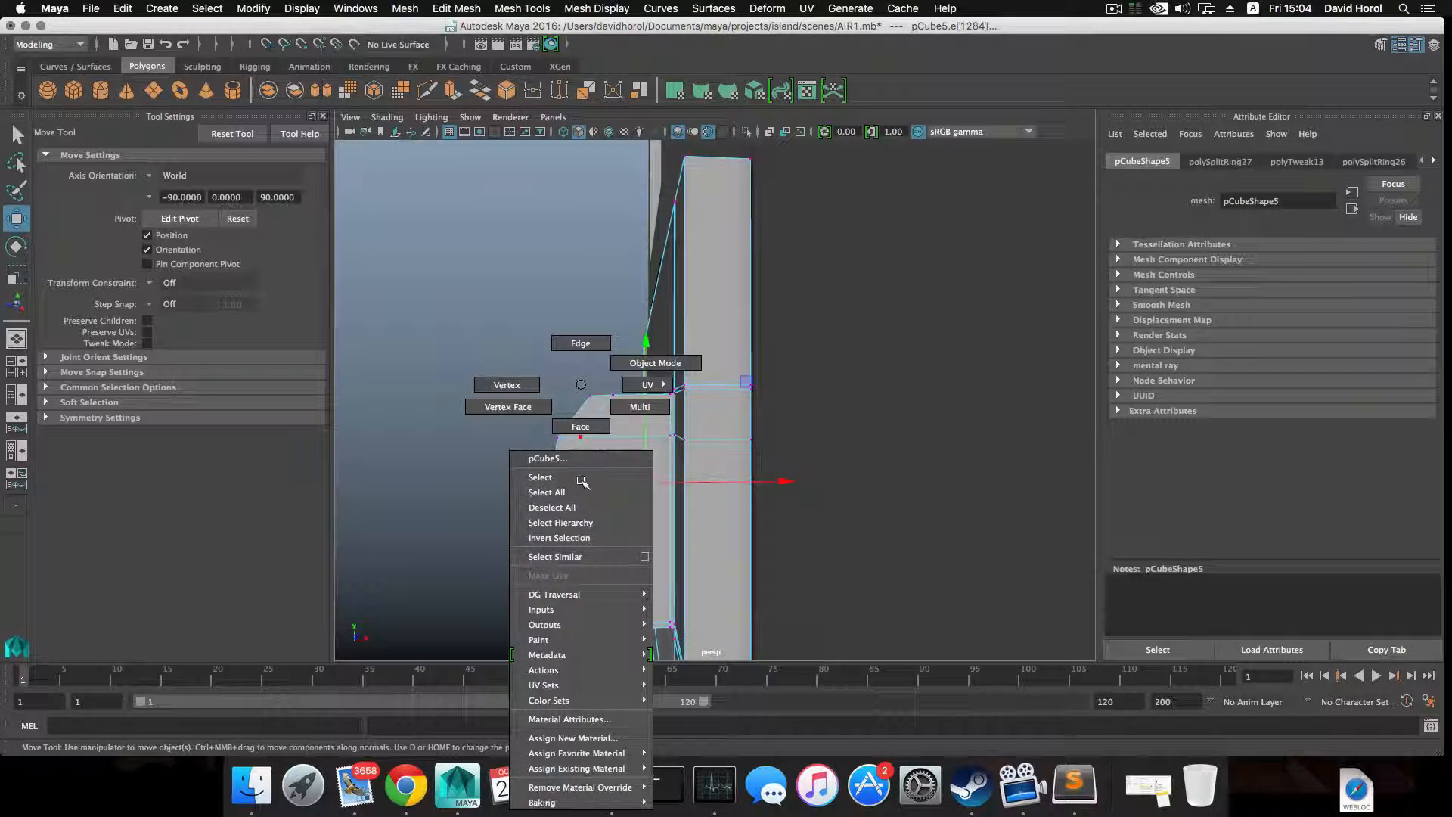
{"action": "left_click", "coordinate": [592, 344]}
{"action": "left_click_drag", "start_coordinate": [502, 515], "coordinate": [758, 493], "text": "alt"}
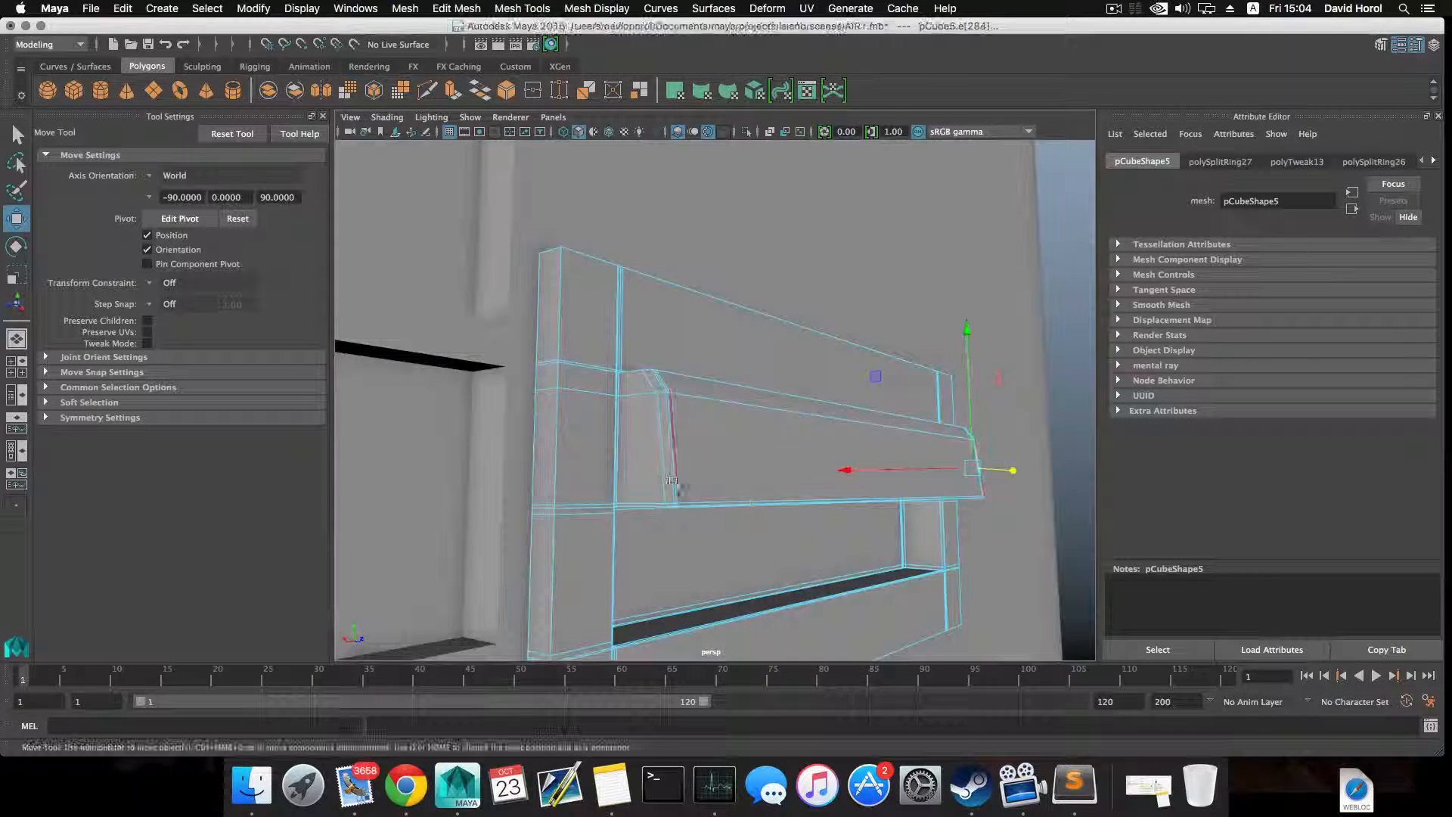
{"action": "left_click", "coordinate": [664, 478], "text": "shift"}
{"action": "left_click_drag", "start_coordinate": [662, 488], "coordinate": [686, 459], "text": "alt"}
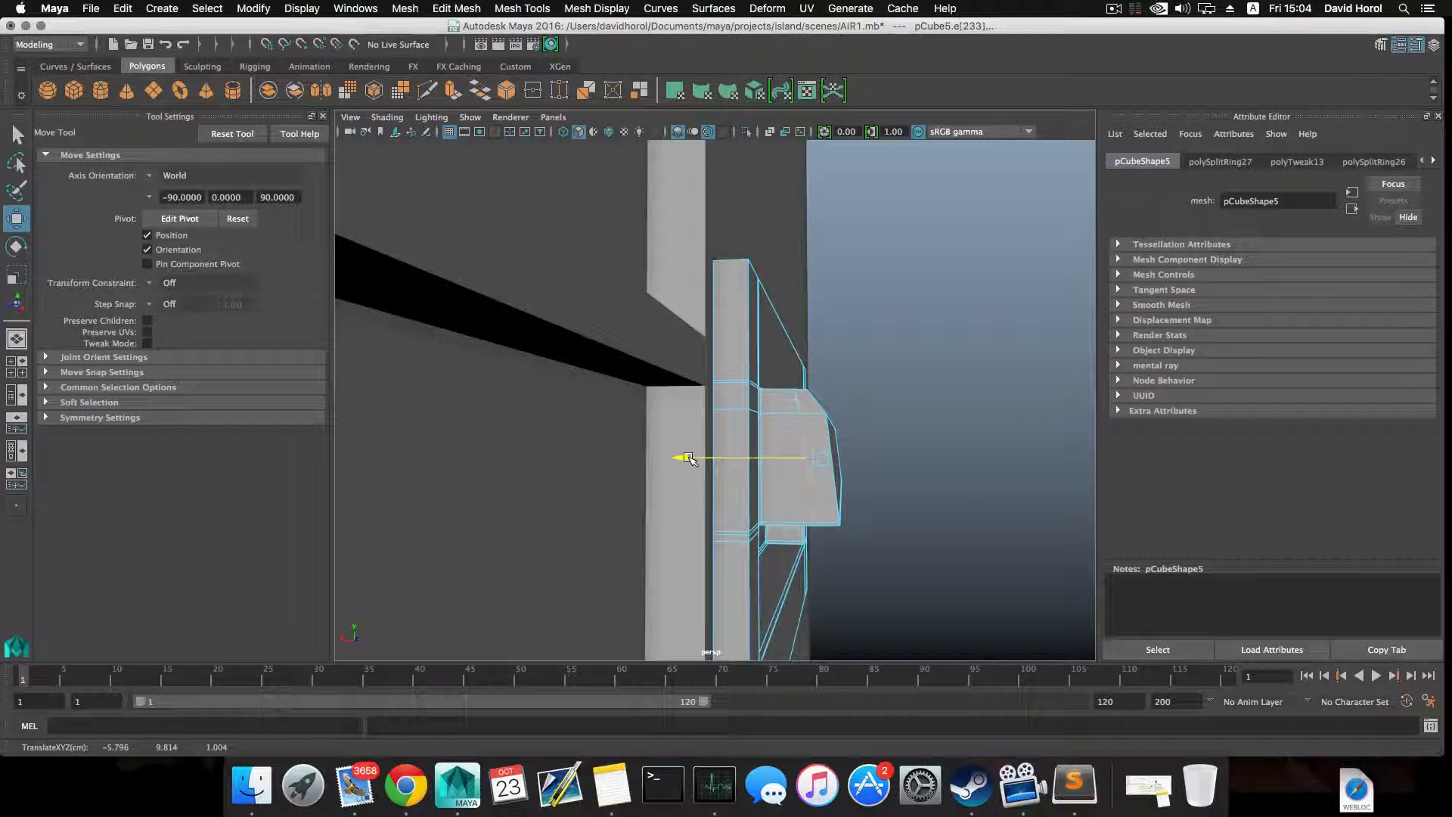
{"action": "middle_click_drag", "start_coordinate": [710, 487], "coordinate": [655, 466], "text": "alt"}
{"action": "scroll", "coordinate": [696, 502], "scroll_direction": "up", "scroll_amount": 3}
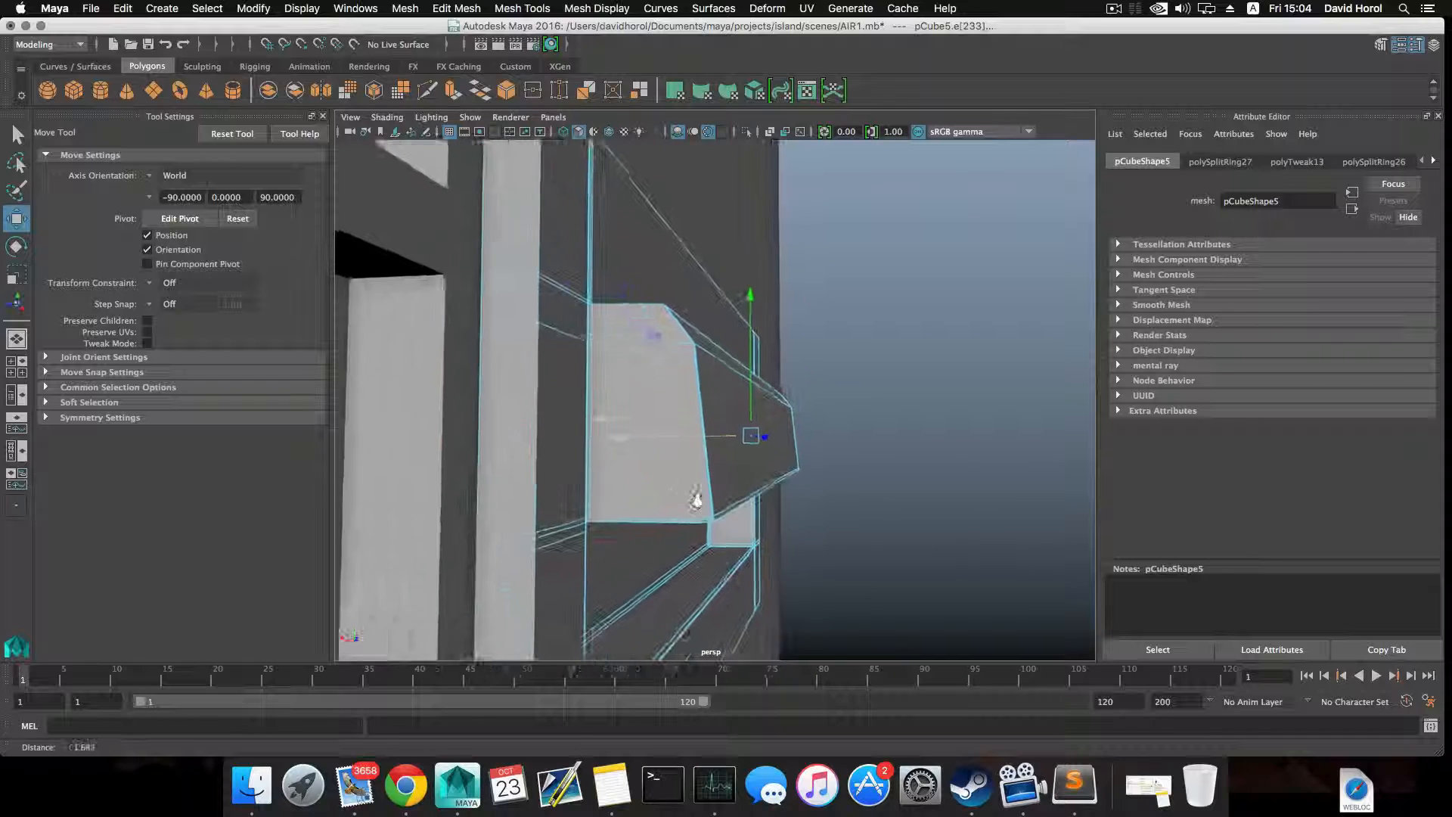
{"action": "left_click_drag", "start_coordinate": [648, 439], "coordinate": [616, 443], "text": "alt"}
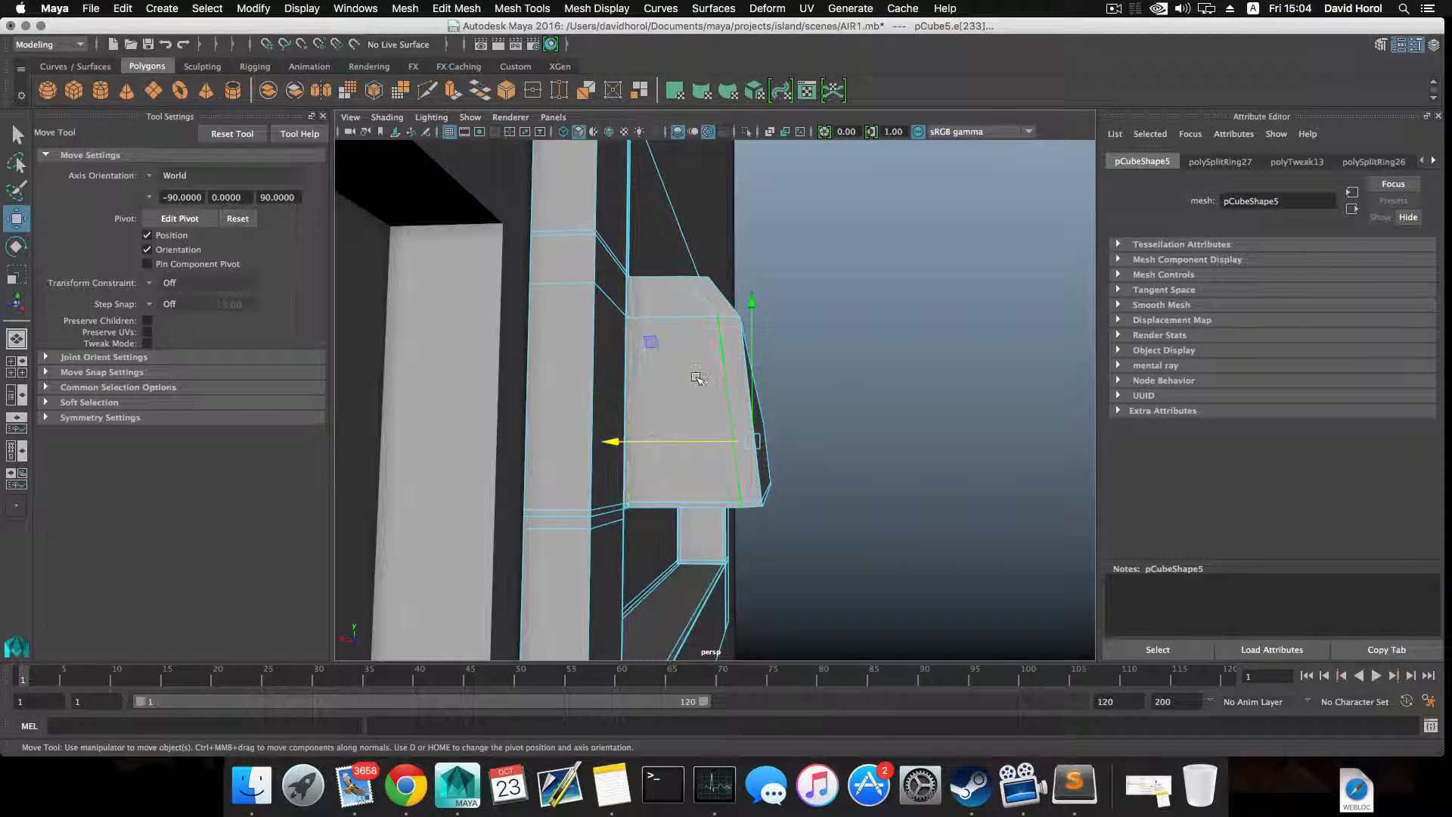
- Select the inner-loop vertices on the raised block's end faces, move them inward toward the plate, and preview the block smoothed
{"action": "right_click_drag", "start_coordinate": [697, 380], "coordinate": [620, 376]}
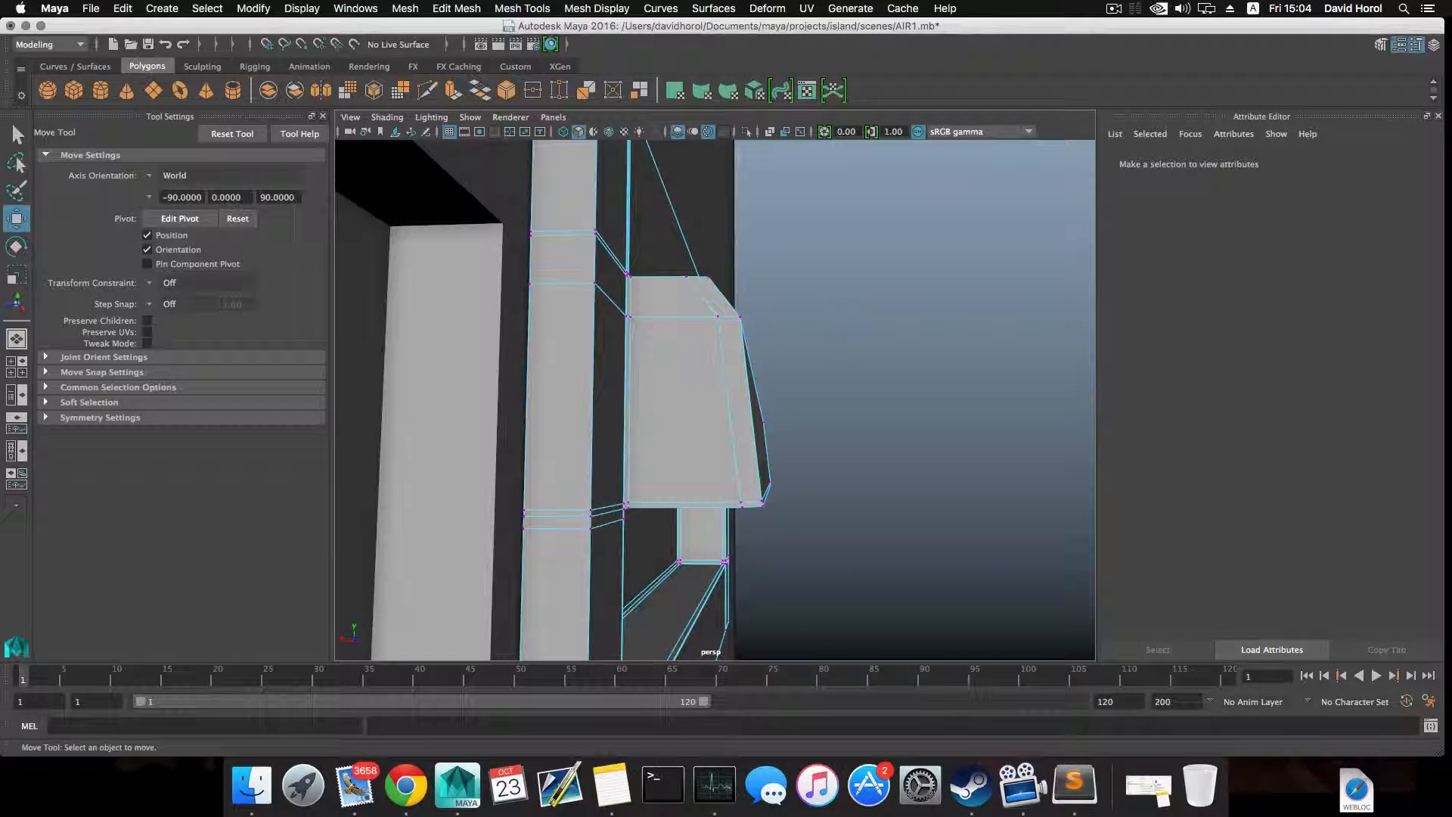
{"action": "left_click", "coordinate": [714, 319]}
{"action": "left_click_drag", "start_coordinate": [713, 318], "coordinate": [525, 391], "text": "alt"}
{"action": "left_click", "coordinate": [898, 495], "text": "shift"}
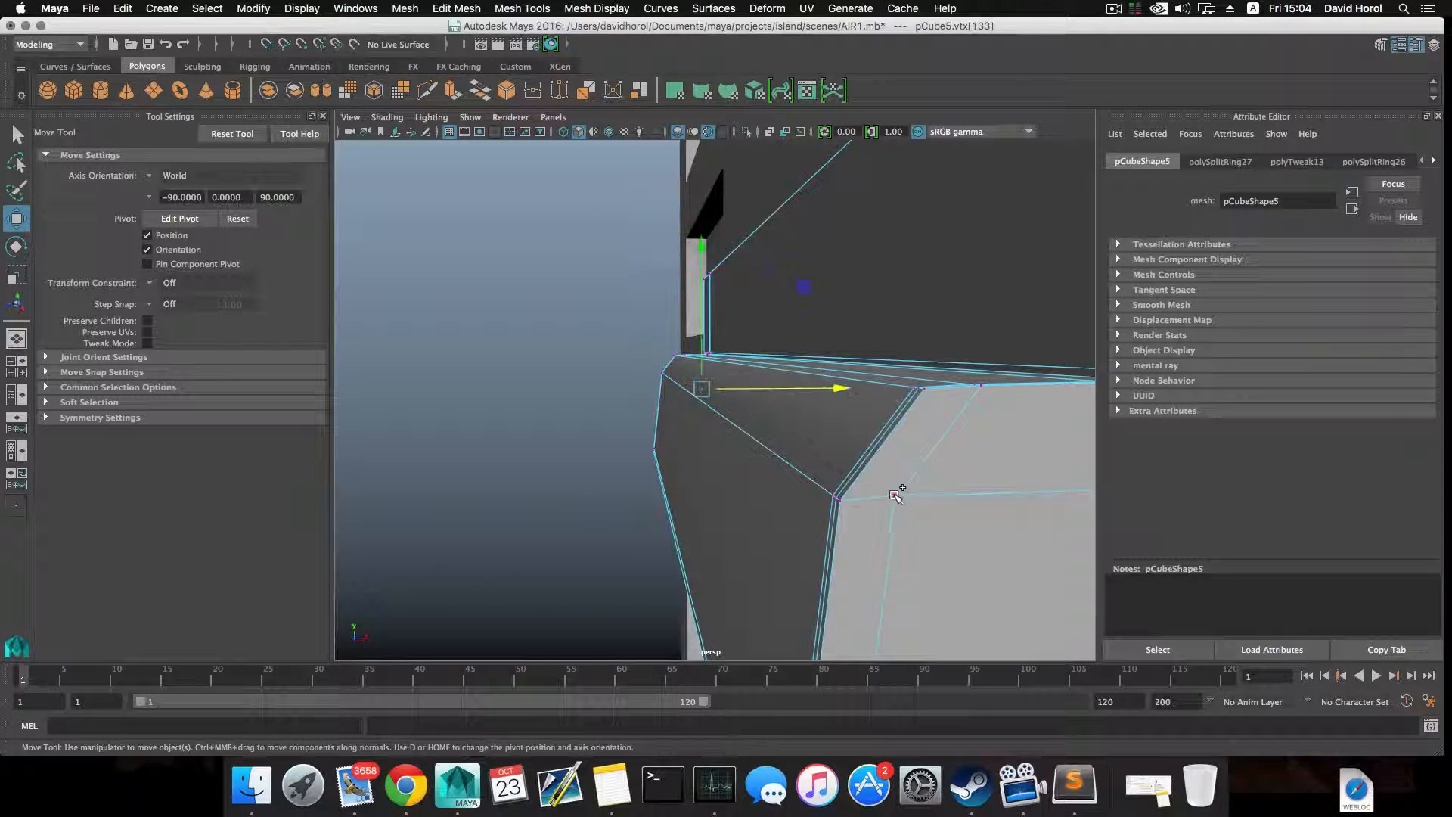
{"action": "left_click_drag", "start_coordinate": [841, 390], "coordinate": [853, 392]}
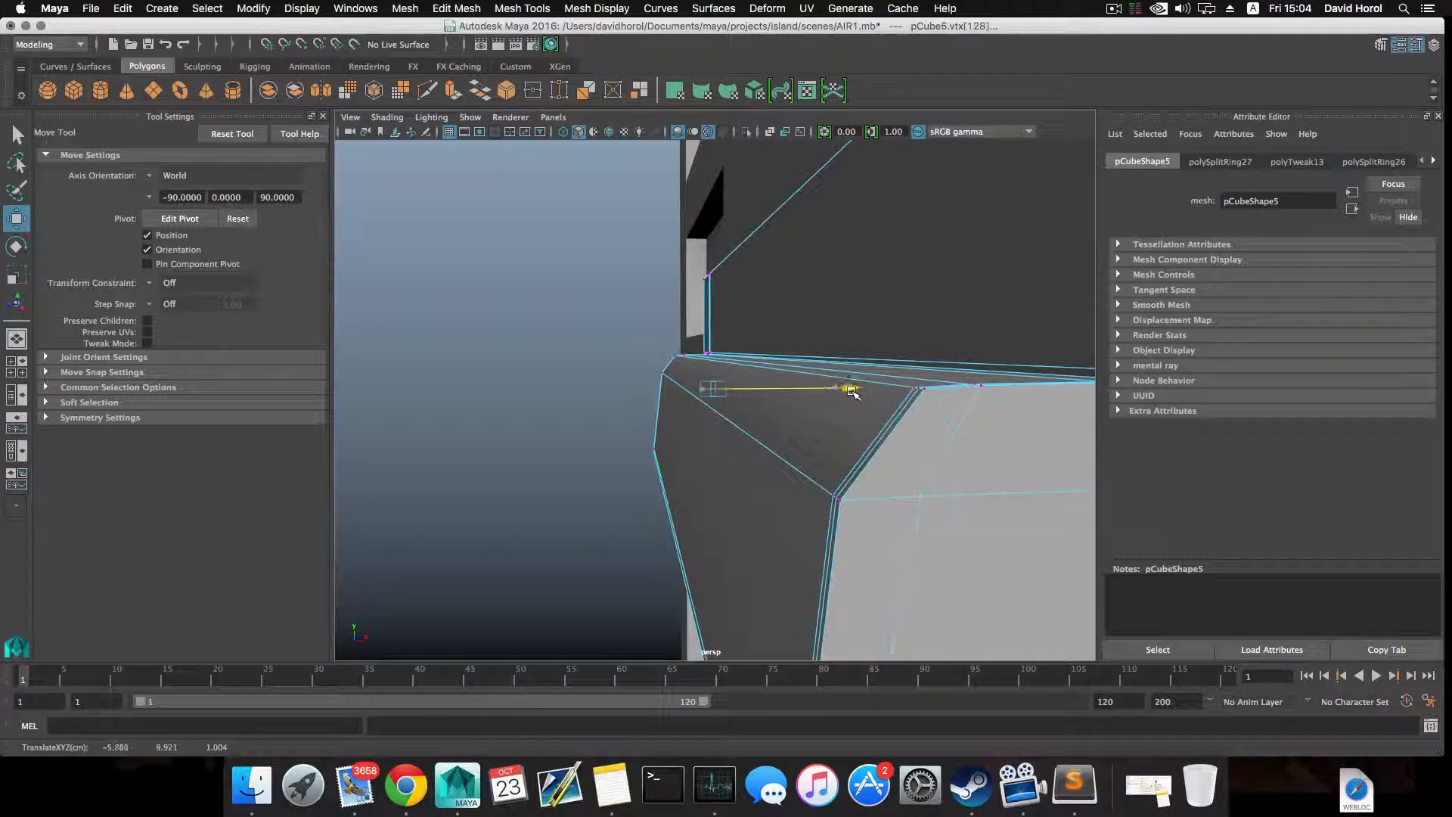
{"action": "key", "text": "3"}
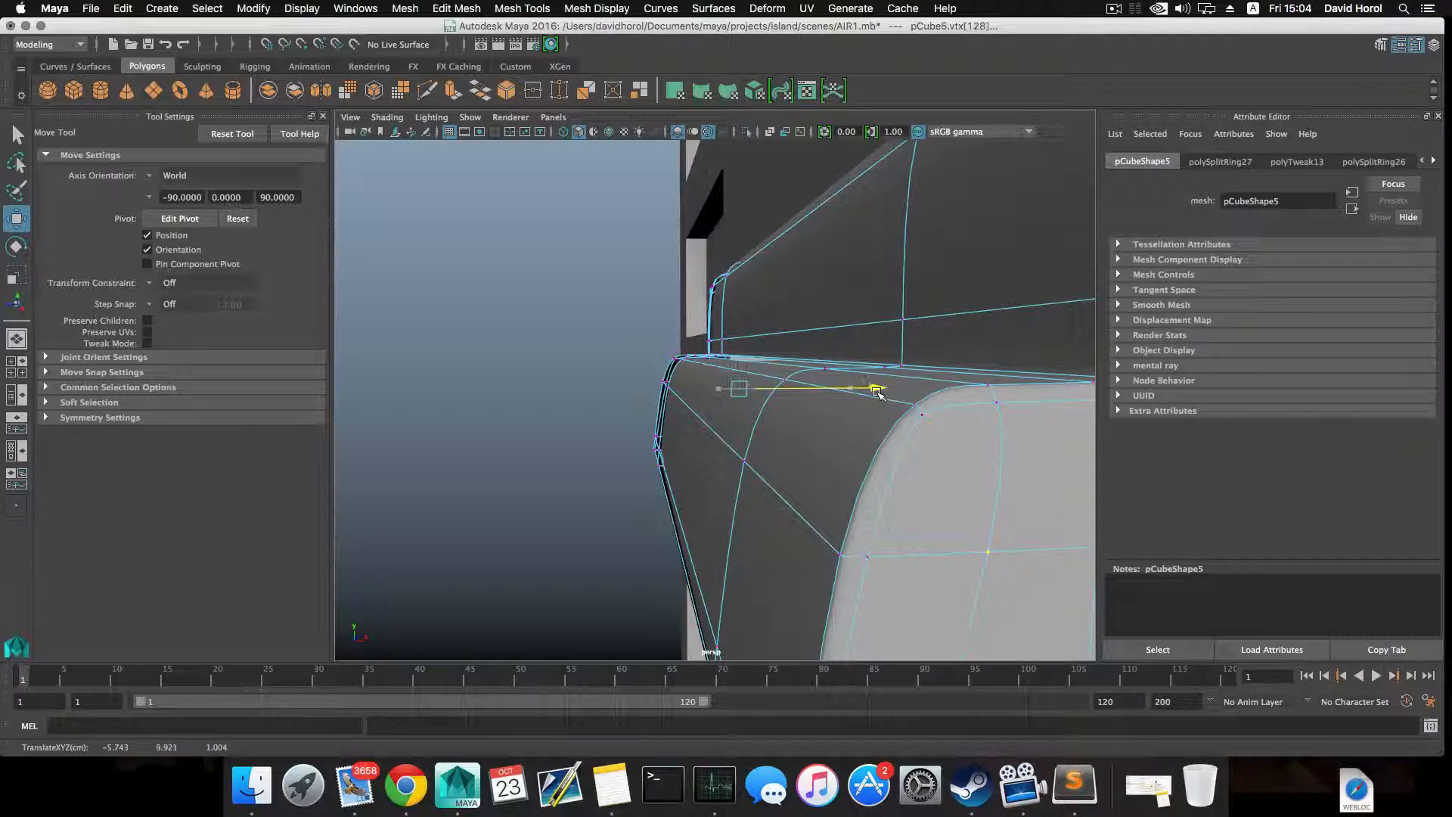
{"action": "scroll", "coordinate": [881, 412], "scroll_direction": "down", "scroll_amount": 5}
{"action": "left_click_drag", "start_coordinate": [882, 420], "coordinate": [847, 454], "text": "alt"}
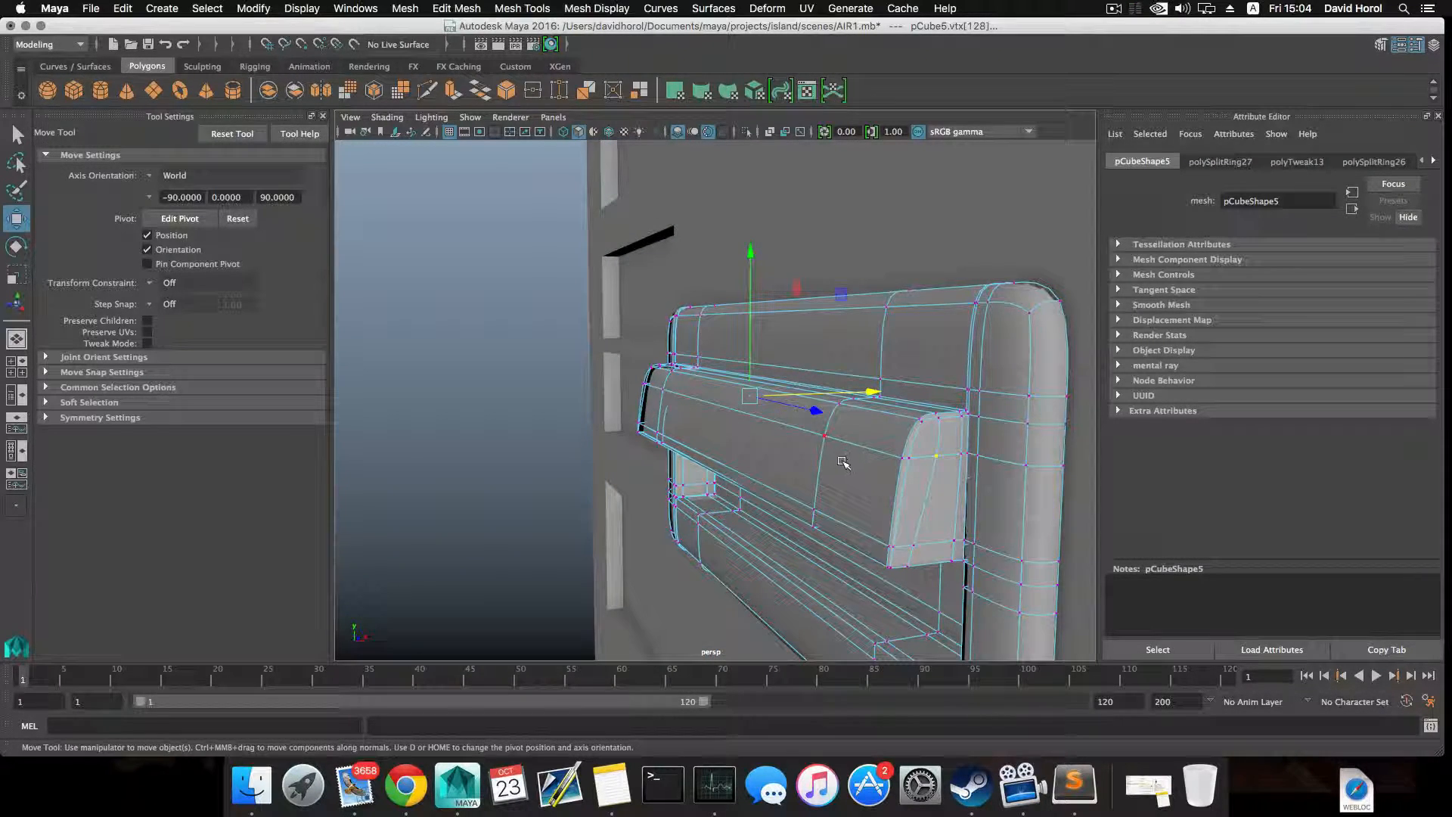
{"action": "key", "text": "F8"}
{"action": "key", "text": "F8"}
{"action": "scroll", "coordinate": [841, 470], "scroll_direction": "down", "scroll_amount": 5}
{"action": "left_click", "coordinate": [438, 392]}
- Duplicate the small screw on the air conditioner's base panel and move the copy up the unit's side
{"action": "scroll", "coordinate": [607, 491], "scroll_direction": "down", "scroll_amount": 5}
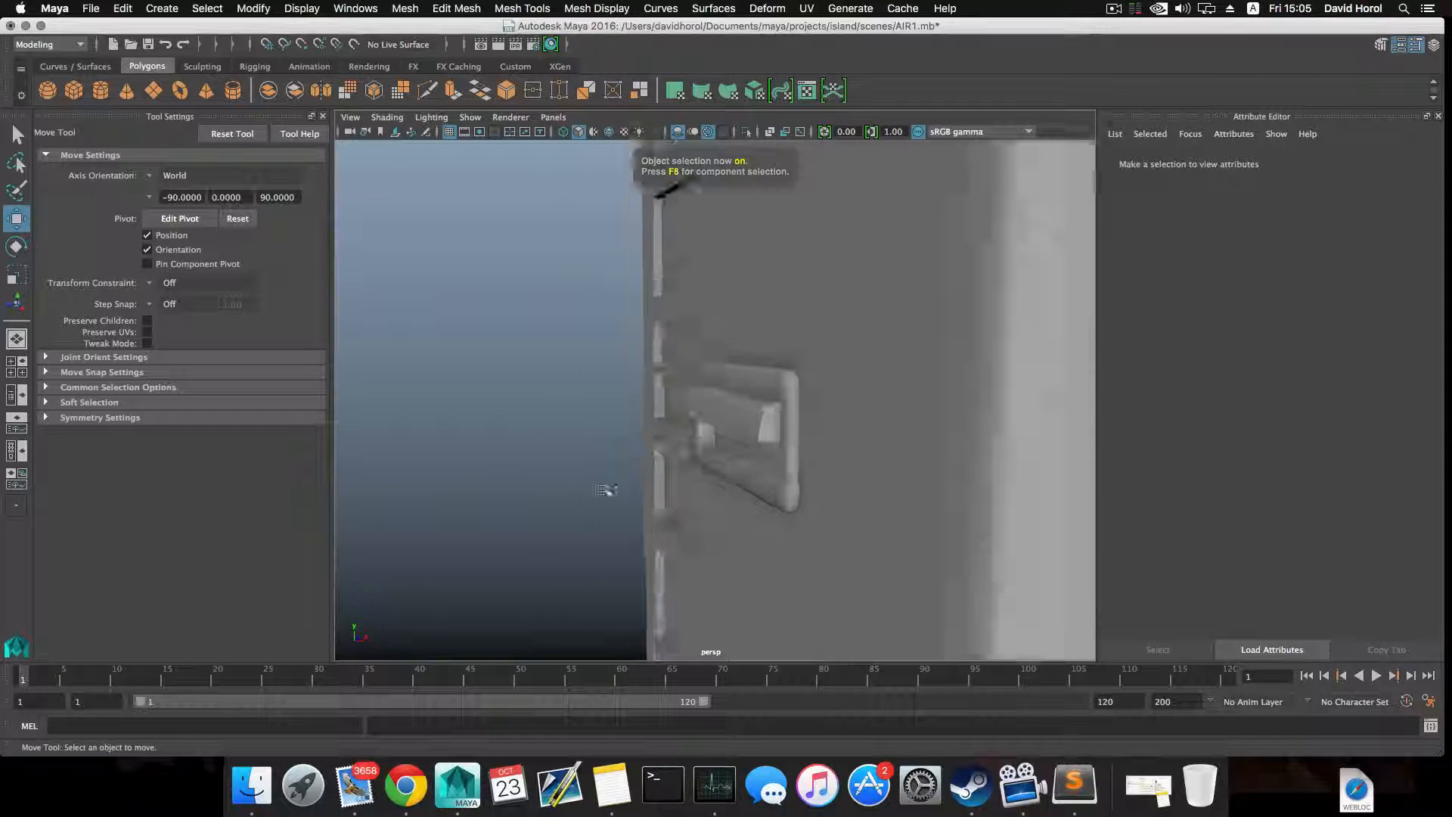
{"action": "left_click_drag", "start_coordinate": [607, 491], "coordinate": [723, 474], "text": "alt"}
{"action": "scroll", "coordinate": [744, 501], "scroll_direction": "down", "scroll_amount": 5}
{"action": "middle_click_drag", "start_coordinate": [745, 503], "coordinate": [661, 252], "text": "alt"}
{"action": "left_click", "coordinate": [865, 454]}
{"action": "left_click_drag", "start_coordinate": [869, 473], "coordinate": [833, 486], "text": "alt"}
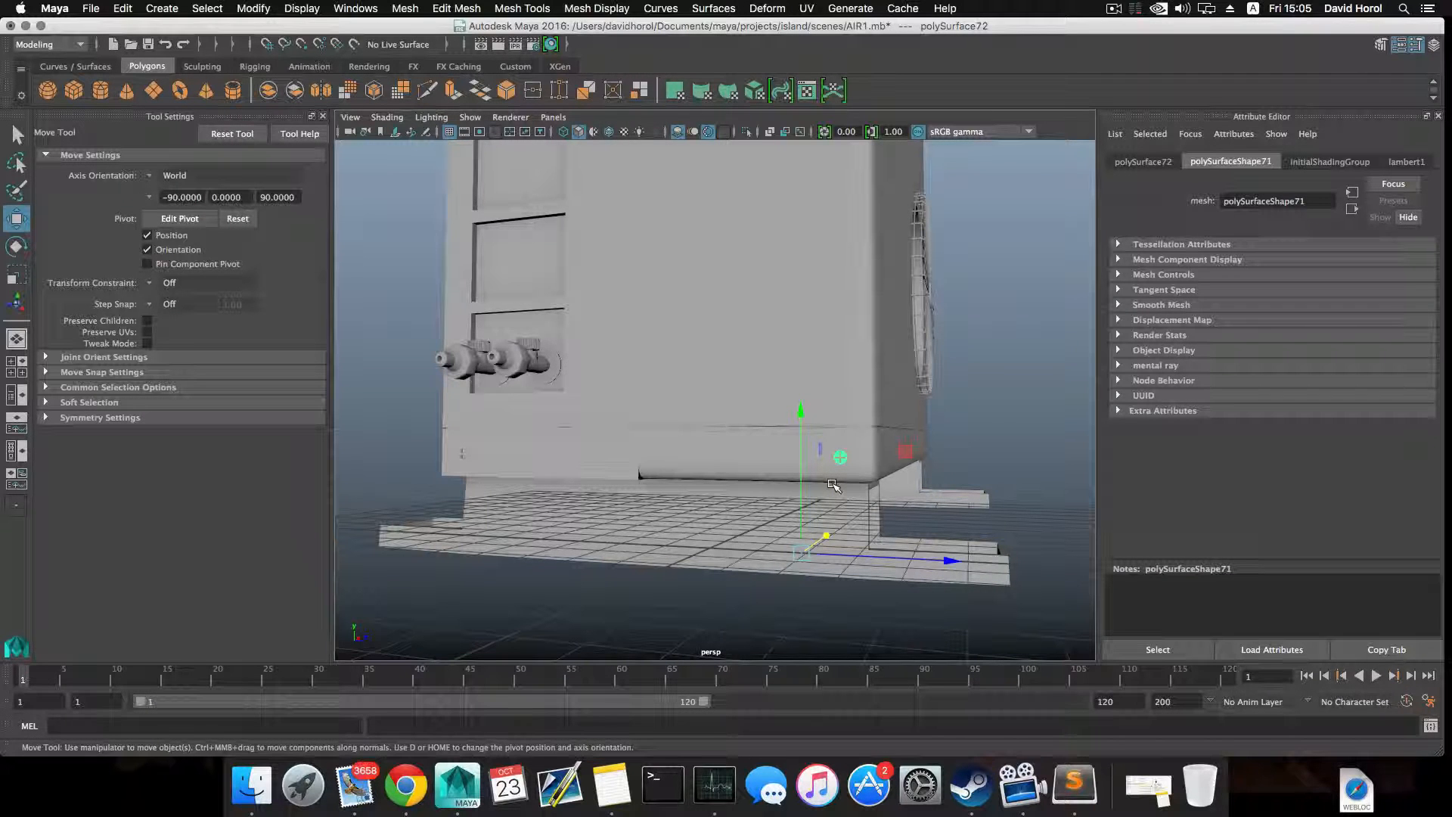
{"action": "left_click_drag", "start_coordinate": [801, 412], "coordinate": [802, 225]}
{"action": "middle_click_drag", "start_coordinate": [794, 230], "coordinate": [770, 394], "text": "alt"}
- Center the copied screw's pivot and move the screw onto the side plate, to about Y 9.487 and Z 0.653
{"action": "left_click", "coordinate": [254, 8]}
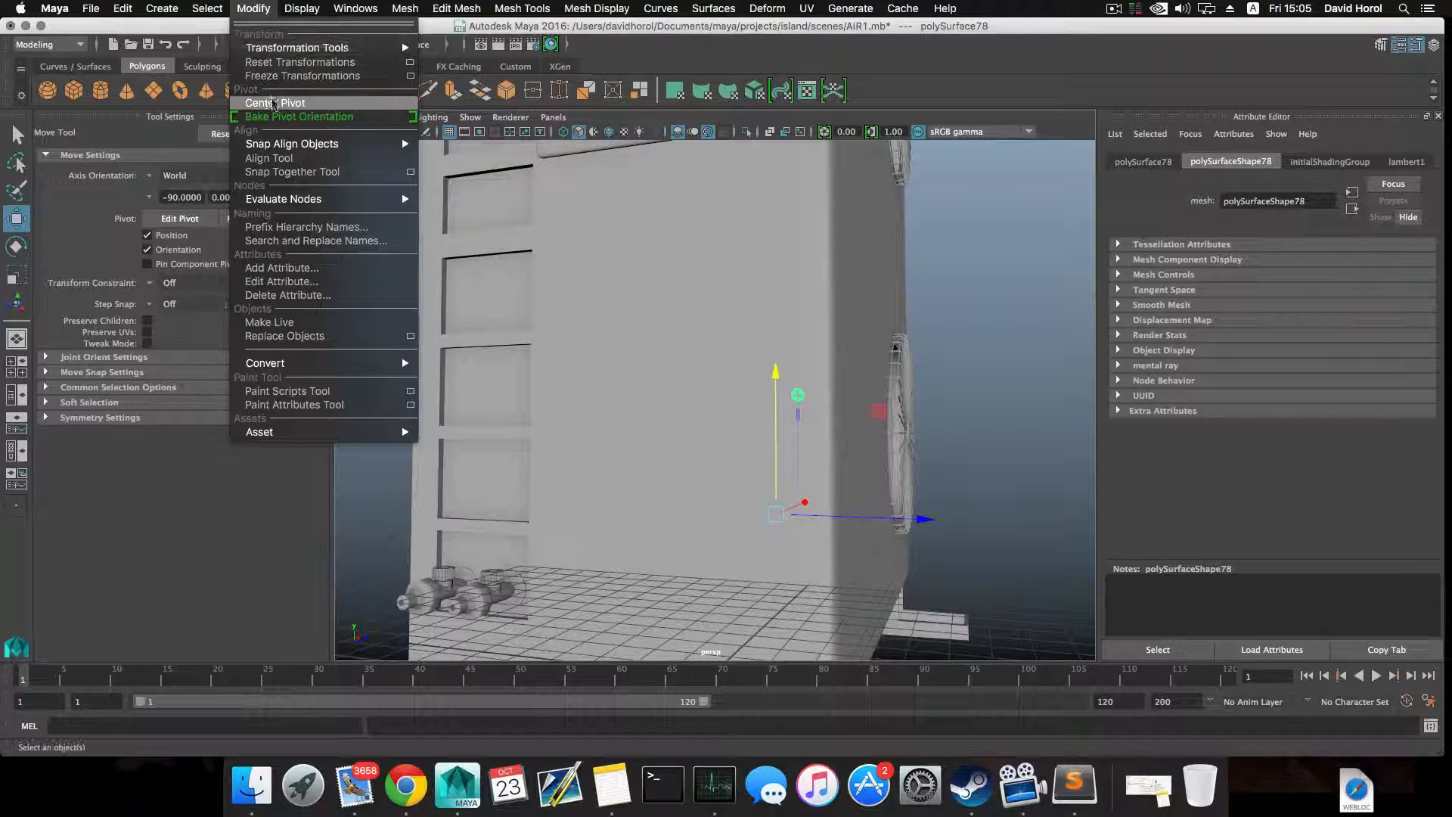
{"action": "left_click", "coordinate": [274, 98]}
{"action": "middle_click_drag", "start_coordinate": [749, 311], "coordinate": [756, 442], "text": "alt"}
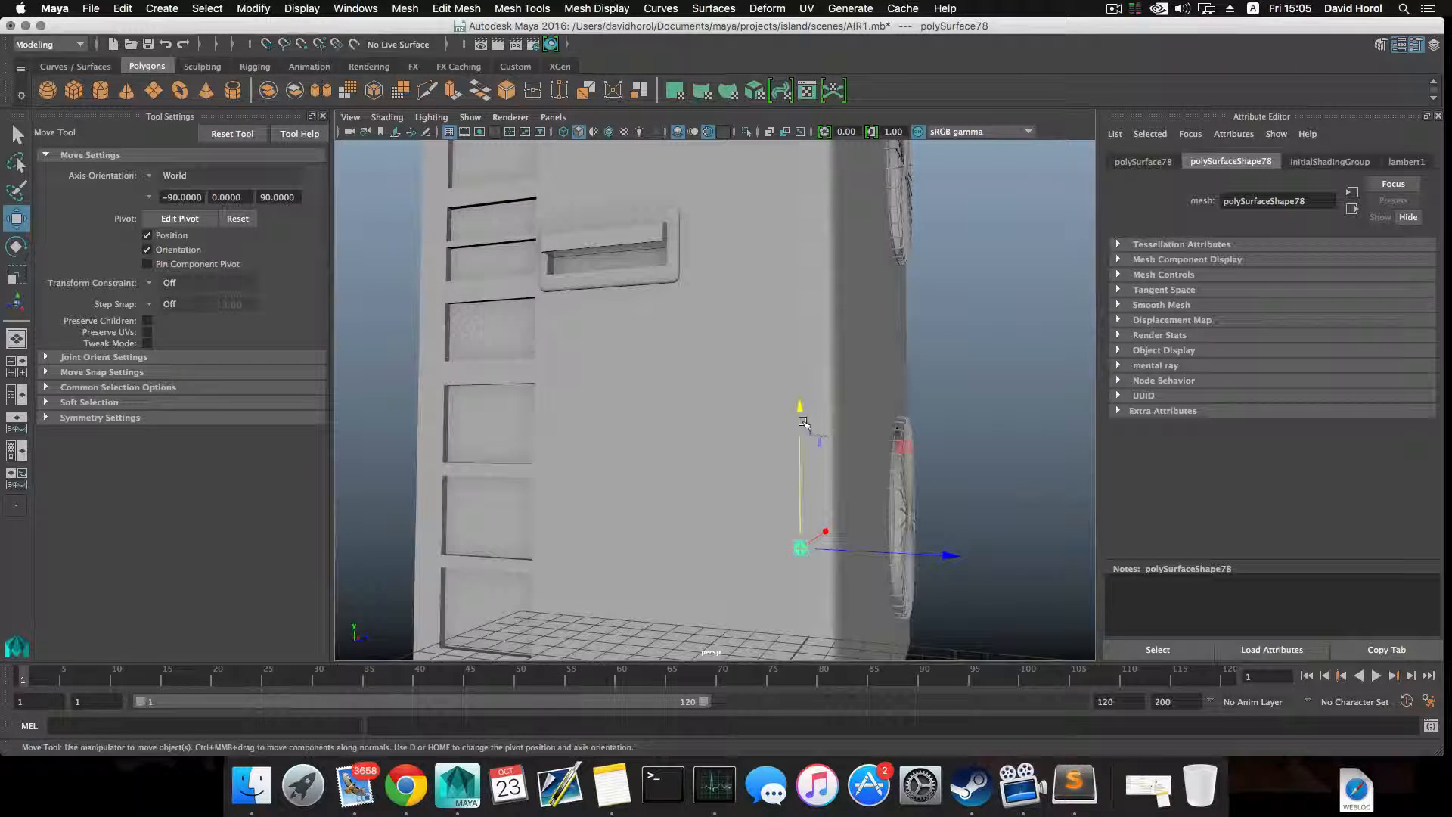
{"action": "left_click_drag", "start_coordinate": [802, 418], "coordinate": [793, 188]}
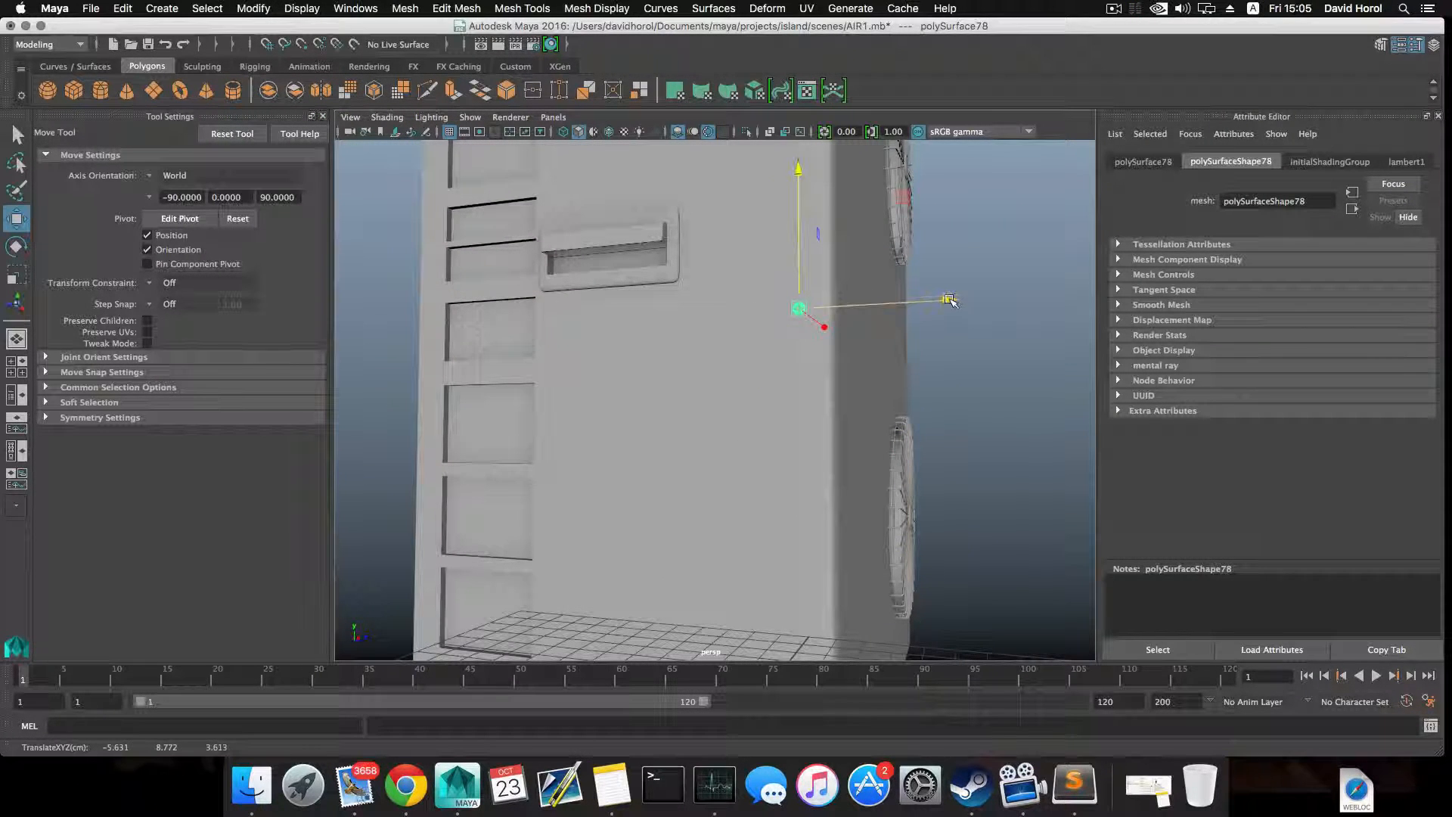
{"action": "left_click_drag", "start_coordinate": [950, 300], "coordinate": [809, 360]}
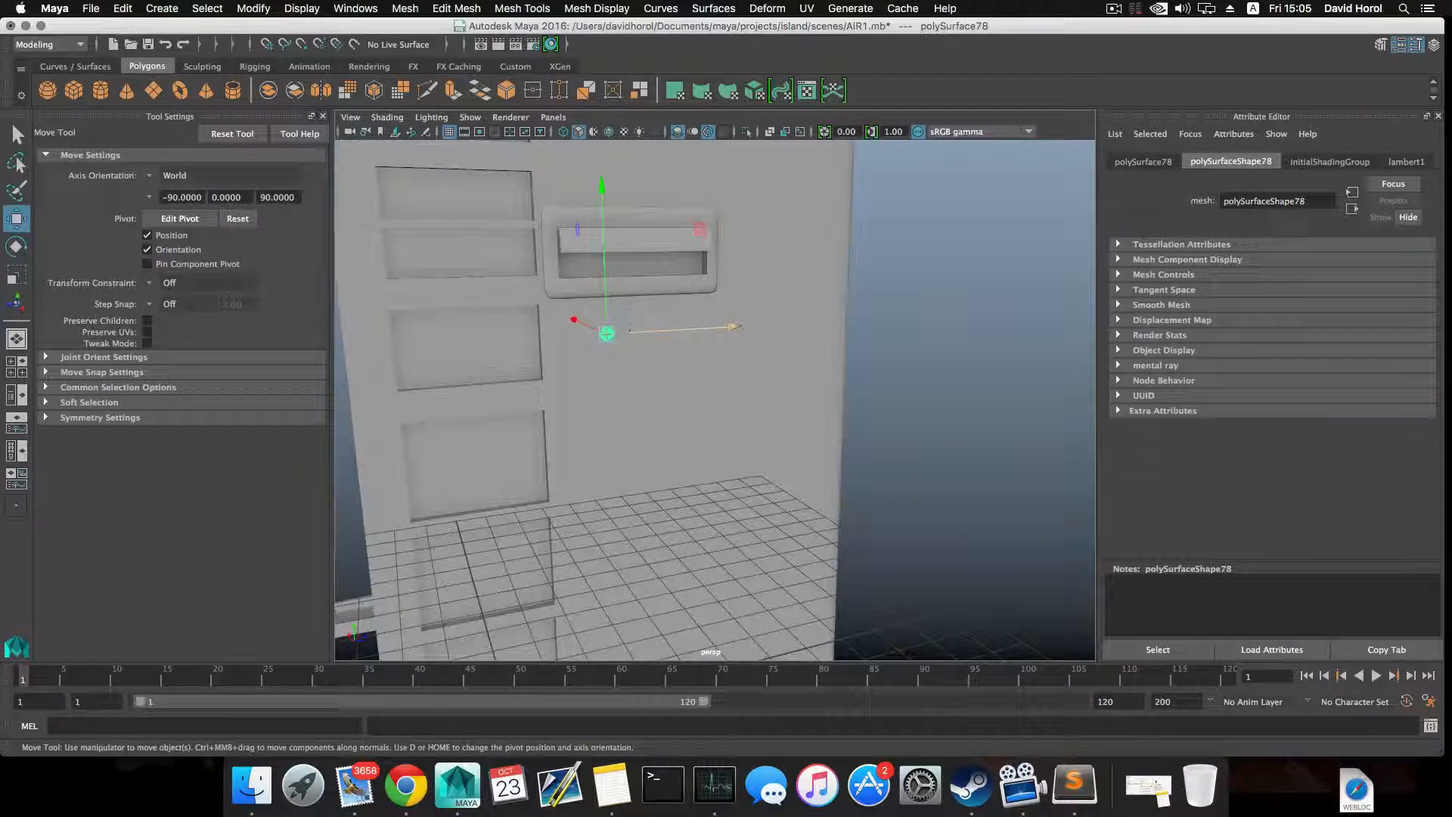
{"action": "left_click_drag", "start_coordinate": [605, 258], "coordinate": [605, 198]}
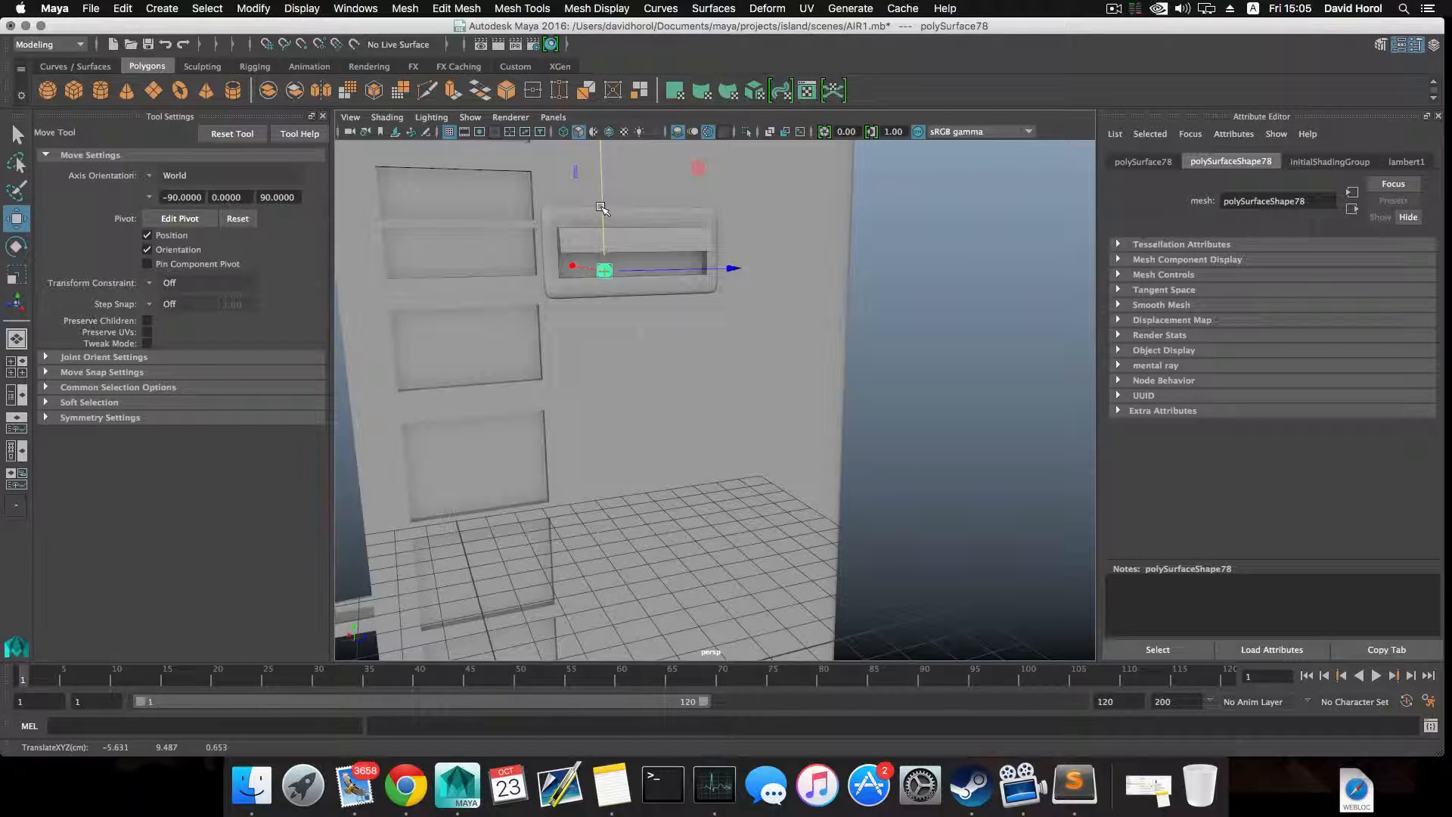
- Scale the screw down slightly and place it on the plate's upper corner beside the vents, at about Y 10.088 and Z 0.067
{"action": "scroll", "coordinate": [645, 227], "scroll_direction": "up", "scroll_amount": 5}
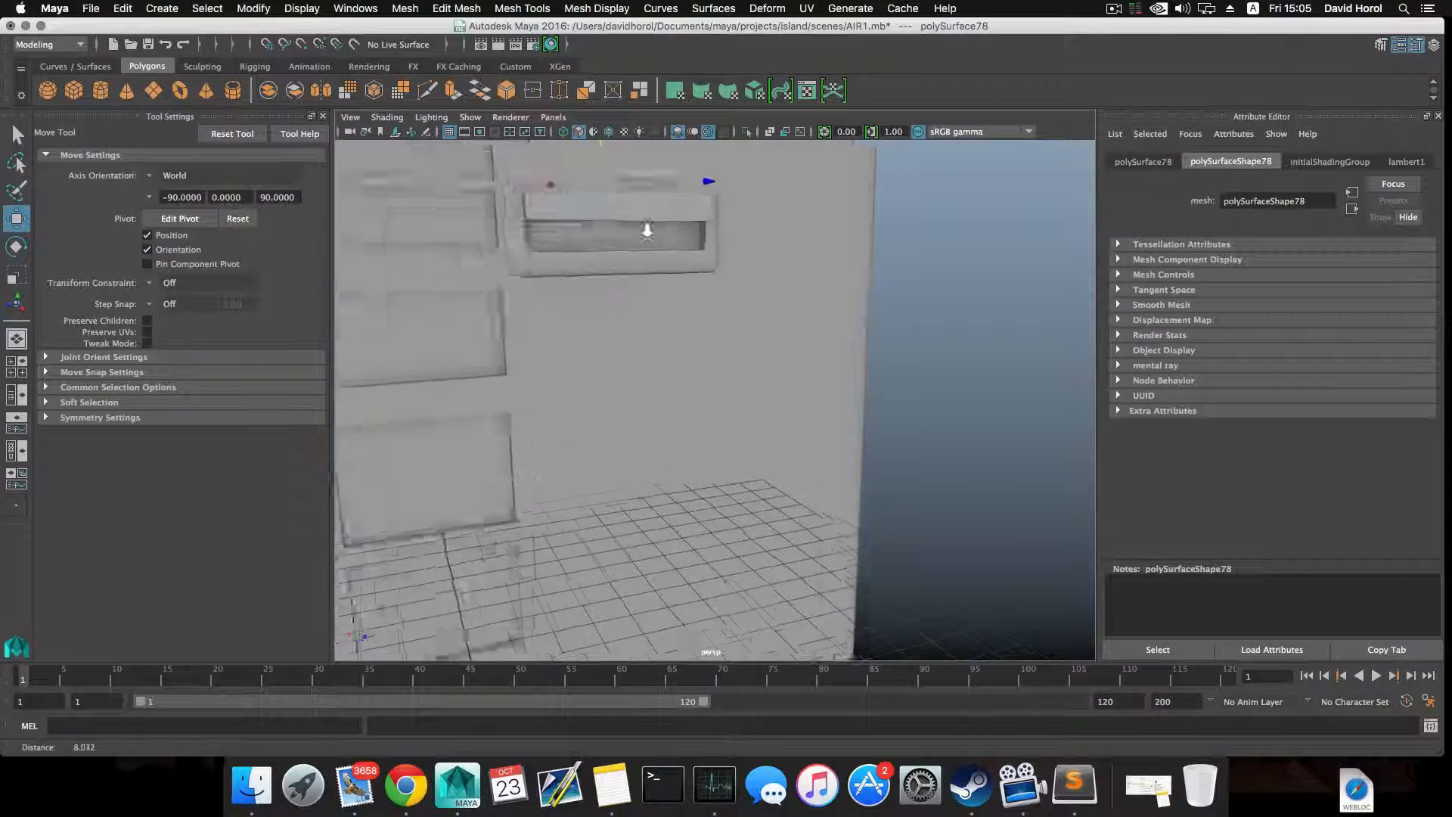
{"action": "middle_click_drag", "start_coordinate": [645, 219], "coordinate": [671, 390], "text": "alt"}
{"action": "left_click_drag", "start_coordinate": [671, 391], "coordinate": [606, 340], "text": "alt"}
{"action": "middle_click_drag", "start_coordinate": [606, 340], "coordinate": [648, 347], "text": "alt"}
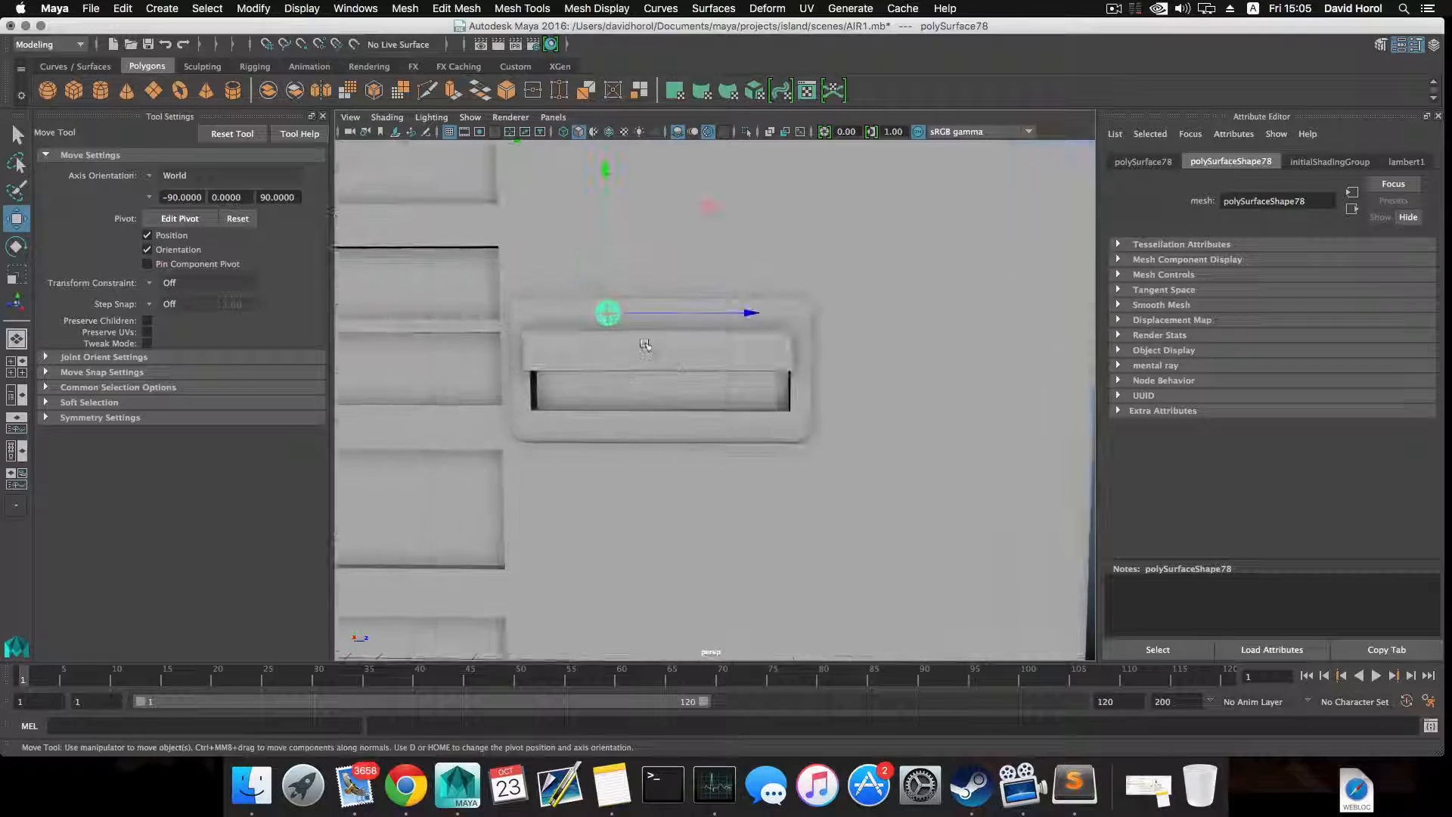
{"action": "key", "text": "r"}
{"action": "left_click_drag", "start_coordinate": [601, 312], "coordinate": [576, 316]}
{"action": "key", "text": "w"}
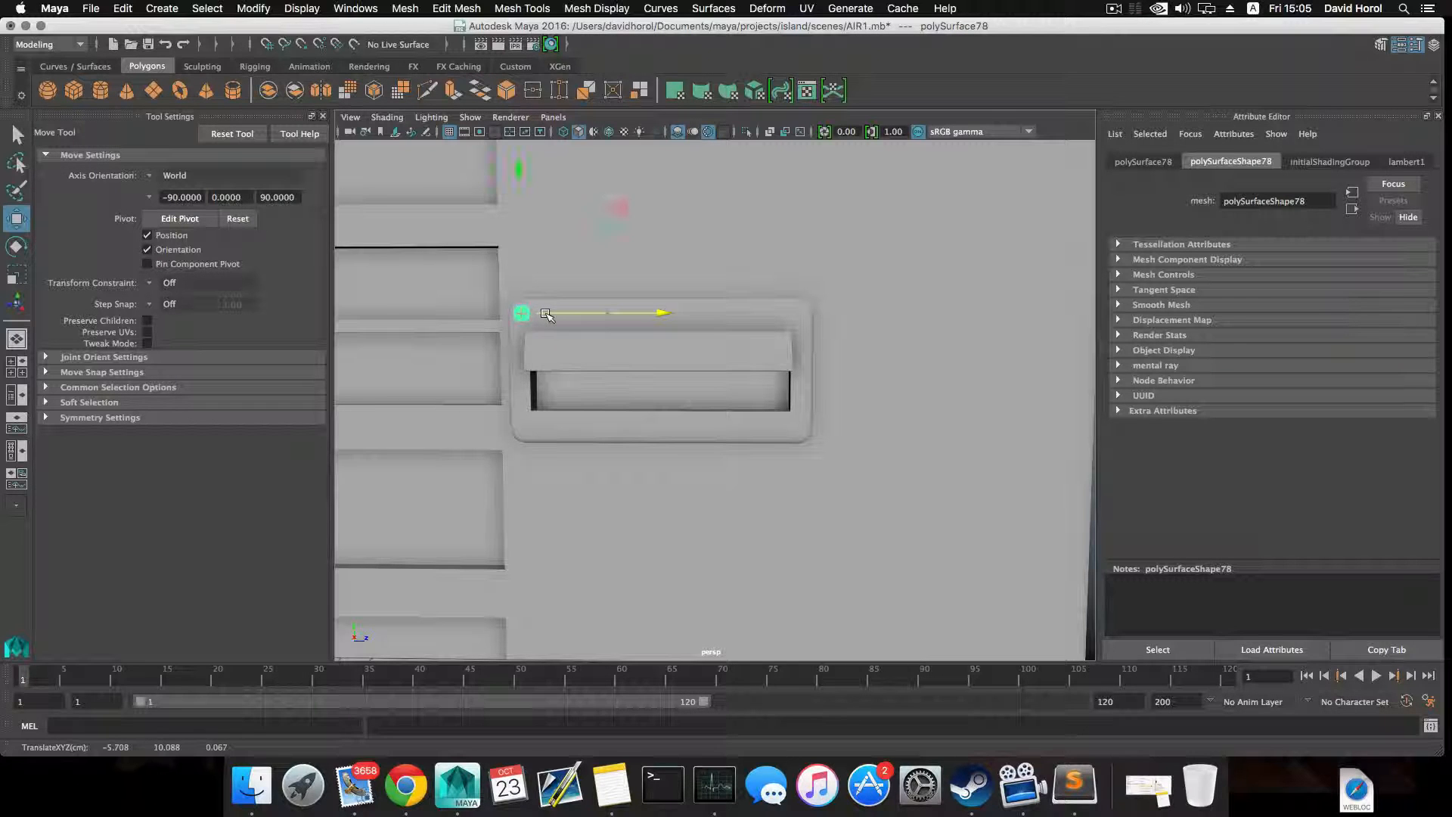
- Duplicate the corner screw and move the copy to the plate's opposite upper corner, at Z about 1.928
{"action": "key", "text": "ctrl+d"}
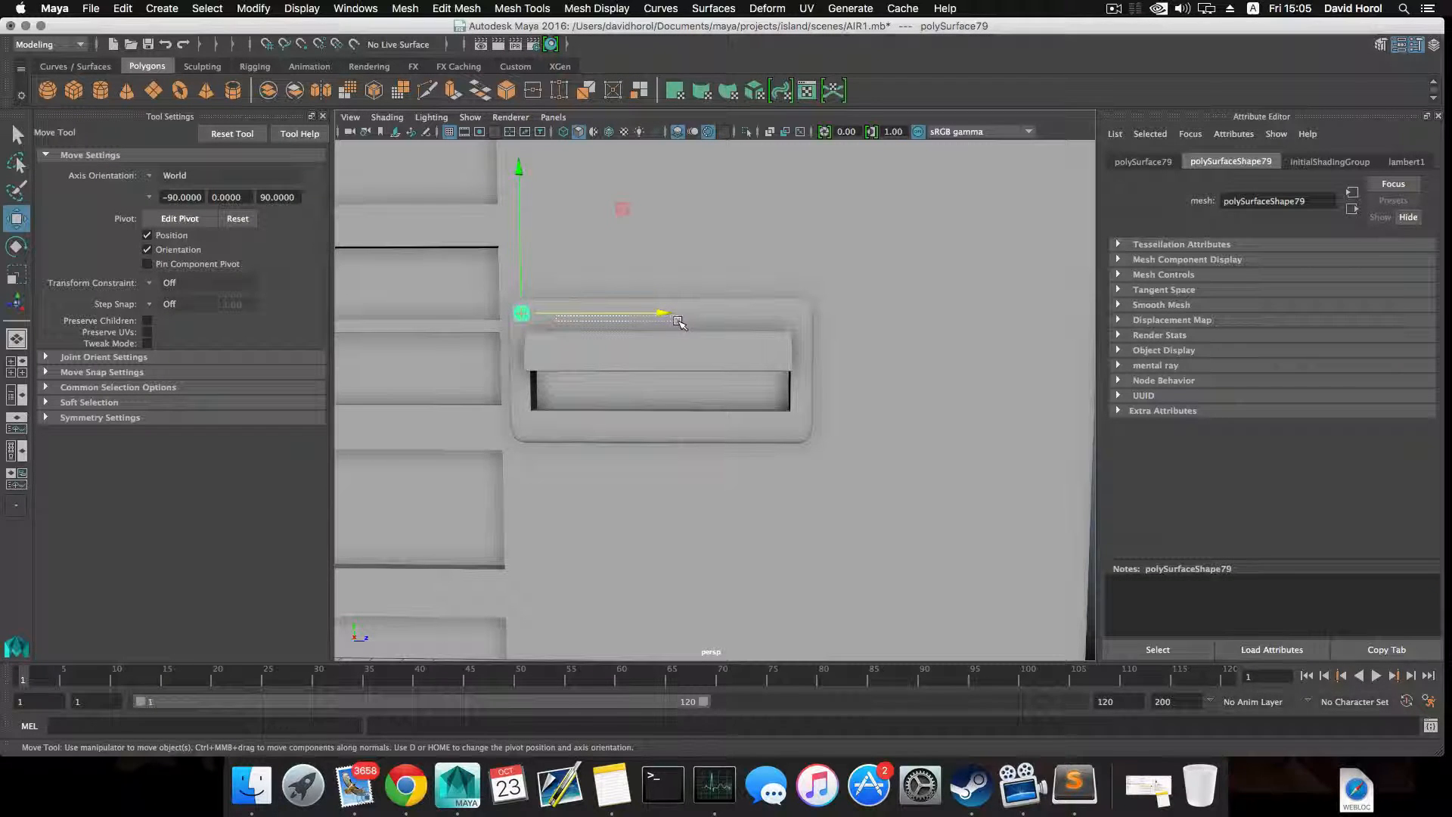
{"action": "left_click_drag", "start_coordinate": [678, 321], "coordinate": [649, 313]}
{"action": "key", "text": "super+z"}
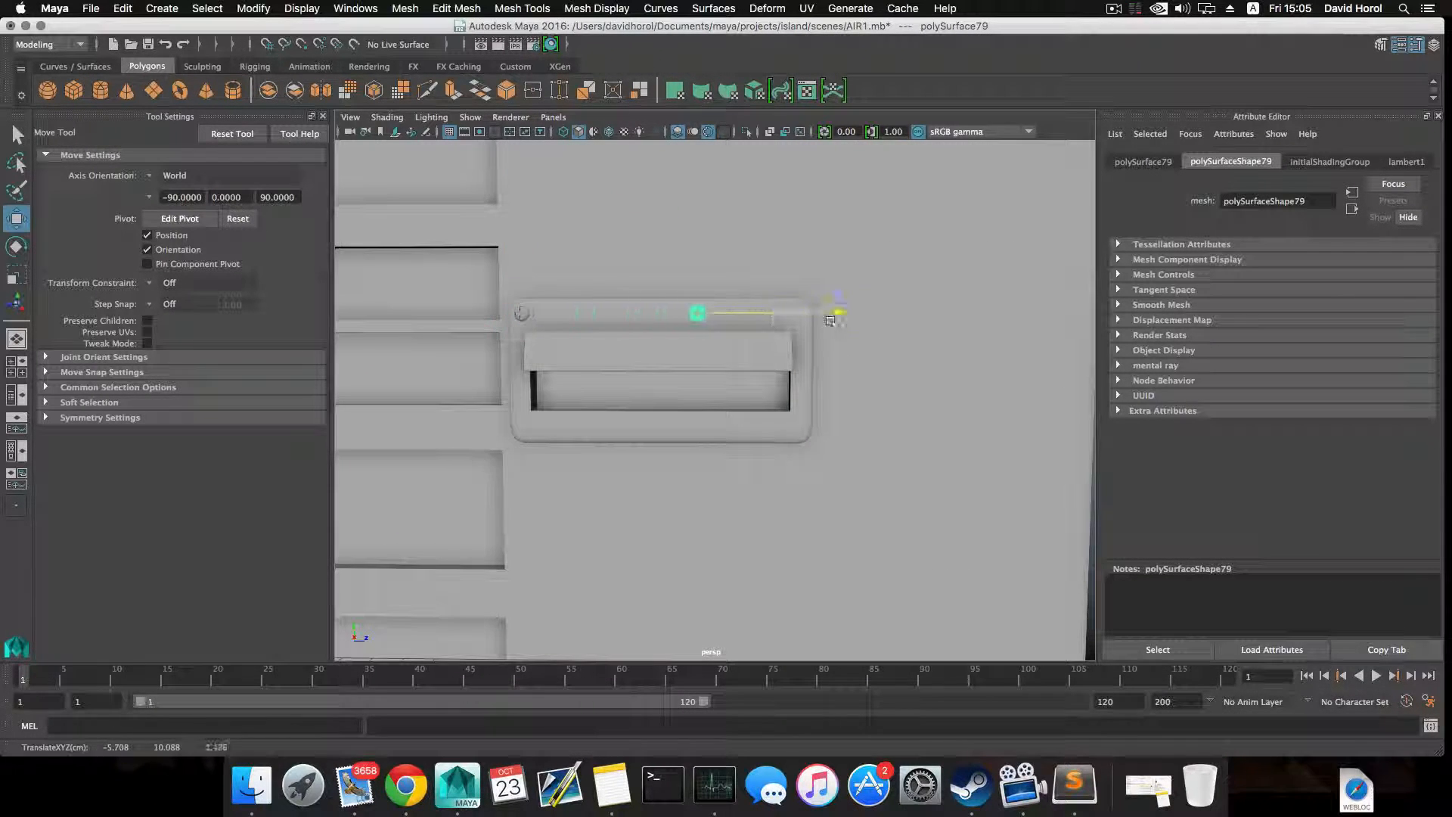
{"action": "left_click_drag", "start_coordinate": [830, 321], "coordinate": [902, 326]}
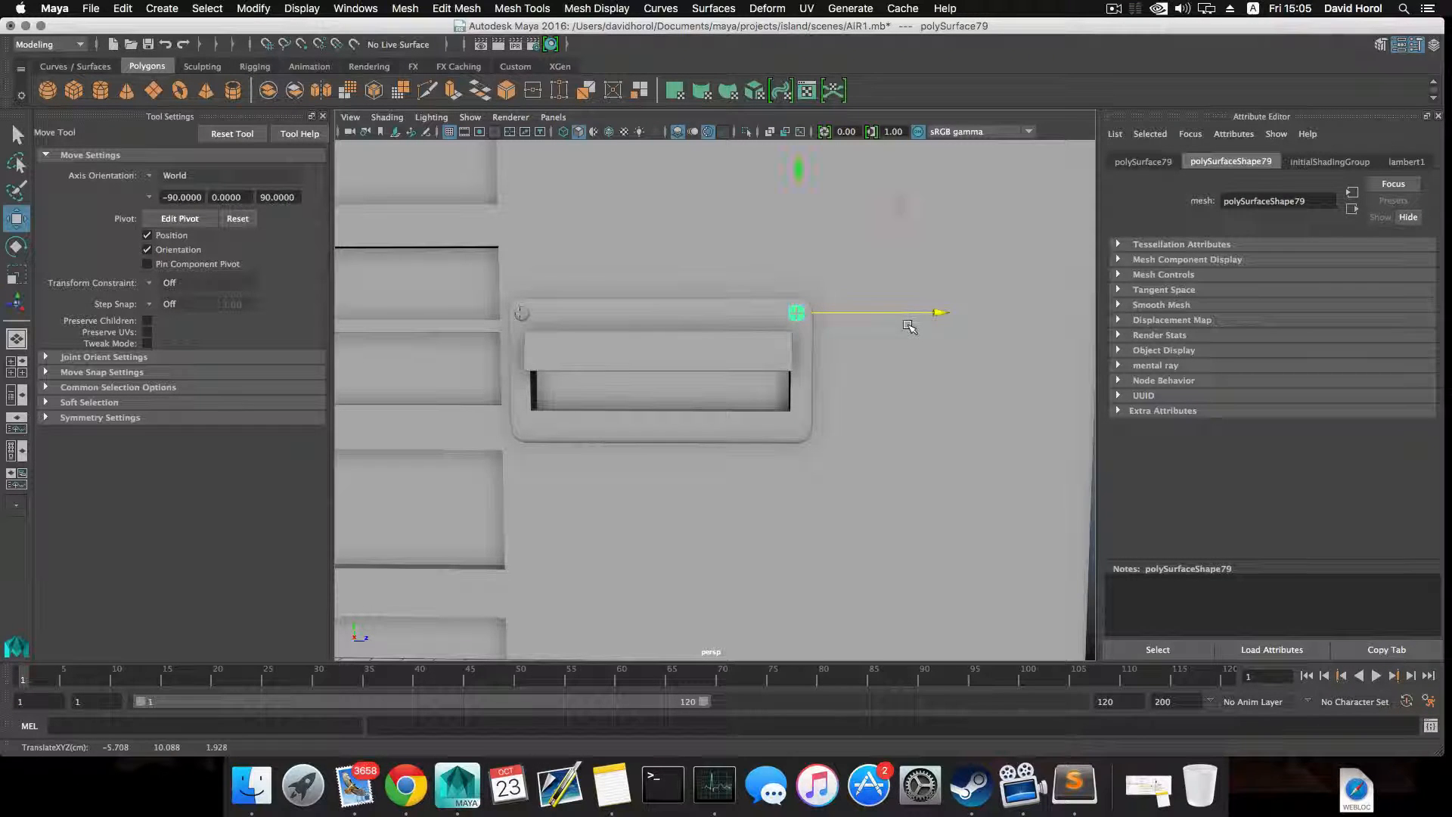
- Duplicate both upper screws and move the copies straight down to the plate's lower corners
{"action": "left_click", "coordinate": [538, 317]}
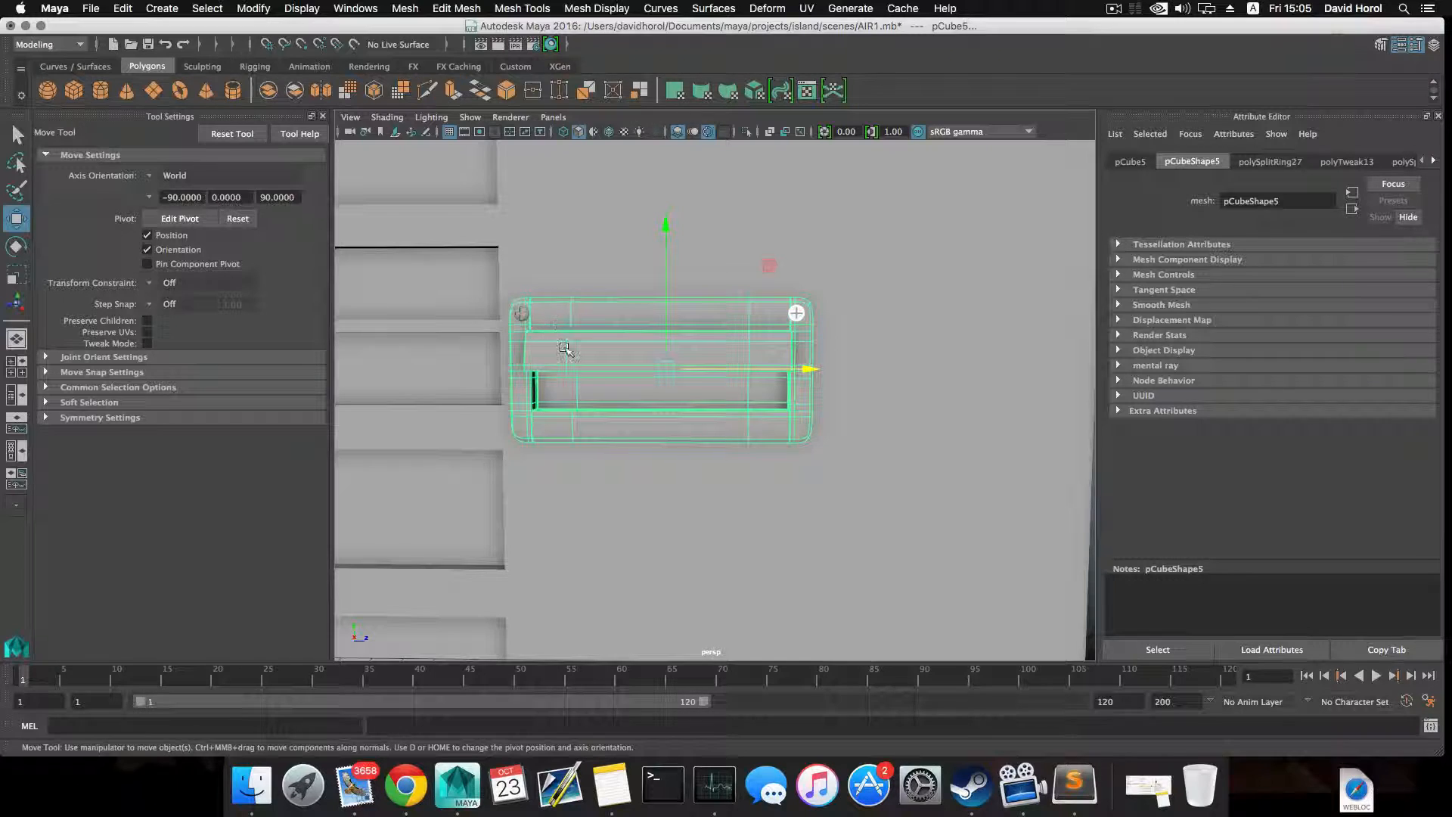
{"action": "key", "text": "super+z"}
{"action": "left_click", "coordinate": [521, 313]}
{"action": "key", "text": "super+z"}
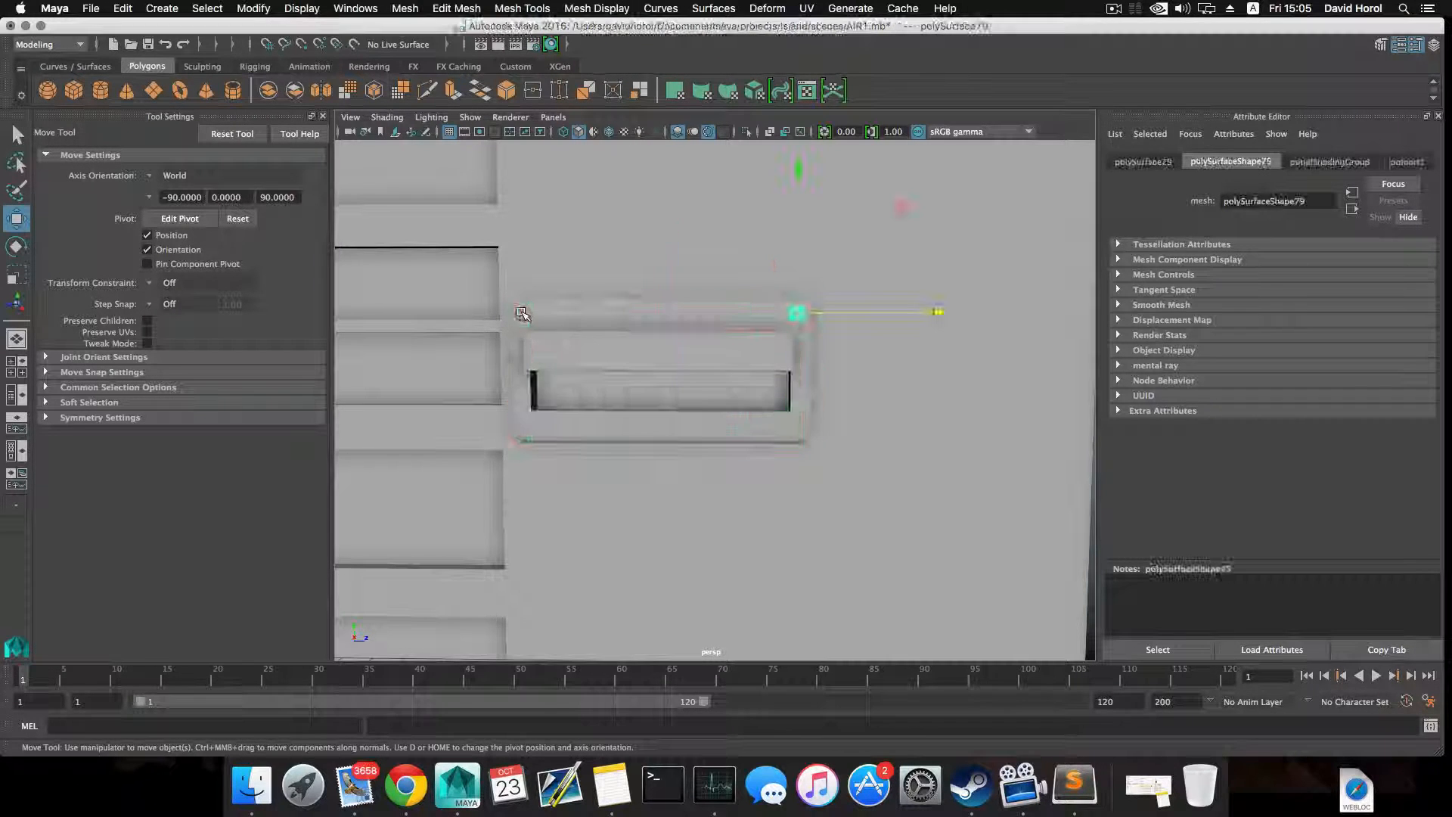
{"action": "left_click", "coordinate": [522, 312]}
{"action": "key", "text": "super+d"}
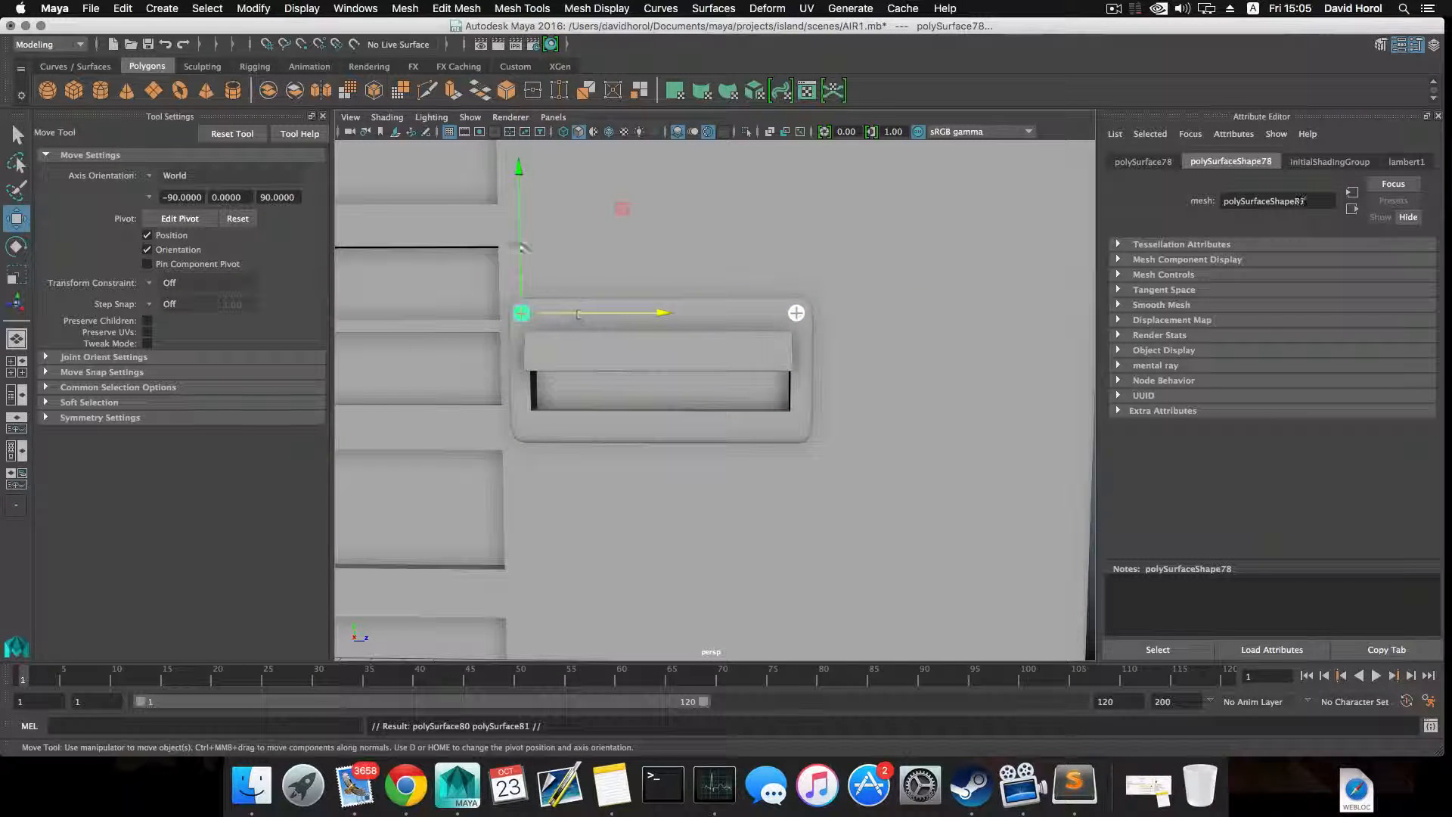
{"action": "left_click_drag", "start_coordinate": [521, 224], "coordinate": [700, 363]}
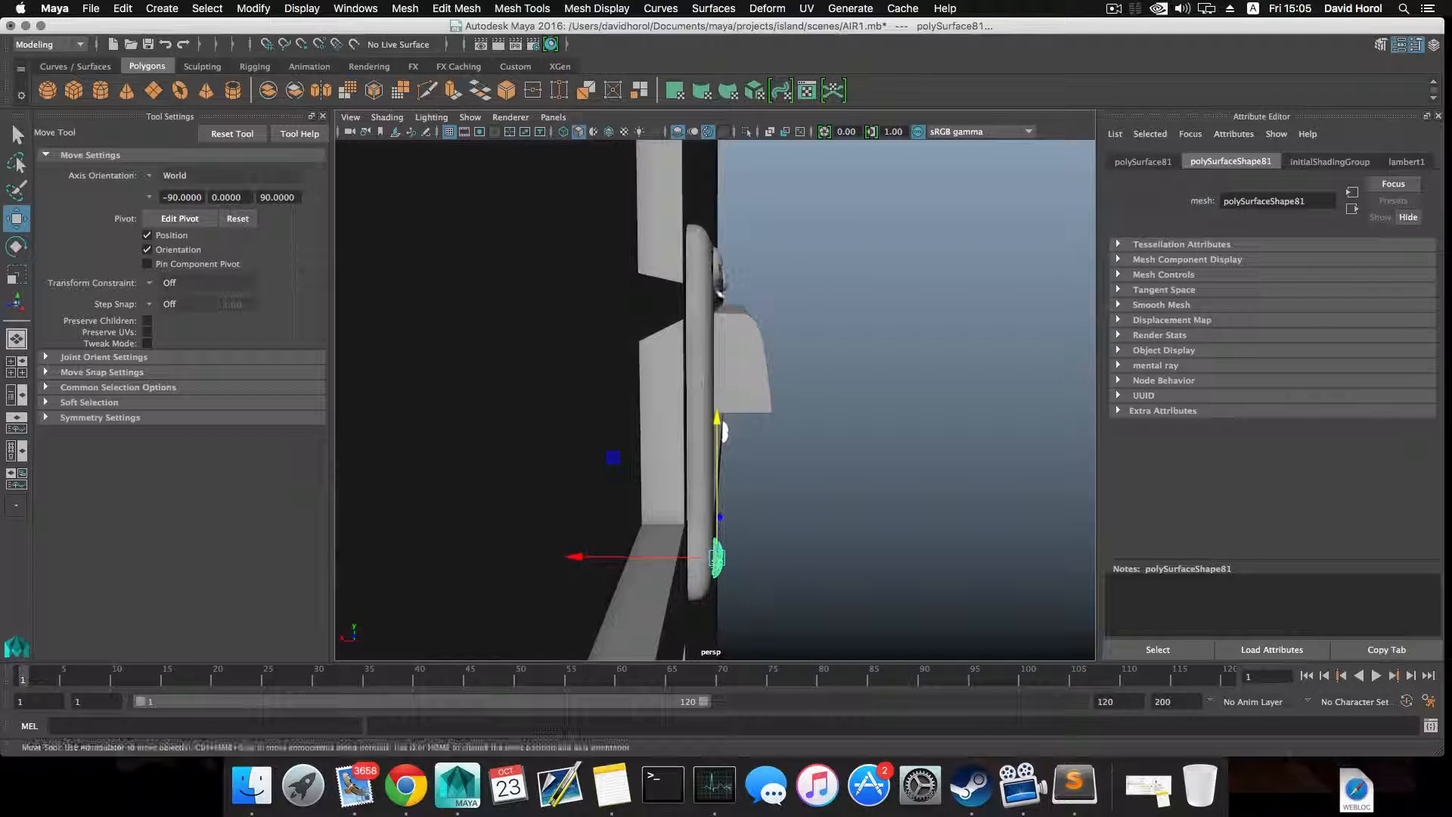
- Select all four corner screws from the side, leaving the plate and the housing panels out of the selection
{"action": "left_click", "coordinate": [717, 269]}
{"action": "left_click", "coordinate": [713, 269]}
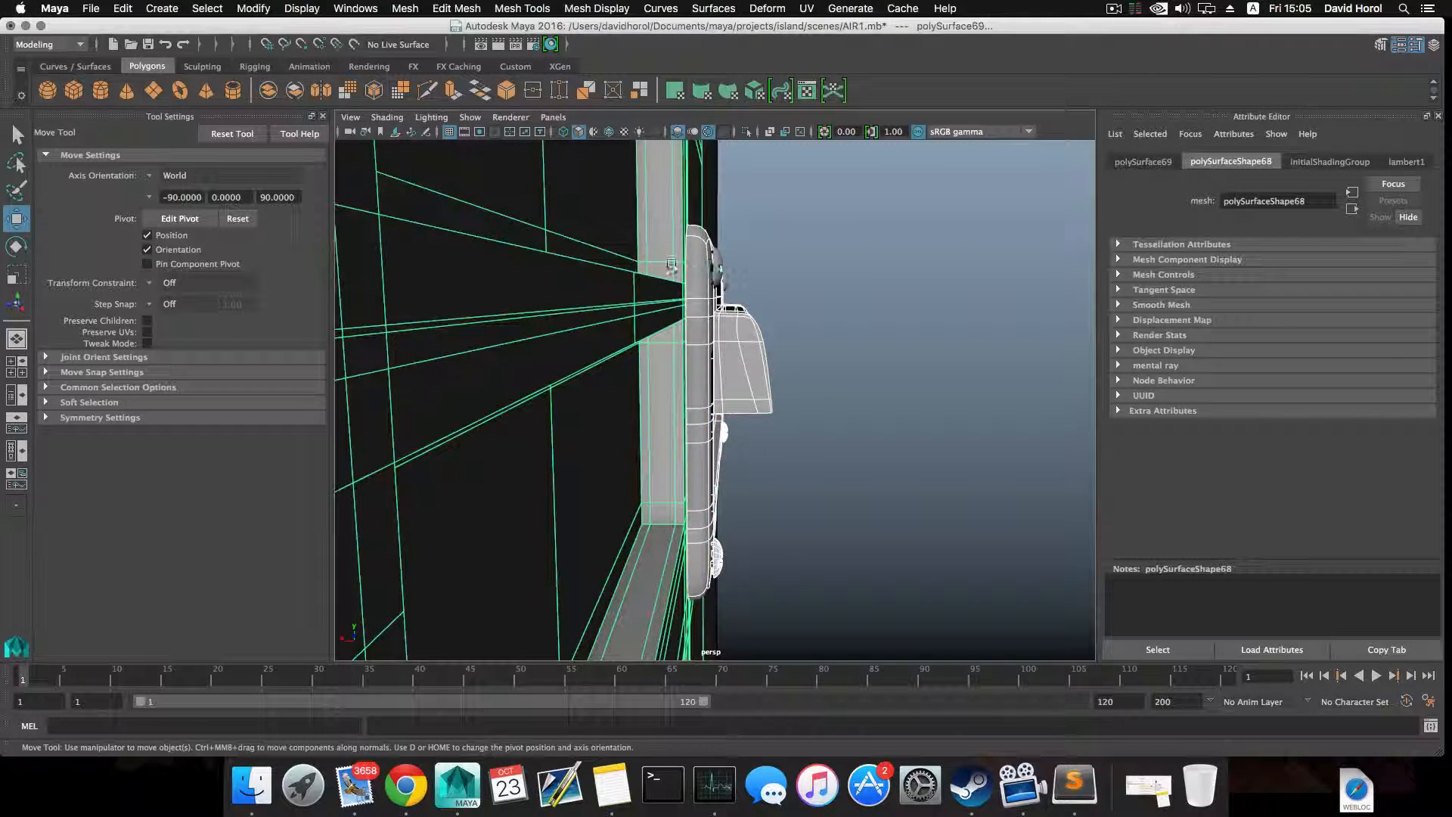
{"action": "left_click", "coordinate": [648, 262], "text": "shift"}
{"action": "left_click", "coordinate": [704, 277], "text": "shift"}
{"action": "left_click", "coordinate": [661, 314], "text": "shift"}
{"action": "left_click", "coordinate": [744, 307], "text": "shift"}
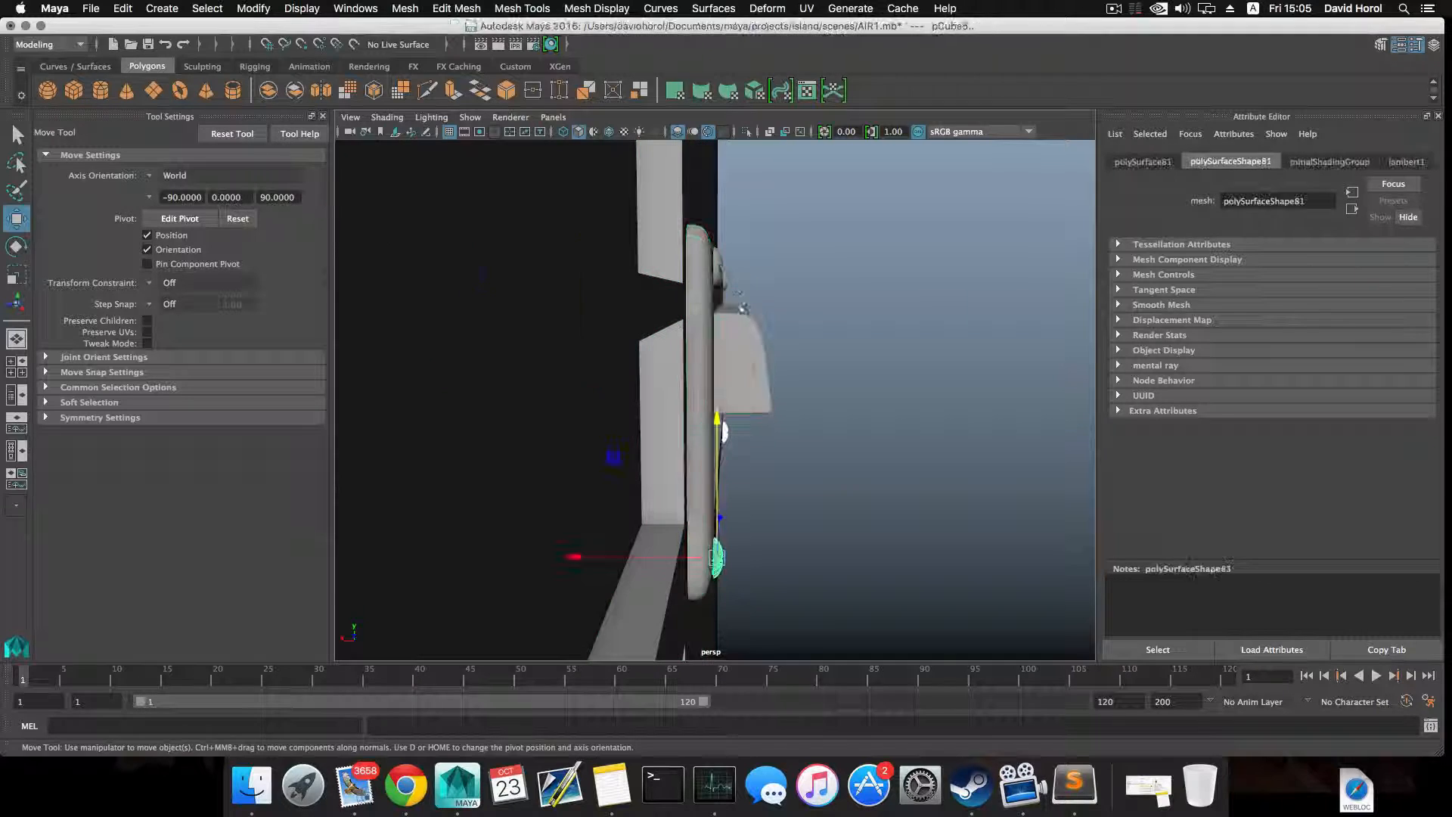
{"action": "left_click", "coordinate": [729, 270], "text": "shift"}
{"action": "left_click", "coordinate": [739, 267], "text": "shift"}
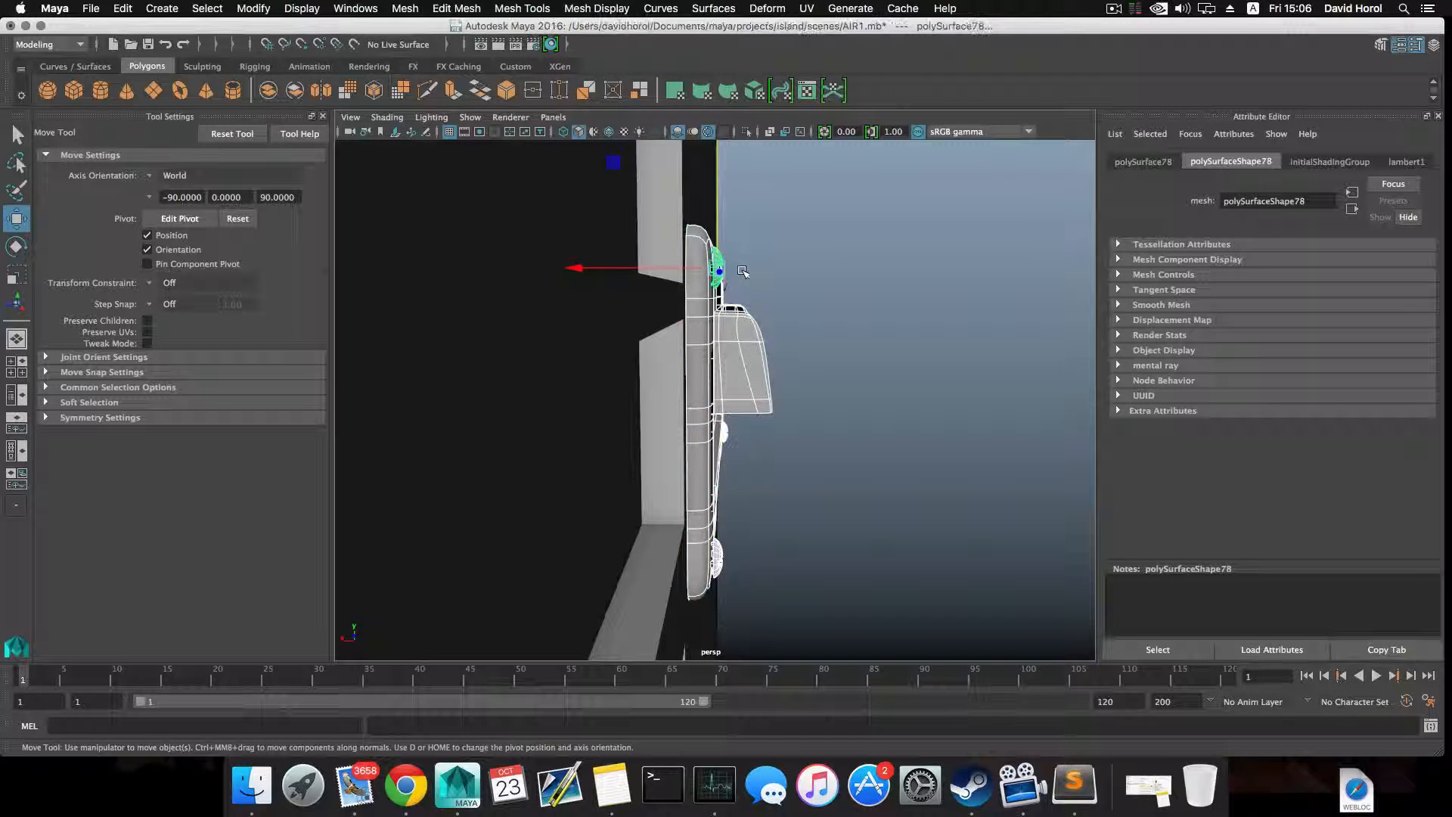
{"action": "left_click", "coordinate": [745, 276], "text": "shift"}
{"action": "left_click", "coordinate": [680, 249], "text": "shift"}
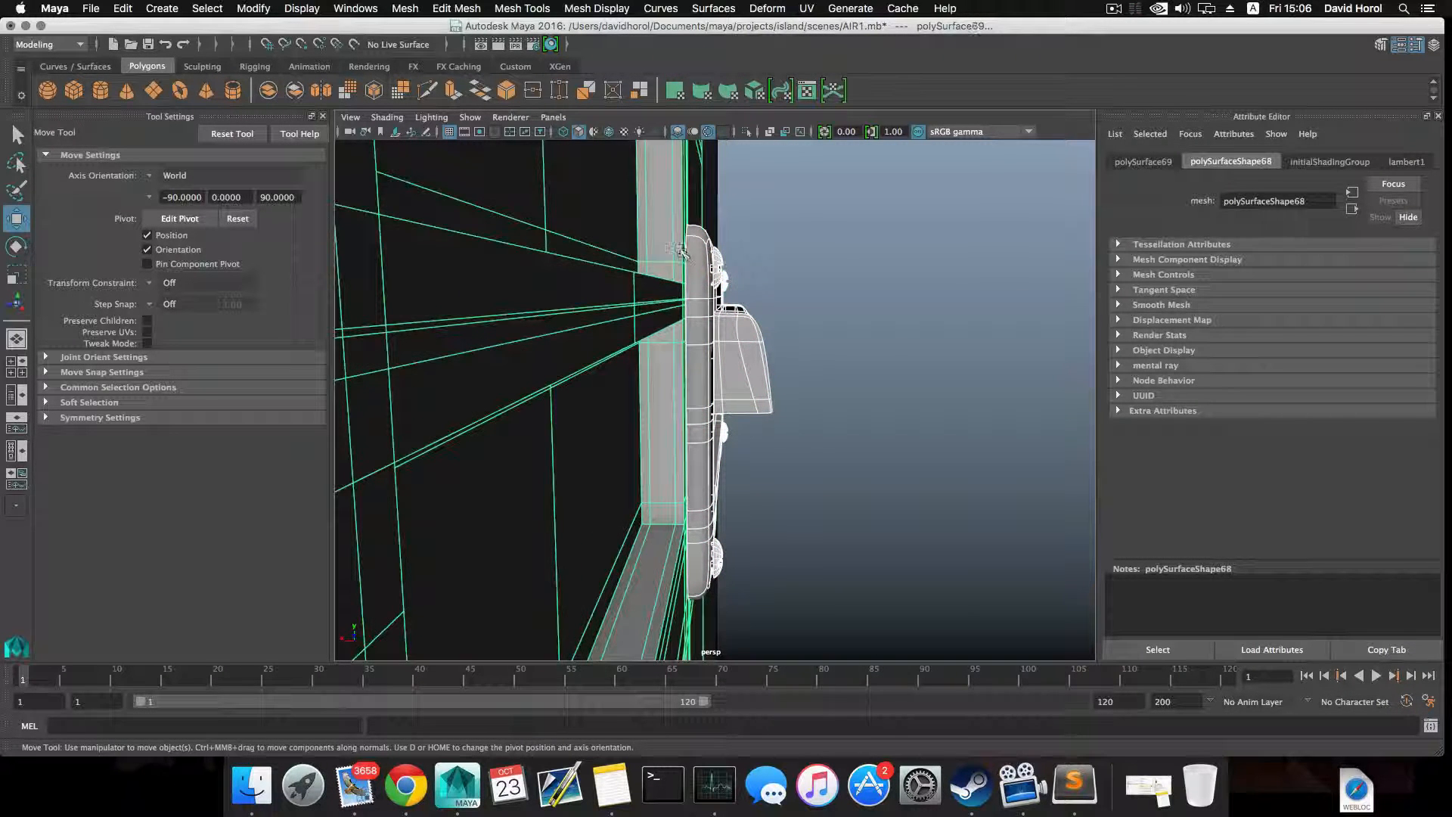
{"action": "left_click", "coordinate": [701, 302], "text": "shift"}
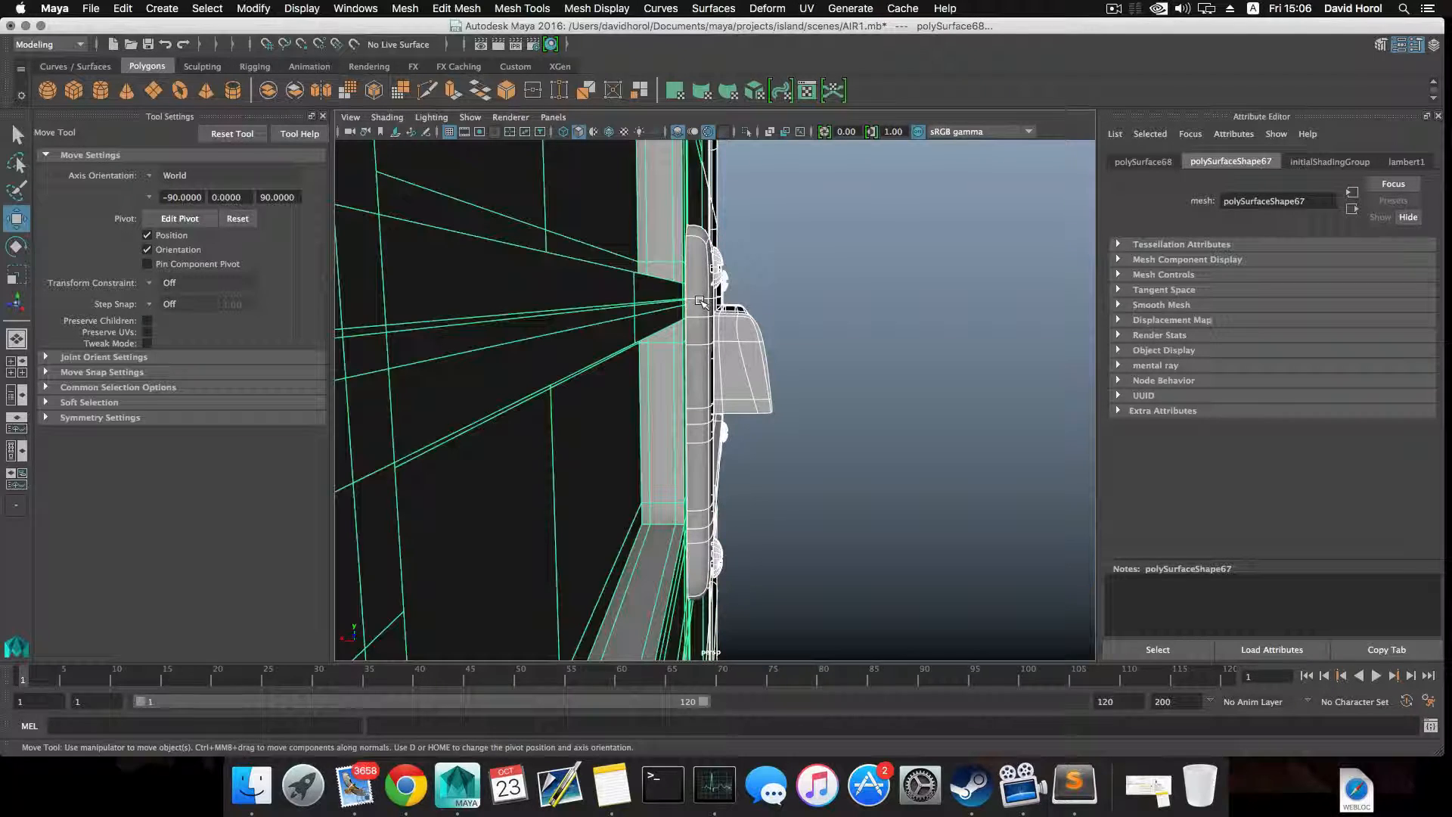
{"action": "left_click", "coordinate": [746, 362], "text": "shift"}
{"action": "left_click", "coordinate": [610, 314], "text": "shift"}
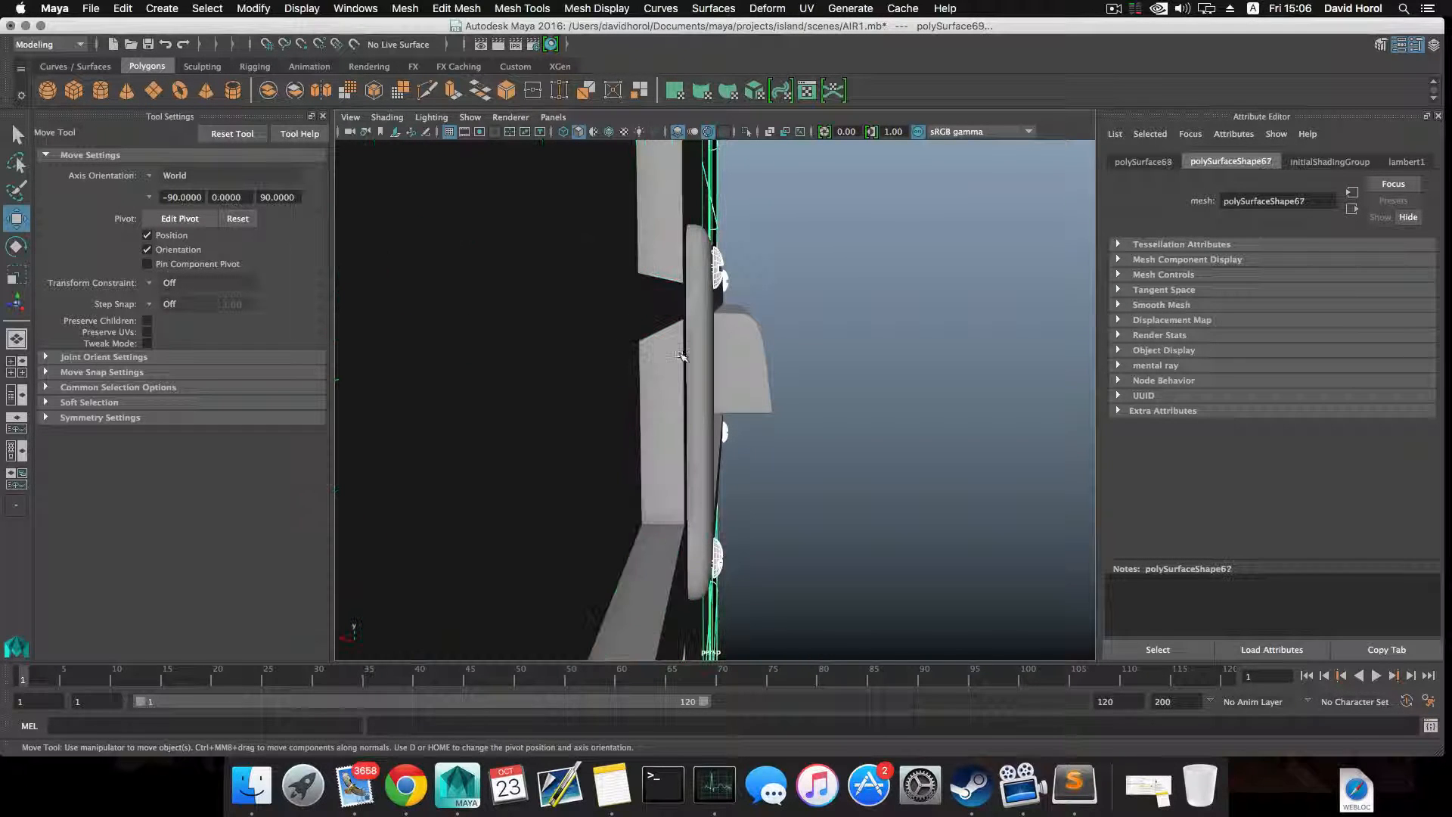
{"action": "key", "text": "z"}
{"action": "left_click", "coordinate": [714, 192], "text": "shift"}
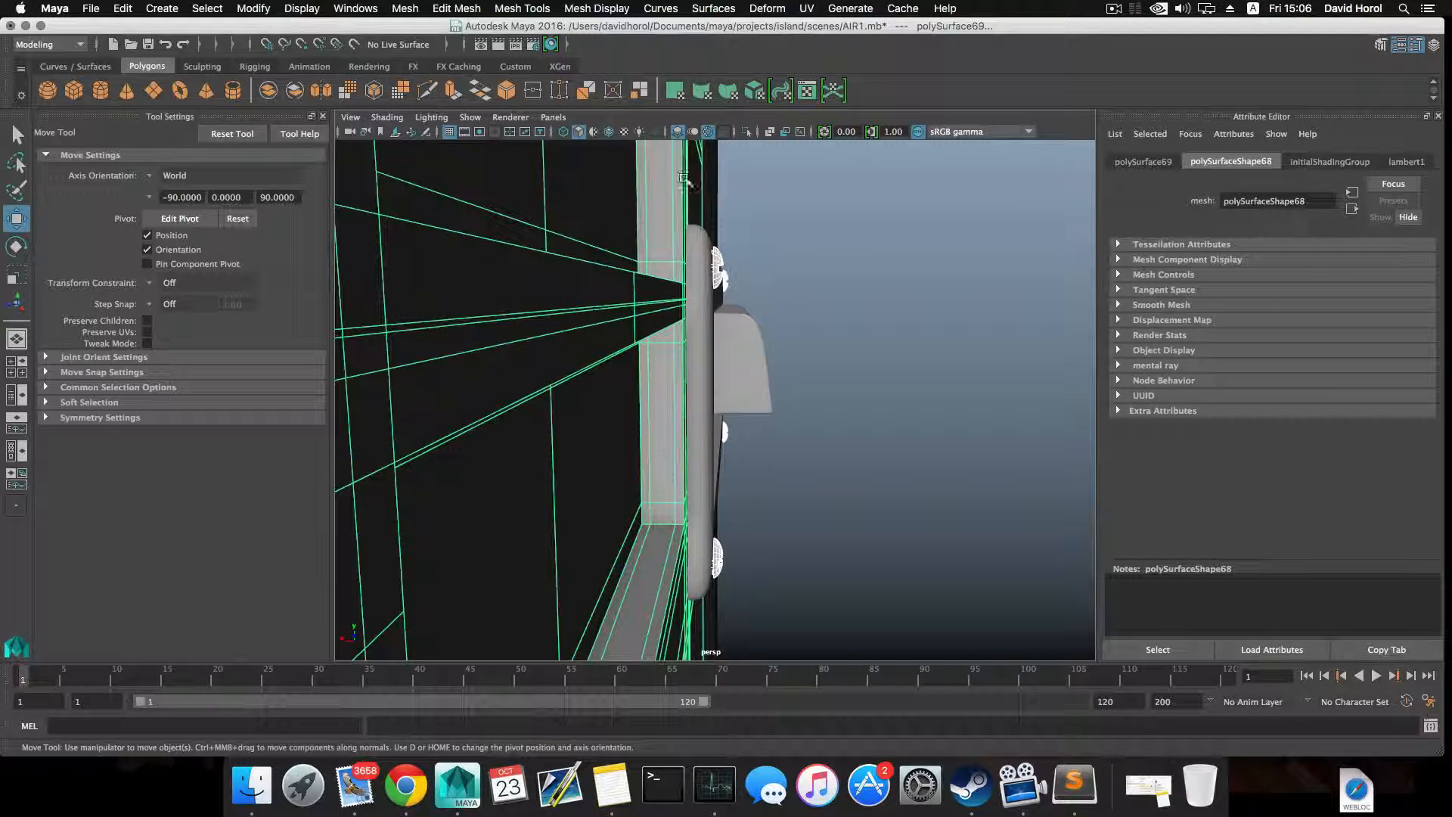
{"action": "key", "text": "super+z"}
{"action": "left_click_drag", "start_coordinate": [760, 181], "coordinate": [633, 192], "text": "shift"}
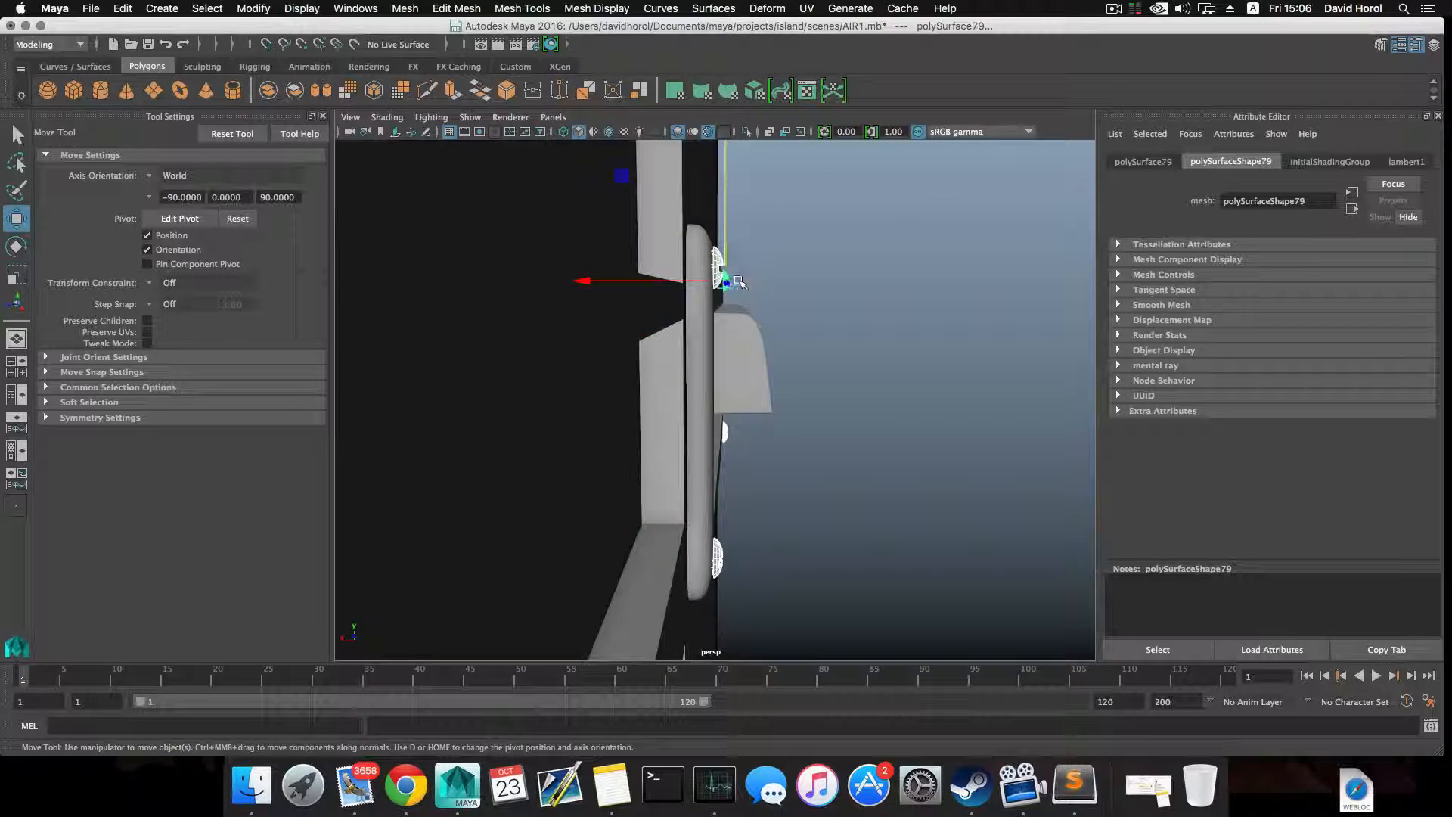
- Move the four selected screws along X toward the plate's face
{"action": "left_click_drag", "start_coordinate": [739, 283], "coordinate": [644, 367], "text": "alt"}
{"action": "left_click", "coordinate": [644, 366]}
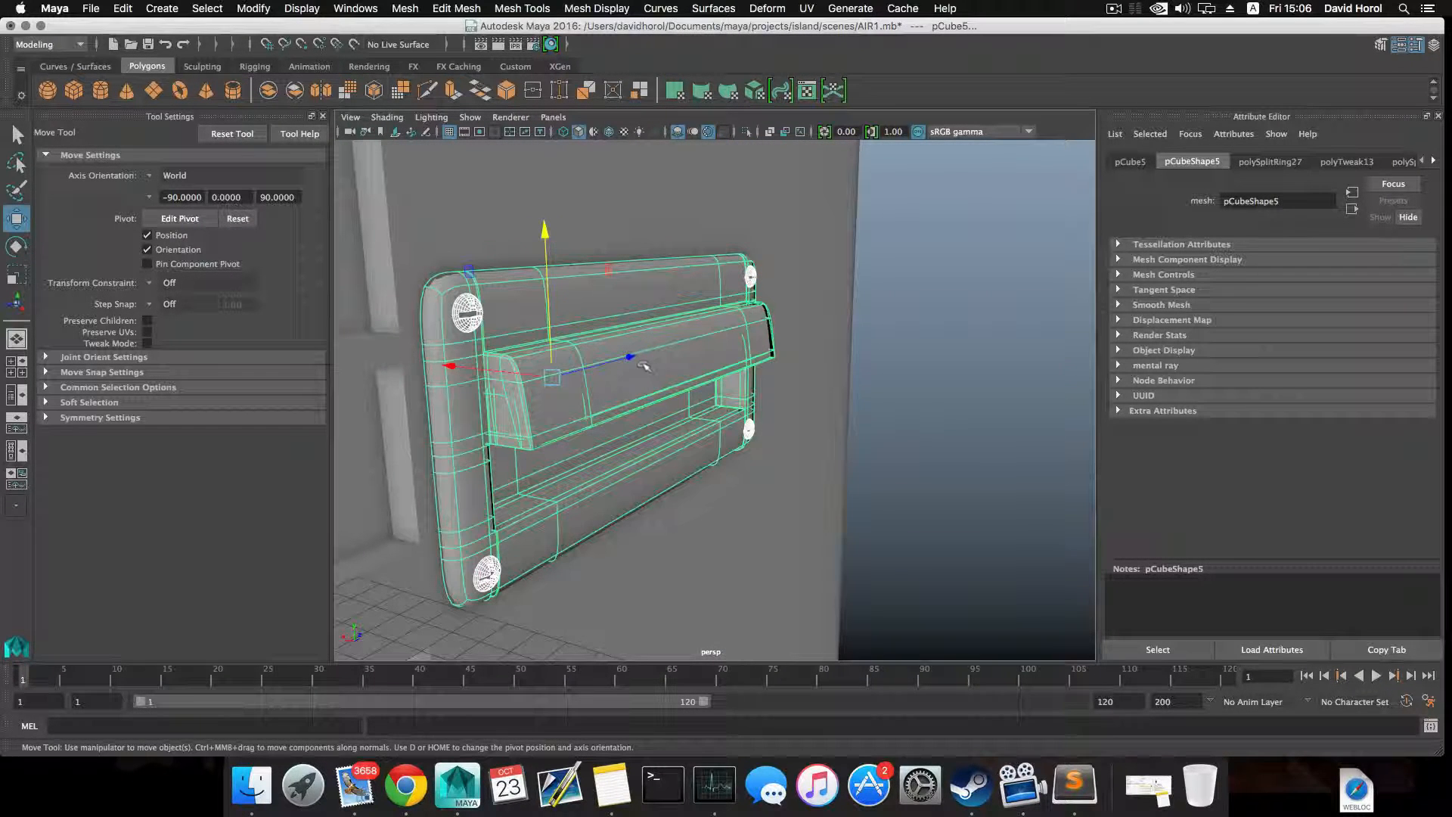
{"action": "key", "text": "super+z"}
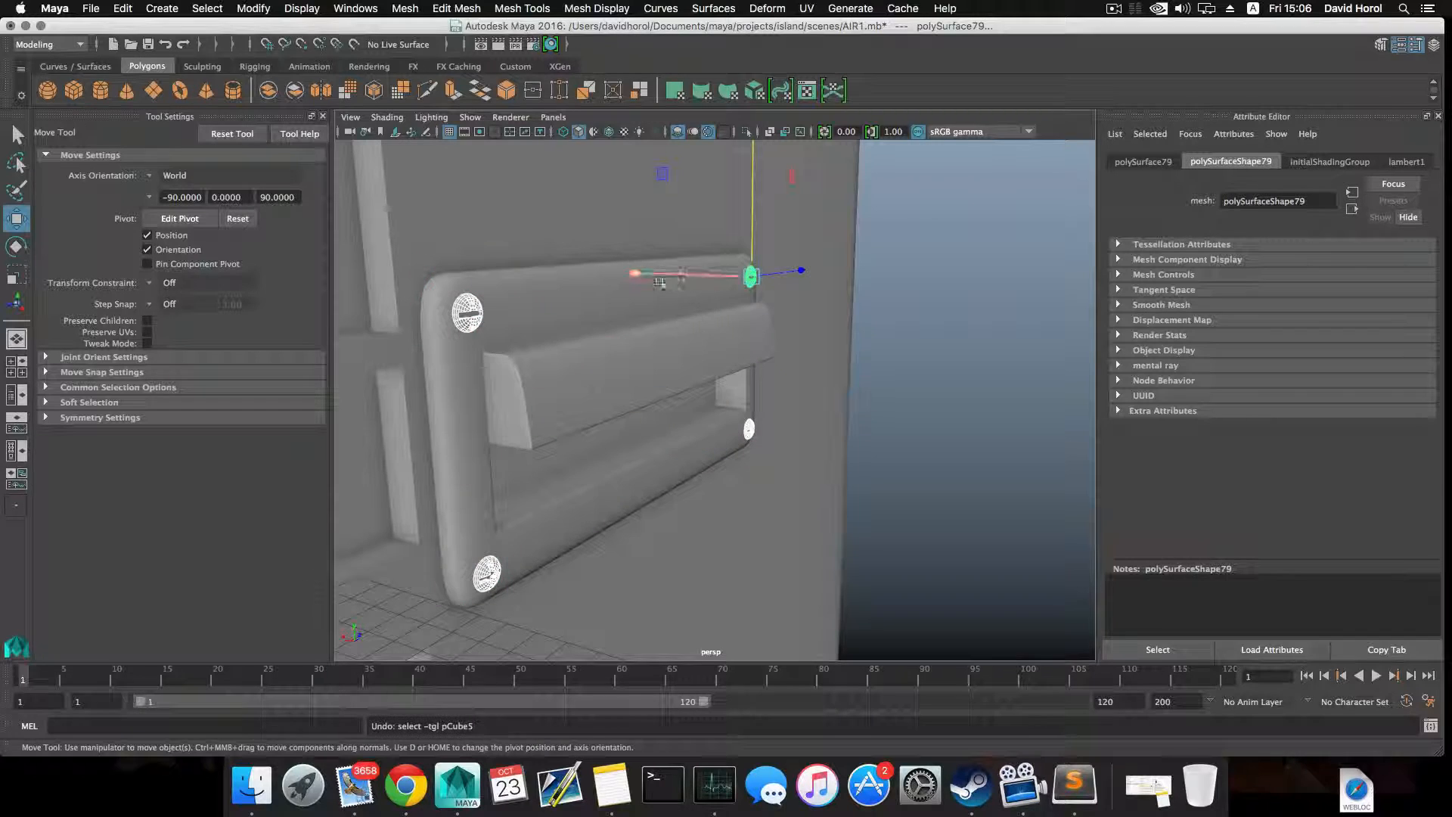
{"action": "left_click_drag", "start_coordinate": [617, 318], "coordinate": [651, 312], "text": "alt"}
{"action": "left_click_drag", "start_coordinate": [602, 270], "coordinate": [396, 329]}
- Add the plate to the screw selection and combine them into a single mesh
{"action": "left_click", "coordinate": [531, 340]}
{"action": "scroll", "coordinate": [532, 339], "scroll_direction": "down", "scroll_amount": 5}
{"action": "left_click", "coordinate": [405, 9]}
{"action": "left_click", "coordinate": [431, 62]}
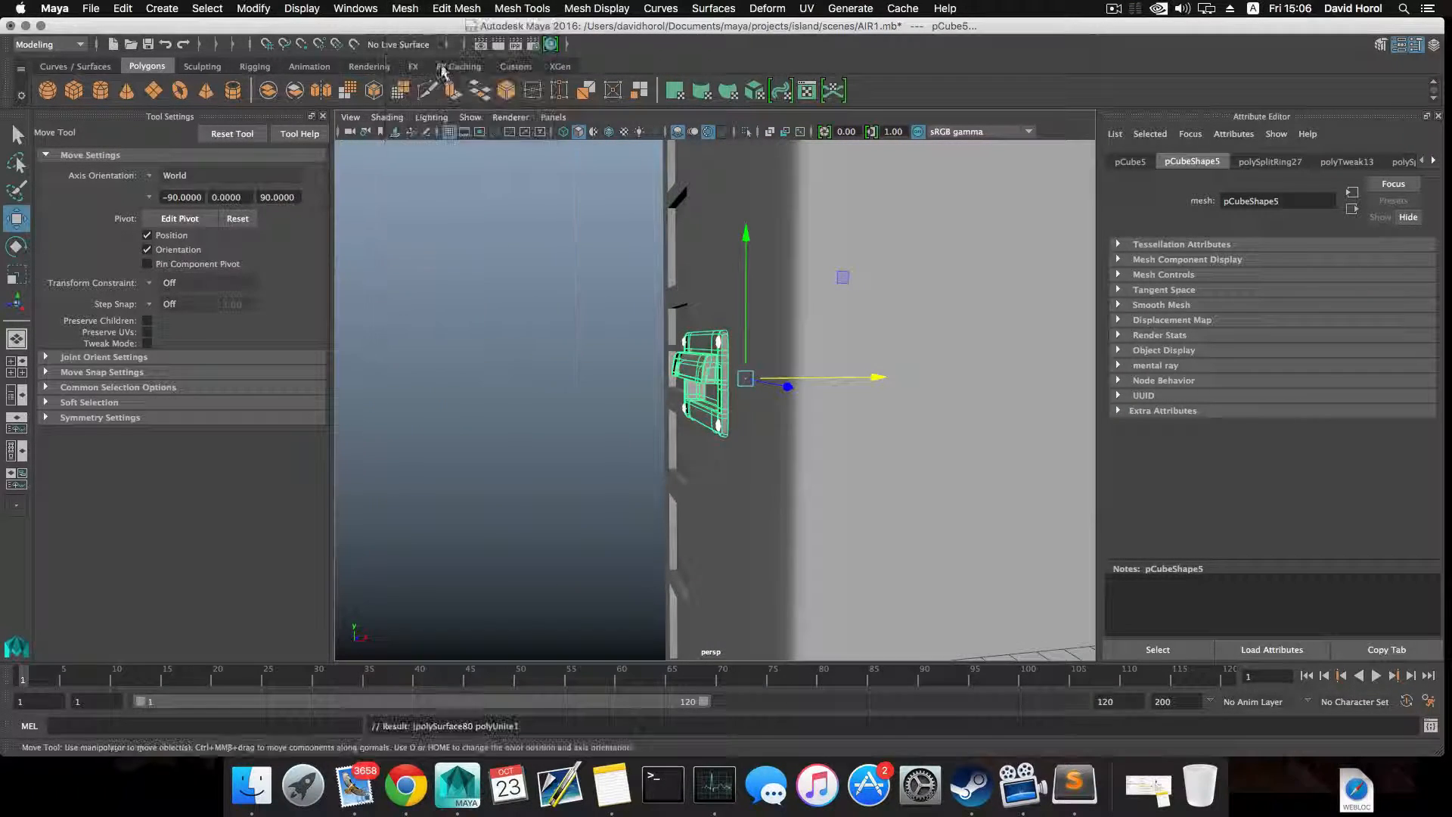
- Center the combined plate's pivot and turn on its smooth preview
{"action": "left_click", "coordinate": [261, 11]}
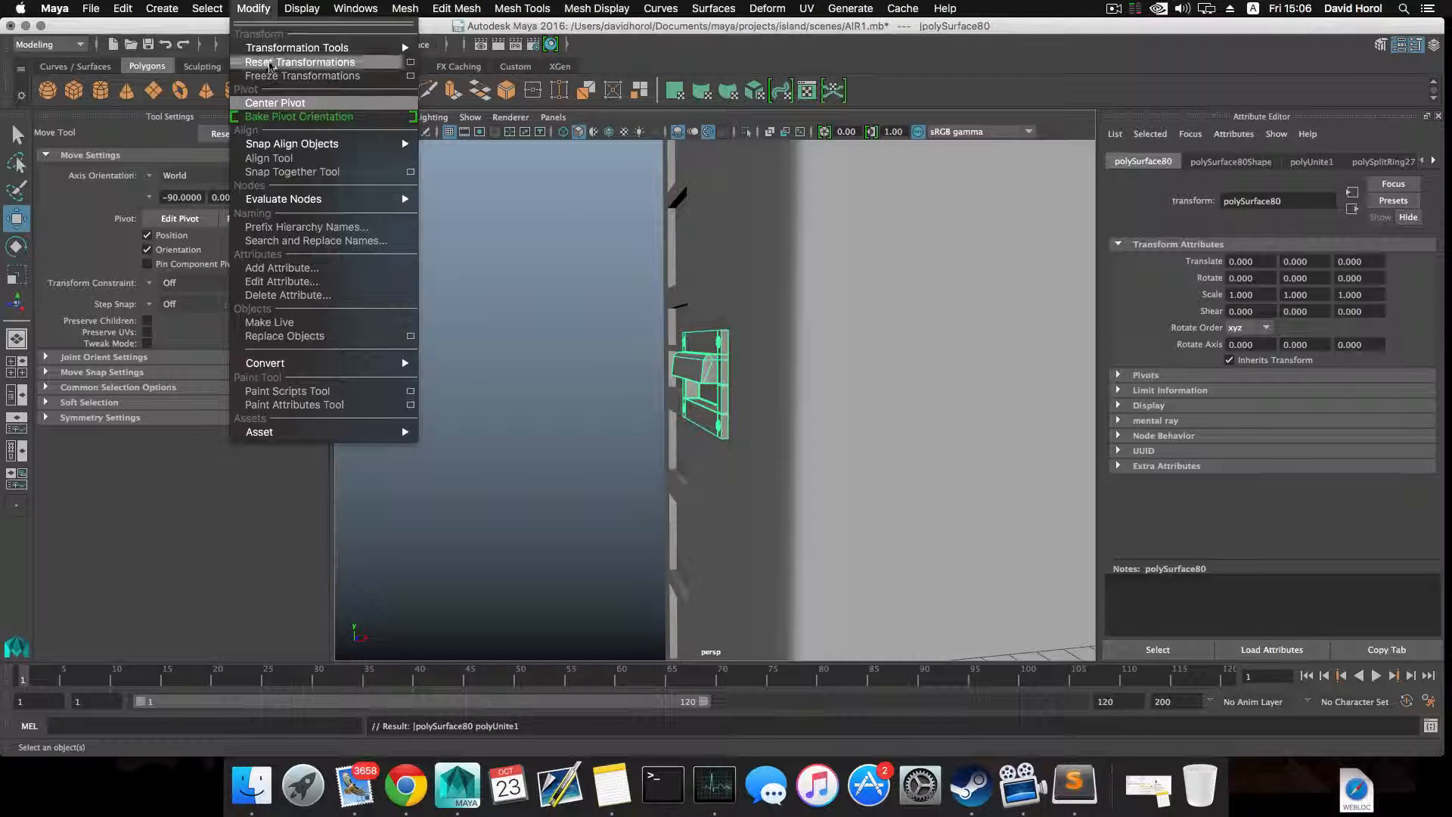
{"action": "left_click", "coordinate": [302, 111]}
{"action": "key", "text": "3"}
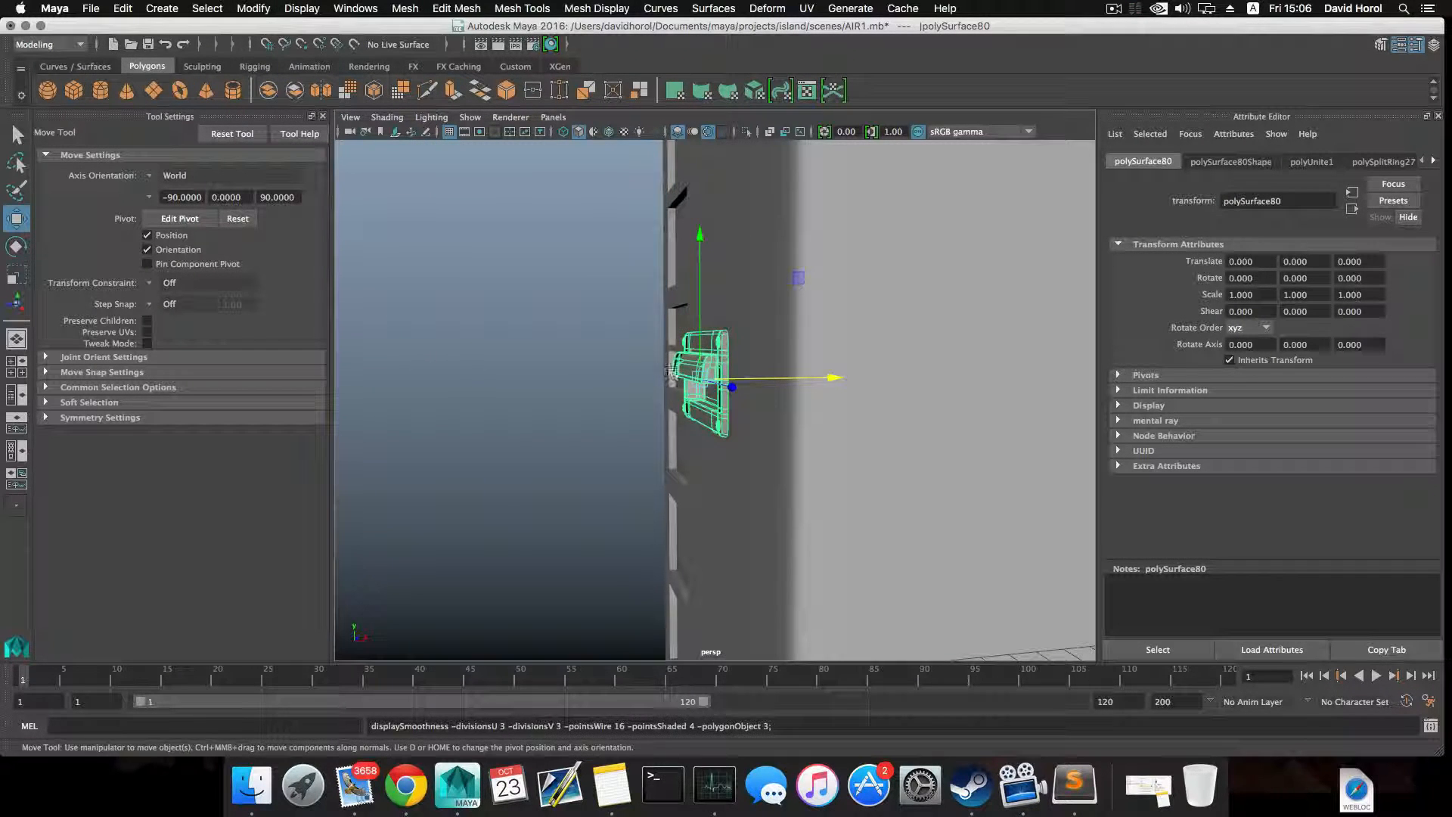
- Move the combined plate along X so it sits against the housing's side panel
{"action": "left_click_drag", "start_coordinate": [672, 372], "coordinate": [953, 489], "text": "alt"}
{"action": "scroll", "coordinate": [953, 490], "scroll_direction": "up", "scroll_amount": 5}
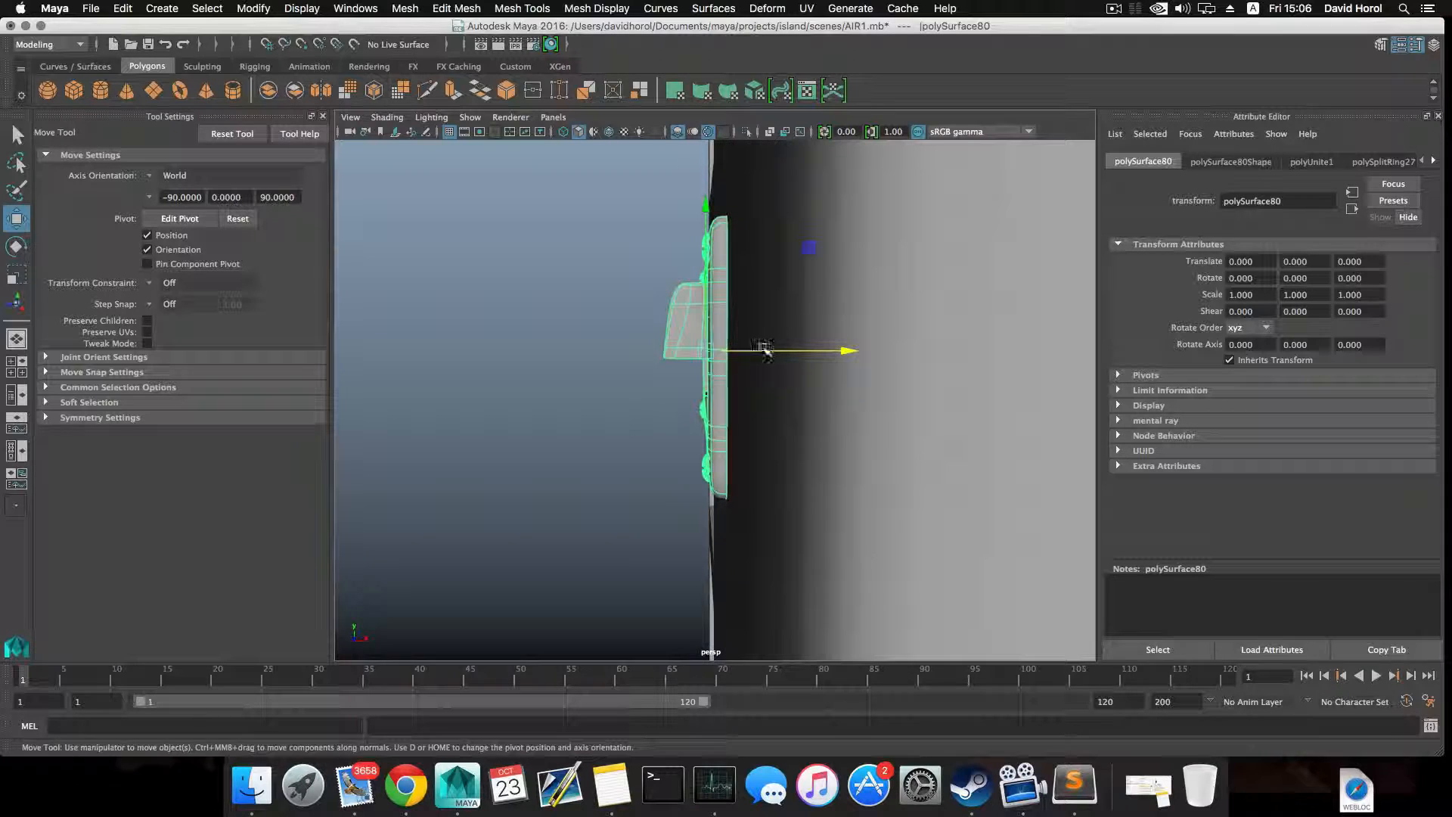
{"action": "left_click_drag", "start_coordinate": [757, 353], "coordinate": [636, 334]}
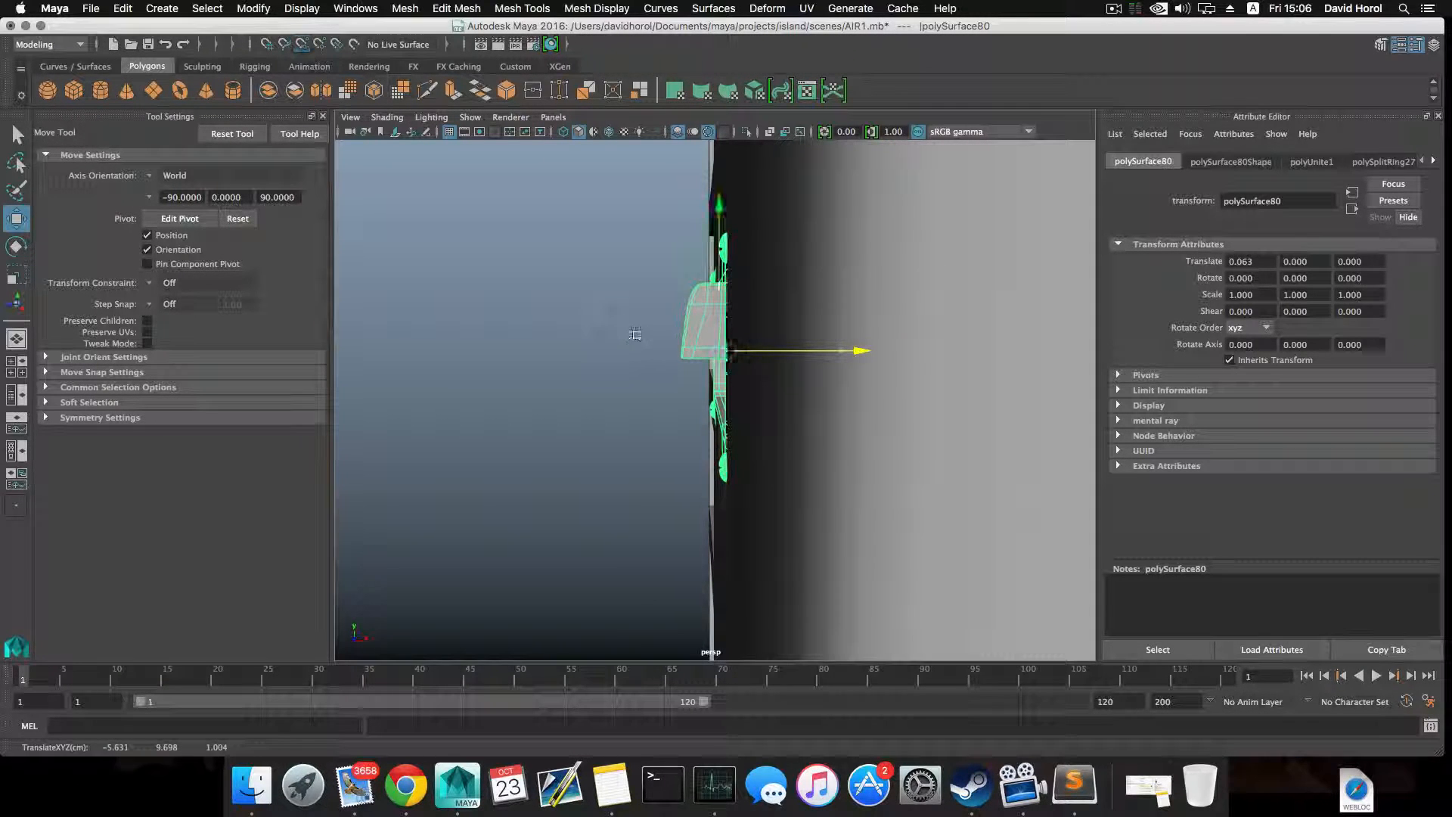
{"action": "left_click_drag", "start_coordinate": [757, 351], "coordinate": [839, 366]}
- Place a copy of the plate on the housing's opposite side, rotated 180° about Y, at X translation 11.384
{"action": "scroll", "coordinate": [742, 354], "scroll_direction": "down", "scroll_amount": 8}
{"action": "left_click_drag", "start_coordinate": [678, 386], "coordinate": [476, 371], "text": "alt"}
{"action": "left_click_drag", "start_coordinate": [344, 369], "coordinate": [343, 369]}
{"action": "middle_click_drag", "start_coordinate": [484, 389], "coordinate": [722, 391], "text": "alt"}
{"action": "left_click_drag", "start_coordinate": [594, 381], "coordinate": [522, 378]}
{"action": "left_click_drag", "start_coordinate": [524, 379], "coordinate": [481, 359], "text": "alt"}
{"action": "key", "text": "e"}
{"action": "key", "text": "w"}
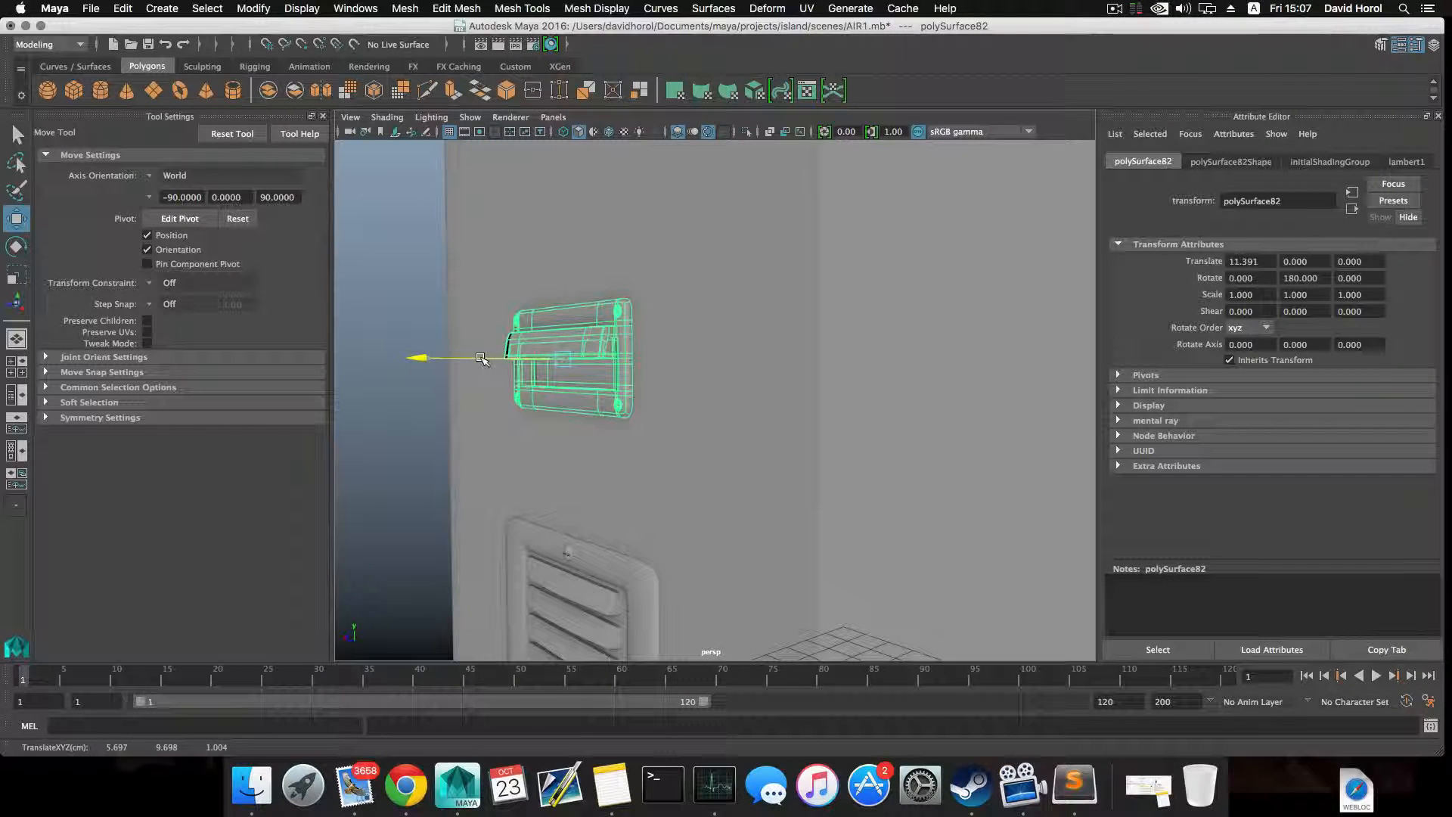
{"action": "scroll", "coordinate": [509, 393], "scroll_direction": "down", "scroll_amount": 5}
{"action": "middle_click_drag", "start_coordinate": [522, 406], "coordinate": [529, 439], "text": "alt"}
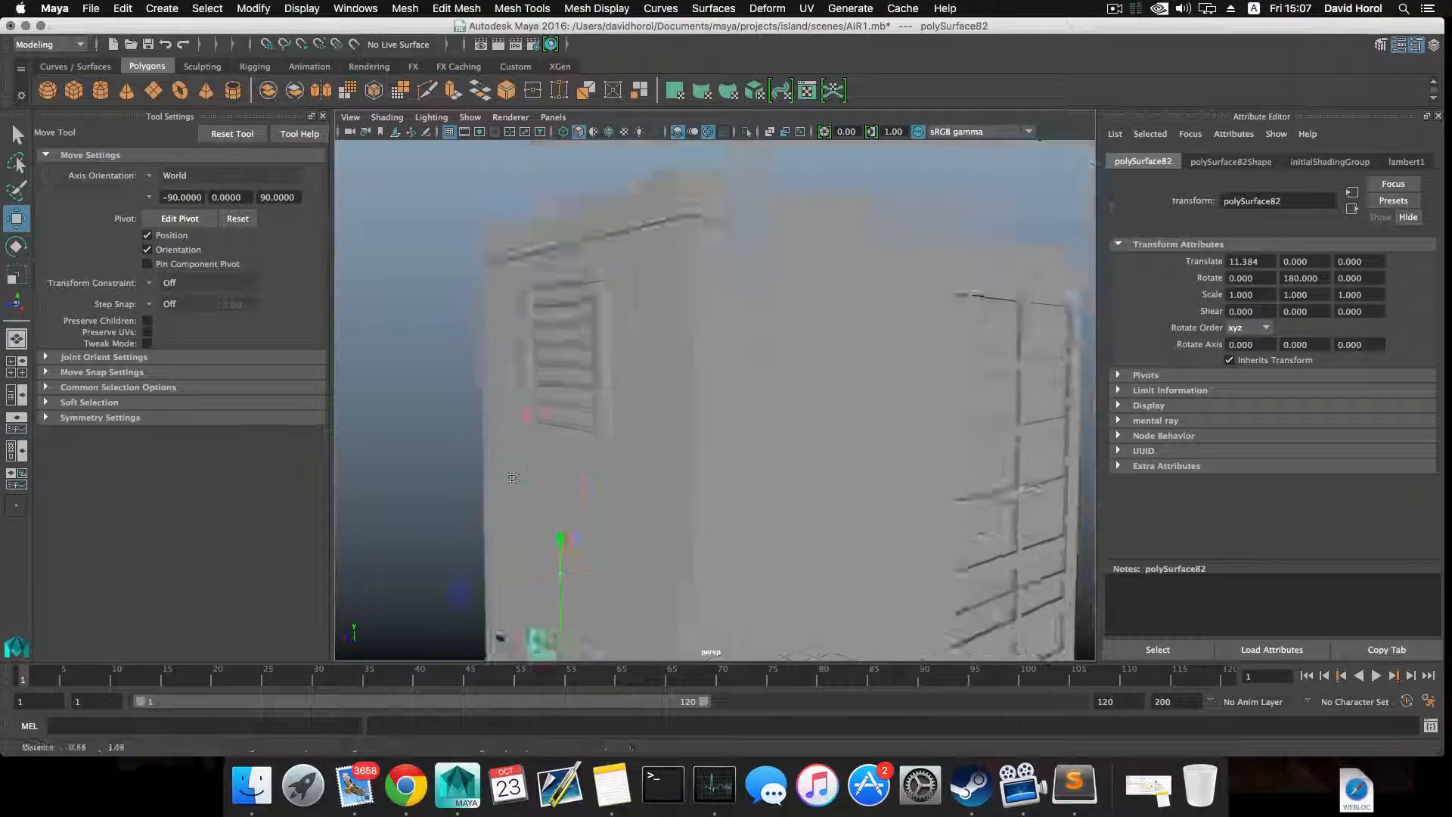
- Select the louvered vent and its upper and lower screws, removing the housing panels from the selection
{"action": "left_click_drag", "start_coordinate": [529, 424], "coordinate": [598, 434], "text": "alt"}
{"action": "left_click", "coordinate": [634, 397]}
{"action": "key", "text": "q"}
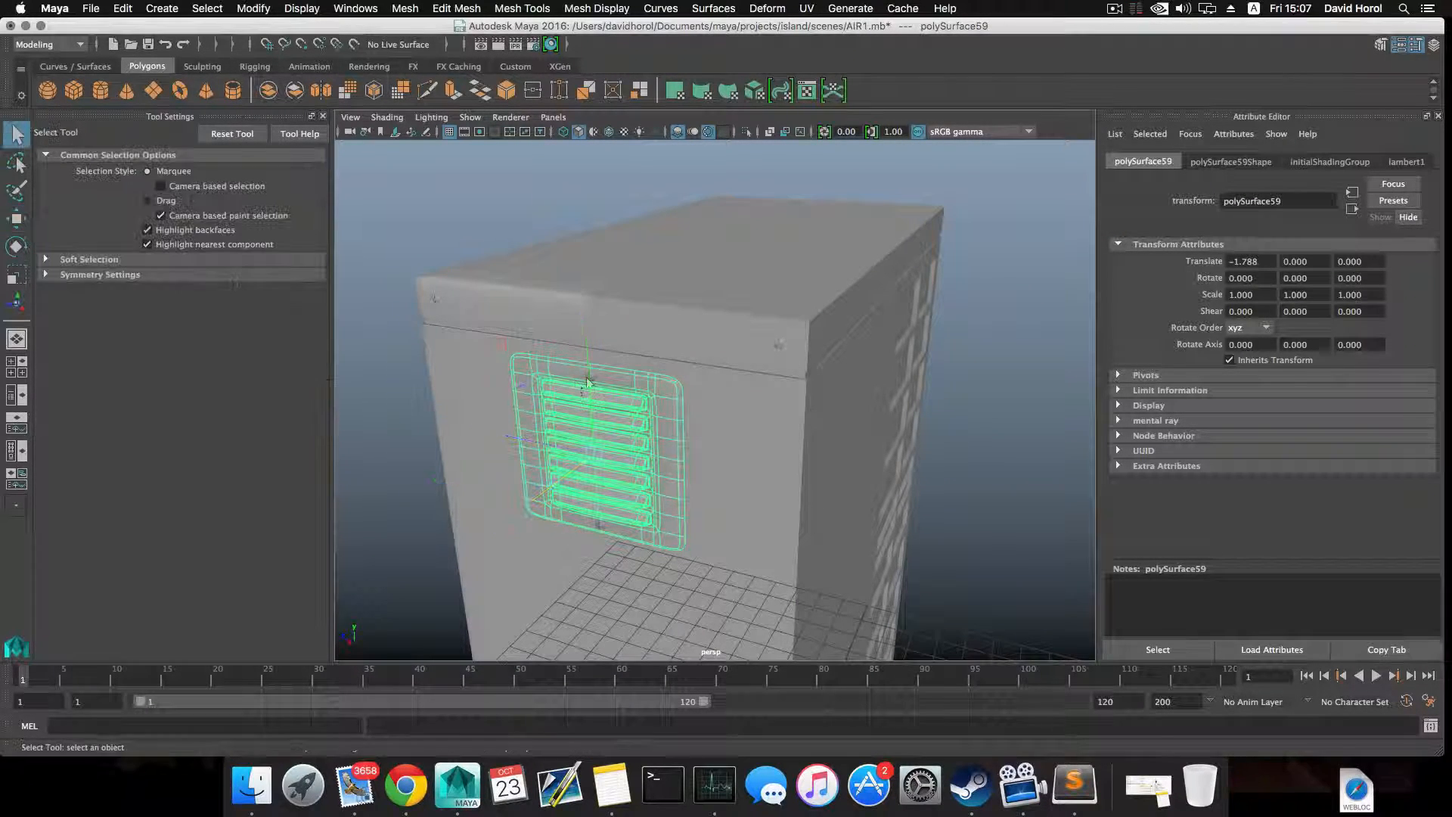
{"action": "left_click", "coordinate": [590, 382], "text": "shift"}
{"action": "key", "text": "super+z"}
{"action": "left_click_drag", "start_coordinate": [590, 390], "coordinate": [683, 292], "text": "alt"}
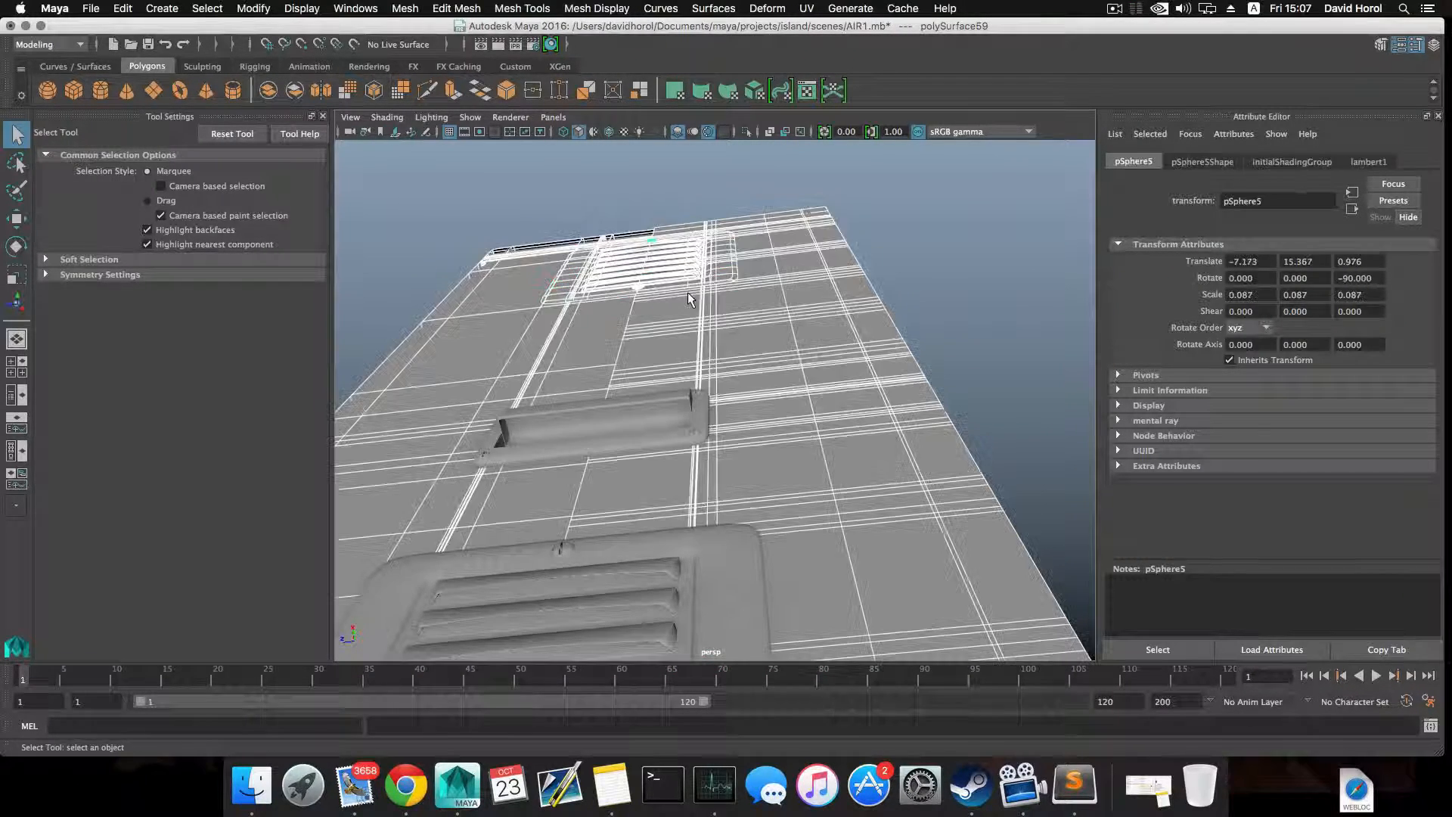
{"action": "left_click", "coordinate": [826, 304], "text": "ctrl"}
{"action": "left_click", "coordinate": [462, 376], "text": "ctrl"}
{"action": "left_click_drag", "start_coordinate": [636, 344], "coordinate": [726, 442], "text": "alt"}
{"action": "scroll", "coordinate": [726, 442], "scroll_direction": "down", "scroll_amount": 6}
{"action": "left_click_drag", "start_coordinate": [543, 454], "coordinate": [373, 201], "text": "alt"}
{"action": "scroll", "coordinate": [454, 444], "scroll_direction": "up", "scroll_amount": 6}
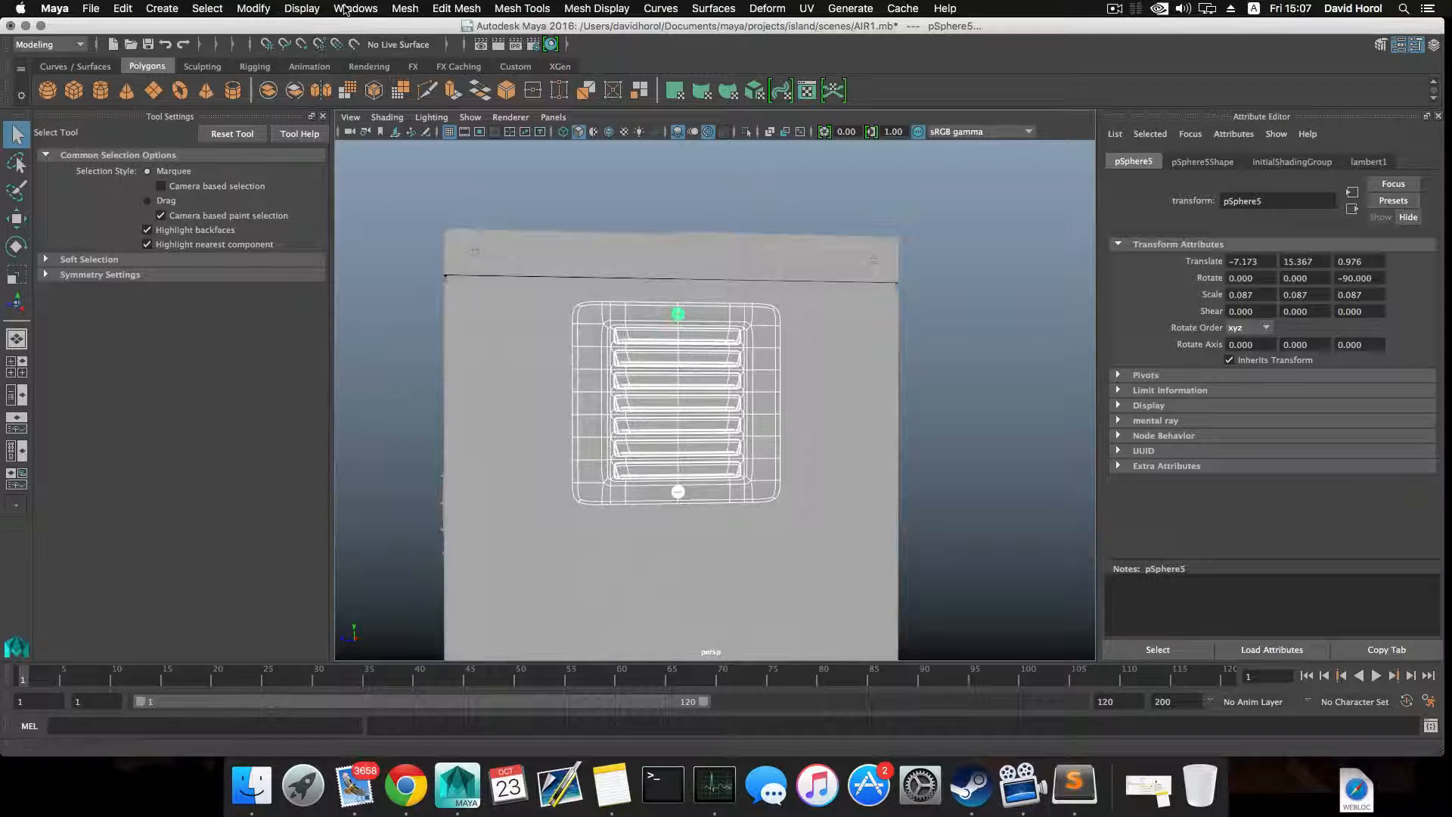
- Duplicate the vent with its two screws and combine the copies into one mesh with a centered pivot
{"action": "key", "text": "super+d"}
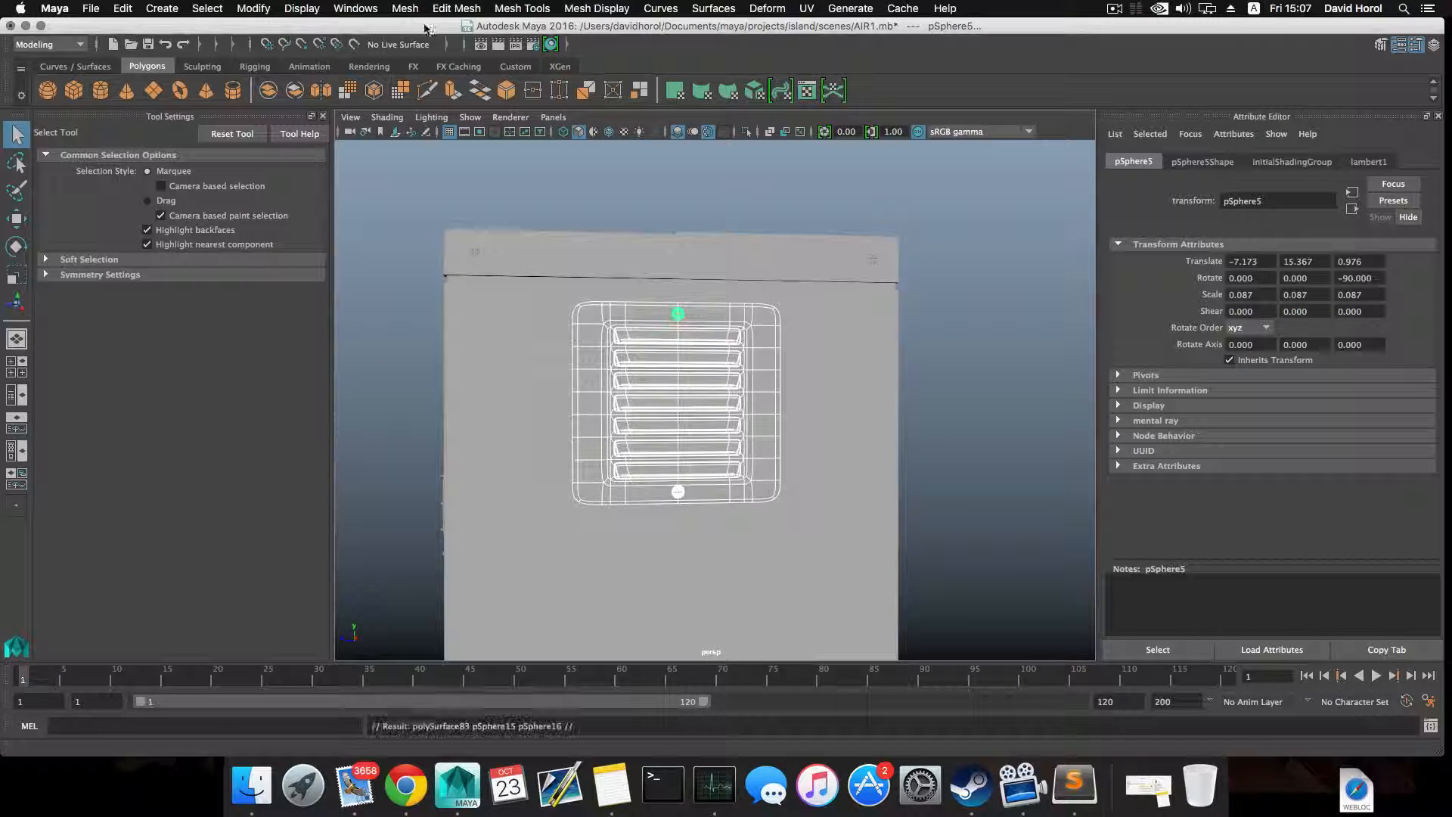
{"action": "left_click", "coordinate": [407, 9]}
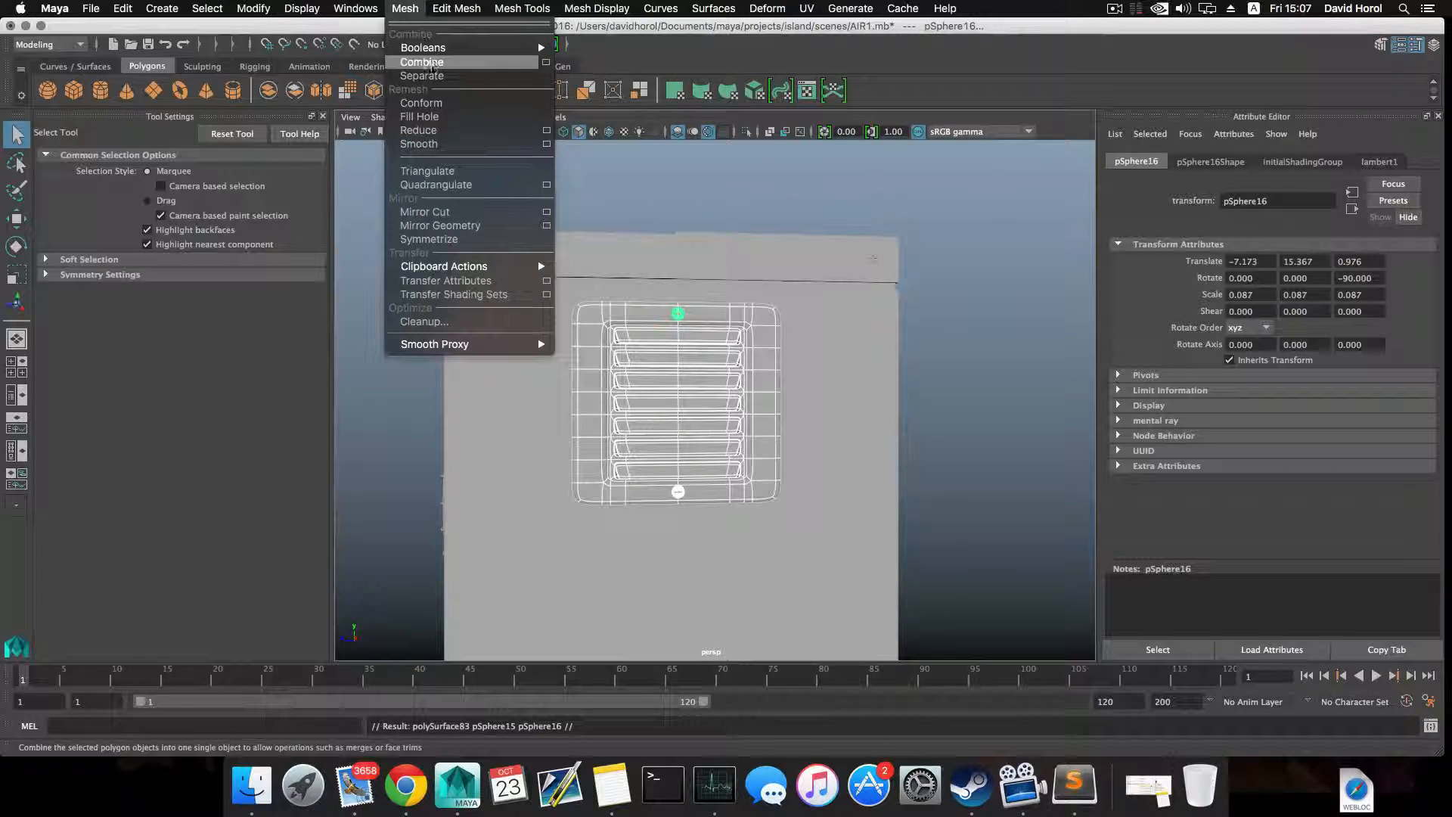
{"action": "left_click", "coordinate": [427, 65]}
{"action": "left_click", "coordinate": [269, 13]}
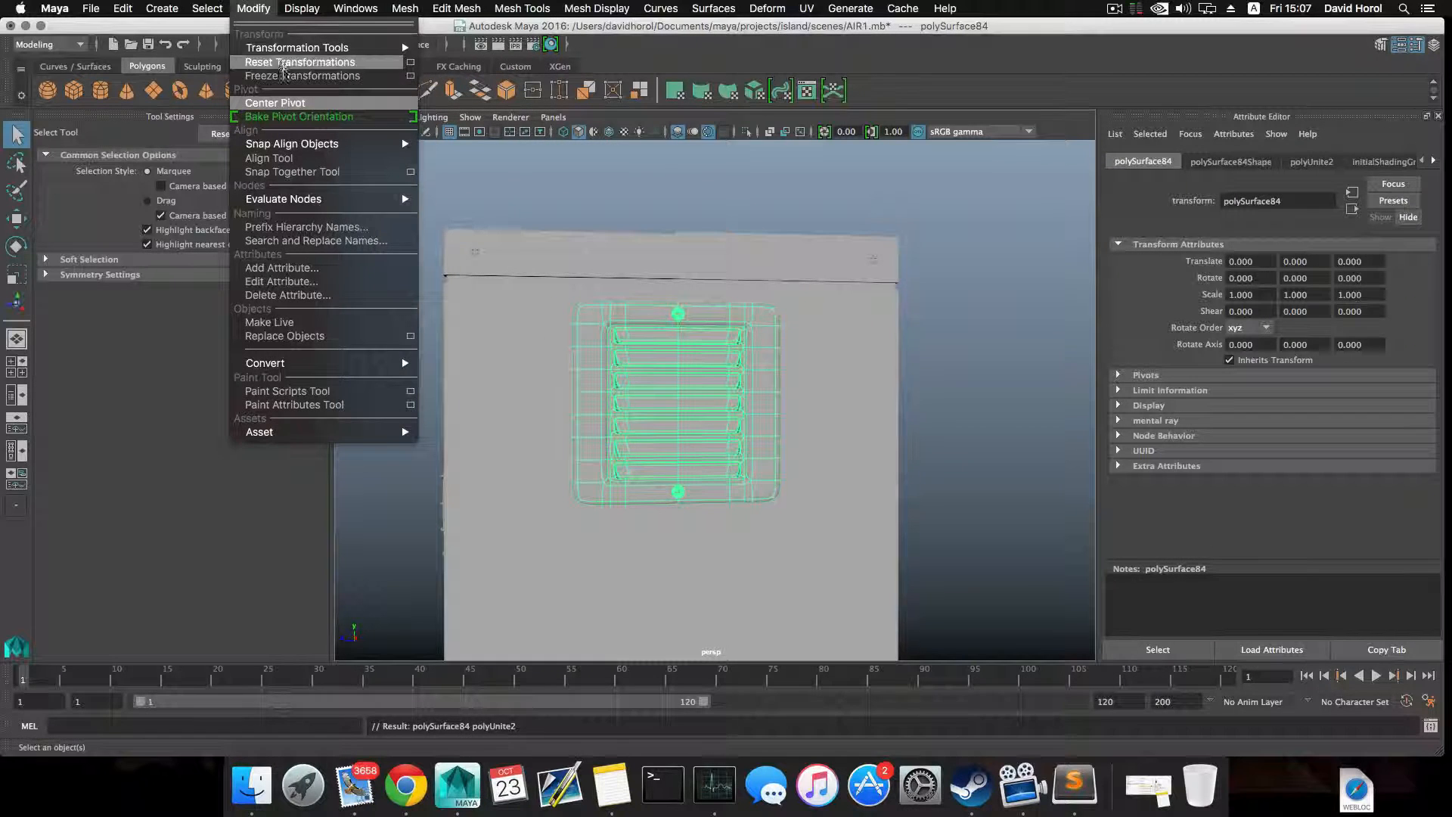
{"action": "left_click", "coordinate": [294, 104]}
- Move the combined vent copy along X past the housing's opposite side, to X translation -12.529
{"action": "left_click_drag", "start_coordinate": [770, 360], "coordinate": [530, 401], "text": "alt"}
{"action": "key", "text": "w"}
{"action": "left_click_drag", "start_coordinate": [860, 373], "coordinate": [870, 371]}
{"action": "left_click_drag", "start_coordinate": [854, 378], "coordinate": [620, 412], "text": "alt"}
{"action": "left_click_drag", "start_coordinate": [421, 417], "coordinate": [719, 406]}
{"action": "left_click_drag", "start_coordinate": [750, 430], "coordinate": [515, 414], "text": "alt"}
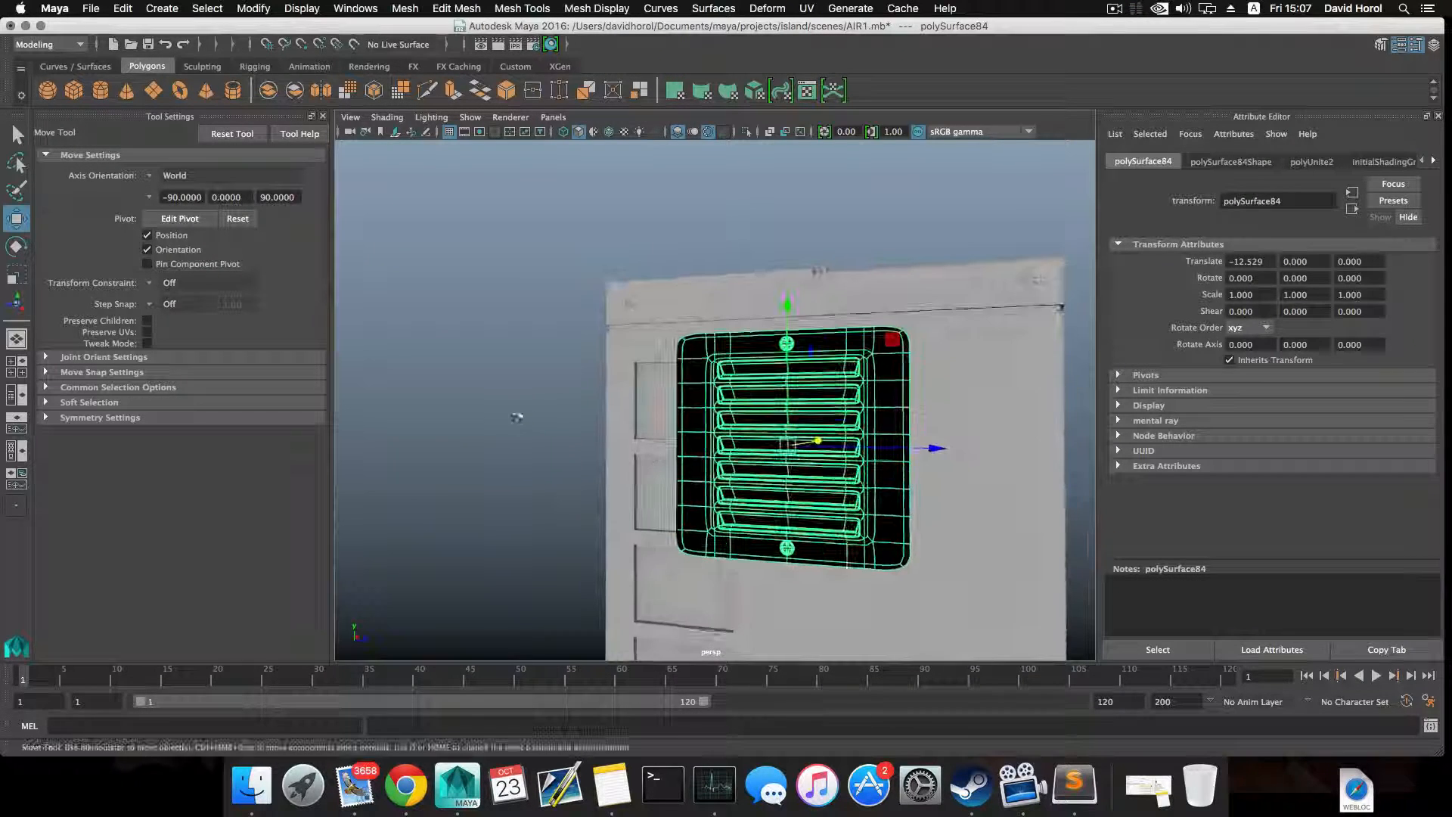
- Rotate the vent copy 180° about Y and position it on the side panel at X -11.444, Z 1.233
{"action": "scroll", "coordinate": [668, 458], "scroll_direction": "down", "scroll_amount": 3}
{"action": "left_click_drag", "start_coordinate": [668, 457], "coordinate": [748, 426], "text": "alt"}
{"action": "middle_click_drag", "start_coordinate": [749, 426], "coordinate": [690, 402], "text": "alt"}
{"action": "key", "text": "e"}
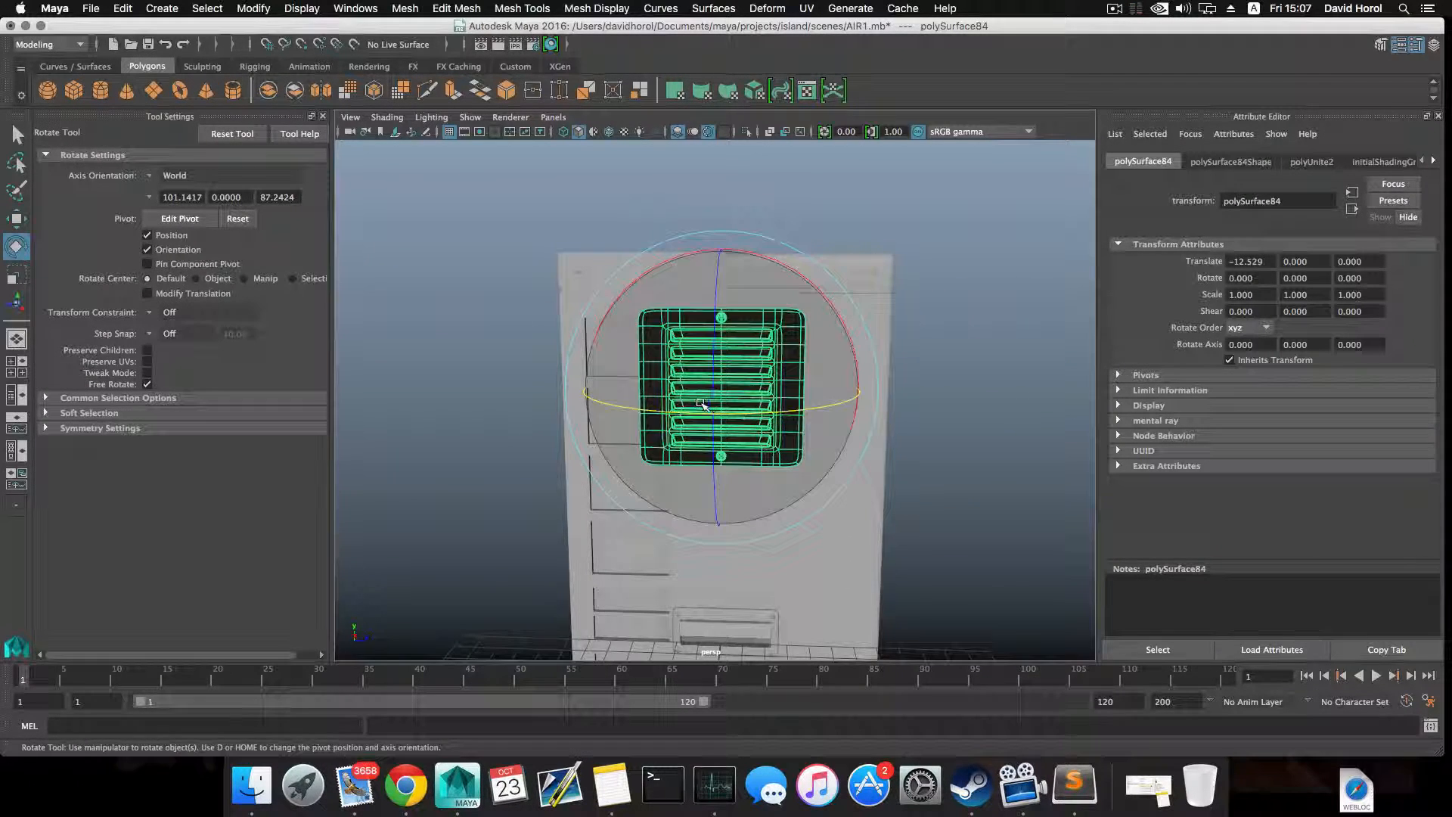
{"action": "left_click_drag", "start_coordinate": [690, 412], "coordinate": [935, 378]}
{"action": "key", "text": "w"}
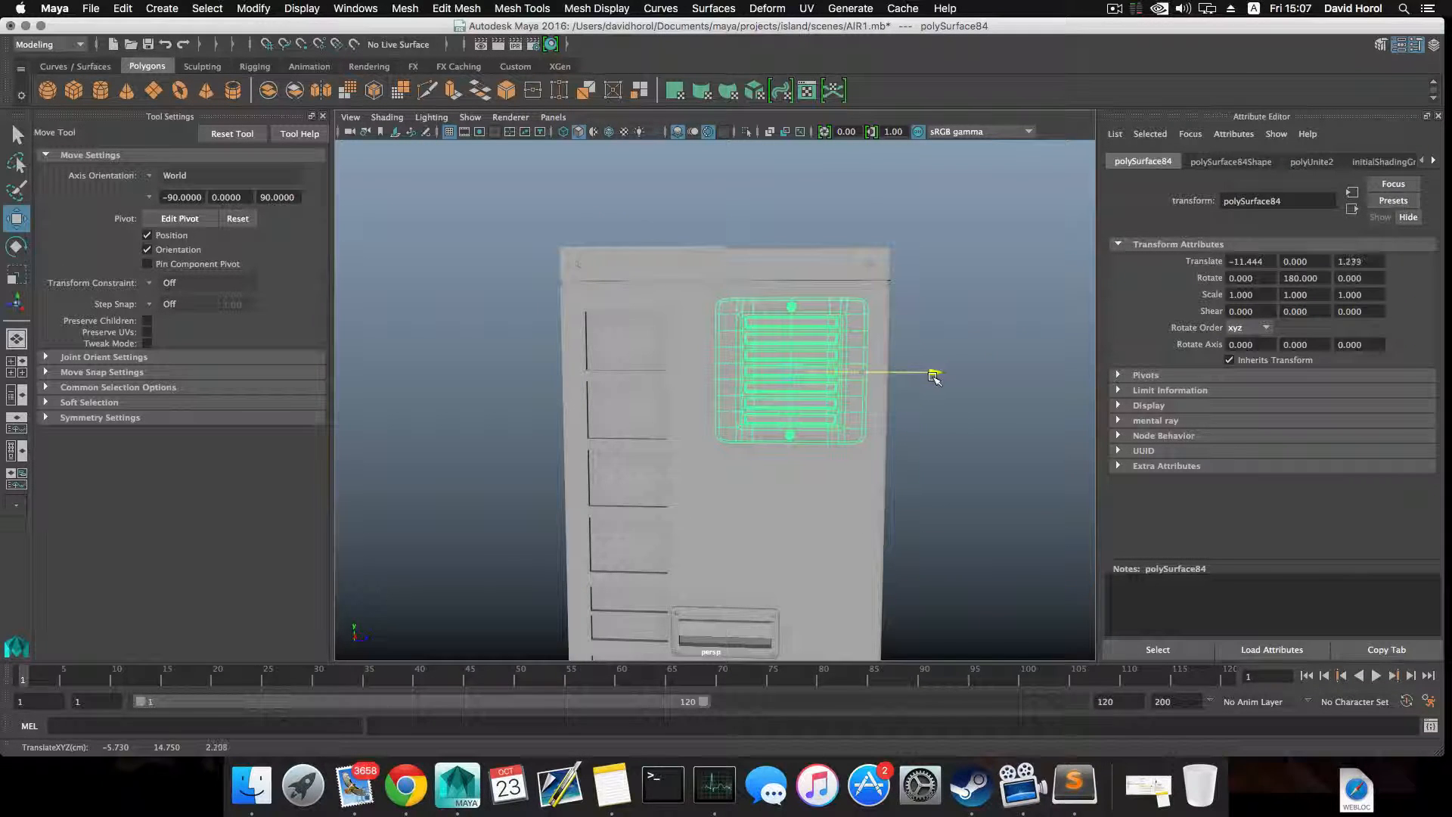
- Turn on smooth preview for both housing sections around the vent copy and clear the selection
{"action": "left_click", "coordinate": [704, 262]}
{"action": "key", "text": "3"}
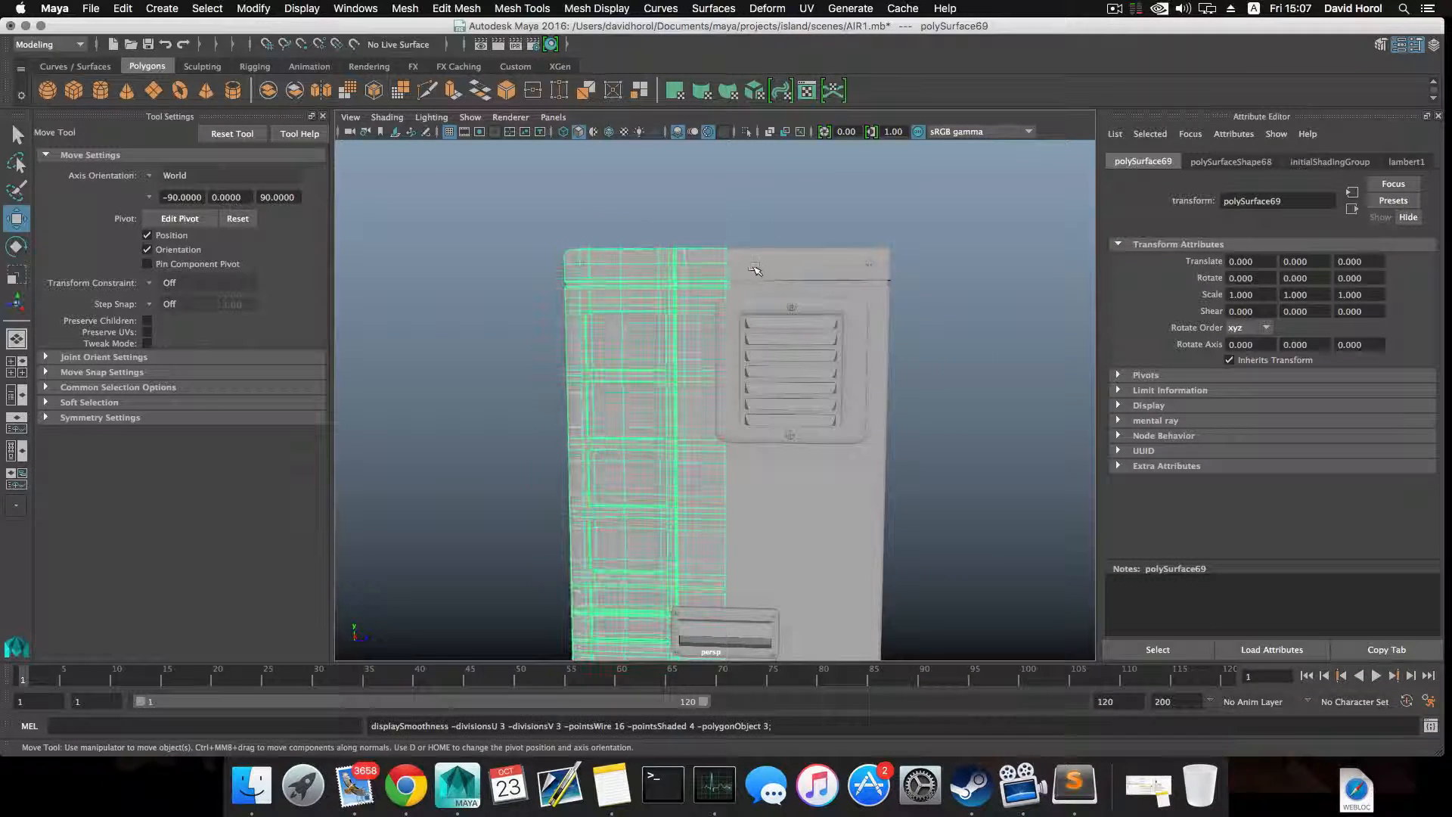
{"action": "left_click", "coordinate": [789, 271]}
{"action": "key", "text": "3"}
{"action": "left_click", "coordinate": [950, 325]}
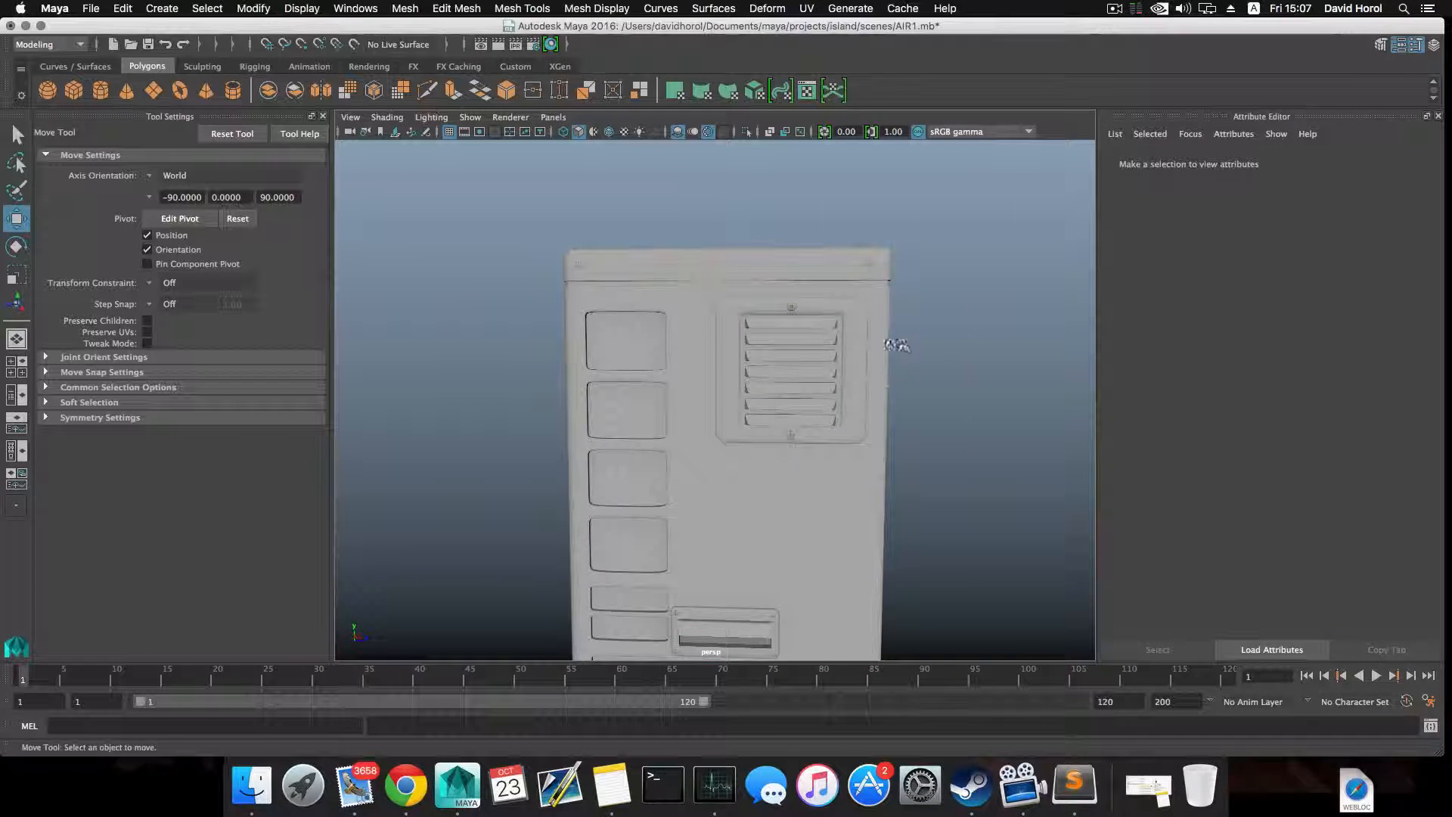
- Lower the vent to Y -1.049 and place a duplicate near the panel's base at Y -9.805
{"action": "left_click_drag", "start_coordinate": [898, 347], "coordinate": [689, 254], "text": "alt"}
{"action": "left_click", "coordinate": [690, 250]}
{"action": "left_click_drag", "start_coordinate": [687, 167], "coordinate": [694, 205]}
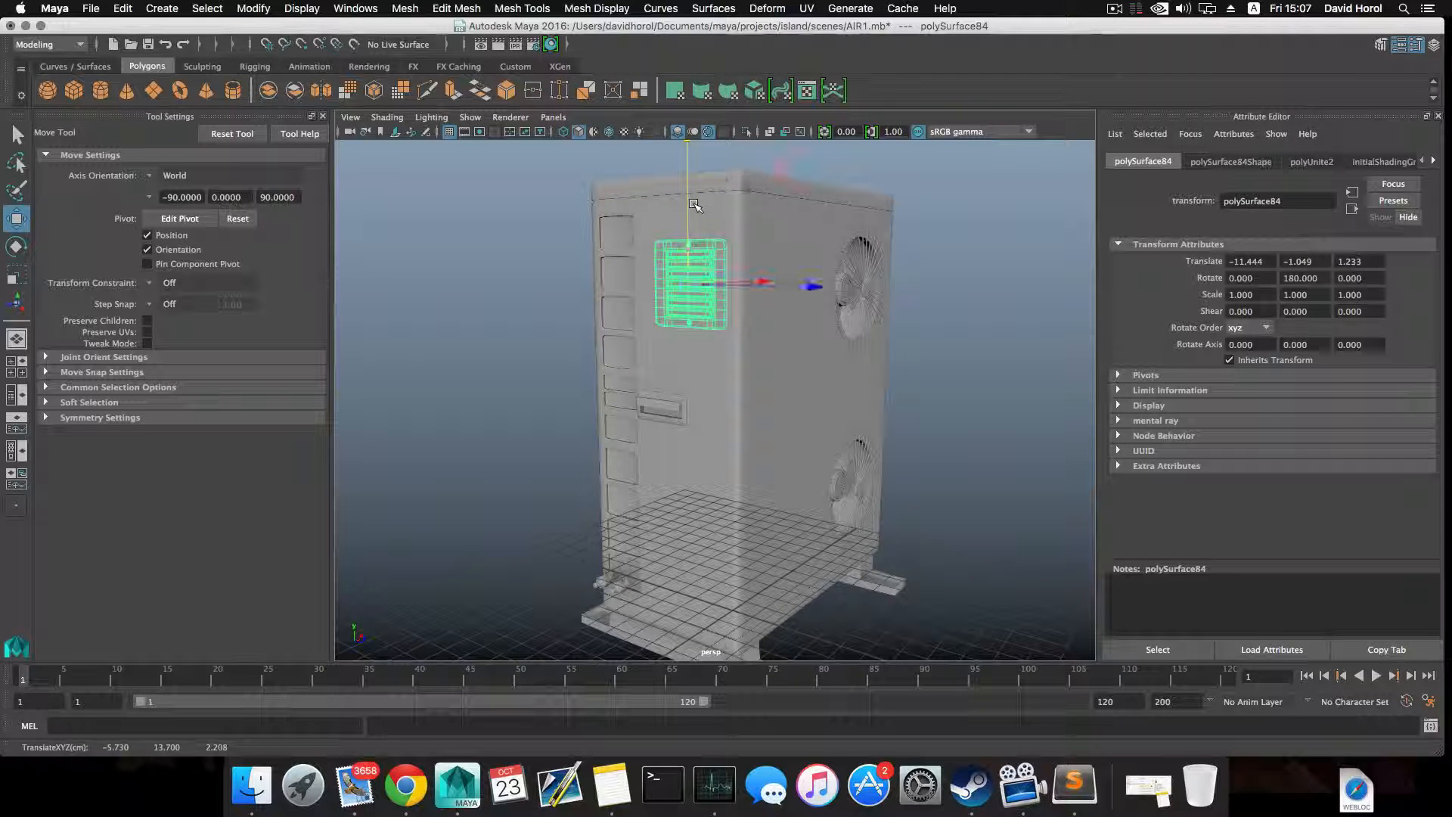
{"action": "key", "text": "ctrl+d"}
{"action": "left_click_drag", "start_coordinate": [693, 206], "coordinate": [663, 481]}
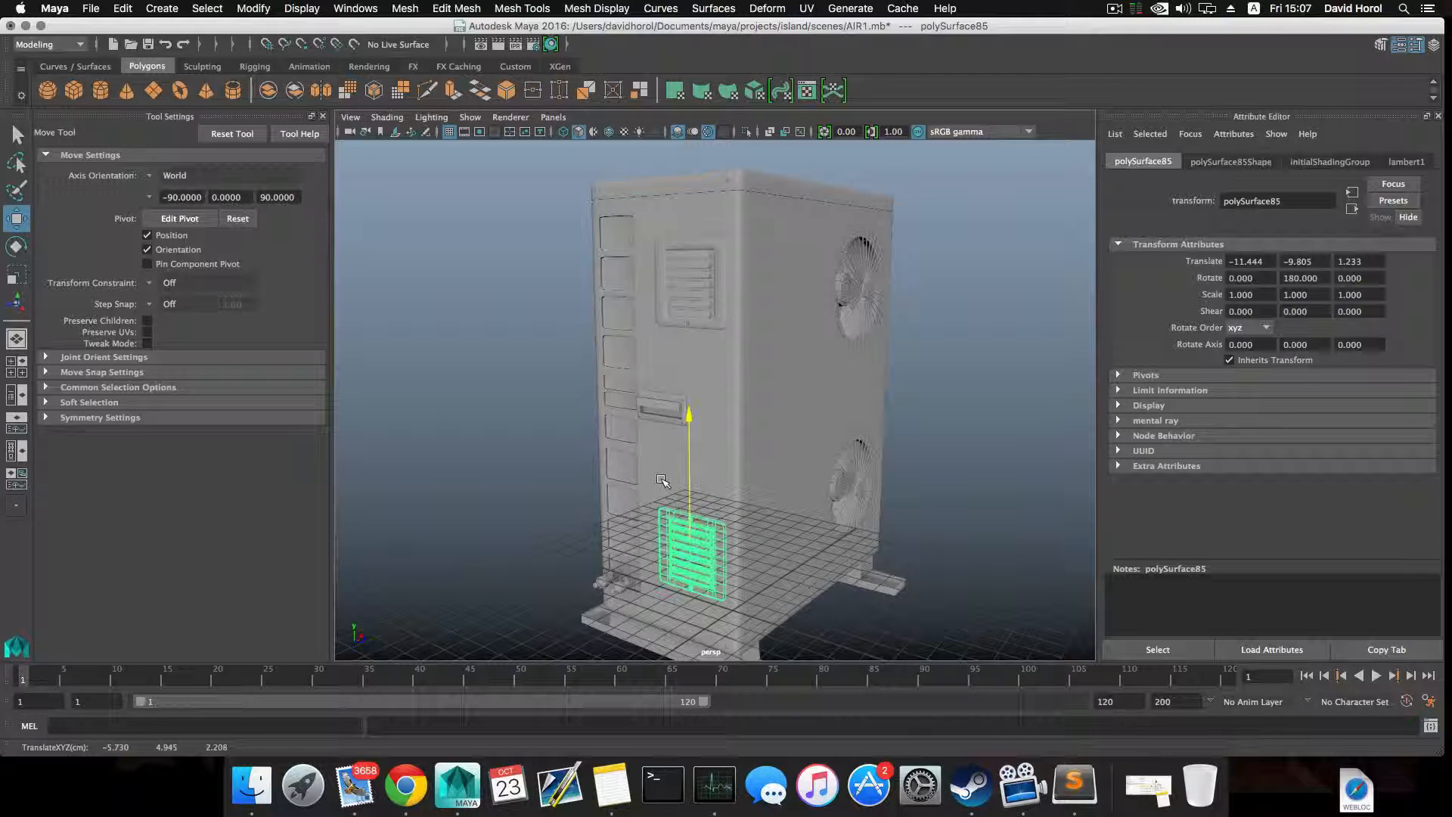
{"action": "left_click", "coordinate": [568, 390]}
- Raise the lower vent to Y -9.328 and the upper vent to Y -0.181
{"action": "left_click_drag", "start_coordinate": [639, 366], "coordinate": [607, 366], "text": "alt"}
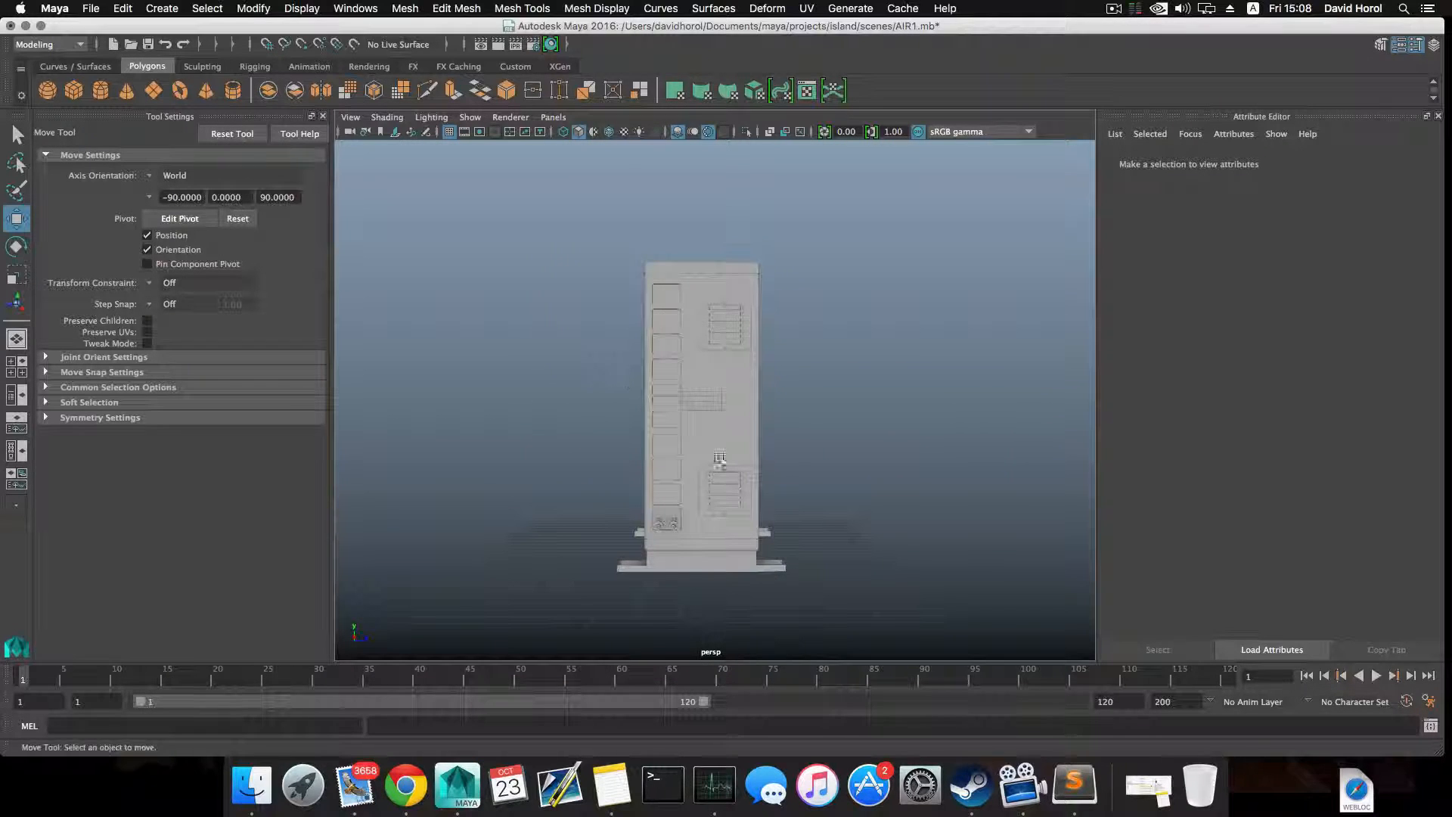
{"action": "left_click", "coordinate": [721, 477]}
{"action": "left_click_drag", "start_coordinate": [723, 413], "coordinate": [721, 404]}
{"action": "left_click", "coordinate": [716, 320]}
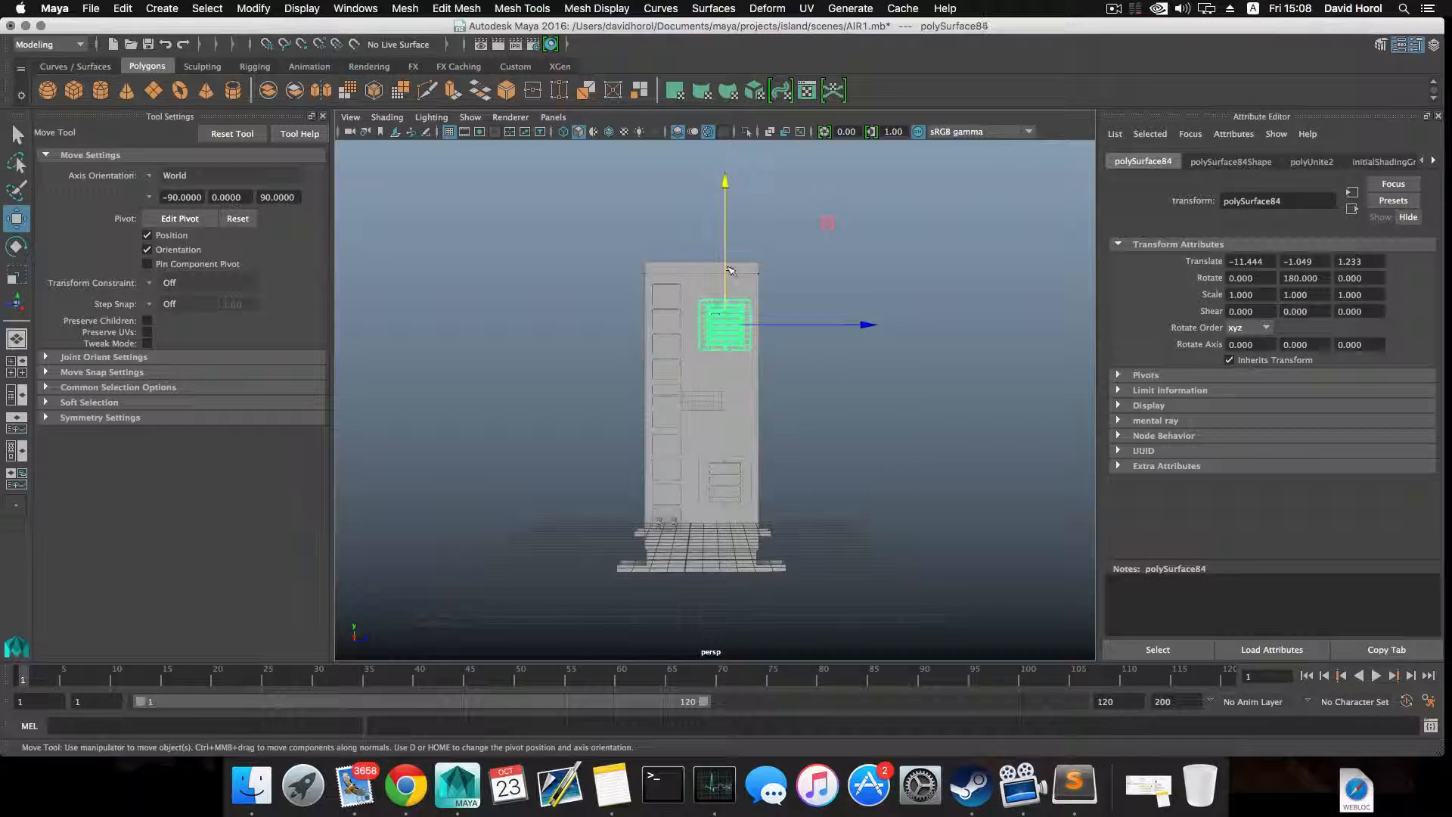
{"action": "left_click_drag", "start_coordinate": [731, 272], "coordinate": [727, 252]}
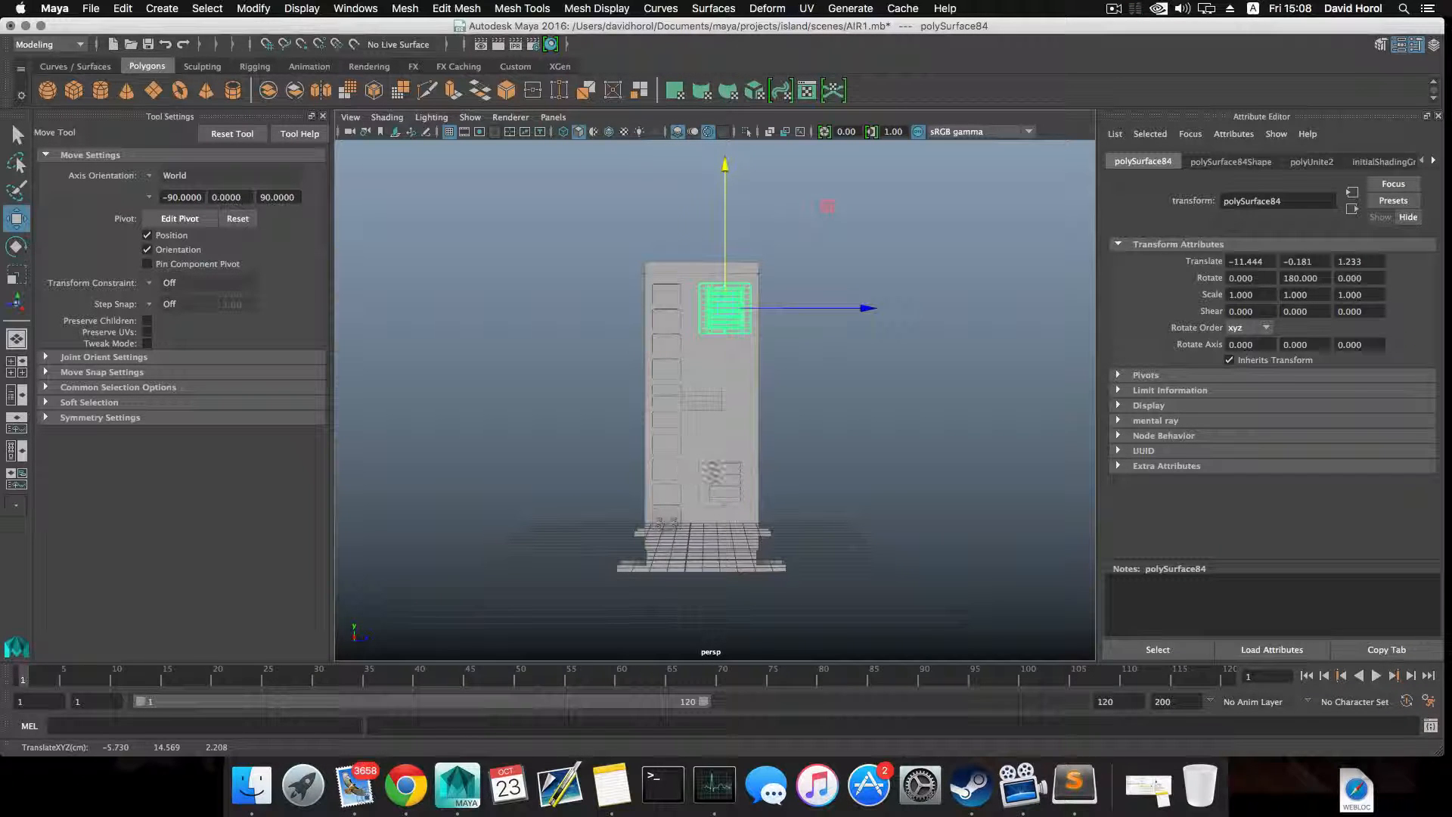
{"action": "left_click", "coordinate": [714, 472]}
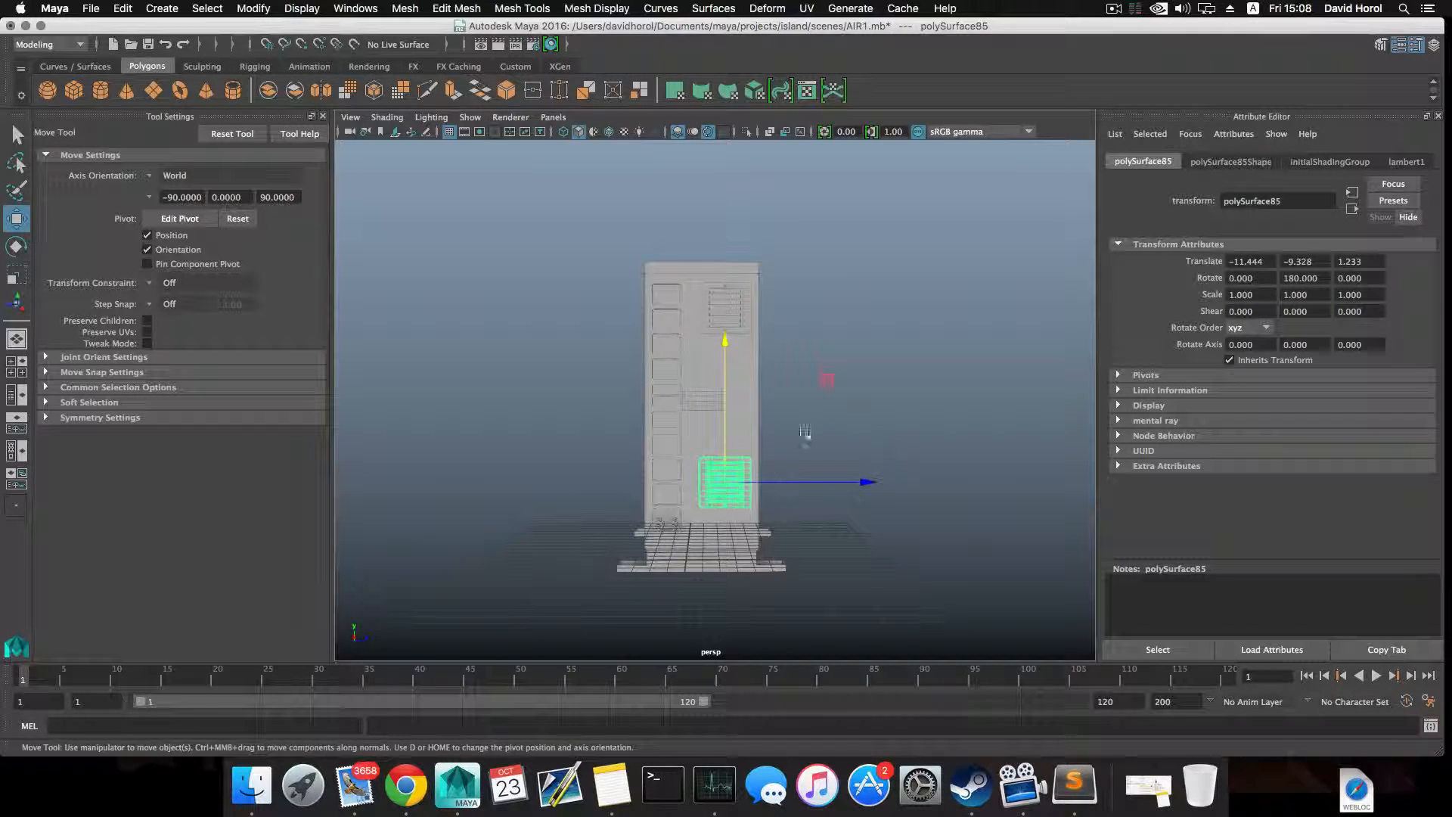
- Save the scene with both side vents in place
{"action": "left_click_drag", "start_coordinate": [835, 374], "coordinate": [743, 376], "text": "alt"}
{"action": "scroll", "coordinate": [535, 381], "scroll_direction": "up", "scroll_amount": 5}
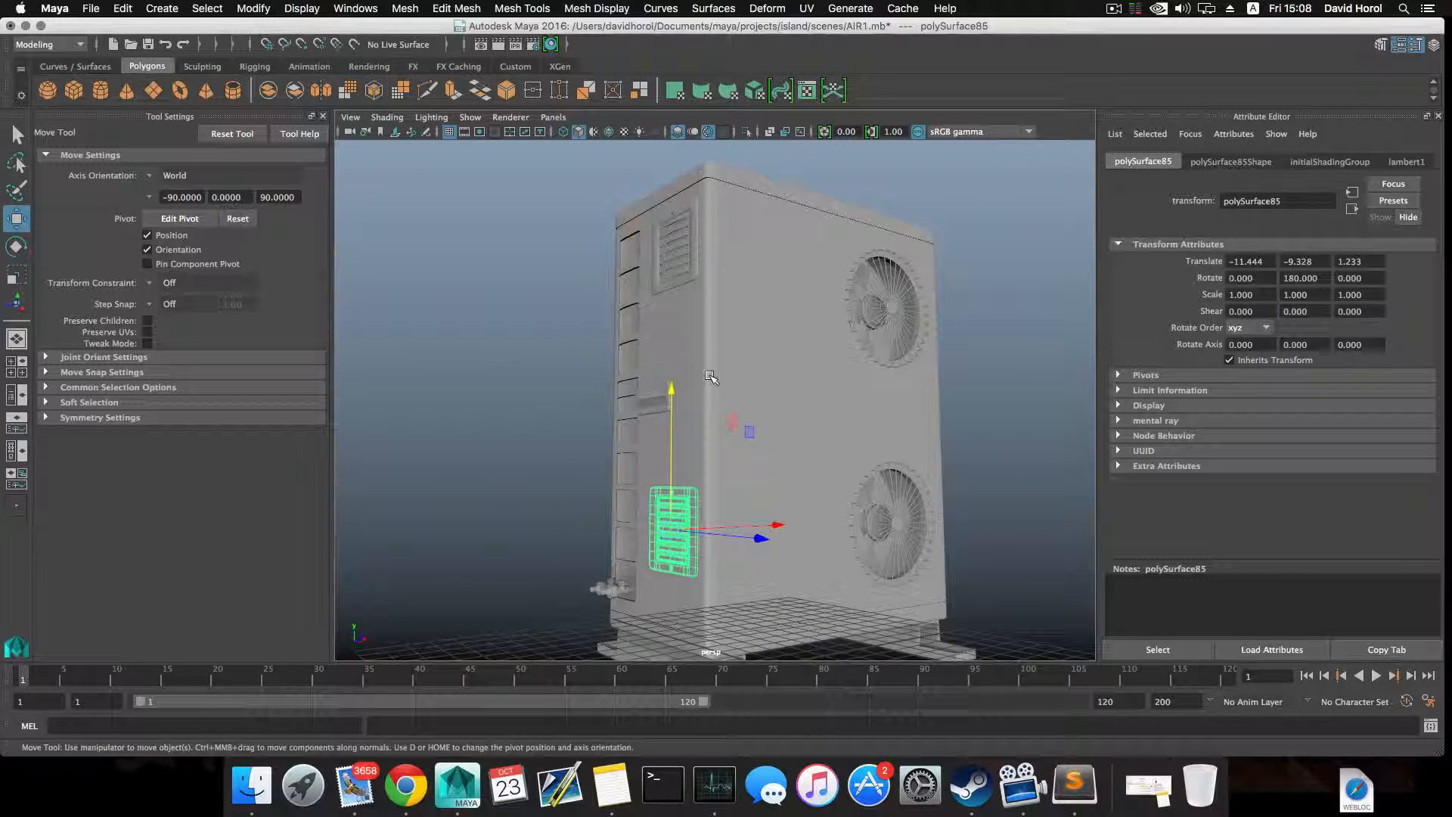
{"action": "scroll", "coordinate": [712, 375], "scroll_direction": "down", "scroll_amount": 5}
{"action": "left_click", "coordinate": [90, 8]}
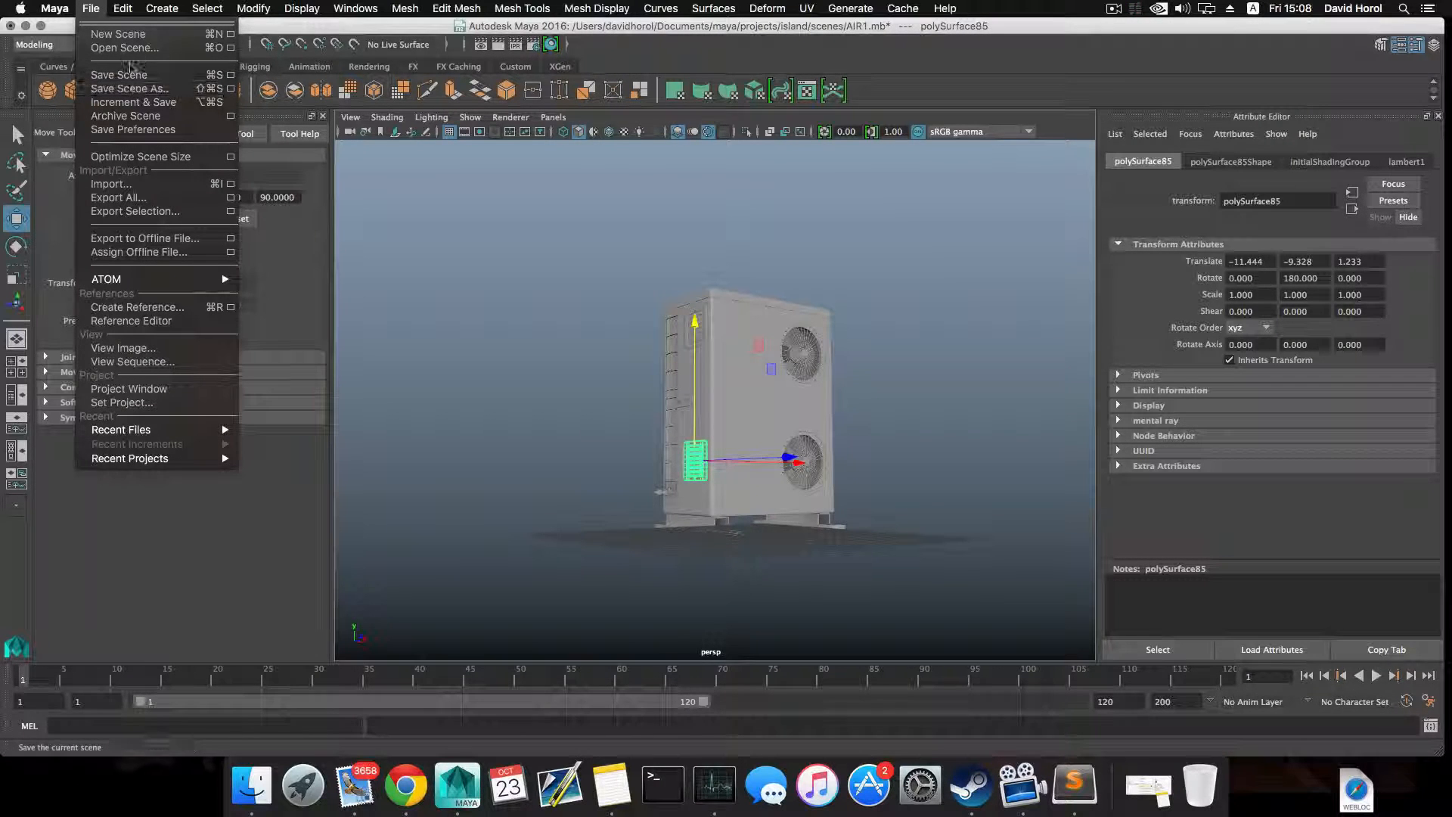
{"action": "left_click", "coordinate": [119, 75]}
{"action": "left_click_drag", "start_coordinate": [956, 375], "coordinate": [765, 395], "text": "alt"}
{"action": "scroll", "coordinate": [770, 369], "scroll_direction": "up", "scroll_amount": 5}
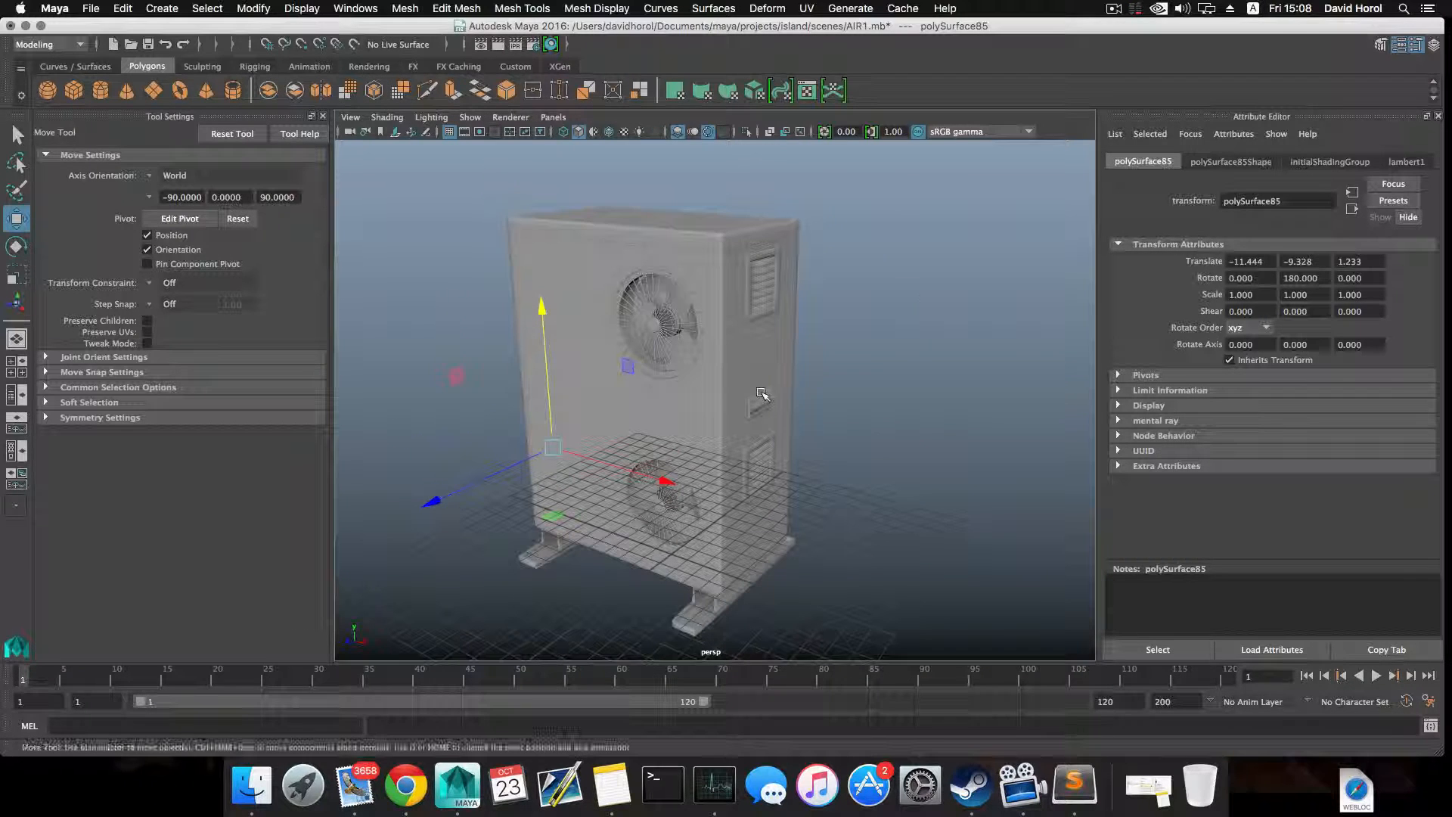